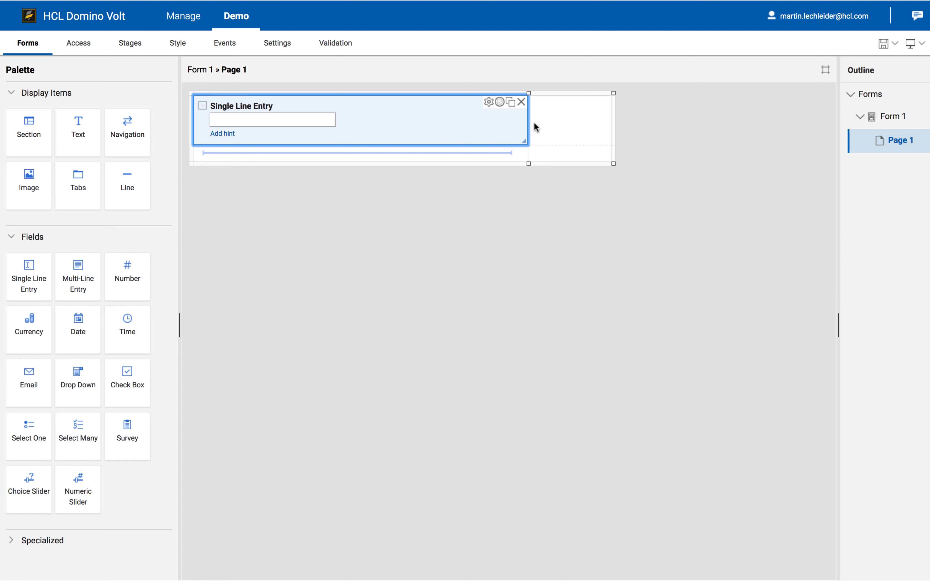
- Add a Single Line Entry field in the second column and move it beneath the first Single Line Entry
{"action": "left_click", "coordinate": [562, 122]}
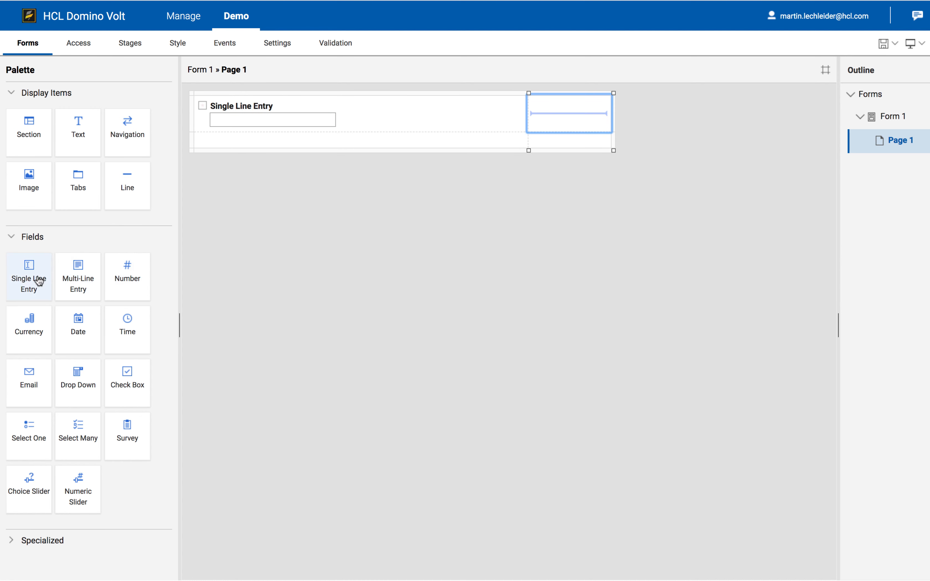
{"action": "left_click", "coordinate": [27, 281]}
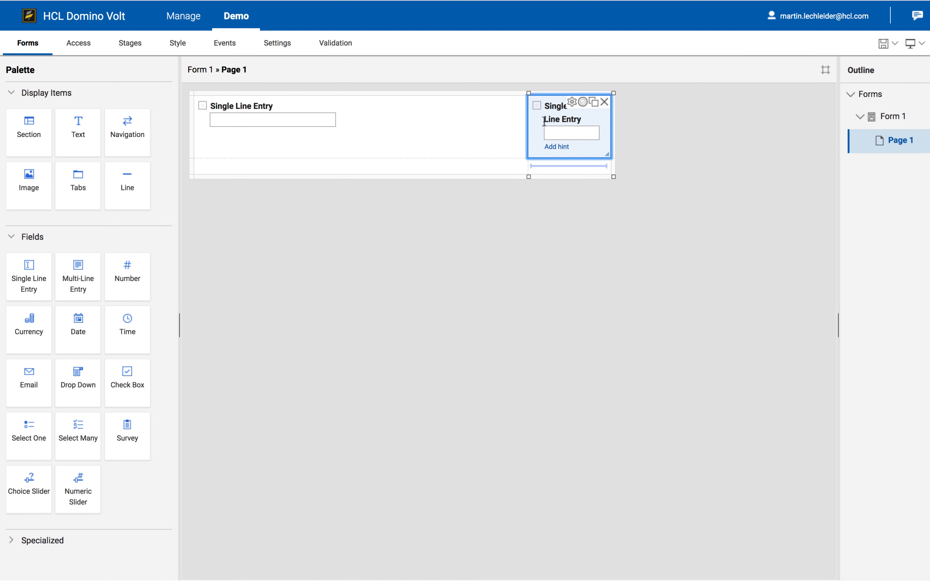
{"action": "left_click_drag", "start_coordinate": [540, 120], "coordinate": [500, 164]}
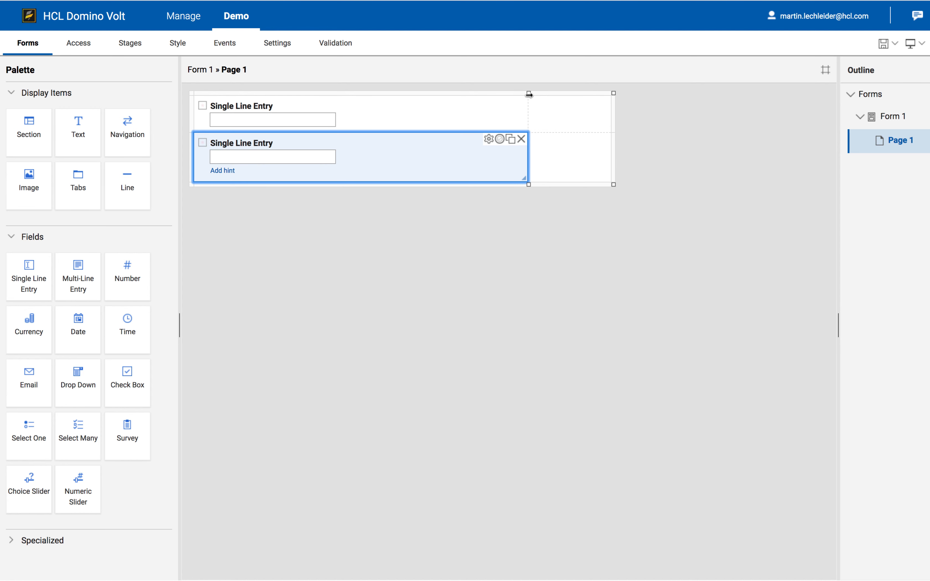
- Narrow the first column to about half the grid width, and span the lower field across both columns and back to one
{"action": "left_click_drag", "start_coordinate": [528, 96], "coordinate": [395, 85]}
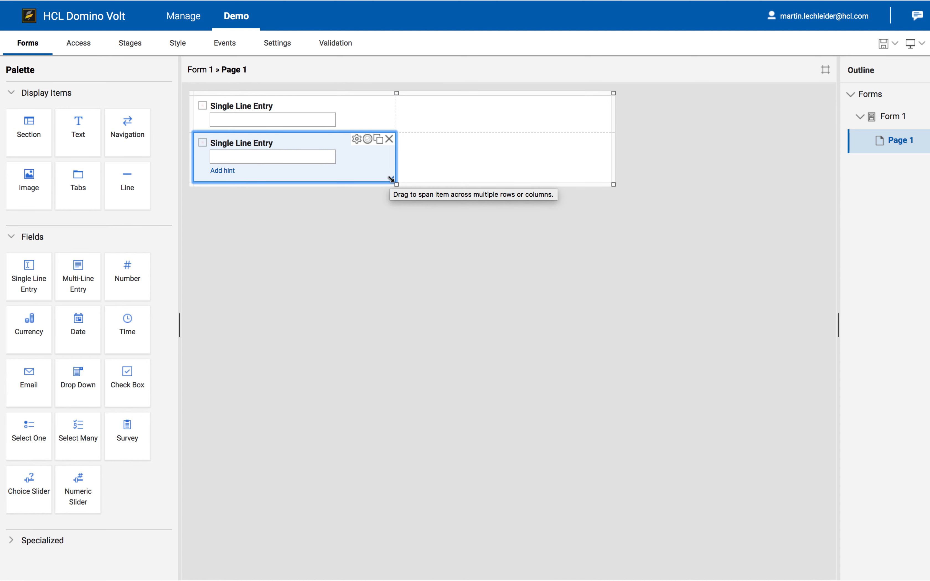
{"action": "left_click_drag", "start_coordinate": [391, 179], "coordinate": [517, 179]}
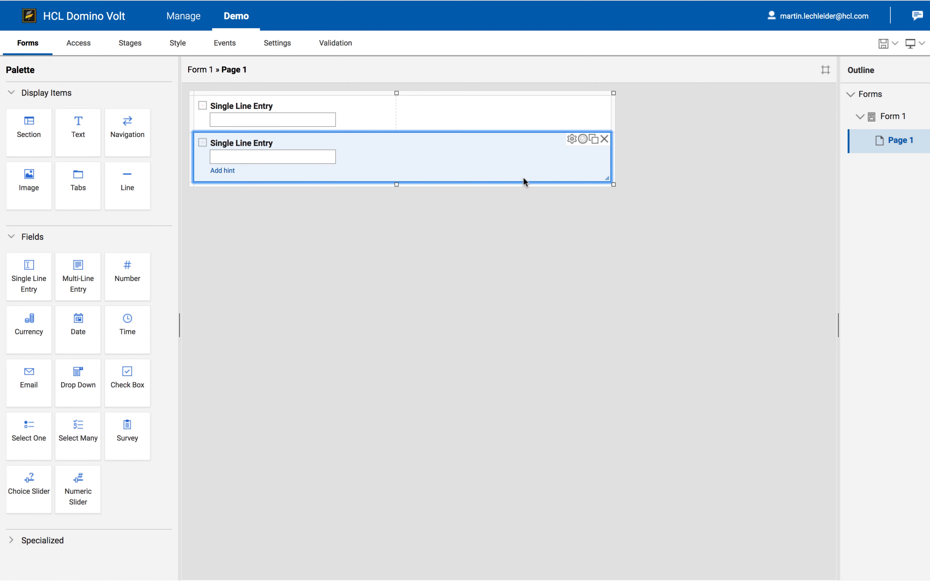
{"action": "left_click_drag", "start_coordinate": [609, 179], "coordinate": [386, 175]}
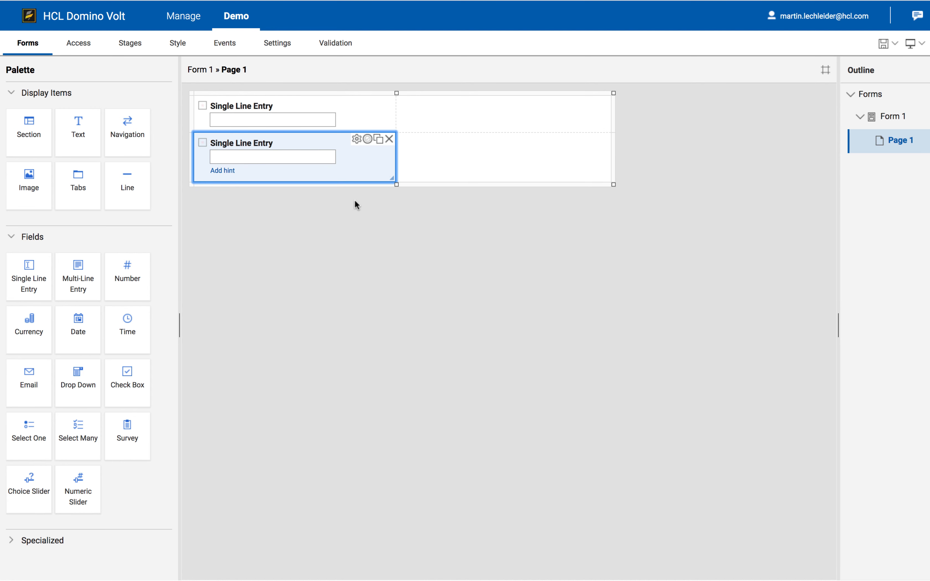
- Add a Multi-Line Entry field in the second column's top cell and span it across both rows
{"action": "left_click_drag", "start_coordinate": [79, 275], "coordinate": [487, 120]}
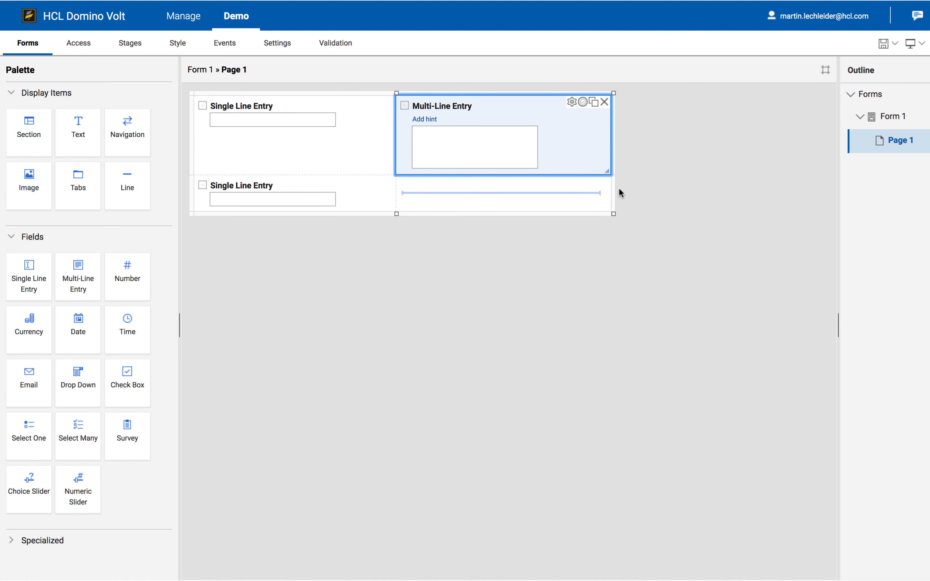
{"action": "left_click_drag", "start_coordinate": [610, 171], "coordinate": [606, 199]}
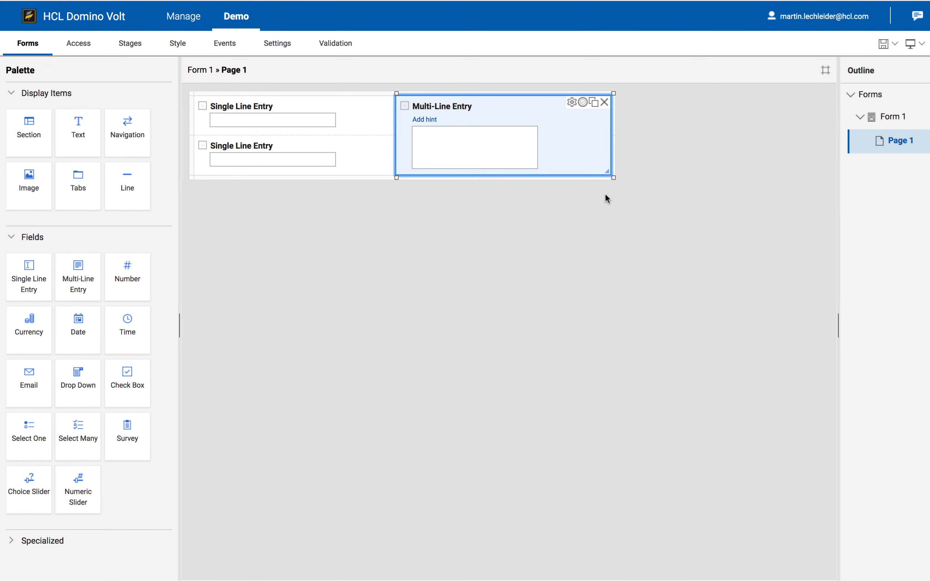
- Insert an empty row after the second row and delete that new row again
{"action": "left_click", "coordinate": [614, 156]}
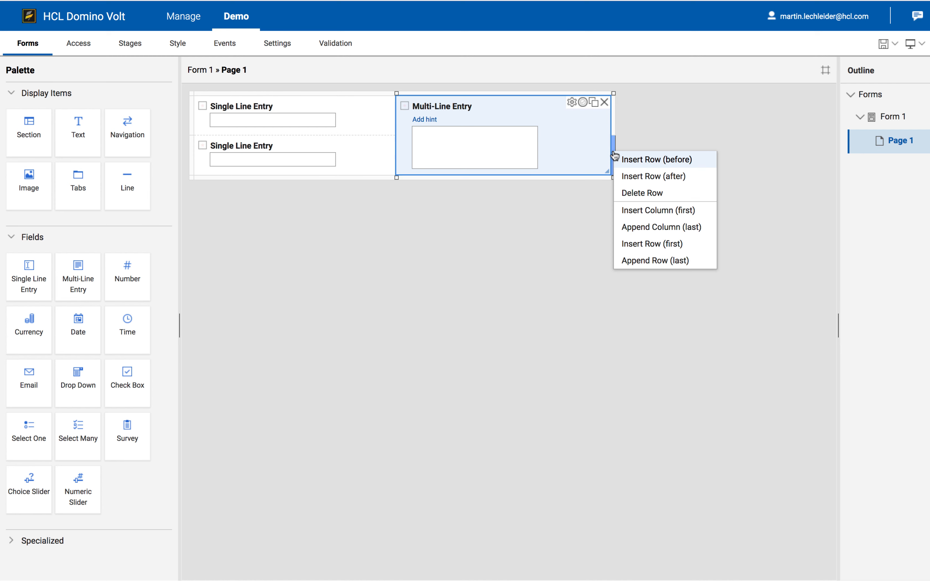
{"action": "left_click", "coordinate": [626, 175]}
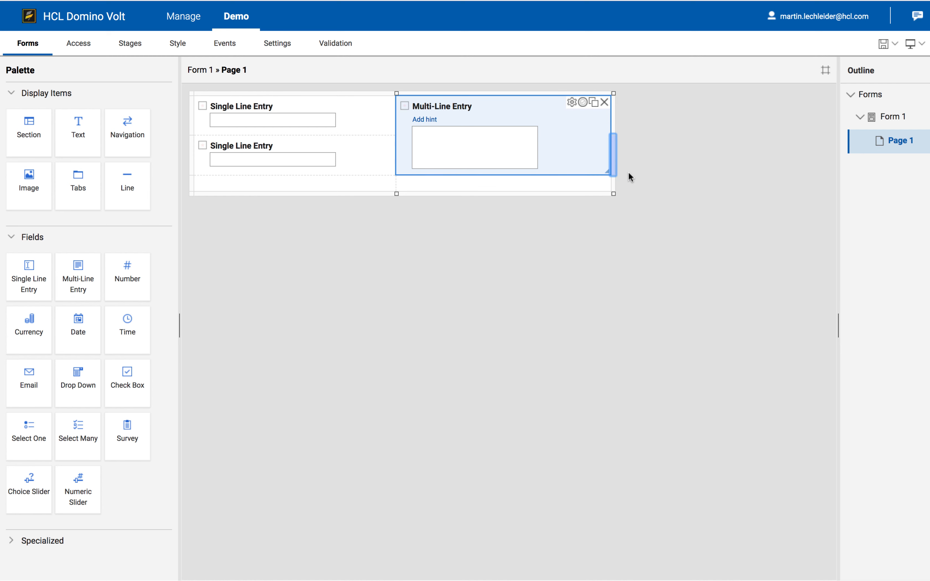
{"action": "left_click", "coordinate": [612, 187]}
{"action": "left_click", "coordinate": [629, 228]}
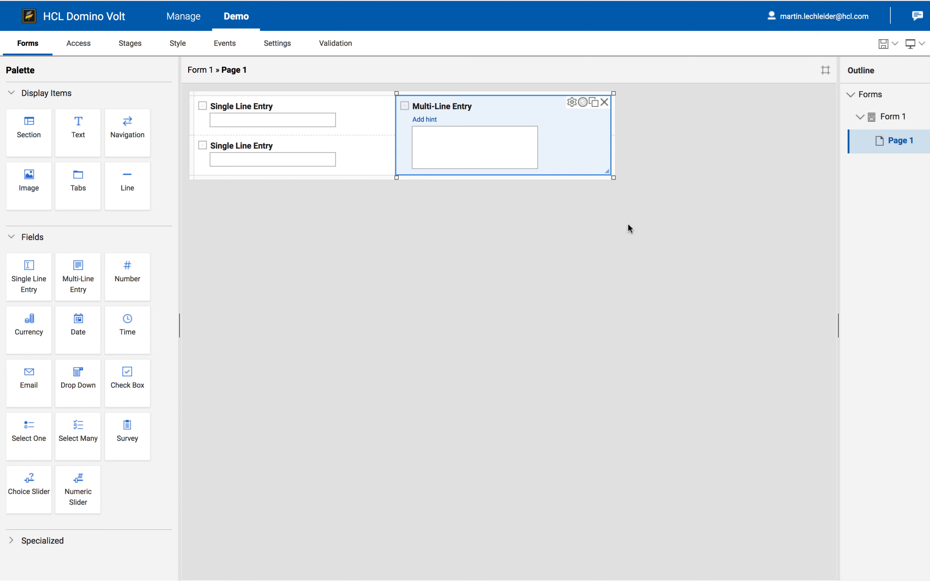
- Add a third Single Line Entry field, place it between the existing two, and delete the empty last row
{"action": "left_click_drag", "start_coordinate": [30, 285], "coordinate": [272, 168]}
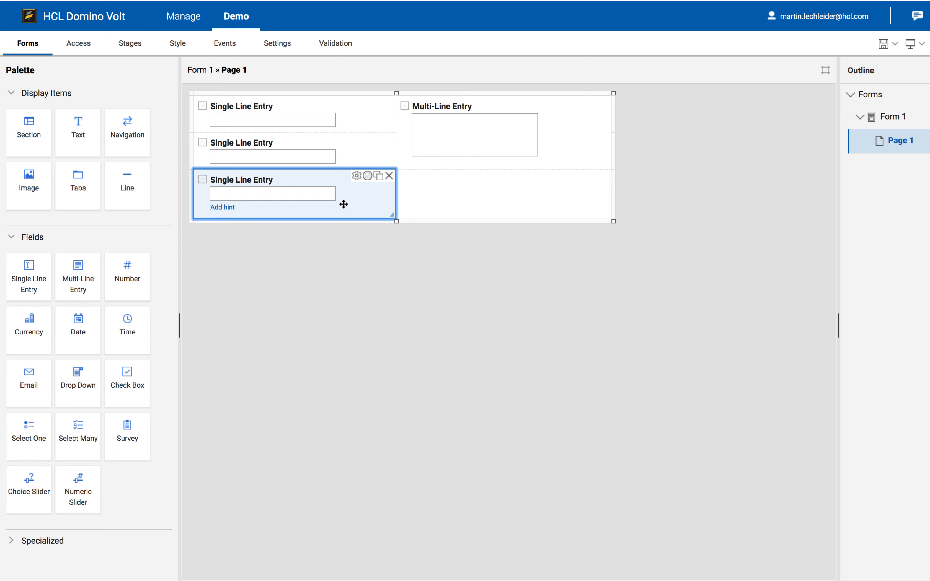
{"action": "left_click_drag", "start_coordinate": [343, 205], "coordinate": [351, 130]}
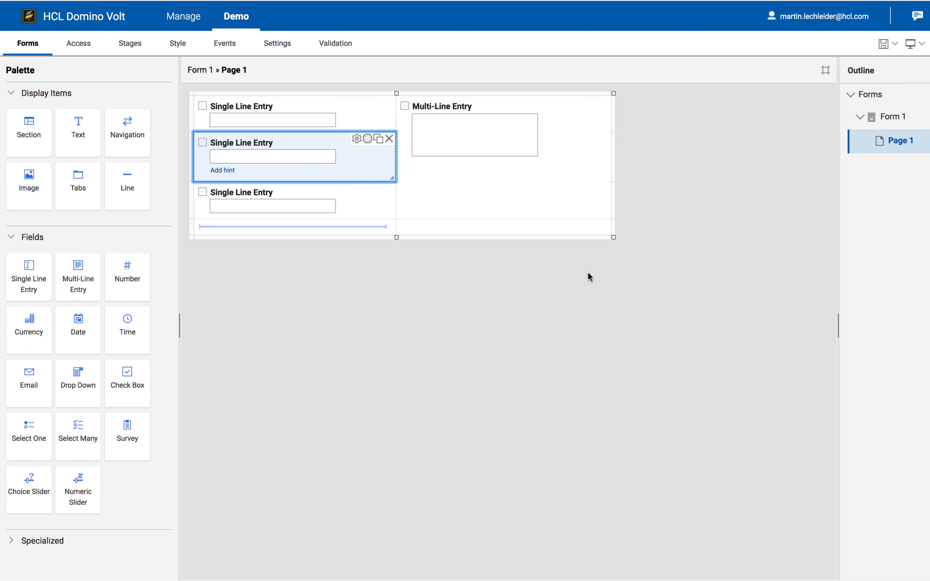
{"action": "left_click", "coordinate": [613, 229]}
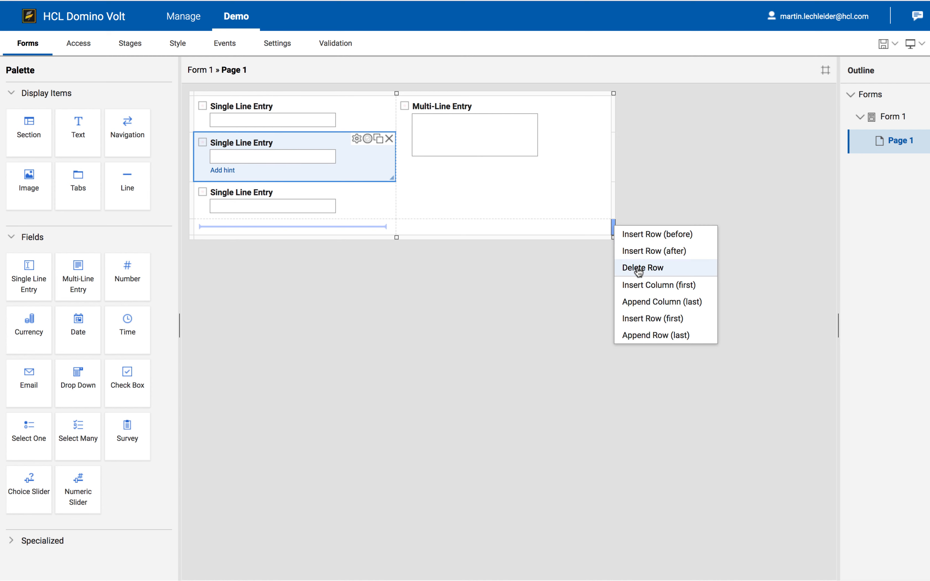
{"action": "left_click", "coordinate": [634, 267]}
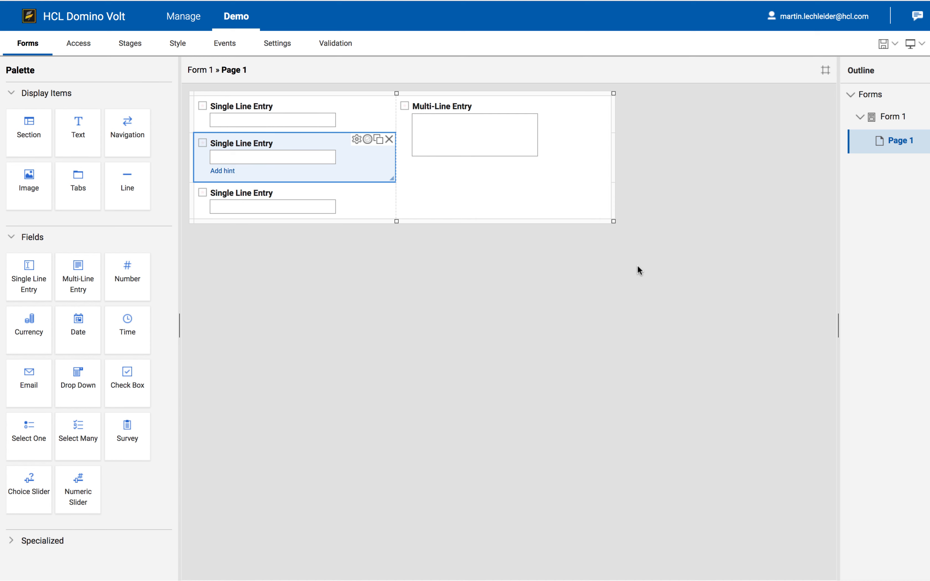
- Insert an empty column before the Multi-Line Entry column and delete that new column again
{"action": "left_click", "coordinate": [533, 98]}
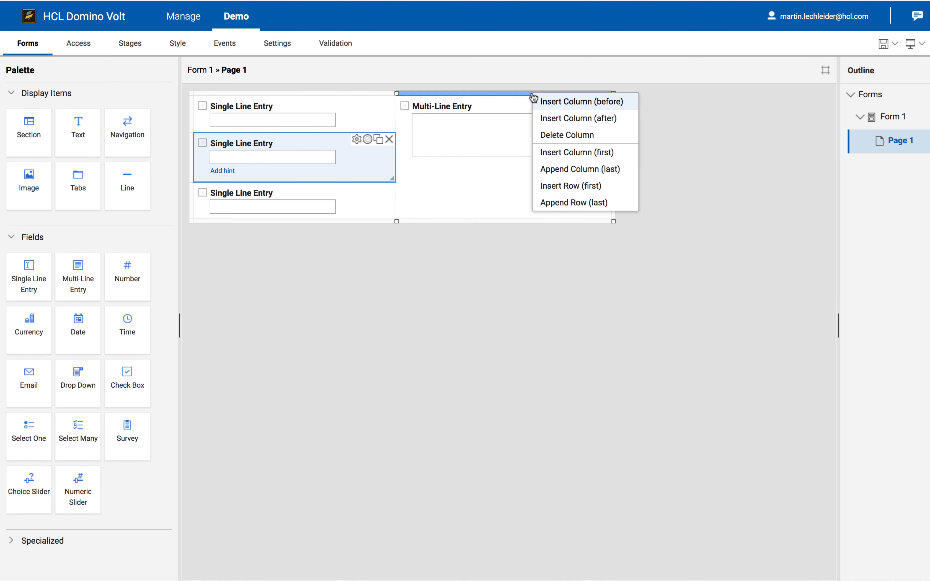
{"action": "left_click", "coordinate": [561, 107]}
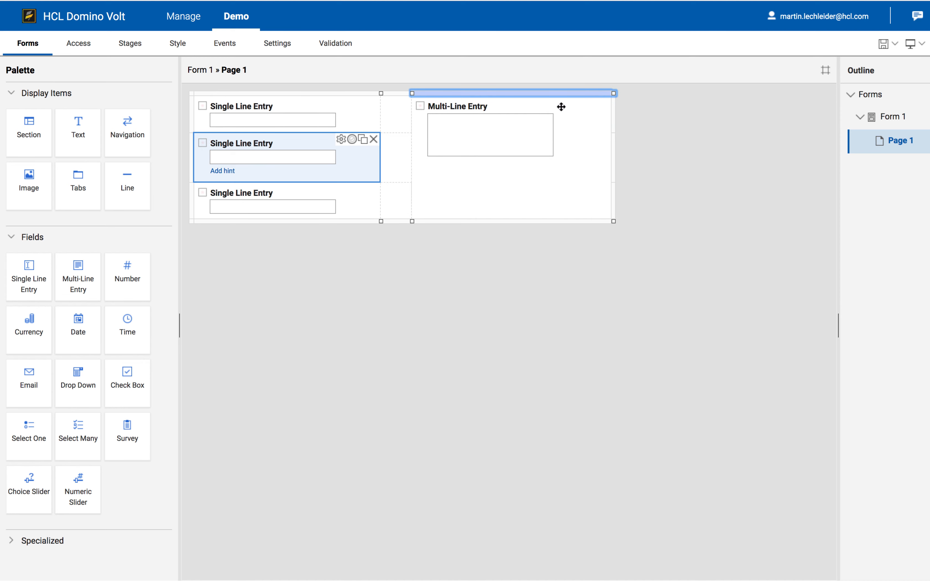
{"action": "left_click", "coordinate": [392, 95]}
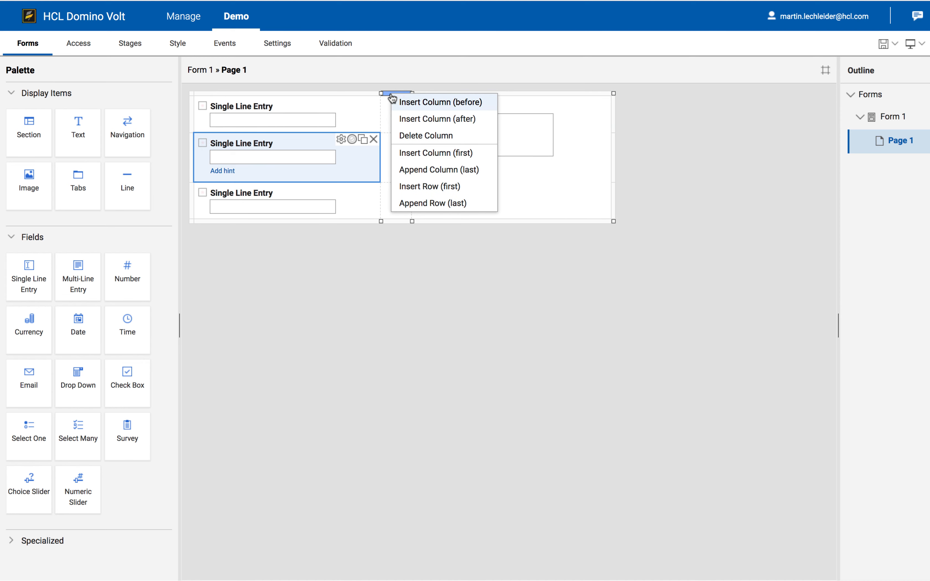
{"action": "left_click", "coordinate": [424, 135]}
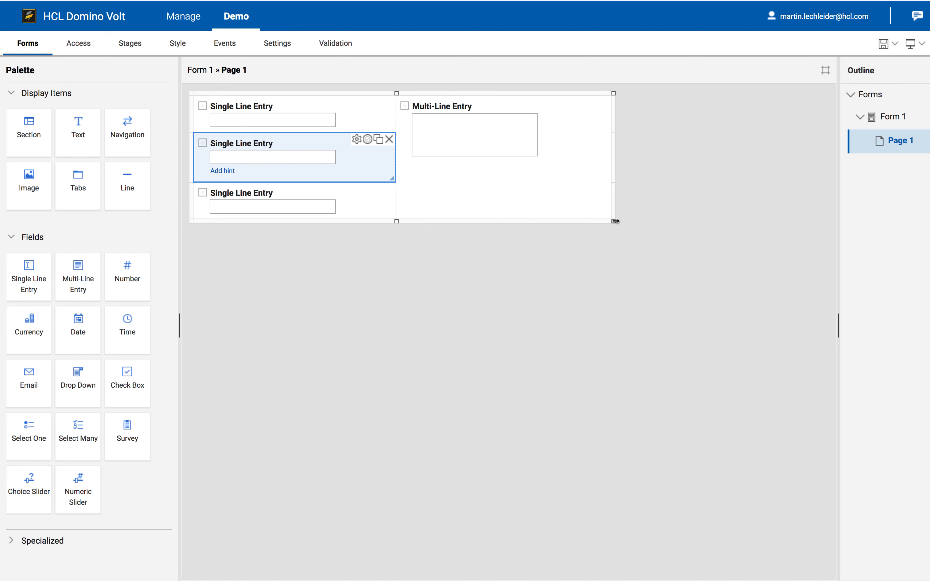
{"action": "left_click_drag", "start_coordinate": [615, 221], "coordinate": [589, 230]}
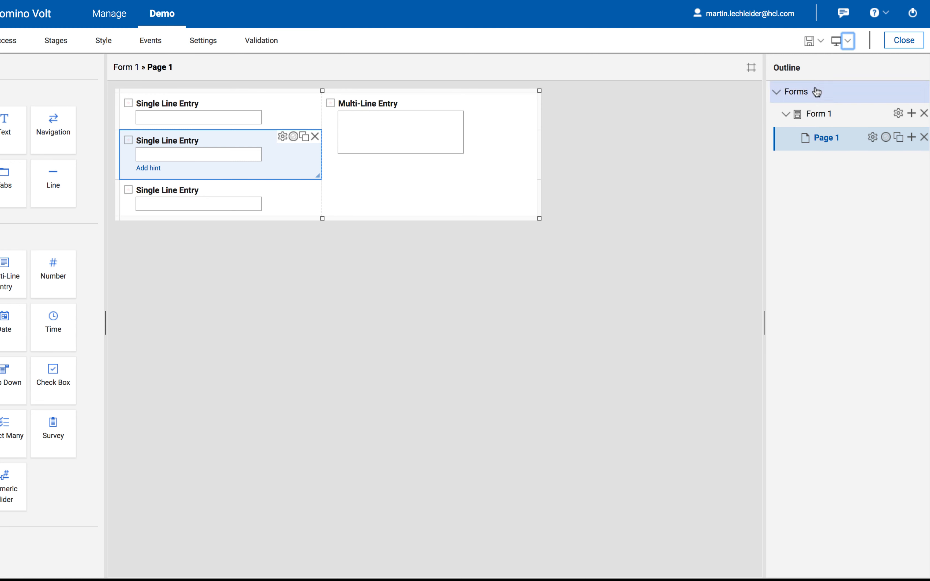
{"action": "left_click", "coordinate": [837, 43]}
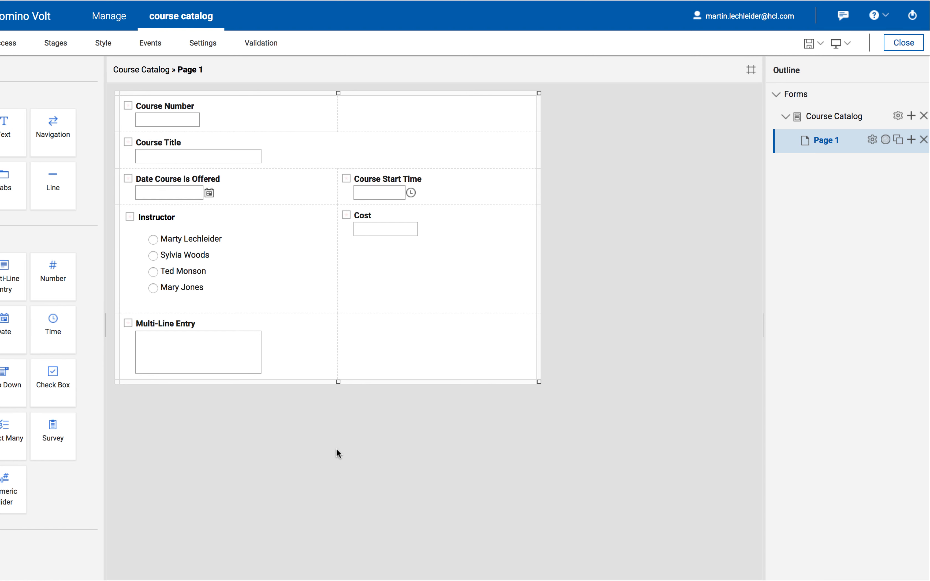
- Rename the Multi-Line Entry field on the Course Catalog form as Description
{"action": "left_click", "coordinate": [173, 323]}
{"action": "type", "text": "D"}
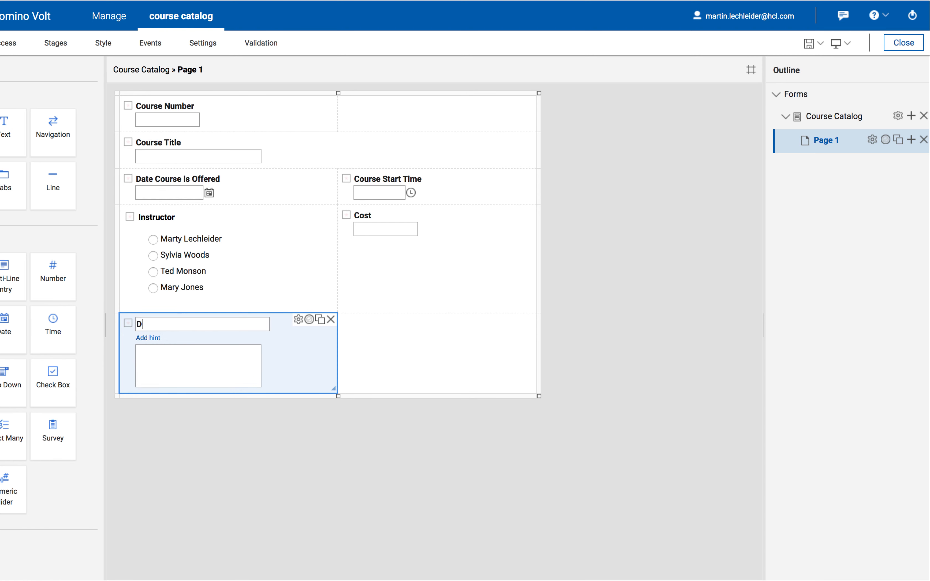
{"action": "type", "text": "escription"}
- Rename Page 1 of the Course Catalog form as Courses
{"action": "left_click", "coordinate": [826, 141]}
{"action": "type", "text": "Courses"}
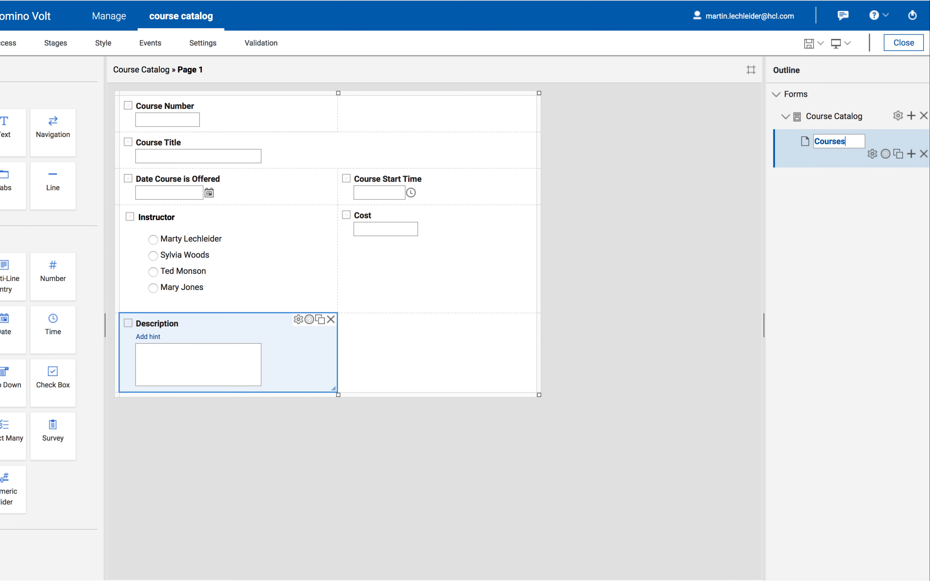
{"action": "key", "text": "Return"}
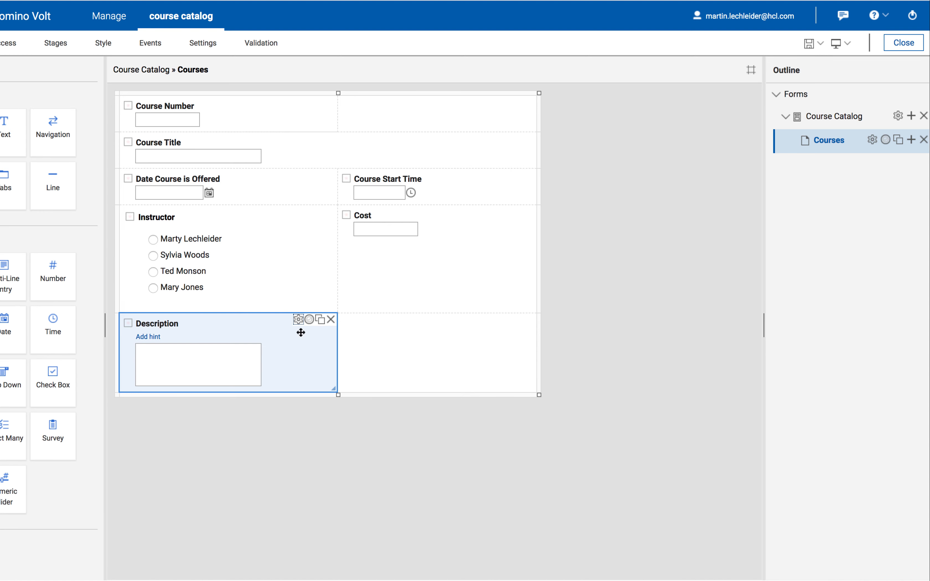
- Set the Description field's width to Full width and span it across both columns
{"action": "left_click", "coordinate": [298, 320]}
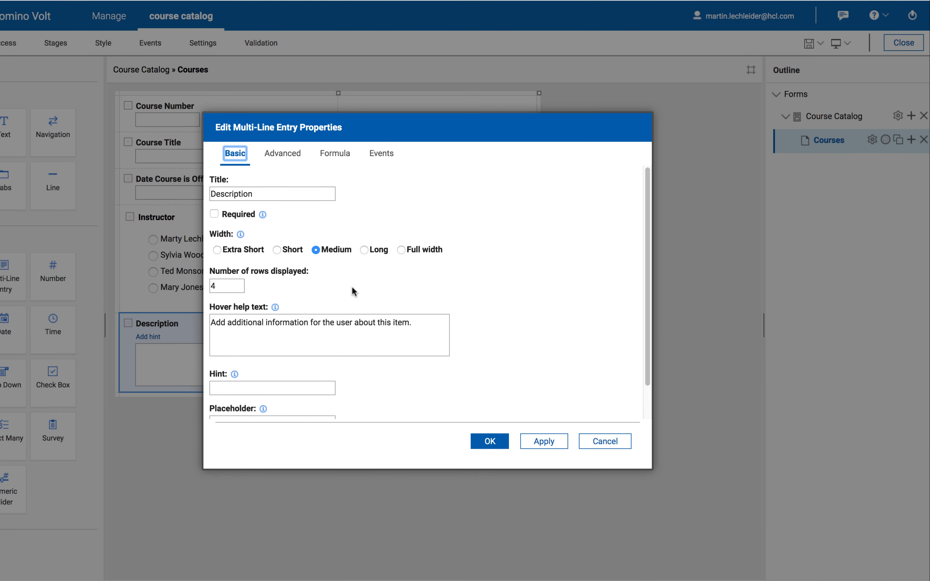
{"action": "left_click", "coordinate": [401, 250]}
{"action": "left_click", "coordinate": [495, 442]}
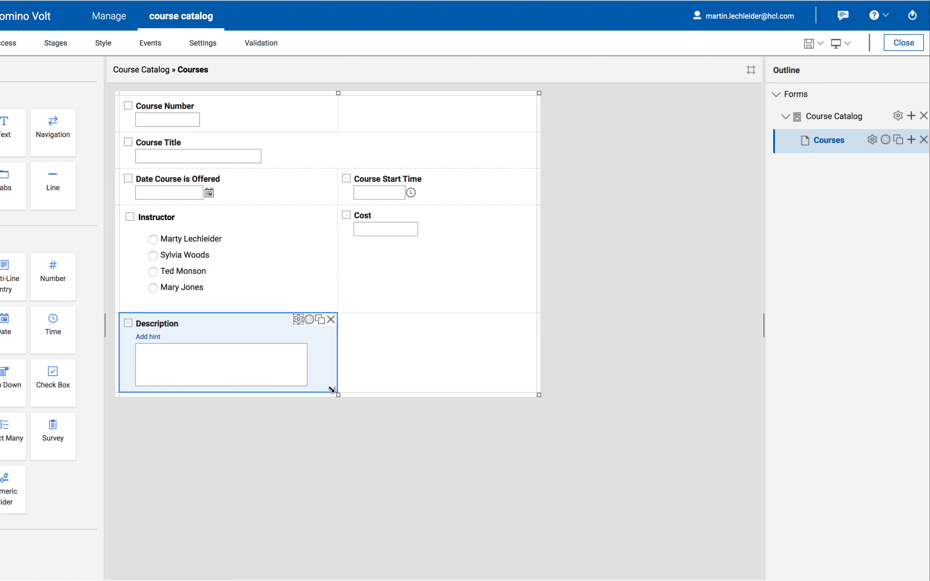
{"action": "left_click_drag", "start_coordinate": [332, 389], "coordinate": [402, 382]}
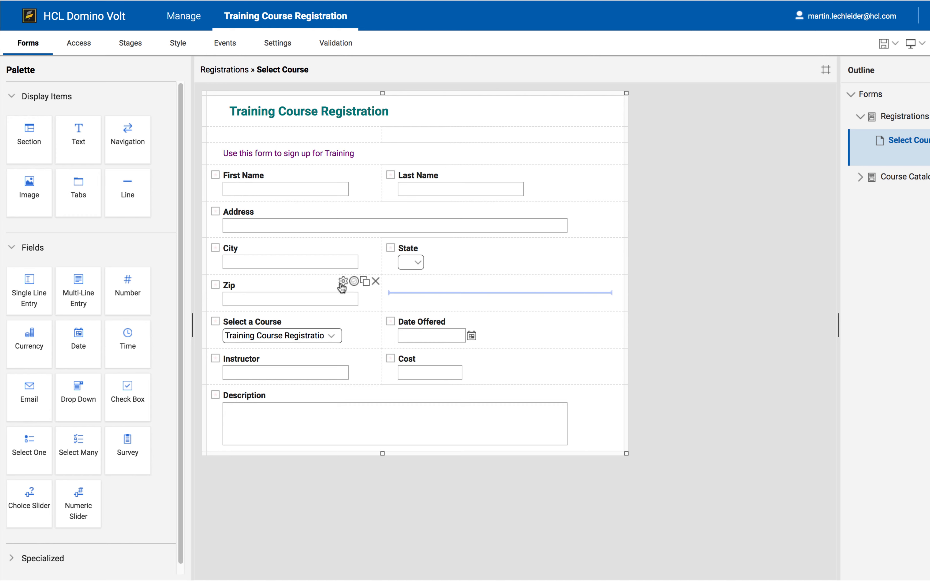
- Set the Zip field's input format to "#####,#####-####" on the Training Course Registration form
{"action": "left_click", "coordinate": [343, 283]}
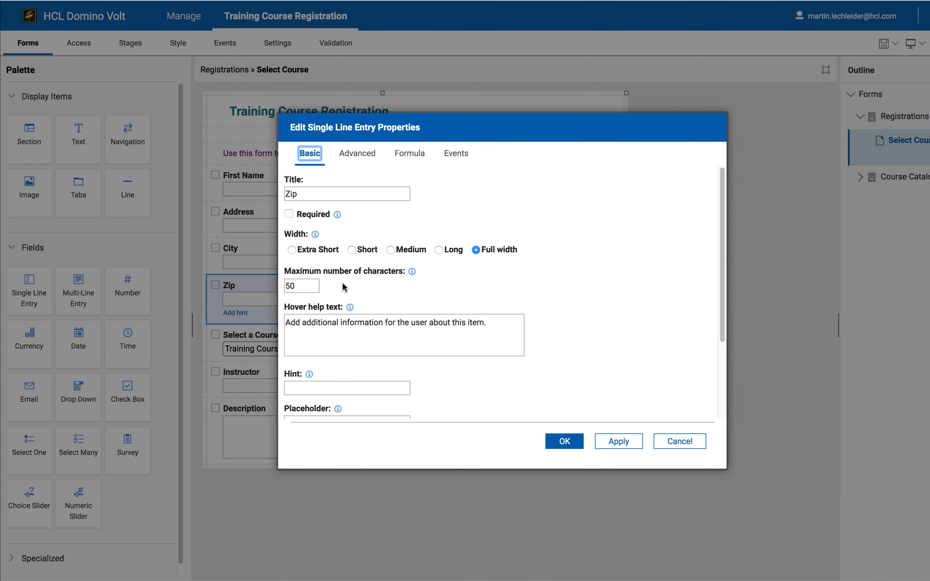
{"action": "scroll", "coordinate": [348, 314], "scroll_direction": "down", "scroll_amount": 3}
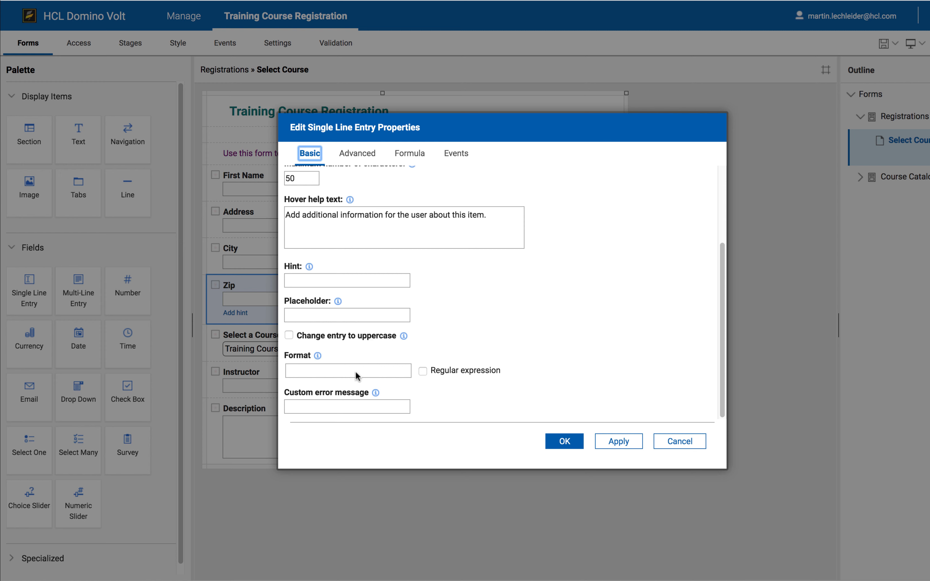
{"action": "mouse_move", "coordinate": [317, 358]}
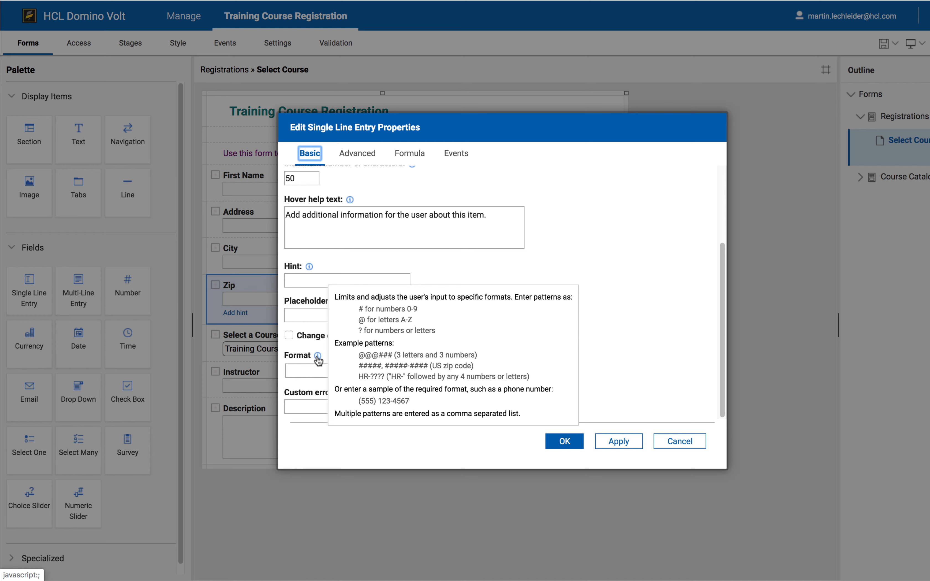
{"action": "left_click", "coordinate": [314, 372]}
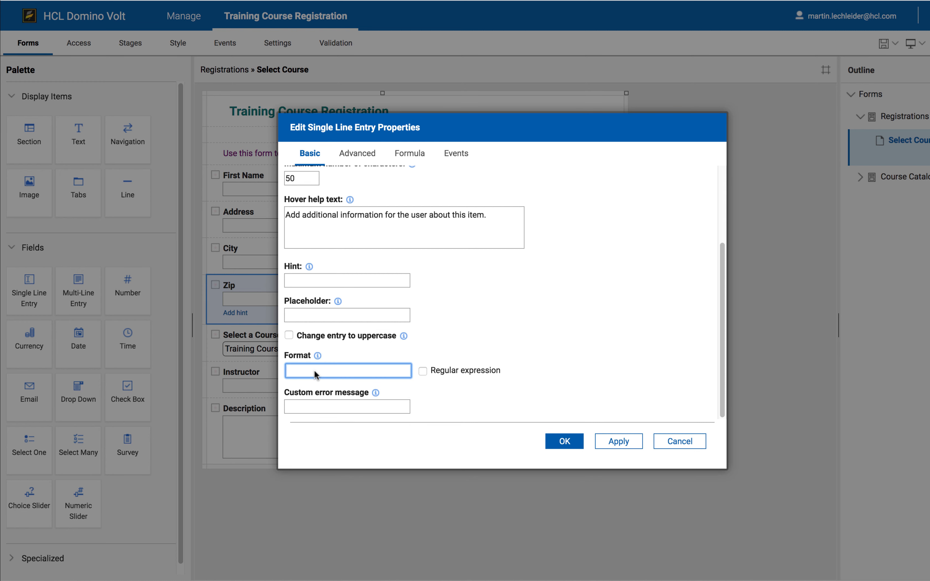
{"action": "type", "text": "#####,#####-####"}
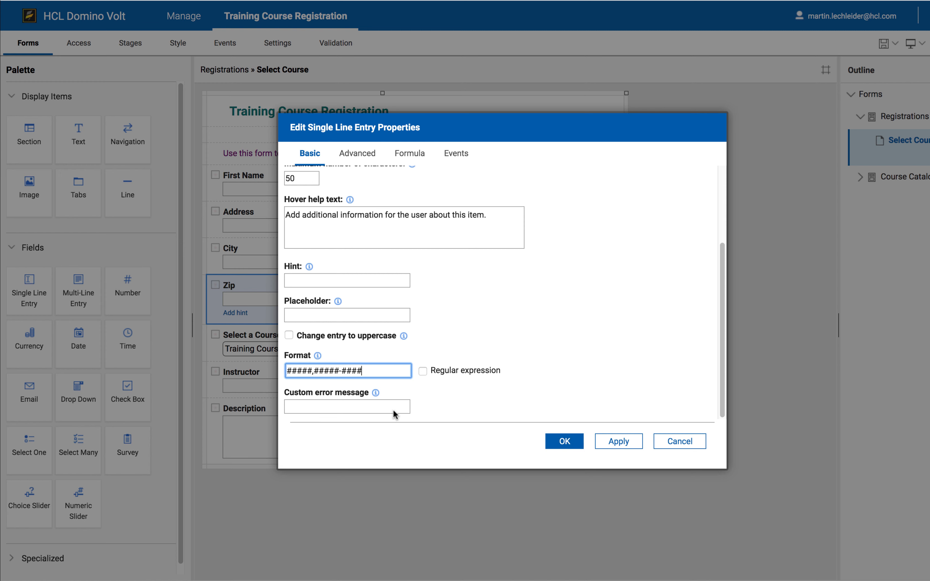
{"action": "left_click", "coordinate": [565, 443]}
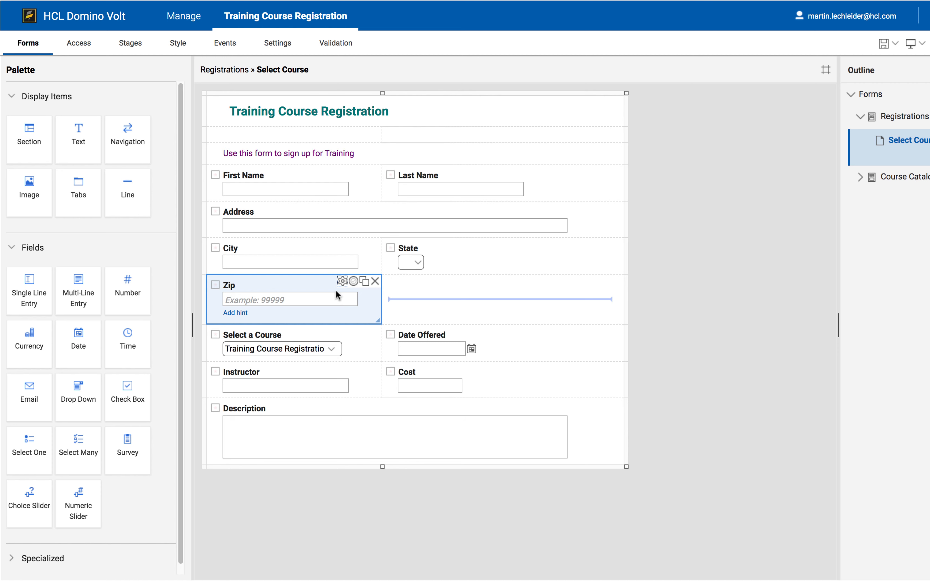
- Copy the state names and abbreviations from the Excel states workbook and import them as new-line-separated choices for the State drop-down
{"action": "left_click", "coordinate": [493, 261]}
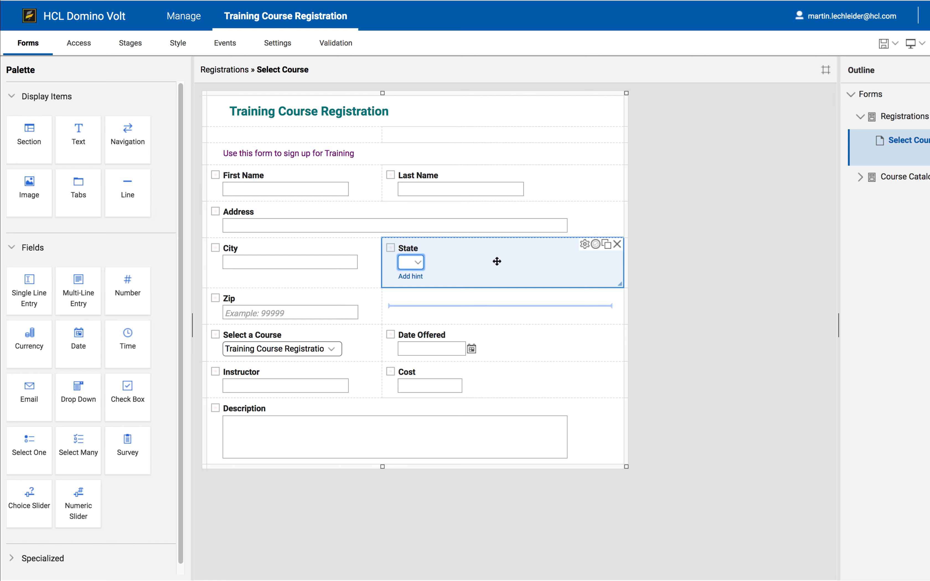
{"action": "left_click", "coordinate": [584, 244]}
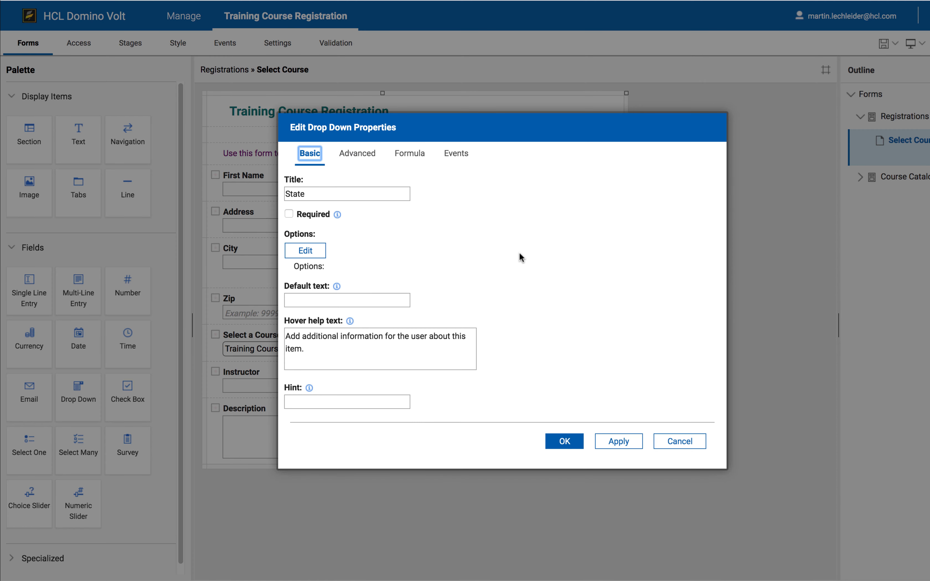
{"action": "left_click", "coordinate": [307, 252]}
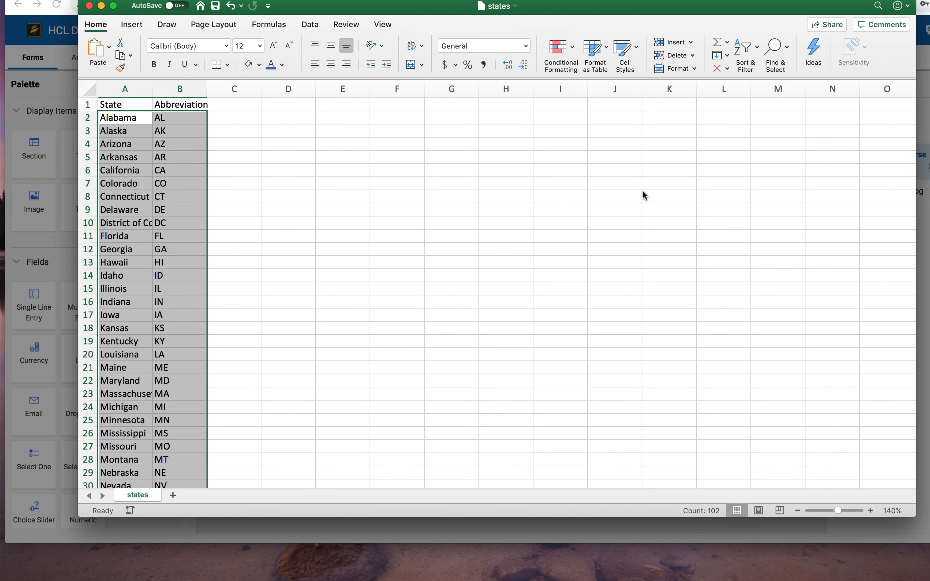
{"action": "key", "text": "super+c"}
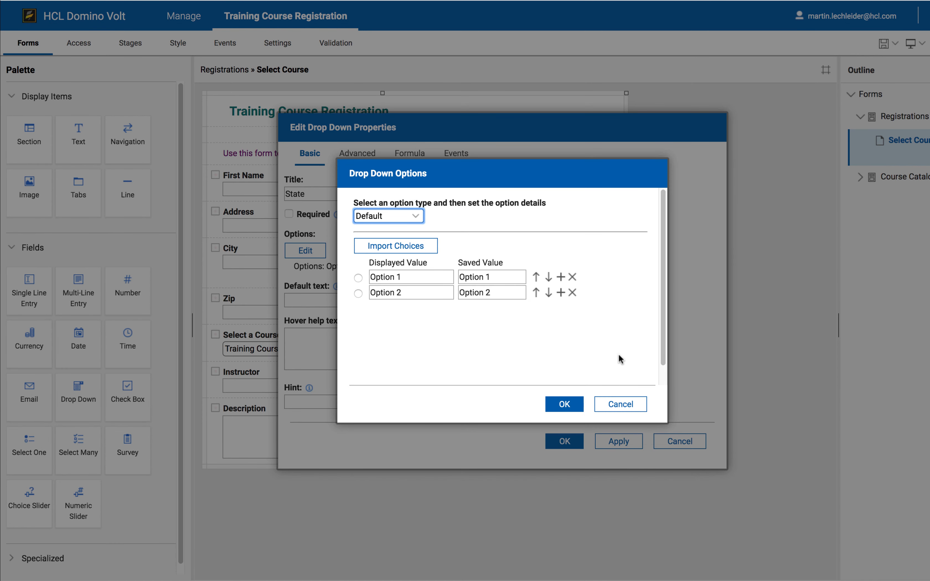
{"action": "left_click", "coordinate": [428, 247]}
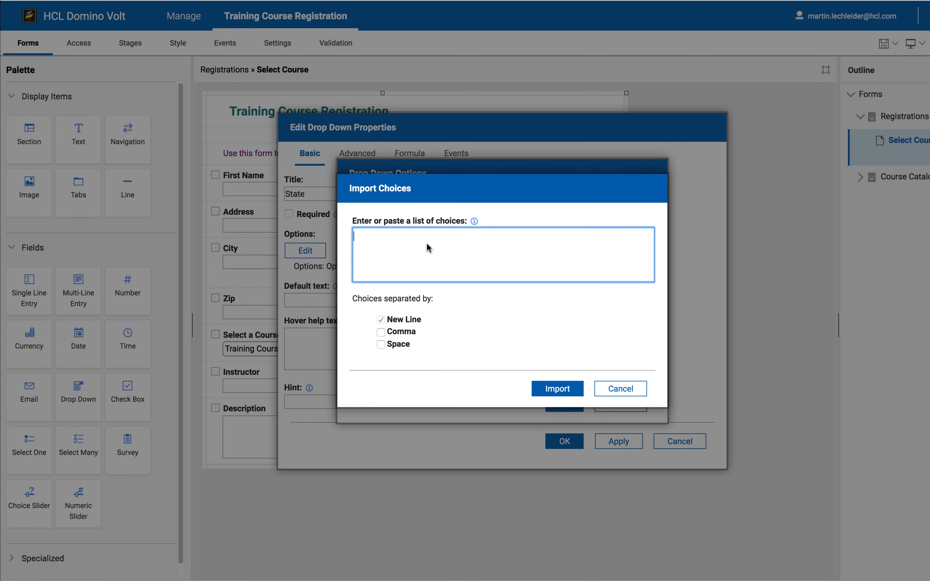
{"action": "key", "text": "super+v"}
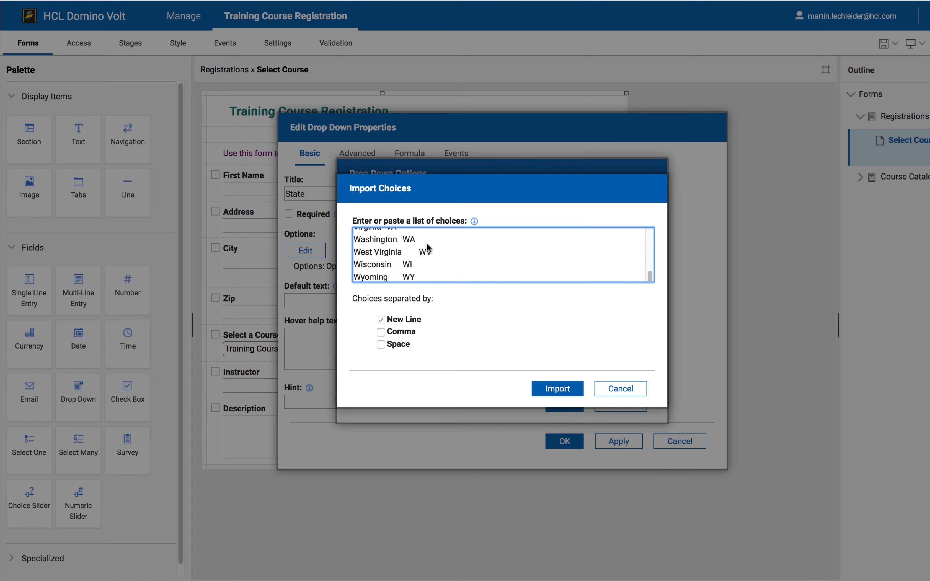
{"action": "left_click", "coordinate": [552, 388]}
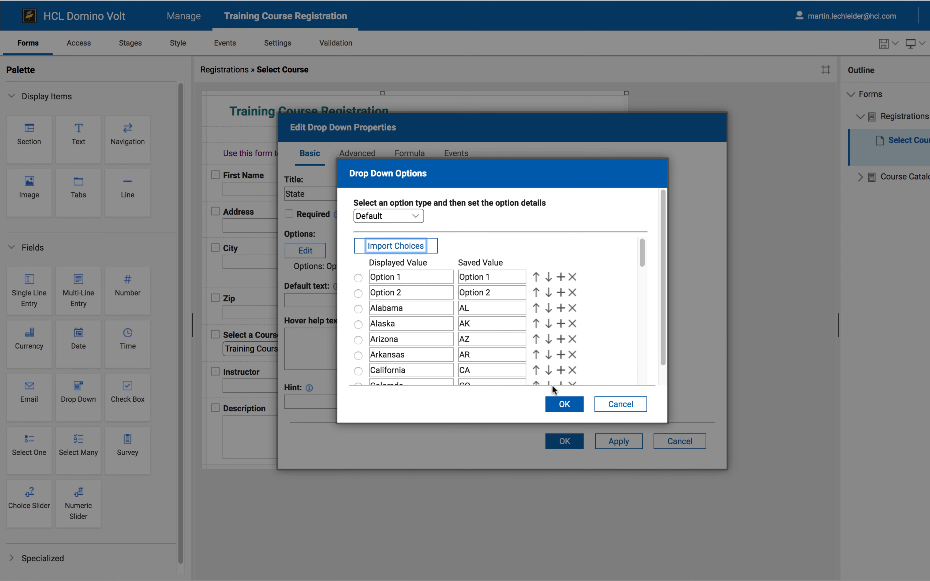
- Remove the placeholder choices Option 1 and Option 2 from the State drop-down and apply its properties
{"action": "left_click", "coordinate": [572, 278]}
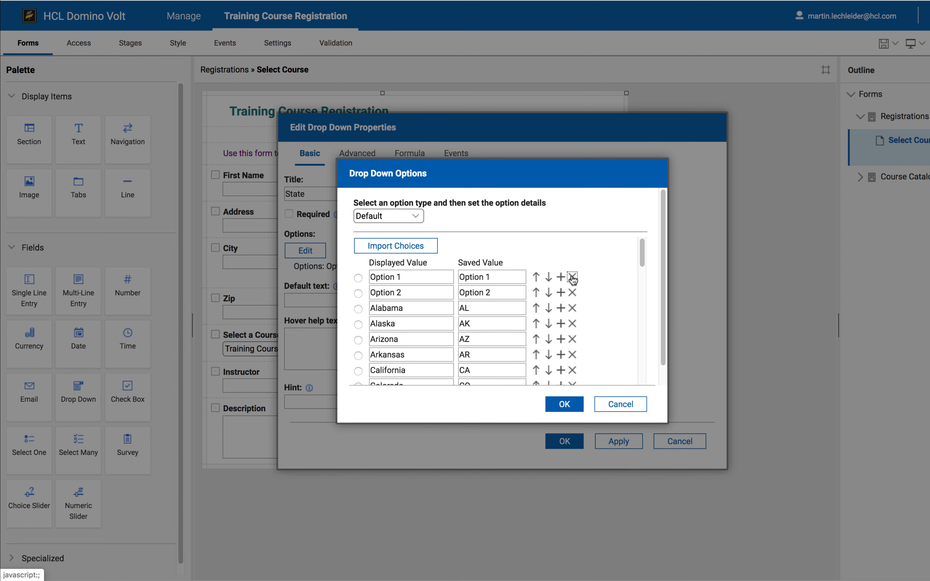
{"action": "left_click", "coordinate": [573, 278]}
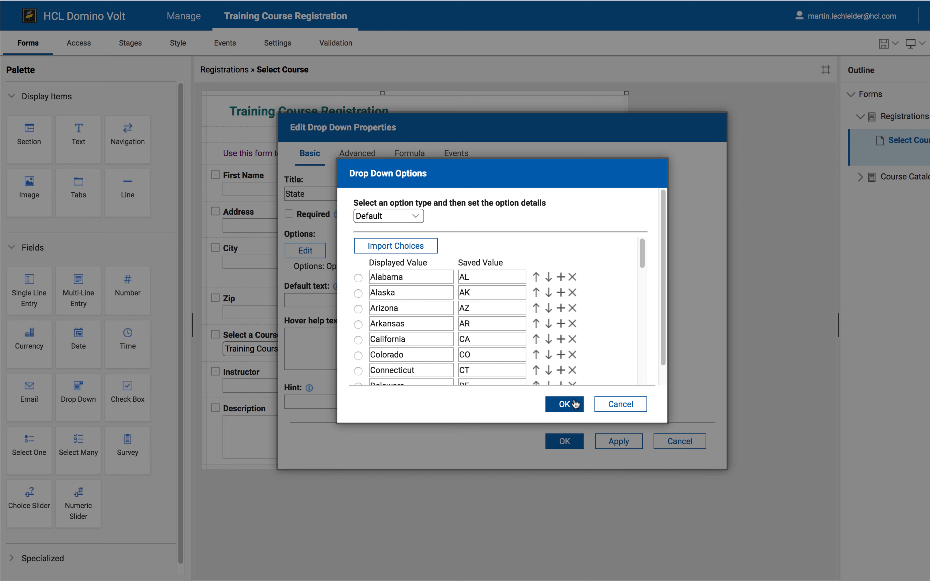
{"action": "left_click", "coordinate": [565, 404]}
{"action": "left_click", "coordinate": [564, 441]}
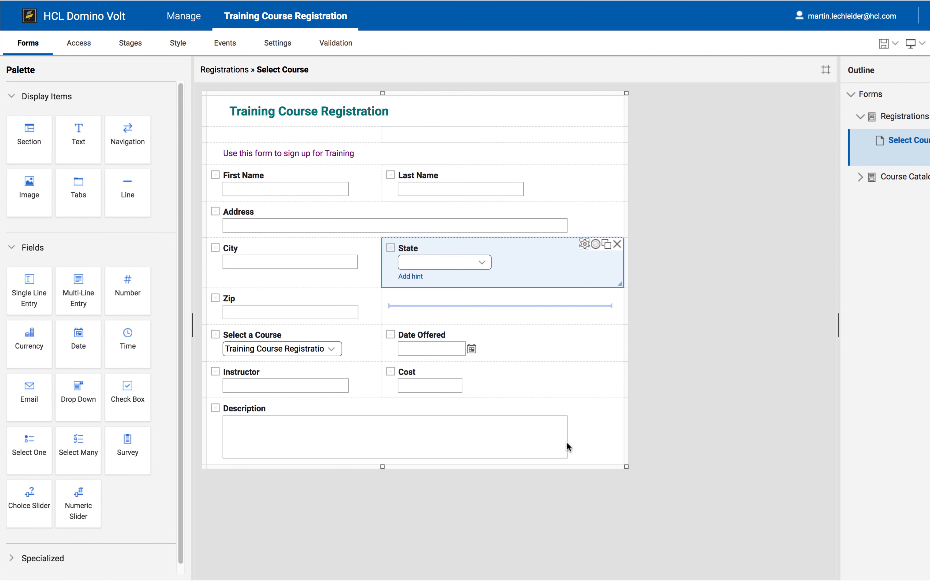
- Preview the registration form and test it with 4444 in the Zip field and Massachusetts as the State
{"action": "left_click", "coordinate": [910, 43]}
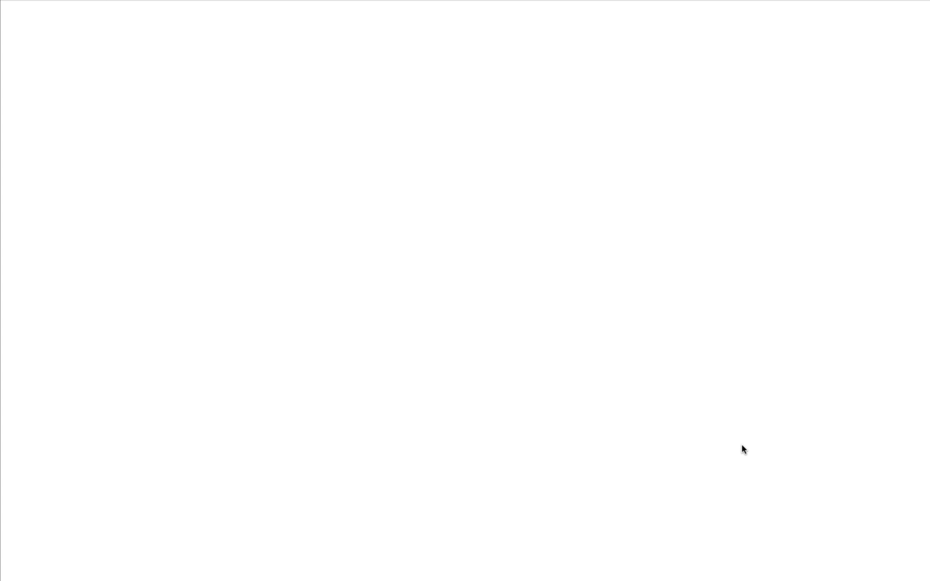
{"action": "left_click", "coordinate": [348, 246]}
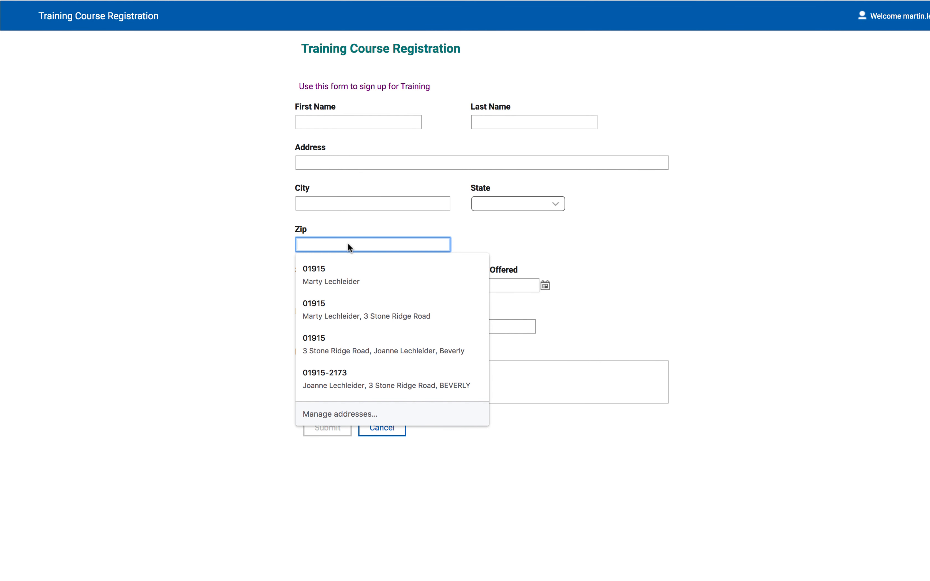
{"action": "type", "text": "4444"}
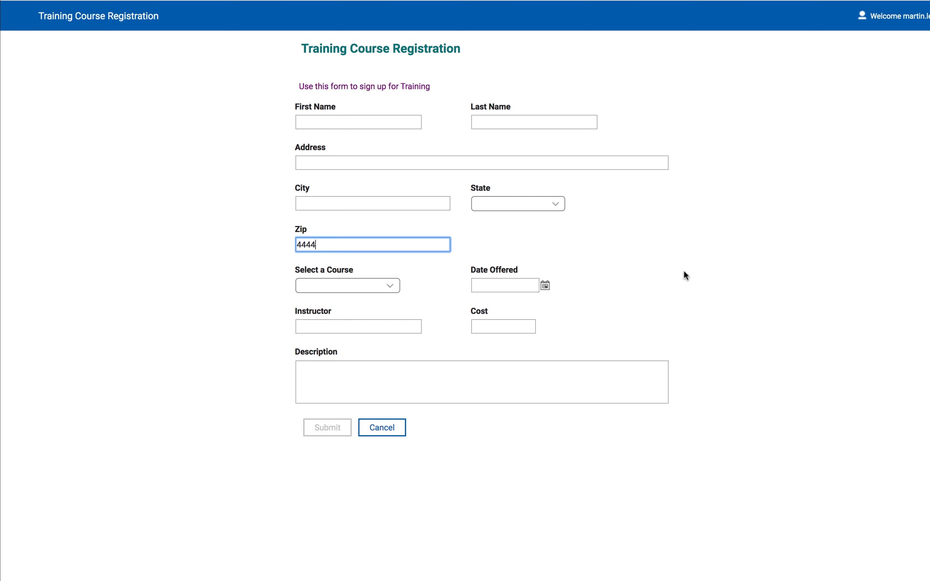
{"action": "left_click", "coordinate": [683, 271]}
{"action": "left_click", "coordinate": [486, 204]}
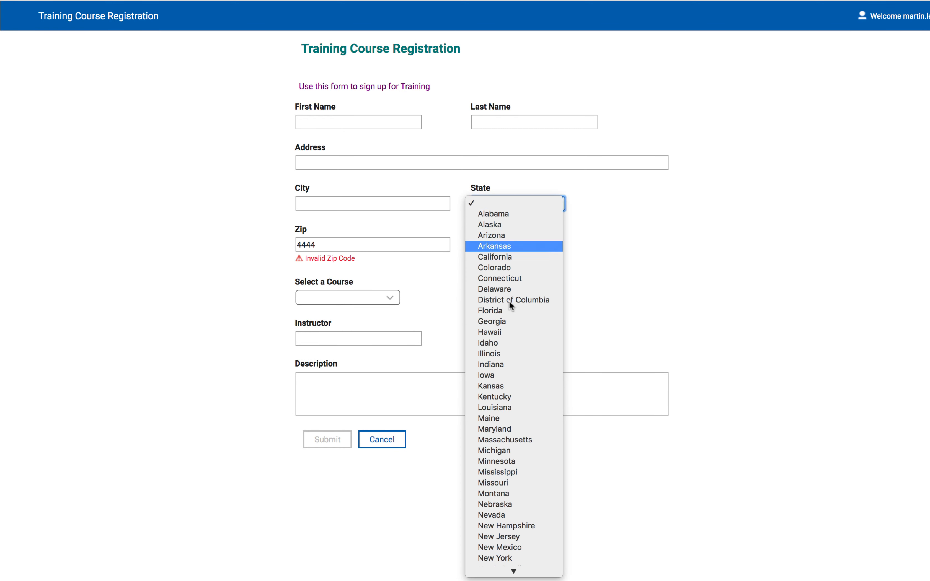
{"action": "left_click", "coordinate": [529, 440]}
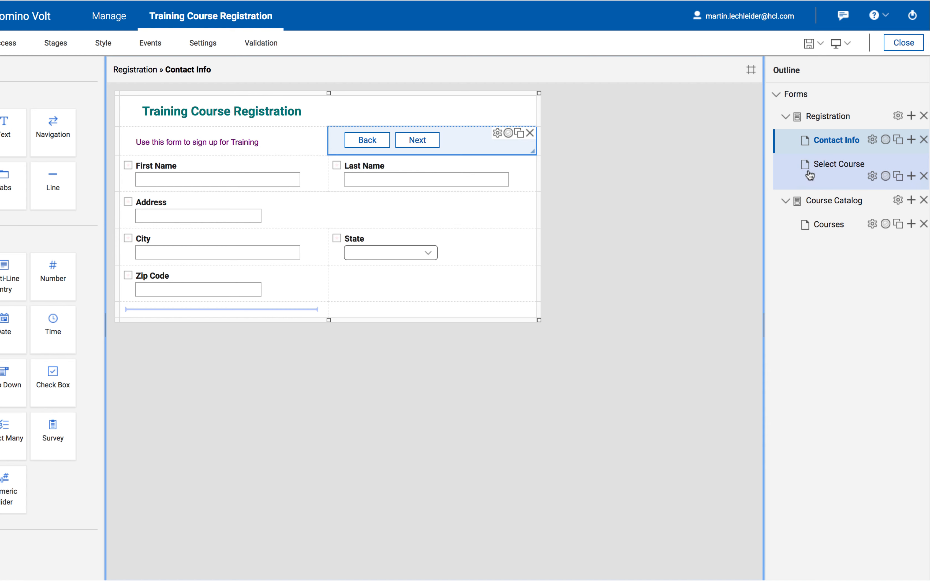
- Insert a Navigation item in the empty cell beside the introductory text on the Select Course page
{"action": "left_click", "coordinate": [789, 167]}
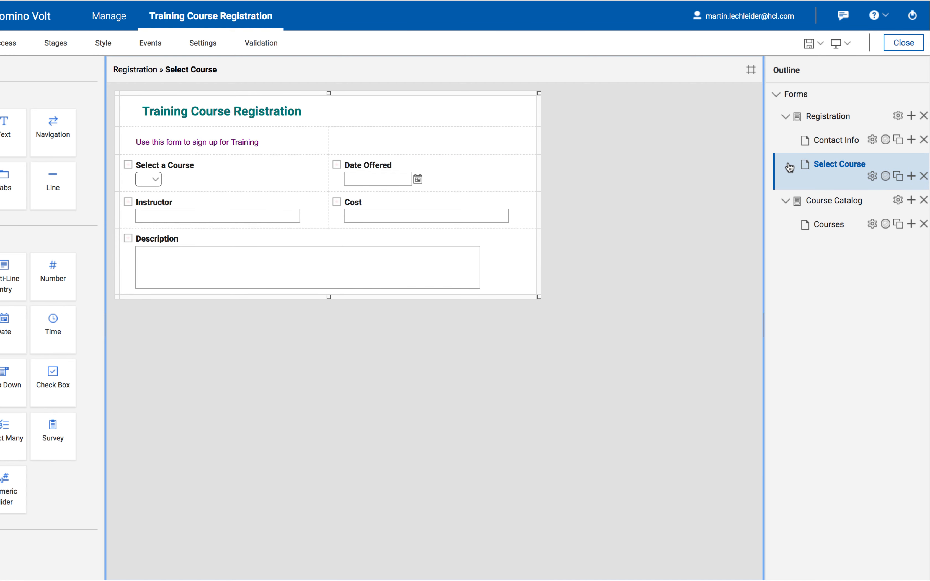
{"action": "left_click", "coordinate": [789, 141]}
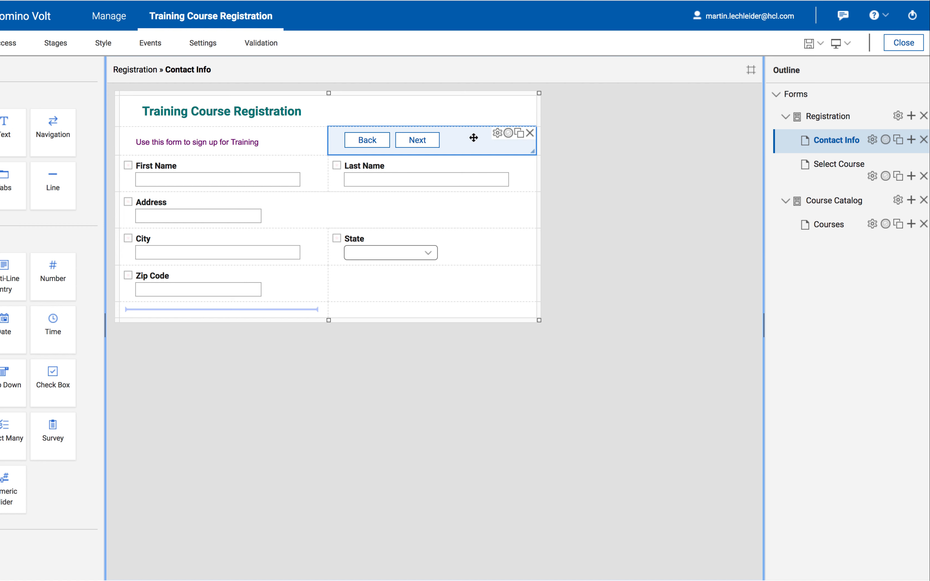
{"action": "left_click", "coordinate": [786, 166]}
{"action": "left_click", "coordinate": [500, 145]}
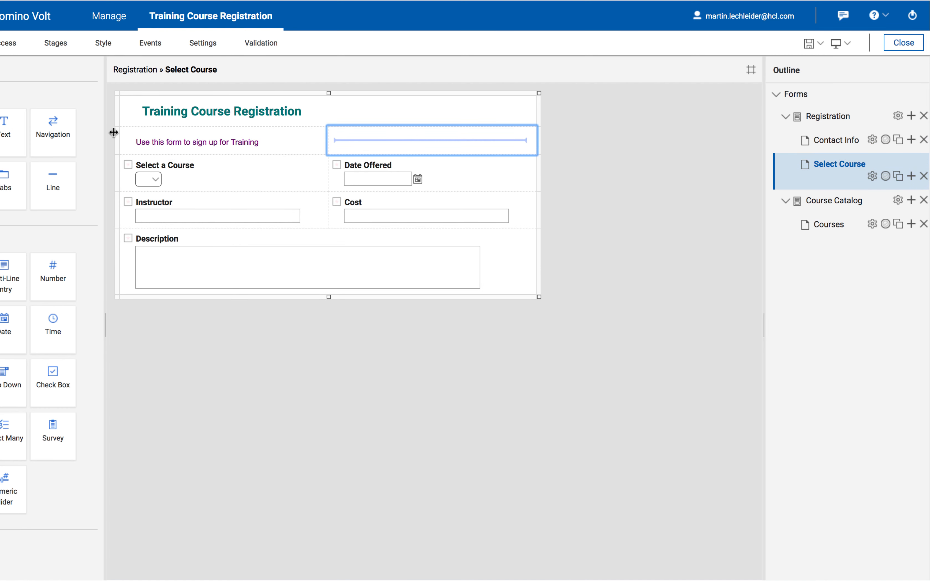
{"action": "left_click", "coordinate": [48, 132]}
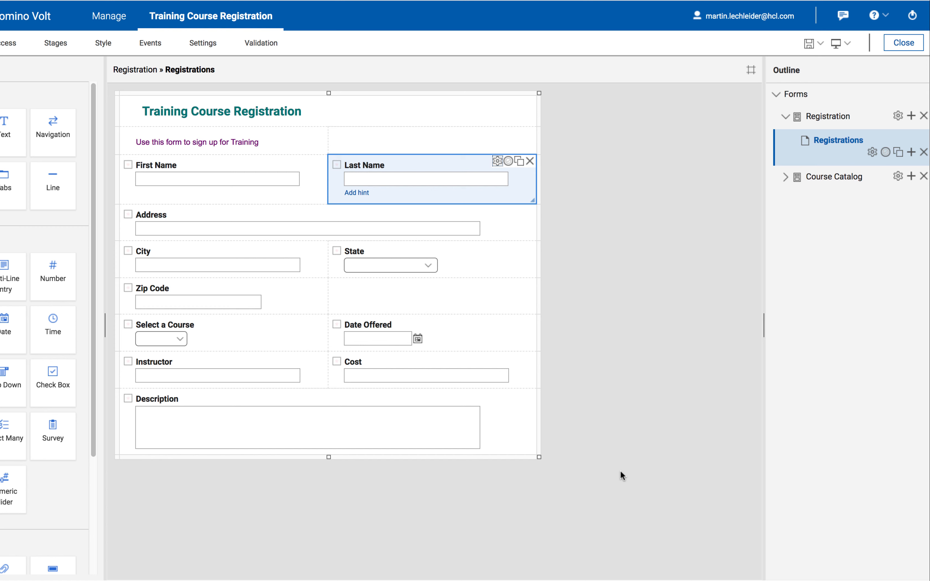
- Duplicate the Registrations page and move the Select a Course and Date Offered fields from Contact Info to the Select a Course page
{"action": "left_click", "coordinate": [899, 152]}
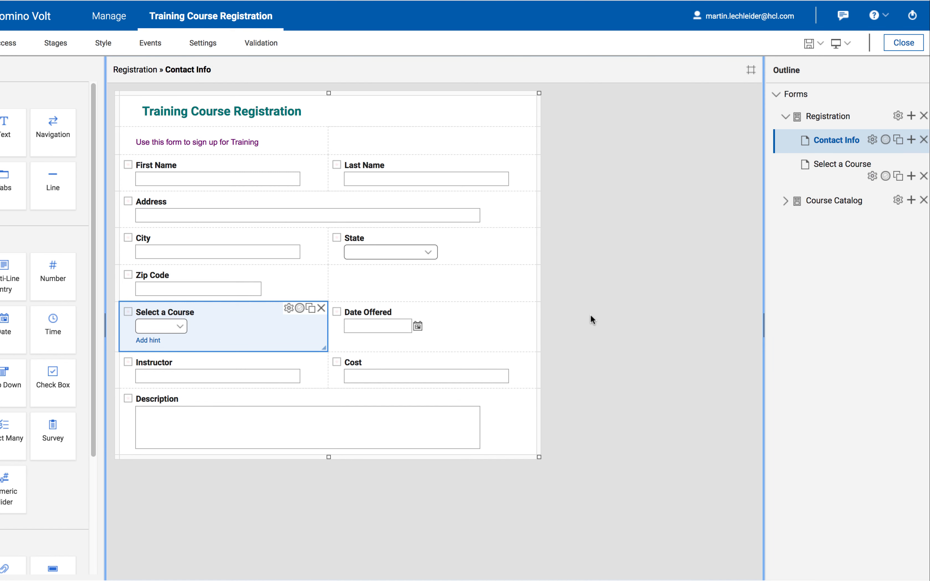
{"action": "left_click_drag", "start_coordinate": [252, 328], "coordinate": [268, 183]}
{"action": "double_click", "coordinate": [827, 141]}
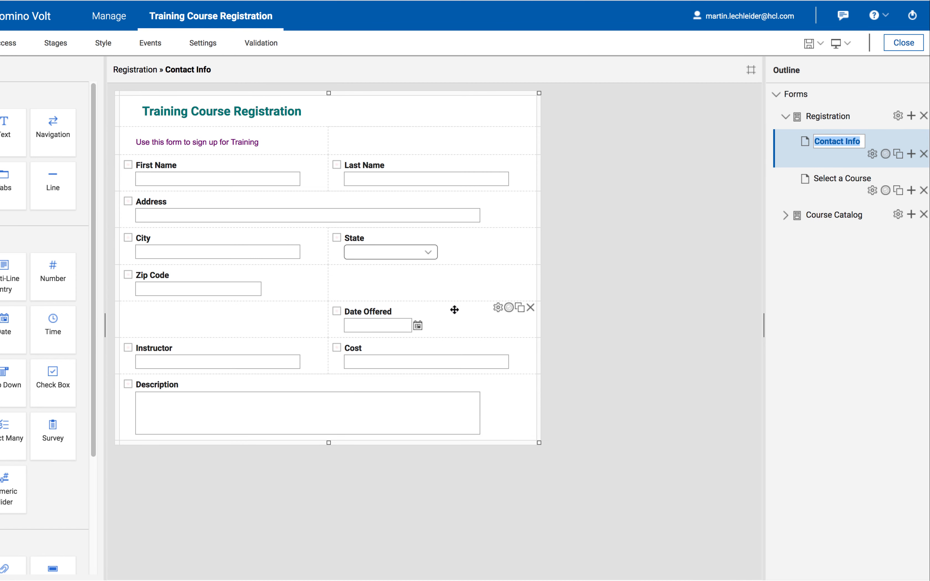
{"action": "left_click_drag", "start_coordinate": [454, 310], "coordinate": [470, 185]}
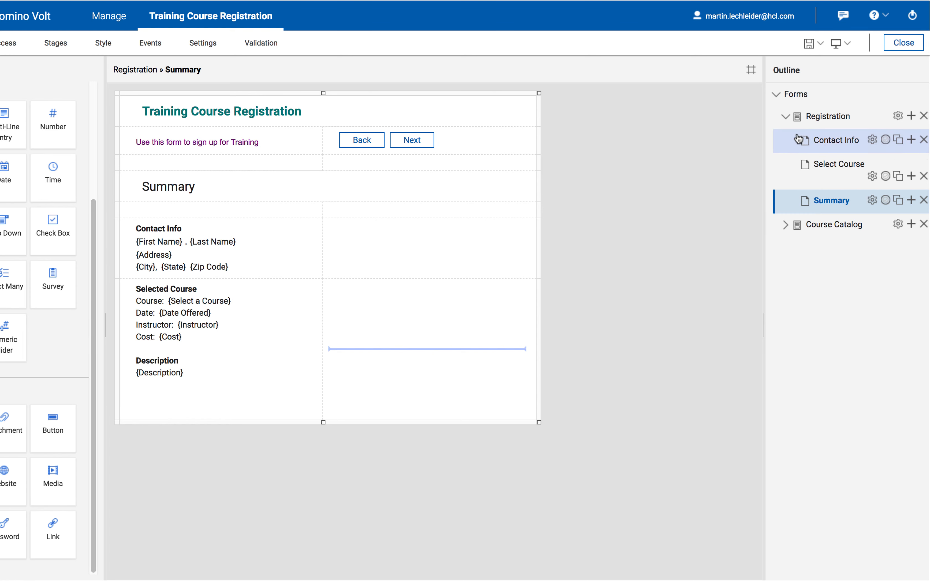
- Add a button captioned Edit in the empty cell beside the Contact Info text on the Summary page
{"action": "left_click", "coordinate": [794, 149]}
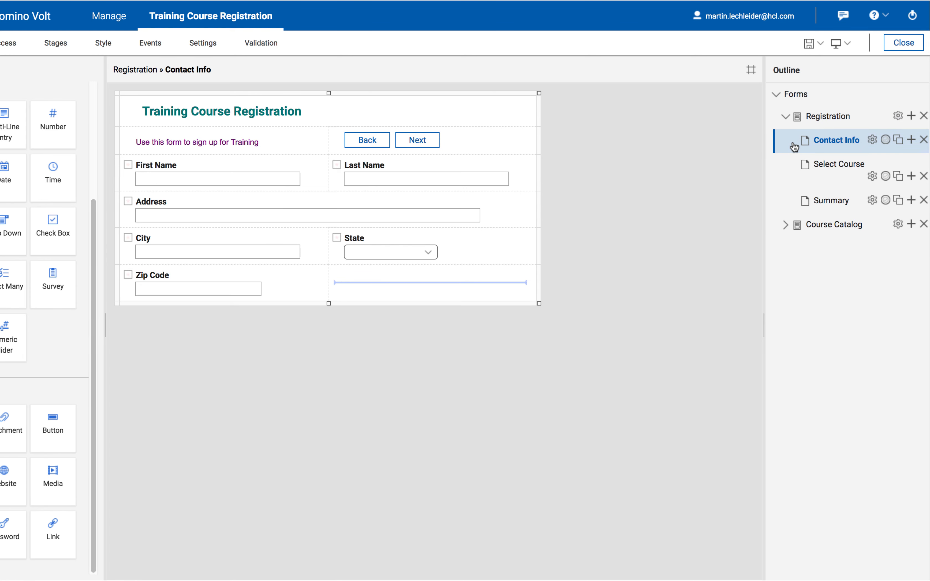
{"action": "left_click", "coordinate": [804, 199]}
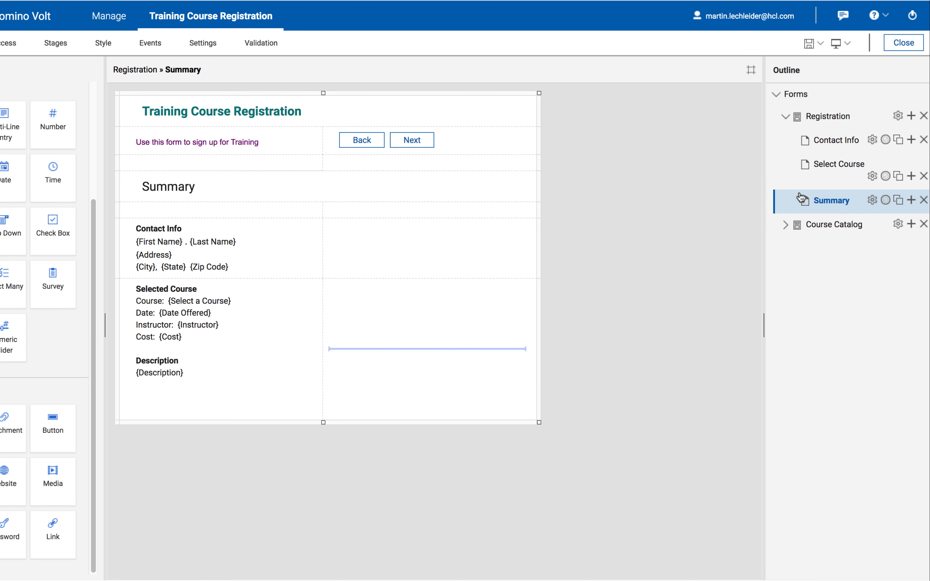
{"action": "left_click", "coordinate": [439, 240]}
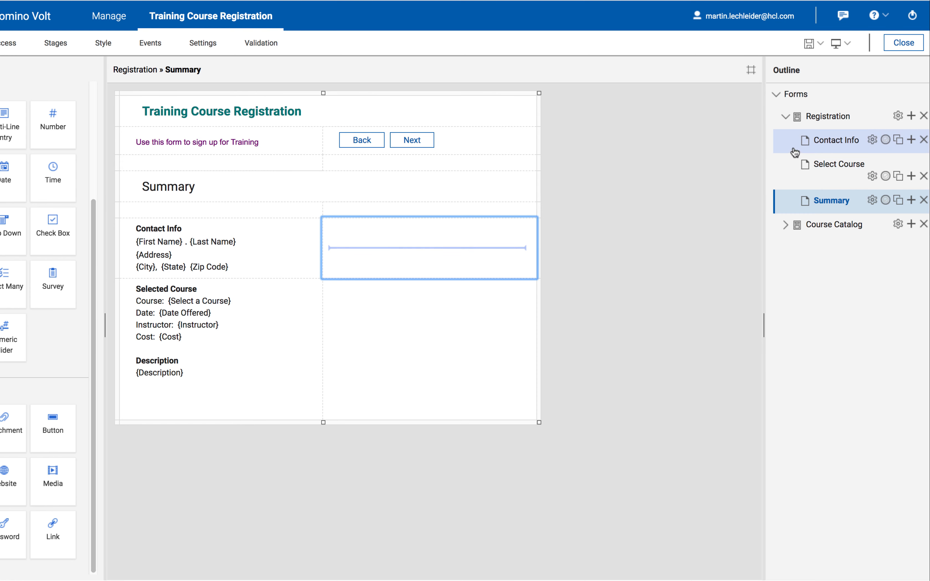
{"action": "double_click", "coordinate": [823, 141]}
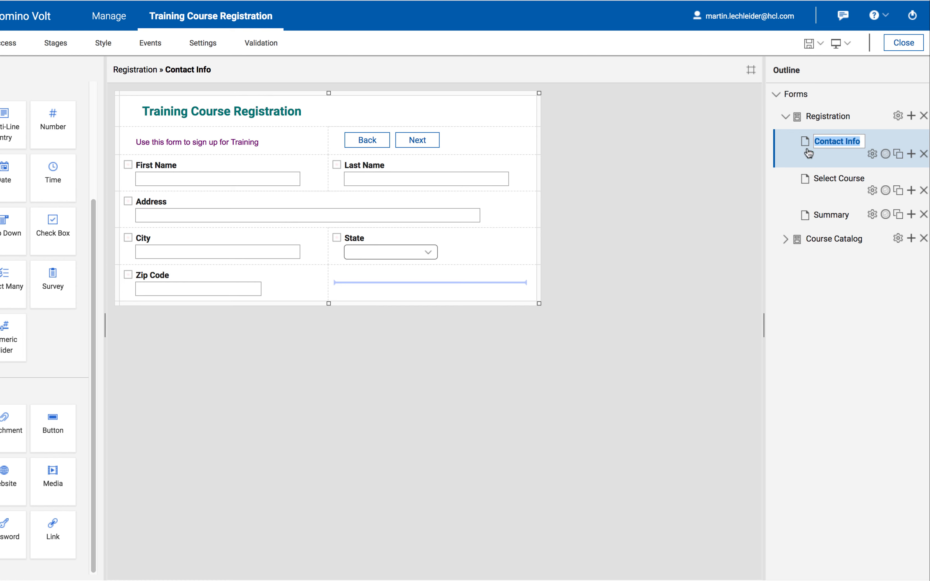
{"action": "left_click", "coordinate": [806, 215]}
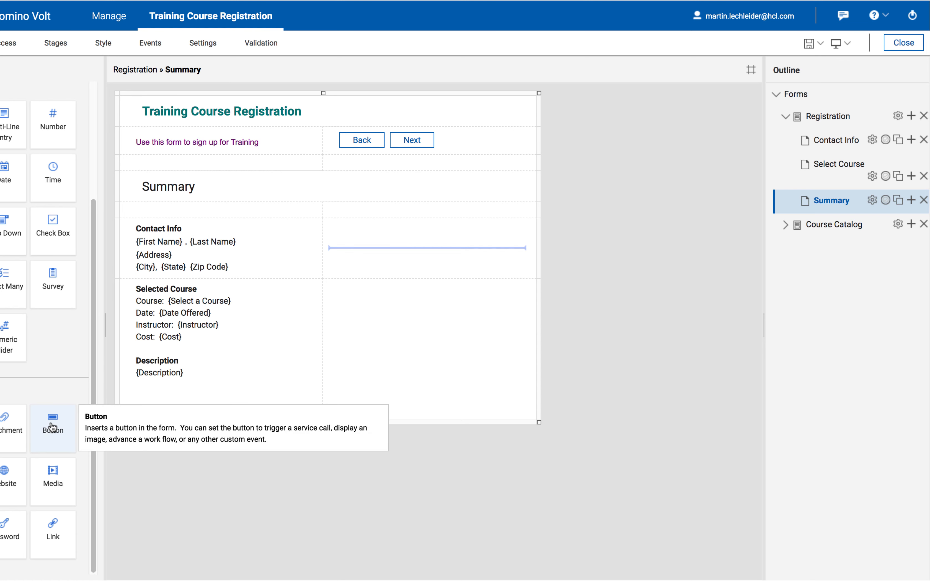
{"action": "left_click_drag", "start_coordinate": [52, 427], "coordinate": [446, 264]}
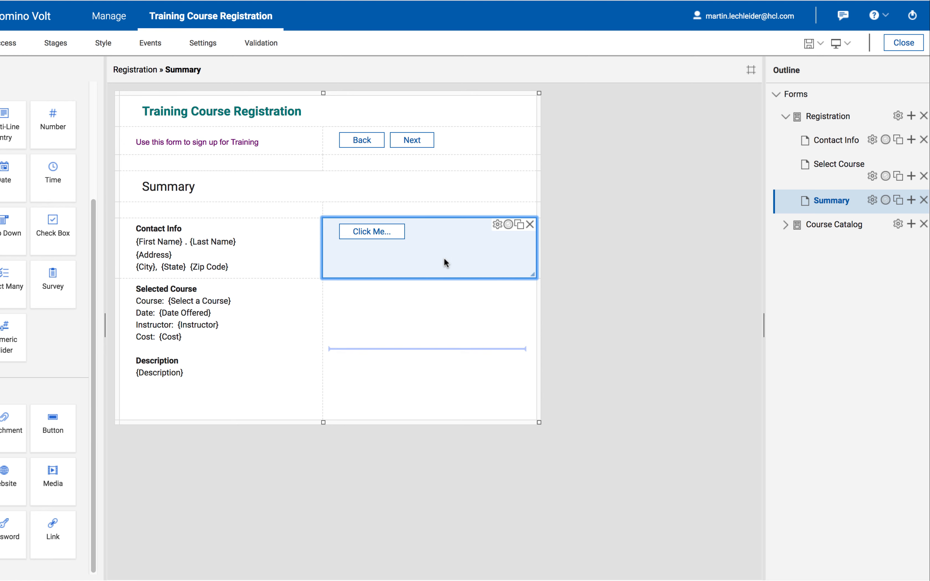
{"action": "left_click", "coordinate": [497, 224]}
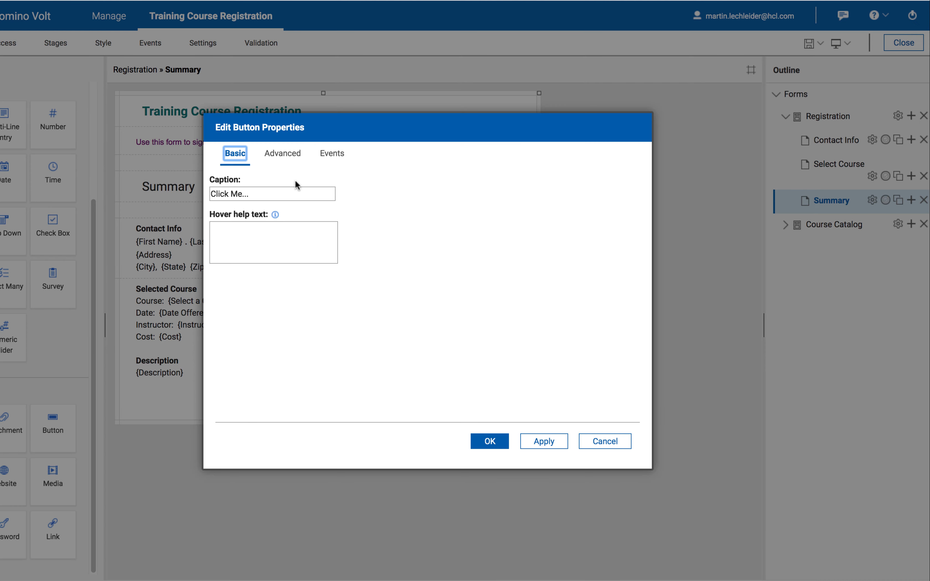
{"action": "type", "text": "Edit"}
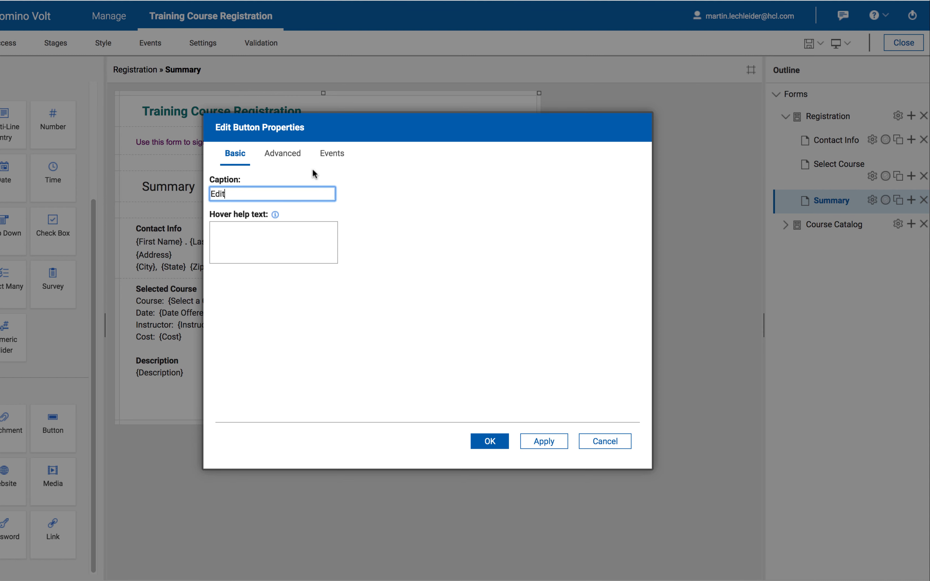
- Add the script form.selectPage('P_NewPage'); to the Edit button's onClick event, inserting the ID of the Contact Info page
{"action": "left_click", "coordinate": [340, 154]}
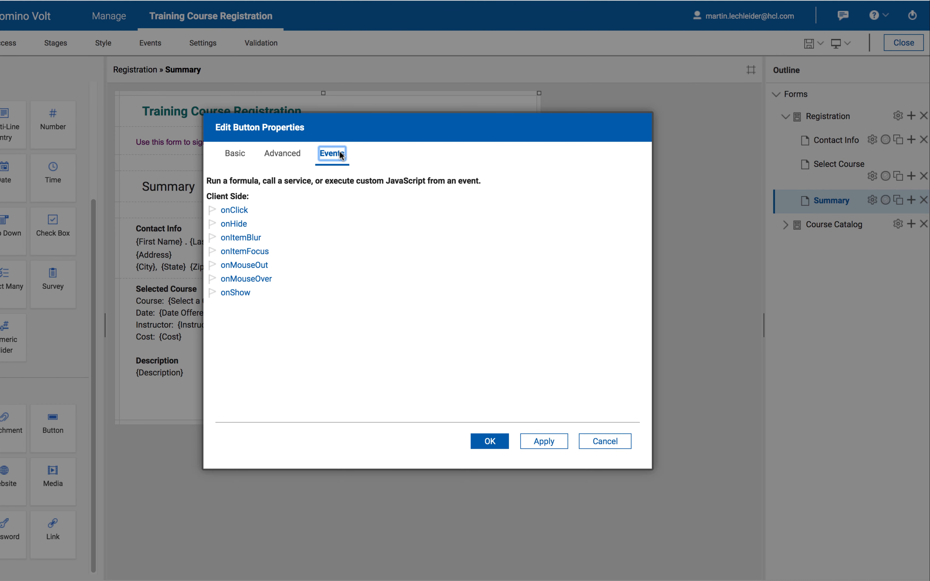
{"action": "left_click", "coordinate": [240, 212]}
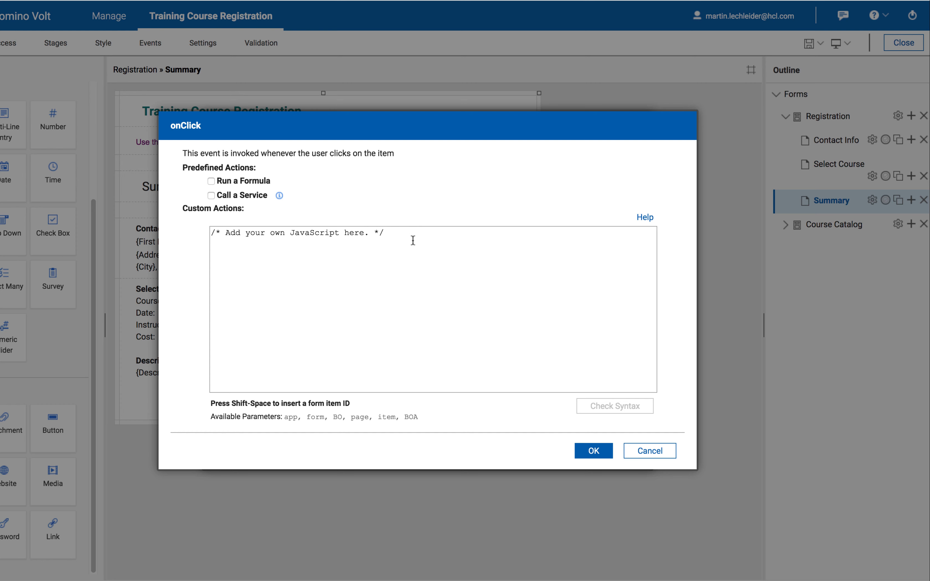
{"action": "left_click", "coordinate": [415, 239]}
{"action": "key", "text": "Return"}
{"action": "key", "text": "Return"}
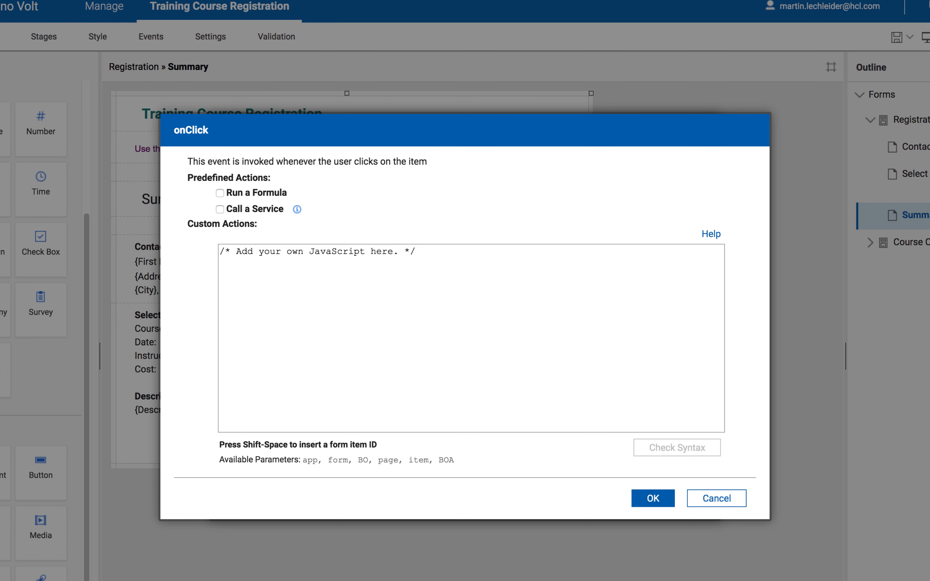
{"action": "type", "text": "form"}
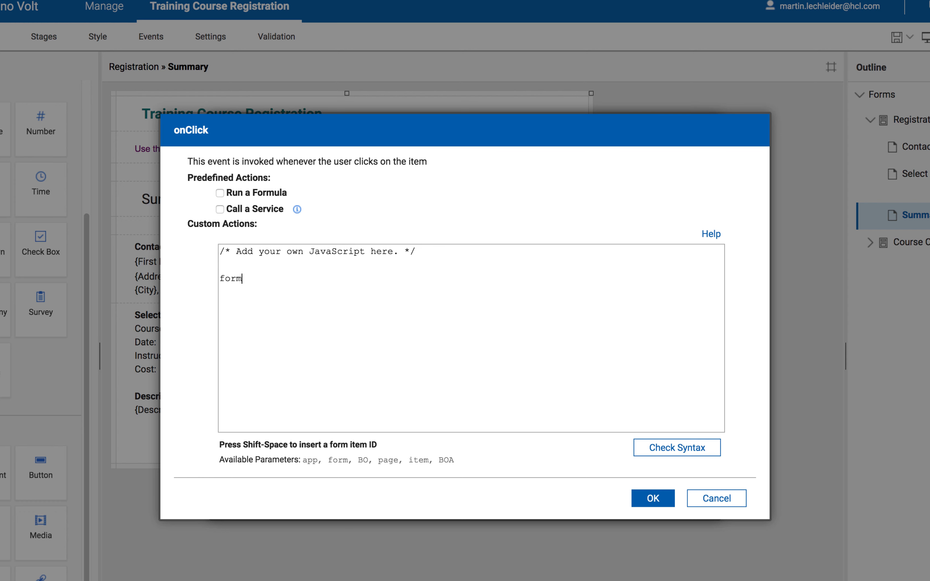
{"action": "type", "text": ".selectPage('"}
{"action": "key", "text": "shift+space"}
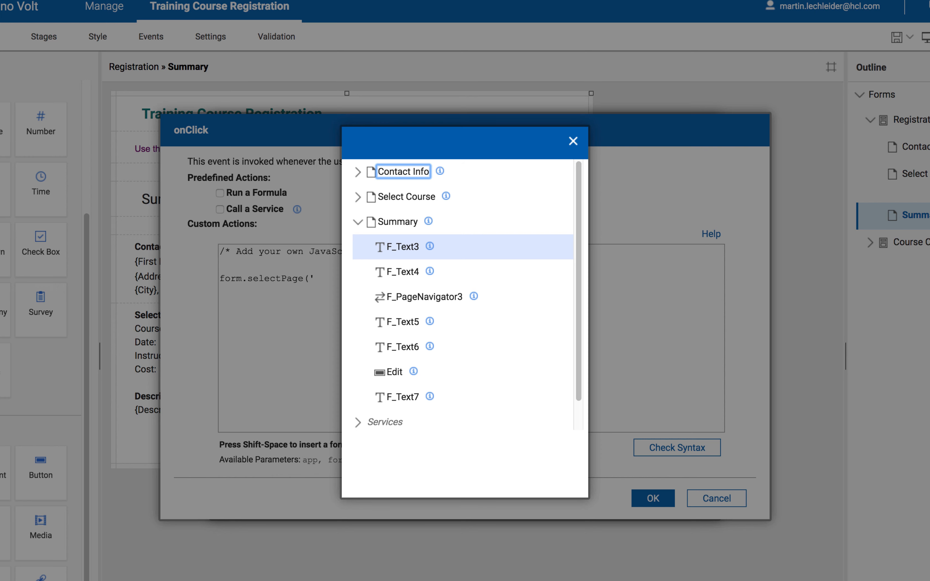
{"action": "double_click", "coordinate": [389, 173]}
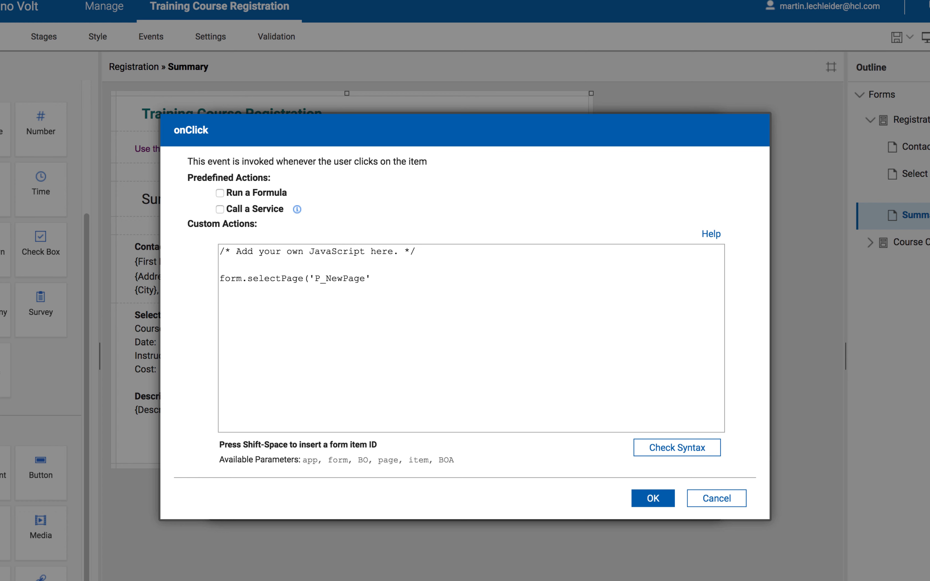
{"action": "type", "text": ");"}
- Check the onClick script's syntax and save both the event and the Edit button's properties
{"action": "left_click", "coordinate": [684, 453]}
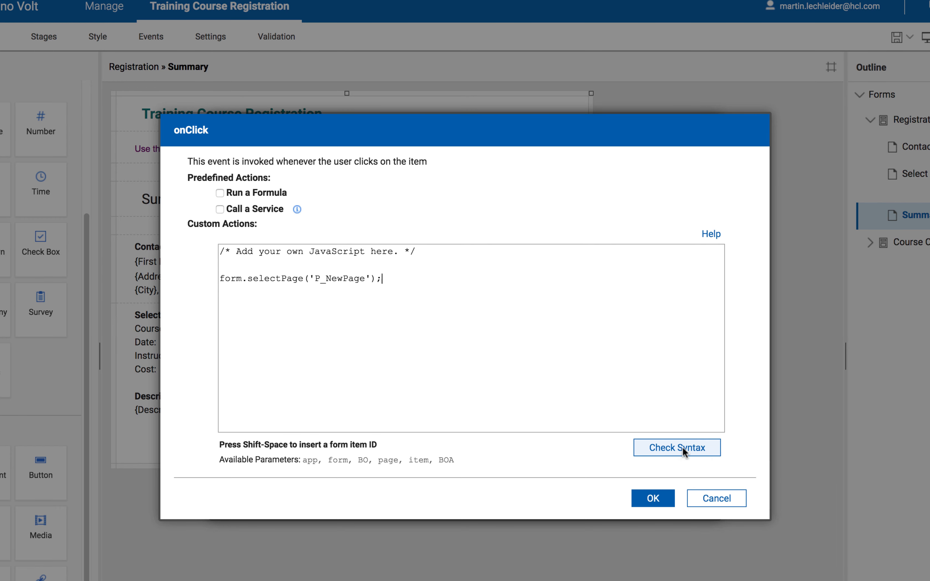
{"action": "left_click", "coordinate": [549, 371]}
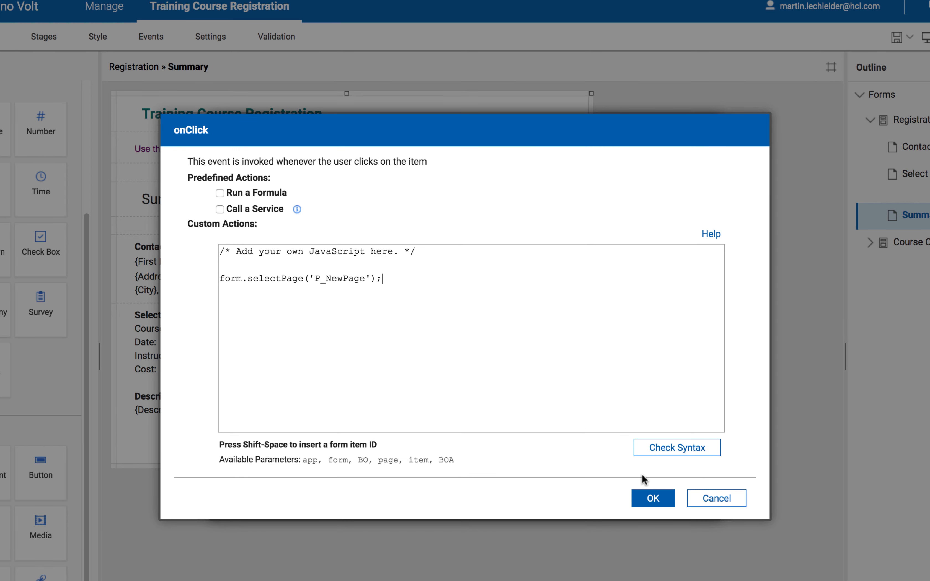
{"action": "left_click", "coordinate": [653, 499]}
{"action": "left_click", "coordinate": [528, 492]}
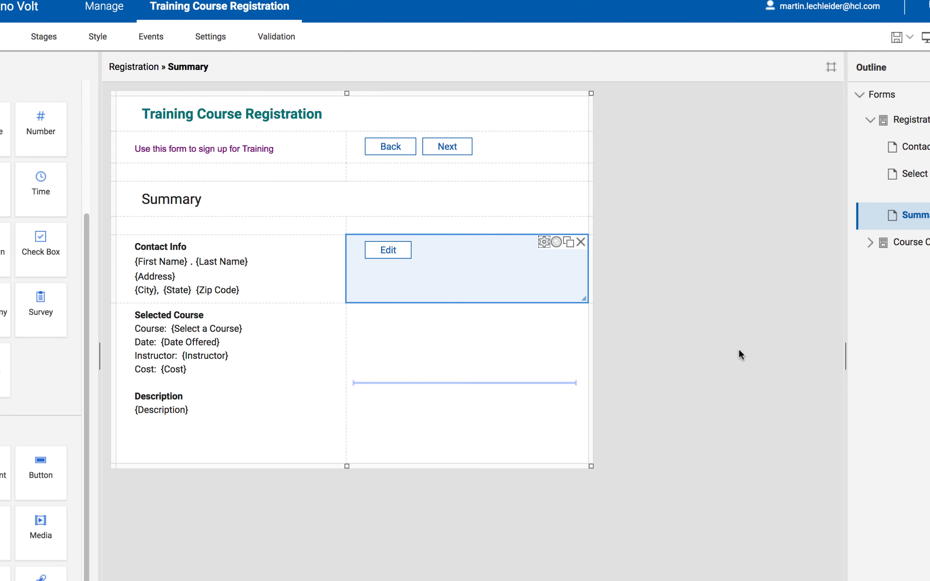
- Preview the registration form and fill in the contact fields from a saved address
{"action": "left_click", "coordinate": [927, 37]}
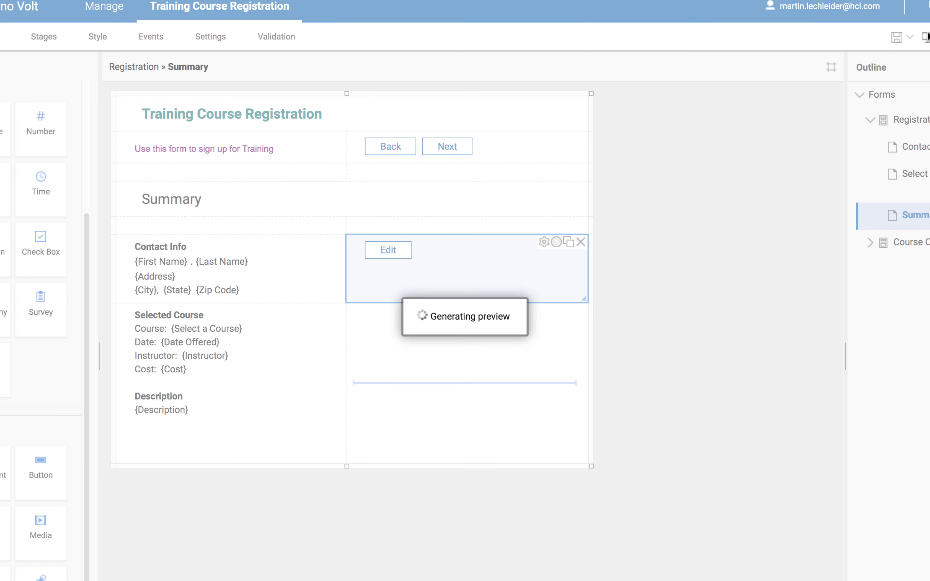
{"action": "left_click", "coordinate": [332, 102]}
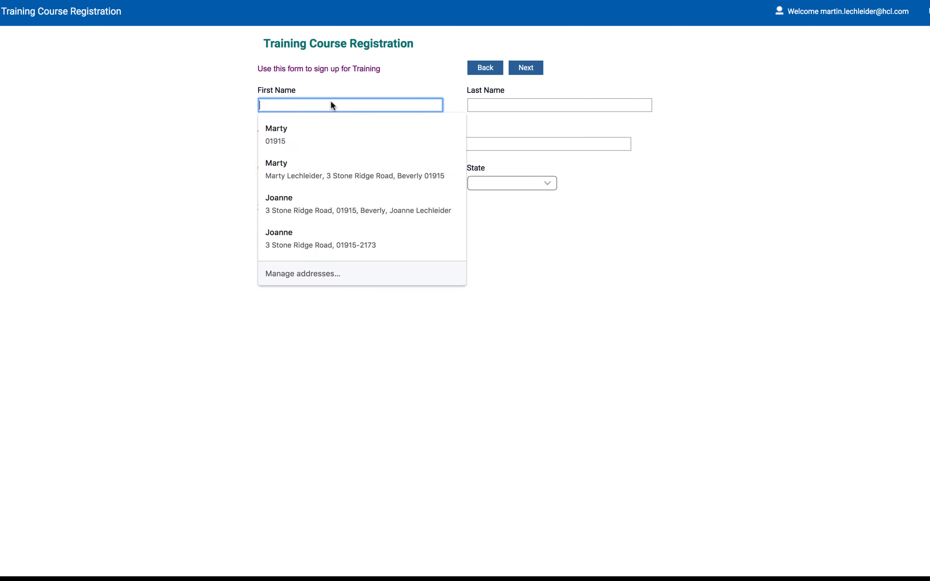
{"action": "left_click", "coordinate": [301, 182]}
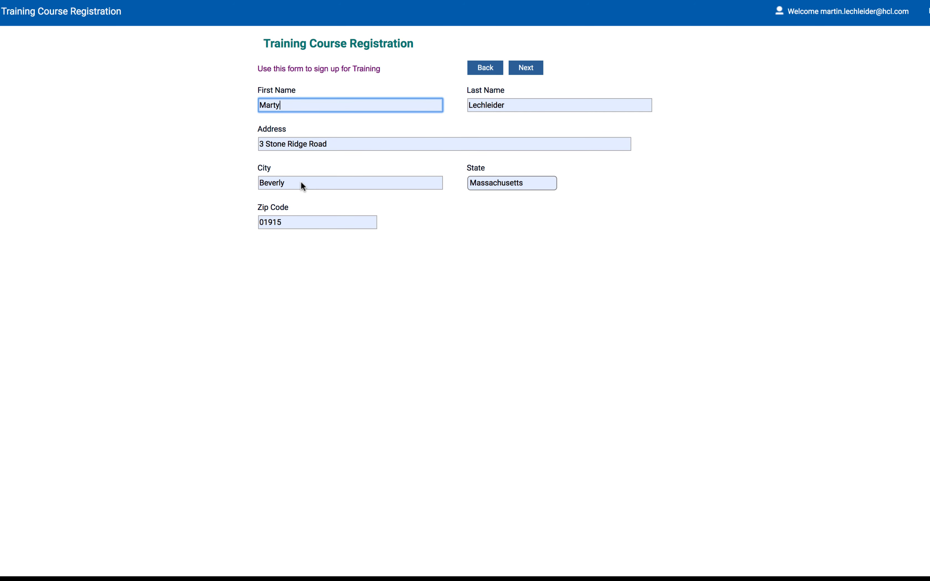
- Choose the Advanced Domino Volt course in the preview, continue to the Summary page and test its Edit button
{"action": "left_click", "coordinate": [527, 71]}
{"action": "left_click", "coordinate": [314, 110]}
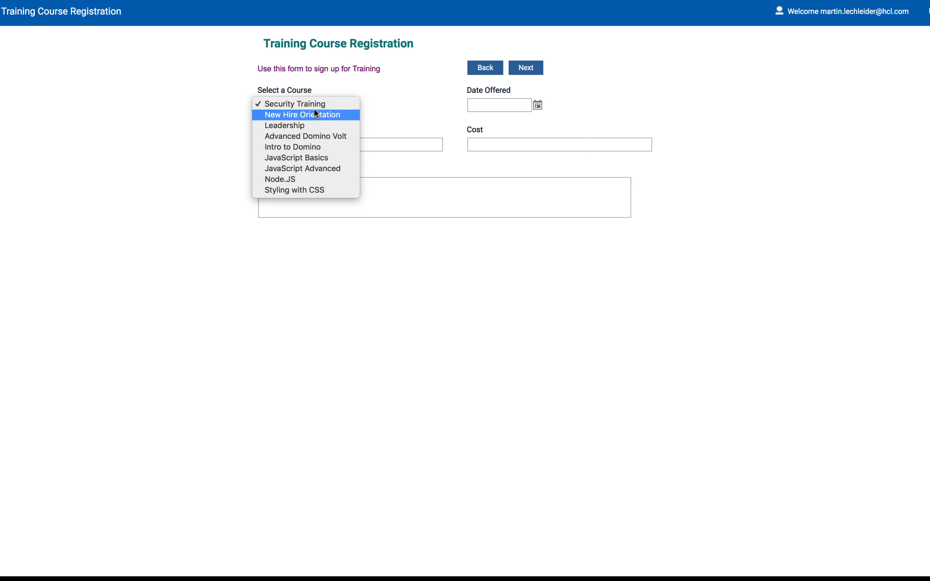
{"action": "left_click", "coordinate": [328, 136]}
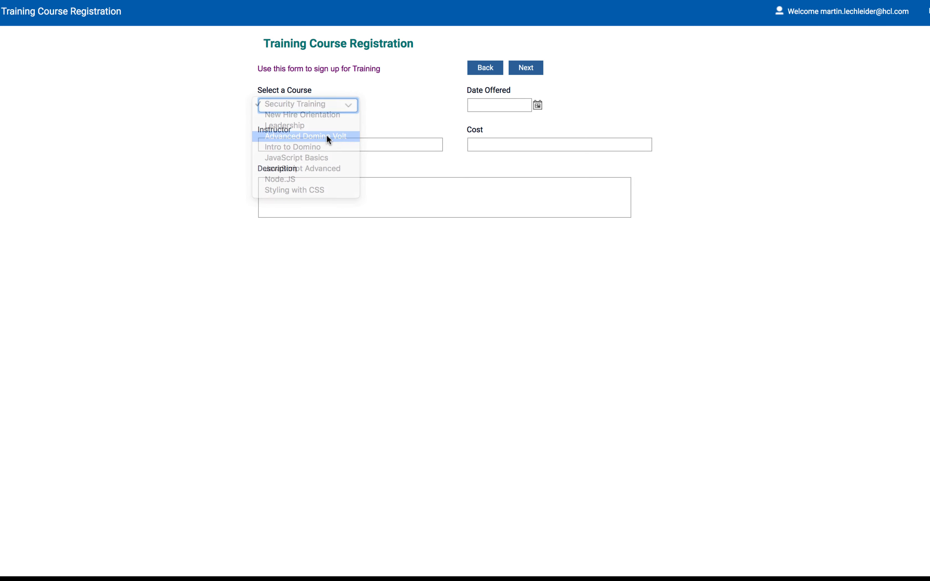
{"action": "left_click", "coordinate": [530, 68]}
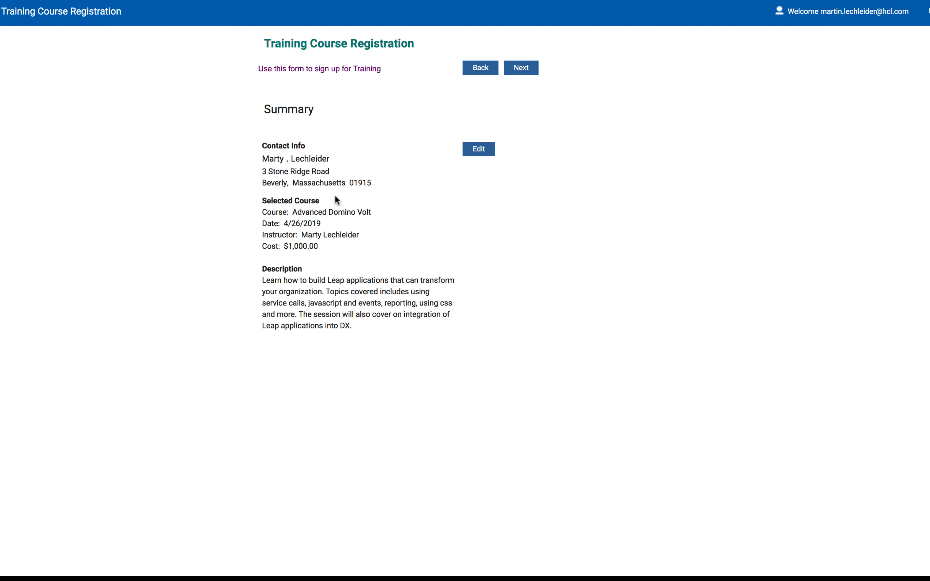
{"action": "left_click", "coordinate": [480, 152]}
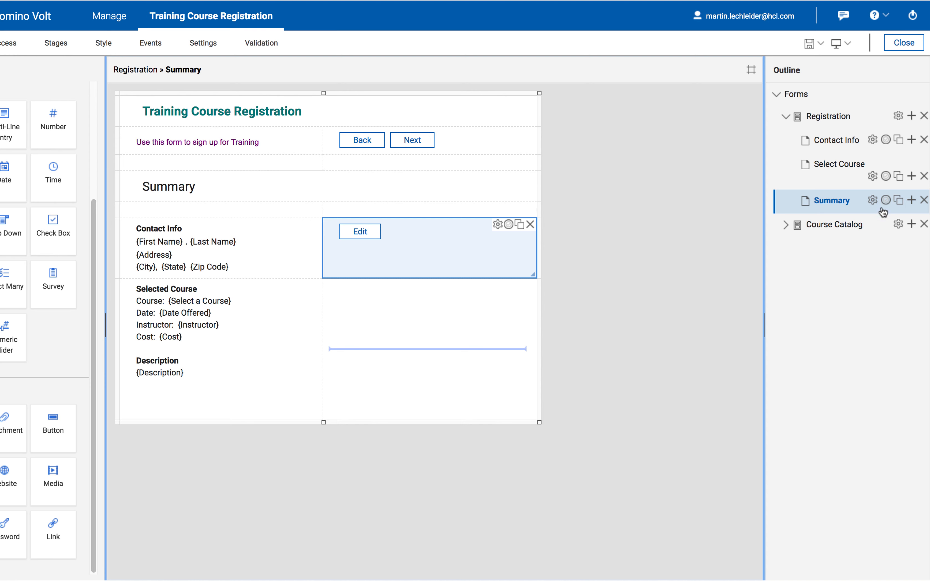
- Disable the display of stage action buttons on the Contact Info page
{"action": "left_click", "coordinate": [872, 139]}
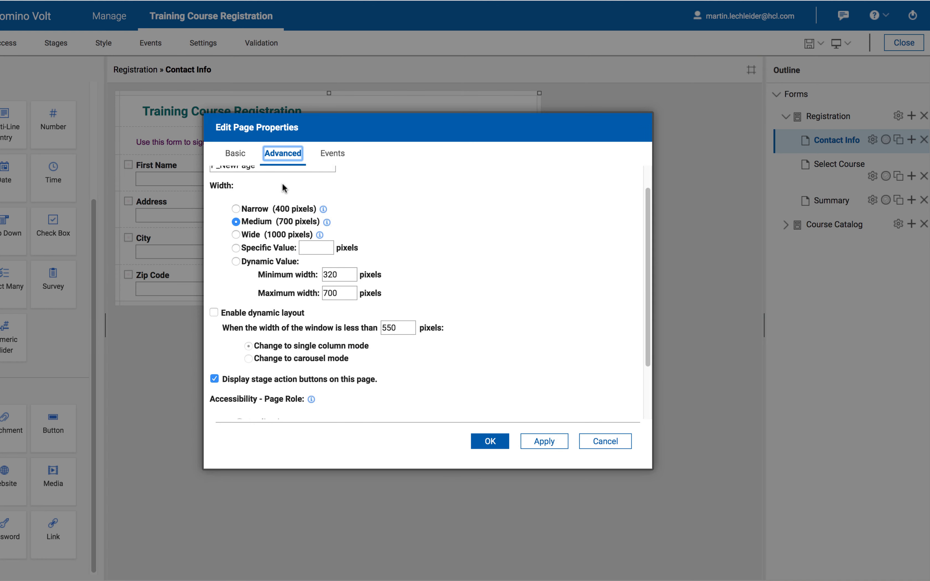
{"action": "scroll", "coordinate": [244, 369], "scroll_direction": "down", "scroll_amount": 1}
{"action": "scroll", "coordinate": [244, 369], "scroll_direction": "down", "scroll_amount": 1}
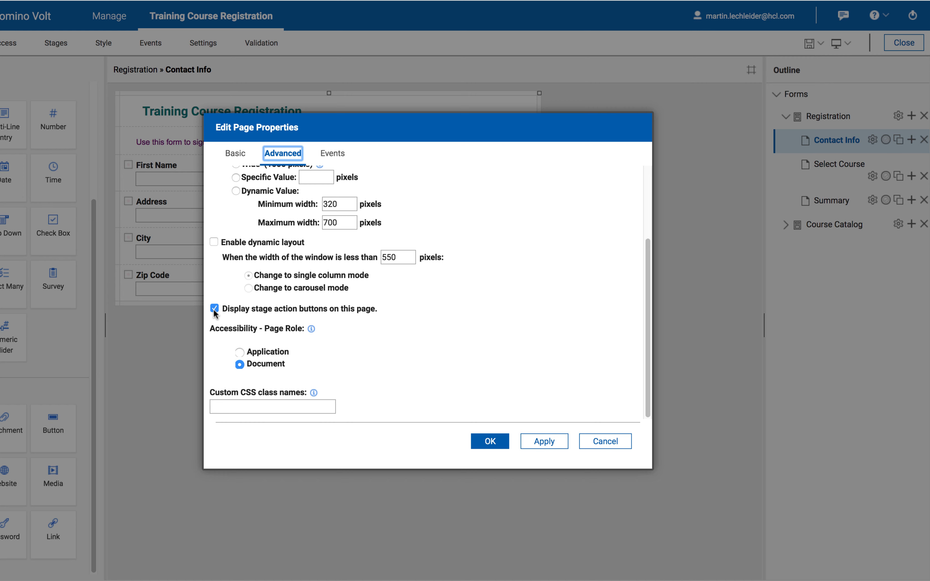
{"action": "left_click", "coordinate": [215, 310]}
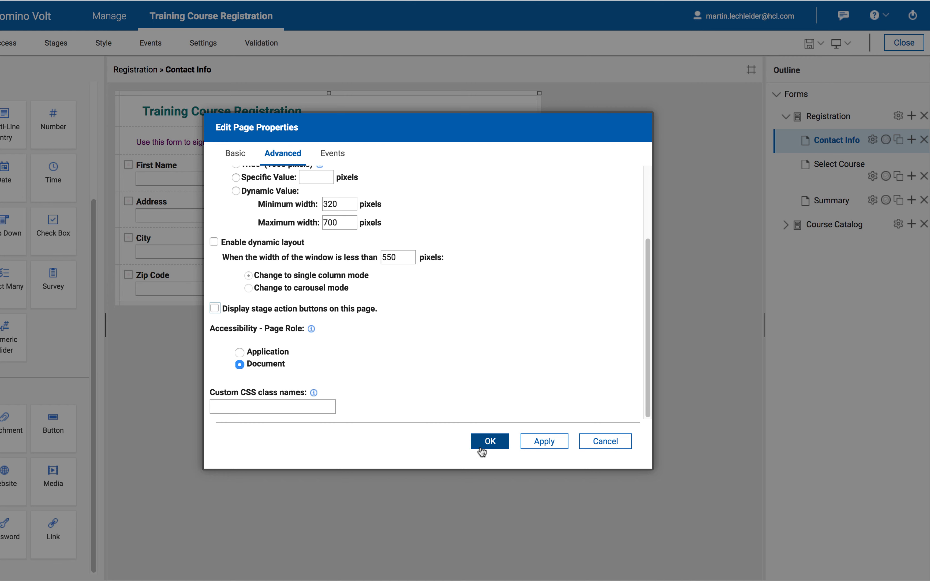
{"action": "left_click", "coordinate": [487, 442]}
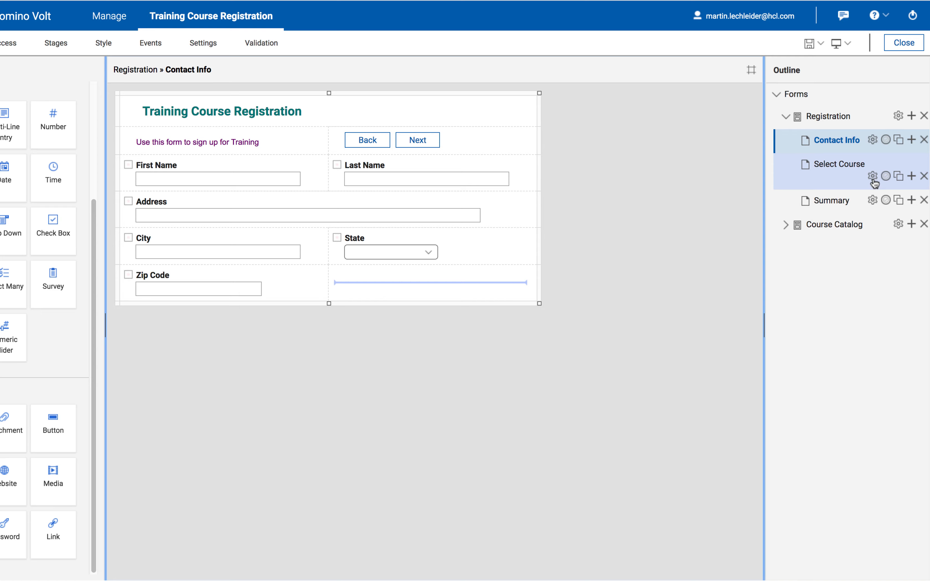
- On the Select Course page, disable the display of stage action buttons and enable dynamic width and dynamic layout
{"action": "left_click", "coordinate": [873, 176]}
{"action": "scroll", "coordinate": [265, 365], "scroll_direction": "down", "scroll_amount": 2}
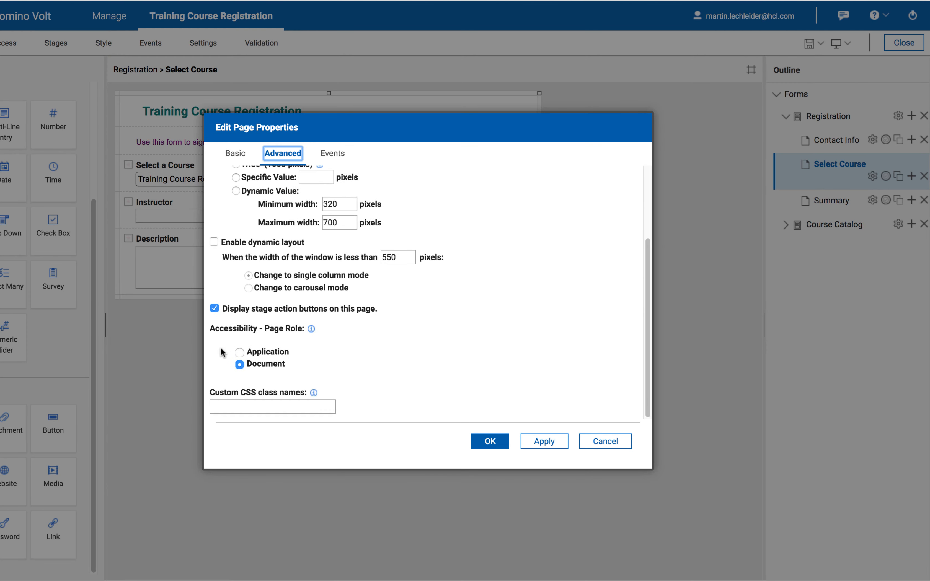
{"action": "left_click", "coordinate": [215, 310]}
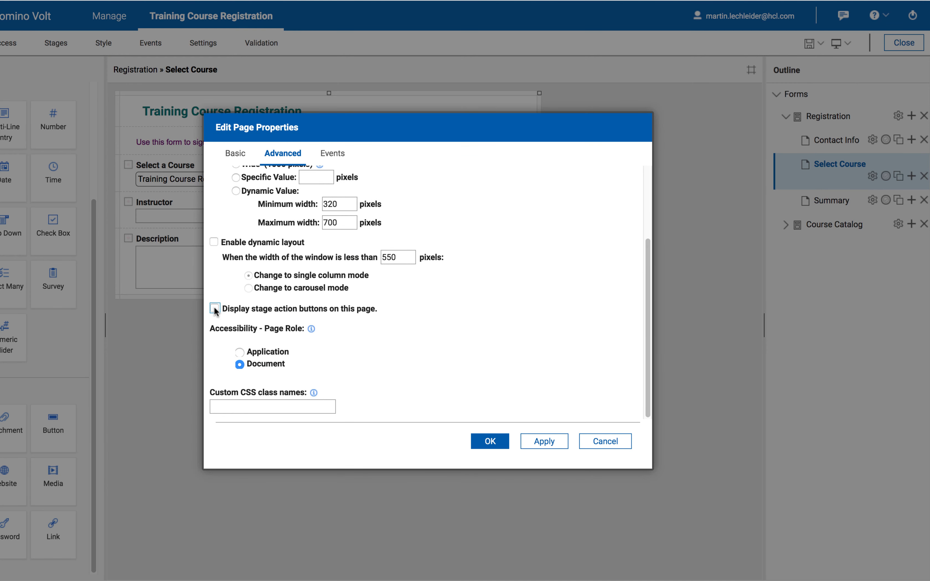
{"action": "scroll", "coordinate": [219, 310], "scroll_direction": "up", "scroll_amount": 3}
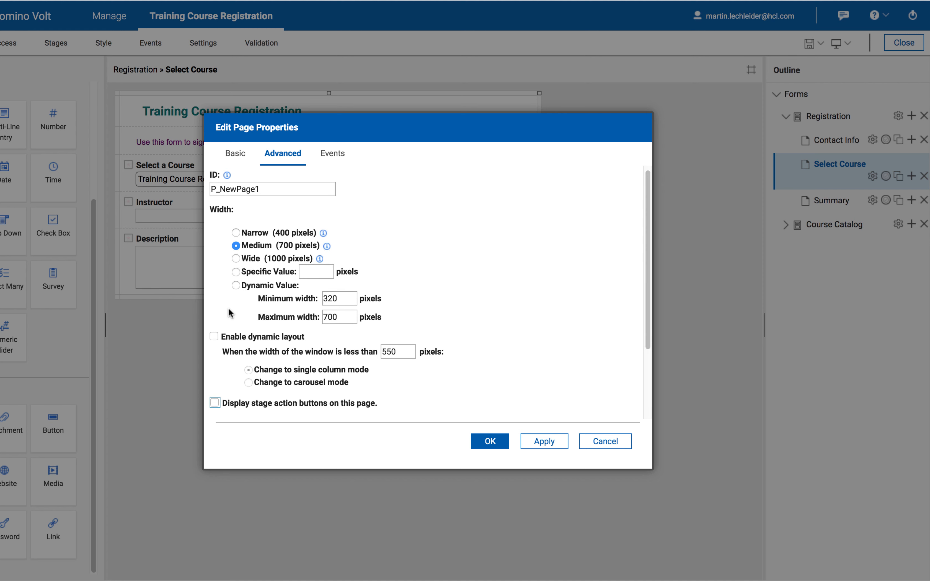
{"action": "left_click", "coordinate": [235, 286]}
{"action": "left_click", "coordinate": [214, 338]}
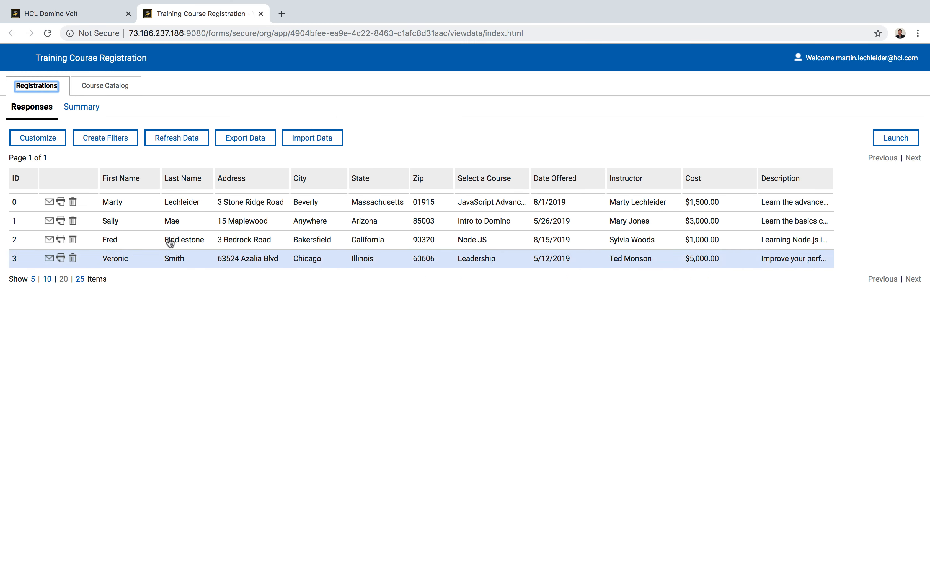
- Examine the Course Catalog form's submitted records in the data viewer
{"action": "left_click", "coordinate": [114, 86]}
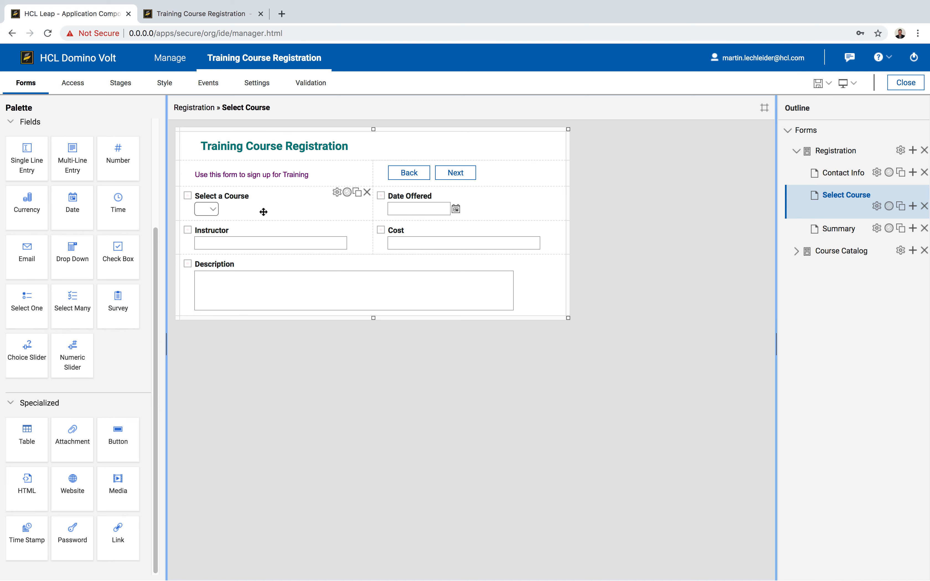
{"action": "left_click", "coordinate": [843, 254]}
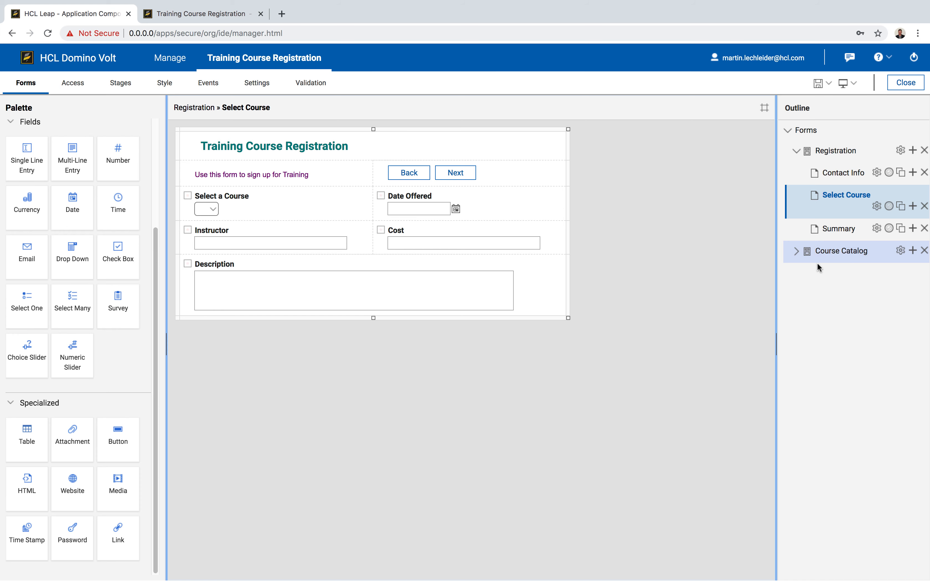
{"action": "left_click", "coordinate": [206, 16]}
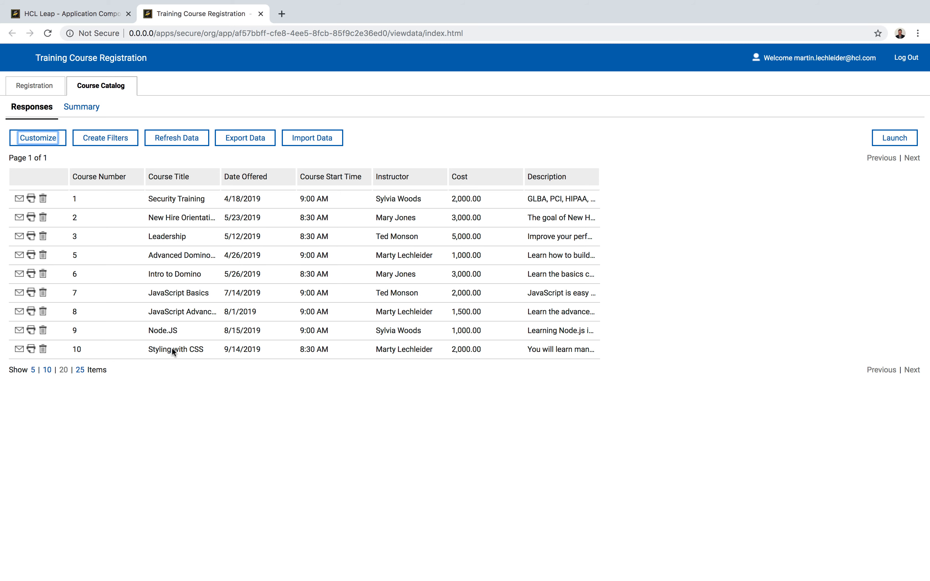
- Return to the form editor and set the option type of the Select a Course drop-down to Use a Service
{"action": "left_click", "coordinate": [76, 17]}
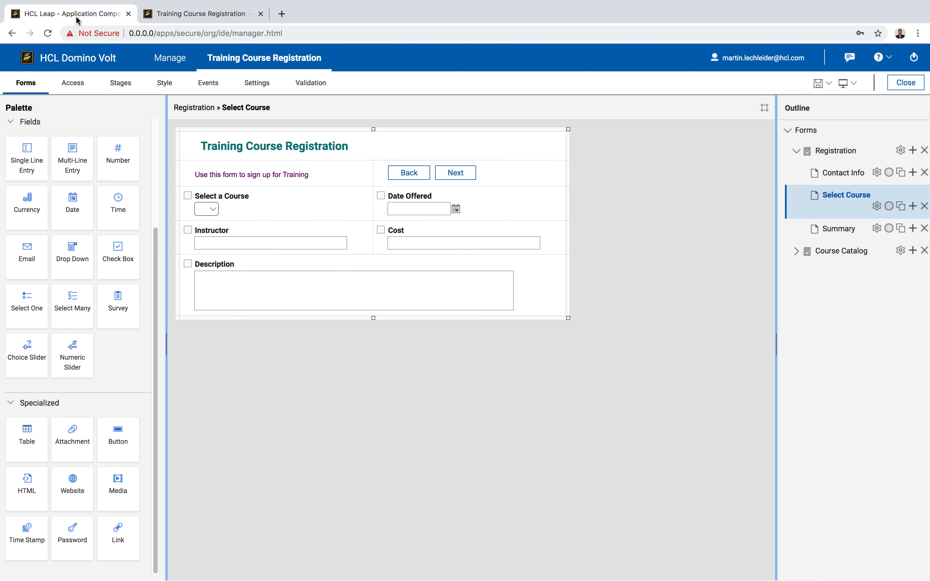
{"action": "left_click", "coordinate": [301, 209]}
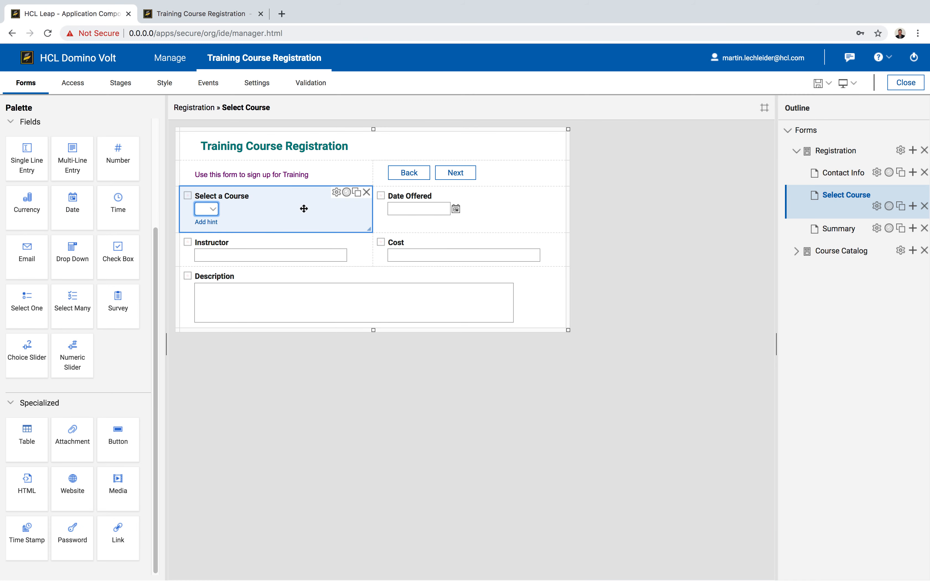
{"action": "left_click", "coordinate": [336, 194]}
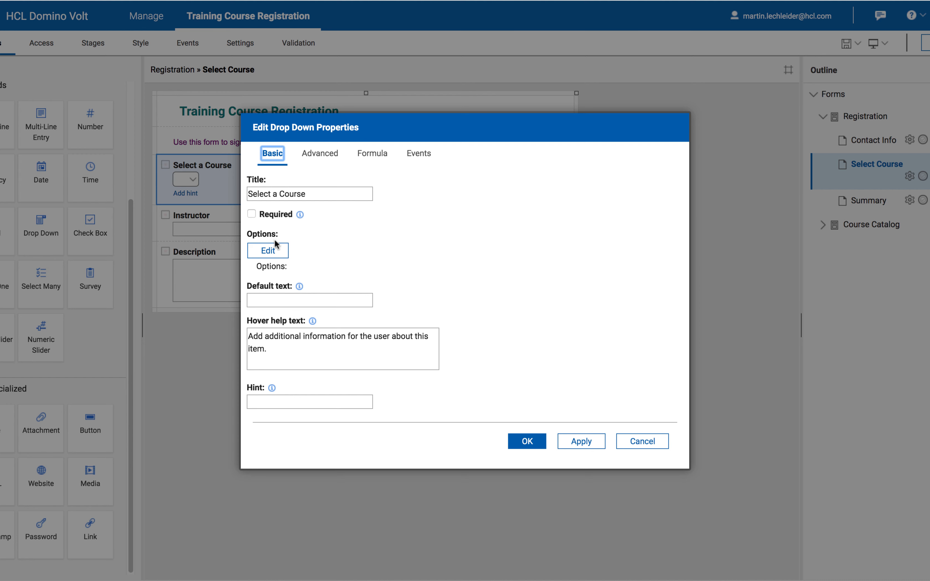
{"action": "left_click", "coordinate": [269, 251]}
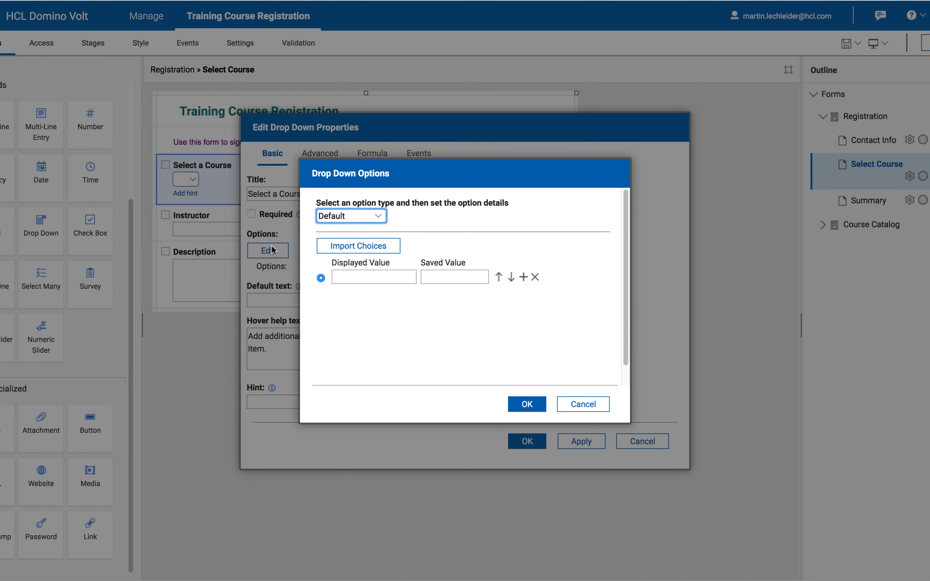
{"action": "left_click", "coordinate": [372, 217]}
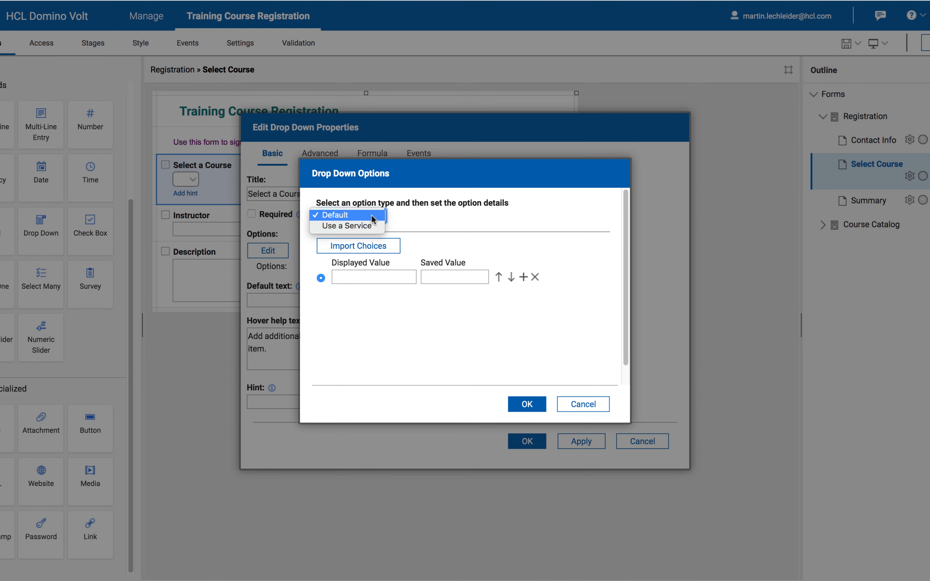
{"action": "left_click", "coordinate": [362, 226]}
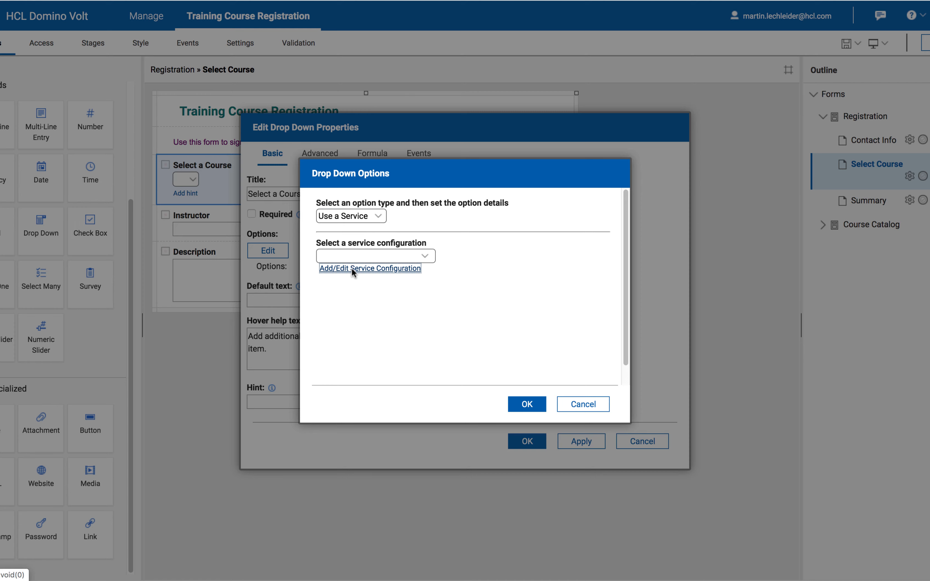
- Add a service configuration to the drop-down options using the Course Catalog Search service and open its output assignments
{"action": "left_click", "coordinate": [352, 268]}
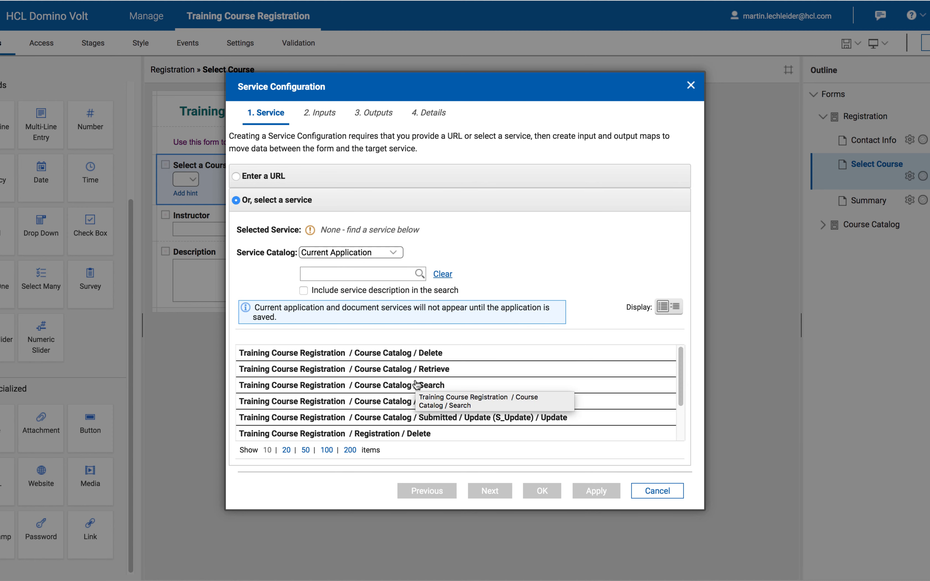
{"action": "left_click", "coordinate": [409, 390]}
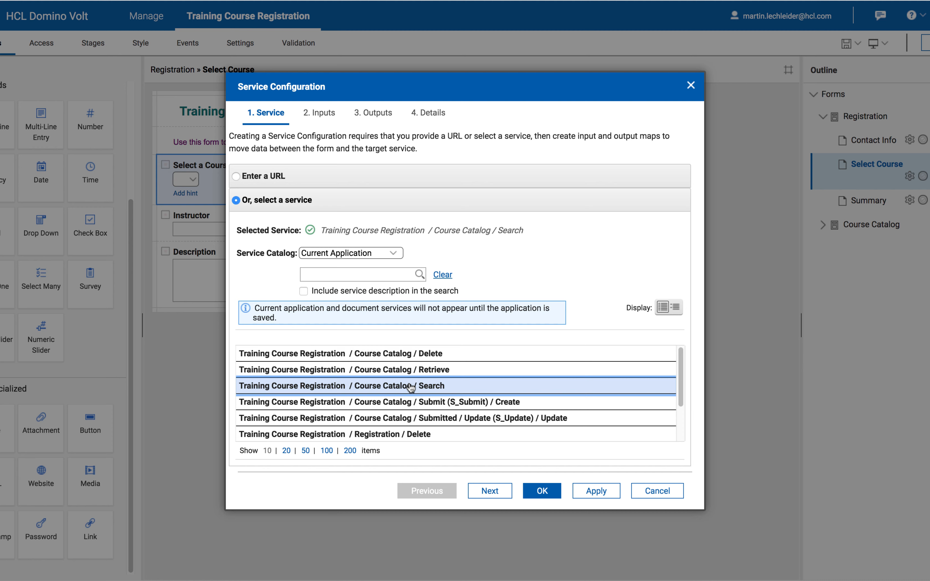
{"action": "left_click", "coordinate": [375, 117]}
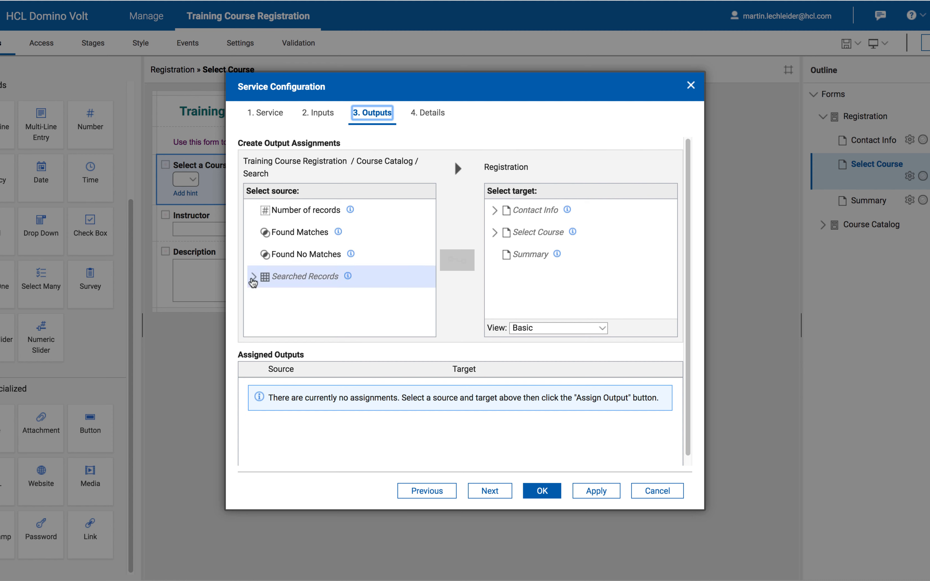
- Assign the searched records' Course Title result to the Saved Value option of Select a Course
{"action": "left_click", "coordinate": [254, 278]}
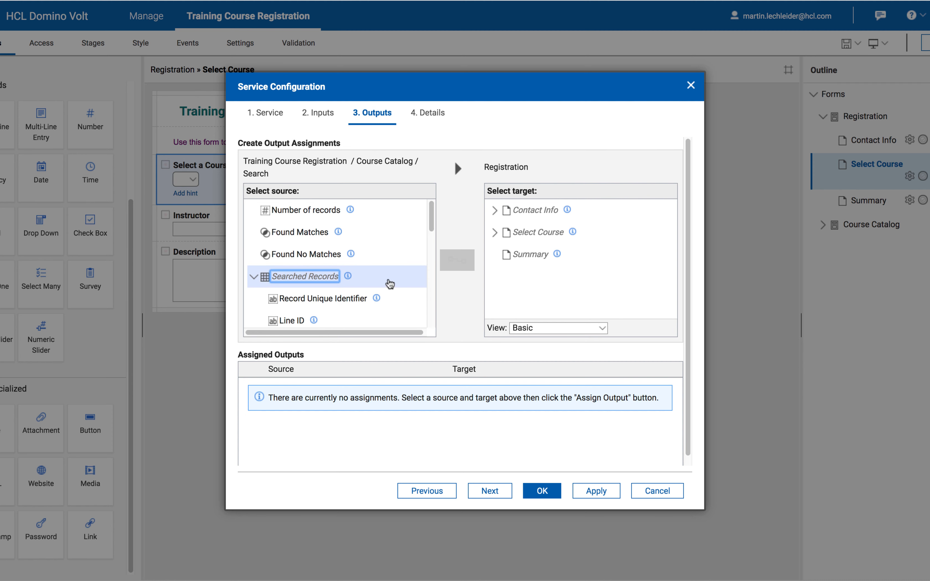
{"action": "scroll", "coordinate": [390, 284], "scroll_direction": "down", "scroll_amount": 5}
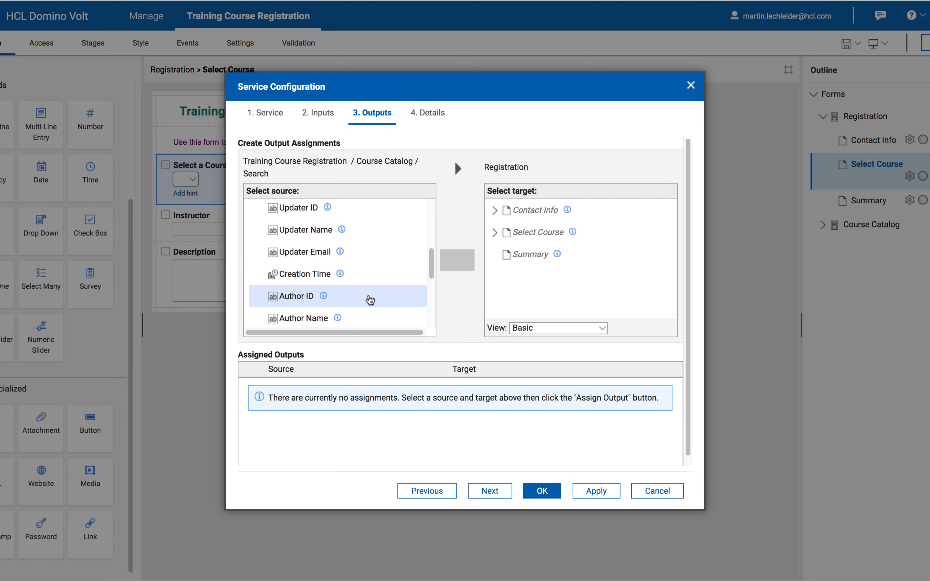
{"action": "scroll", "coordinate": [370, 300], "scroll_direction": "down", "scroll_amount": 4}
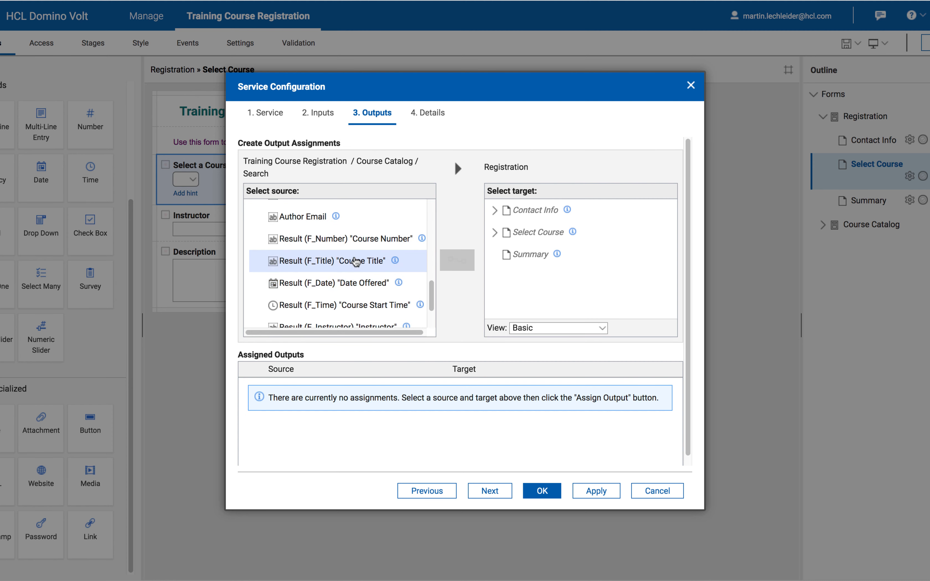
{"action": "left_click", "coordinate": [356, 262]}
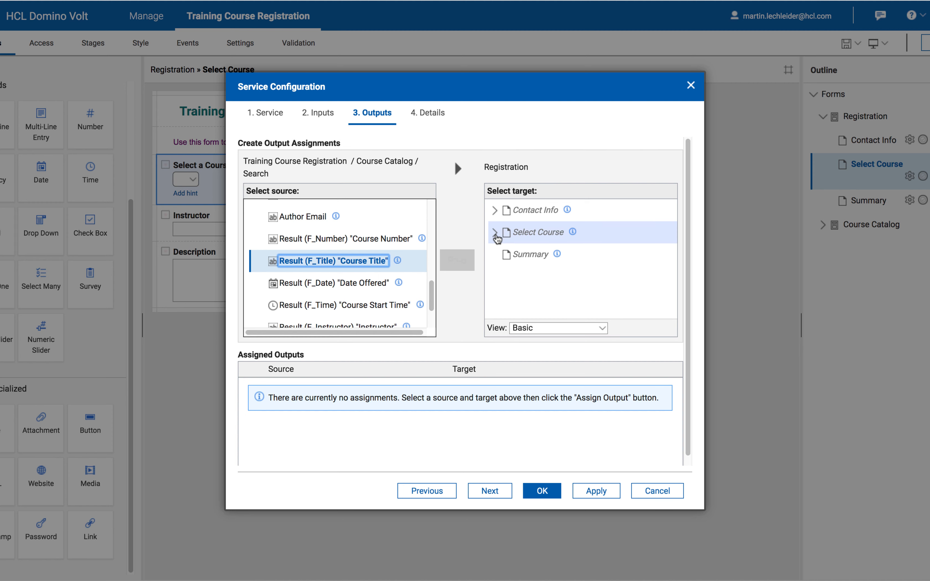
{"action": "left_click", "coordinate": [496, 233]}
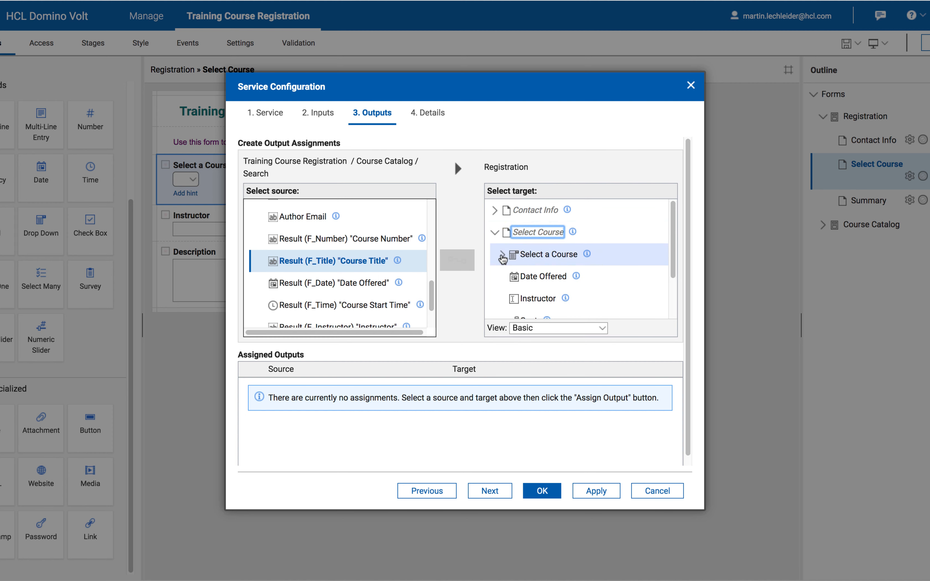
{"action": "left_click", "coordinate": [502, 256]}
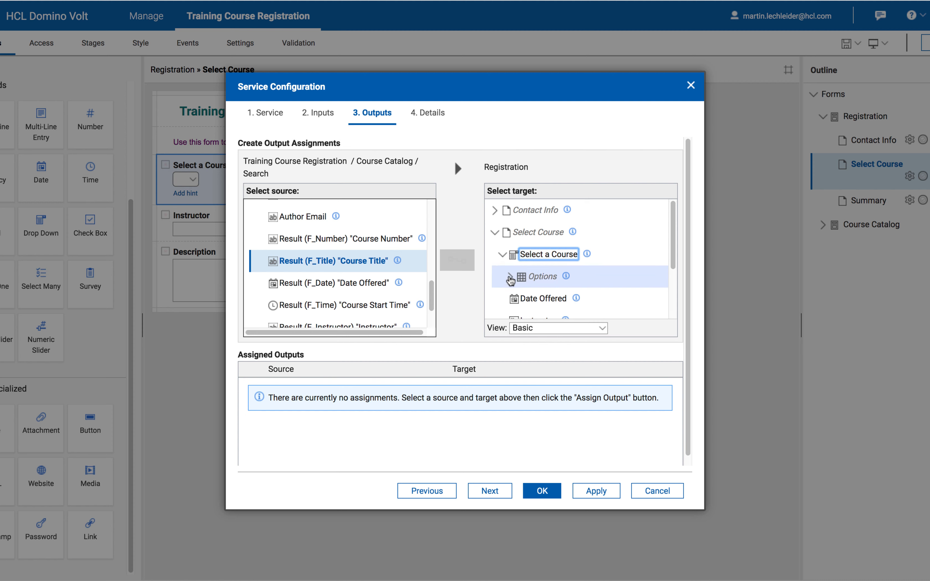
{"action": "left_click", "coordinate": [511, 278]}
{"action": "scroll", "coordinate": [506, 271], "scroll_direction": "down", "scroll_amount": 2}
{"action": "left_click", "coordinate": [524, 247]}
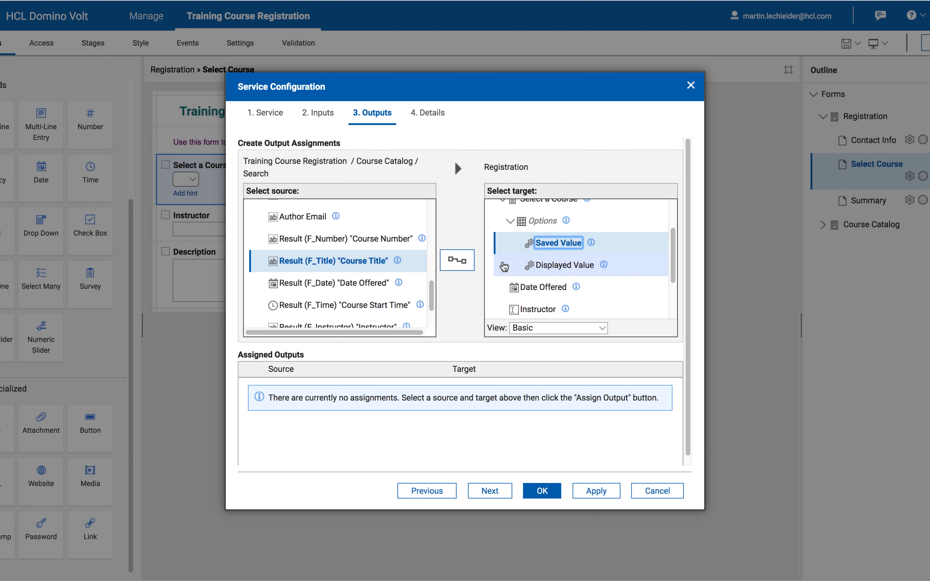
{"action": "left_click", "coordinate": [456, 260]}
- Assign the Course Title result to the Displayed Value option as well and accept the drop-down's service settings
{"action": "left_click", "coordinate": [501, 269]}
{"action": "left_click", "coordinate": [457, 262]}
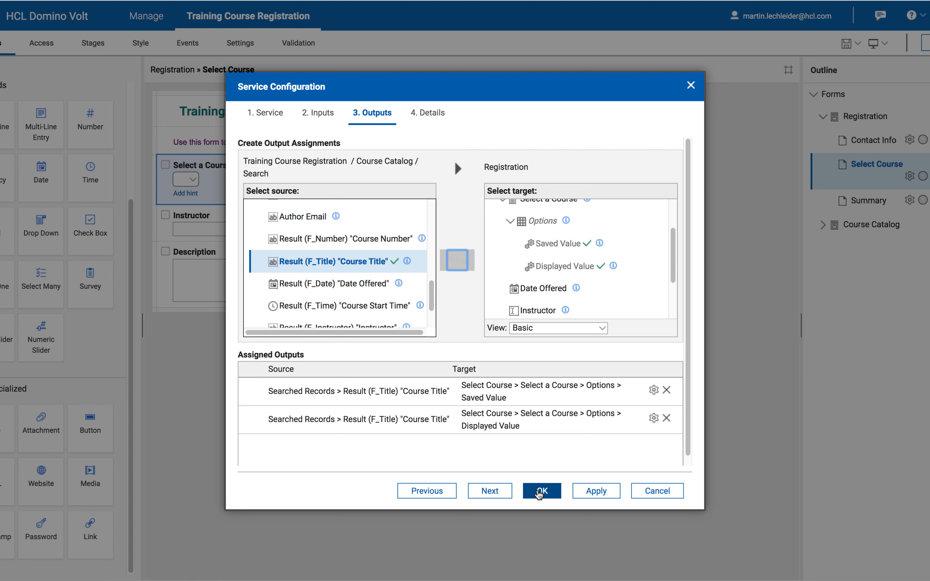
{"action": "left_click", "coordinate": [540, 494]}
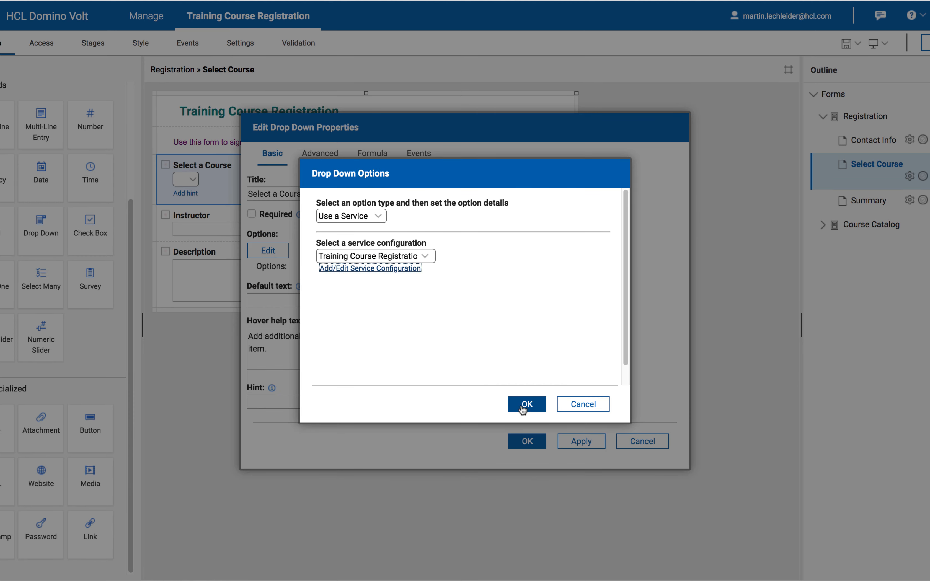
{"action": "left_click", "coordinate": [523, 406]}
{"action": "left_click", "coordinate": [526, 441]}
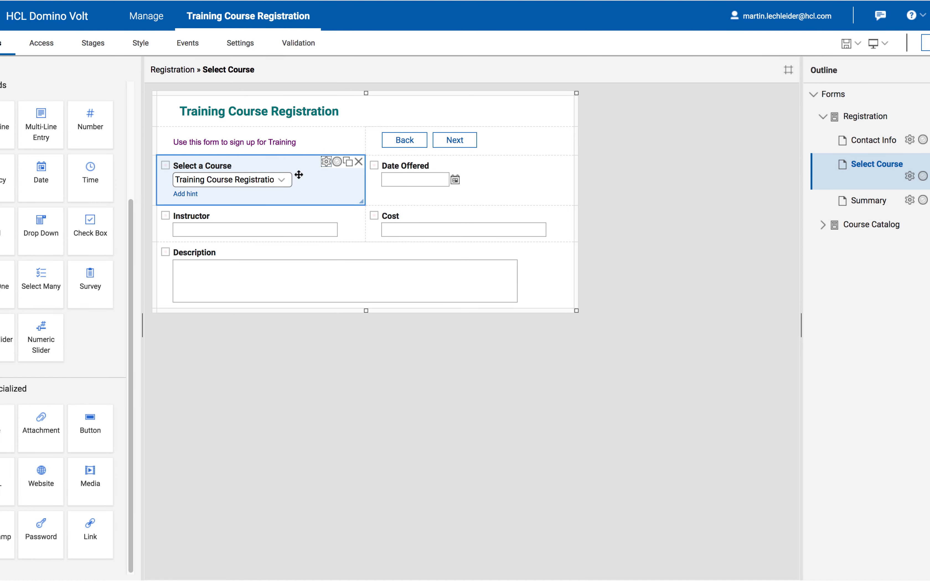
- Make the onItemChange event of the Select a Course drop-down call the Course Catalog Retrieve service
{"action": "left_click", "coordinate": [328, 163]}
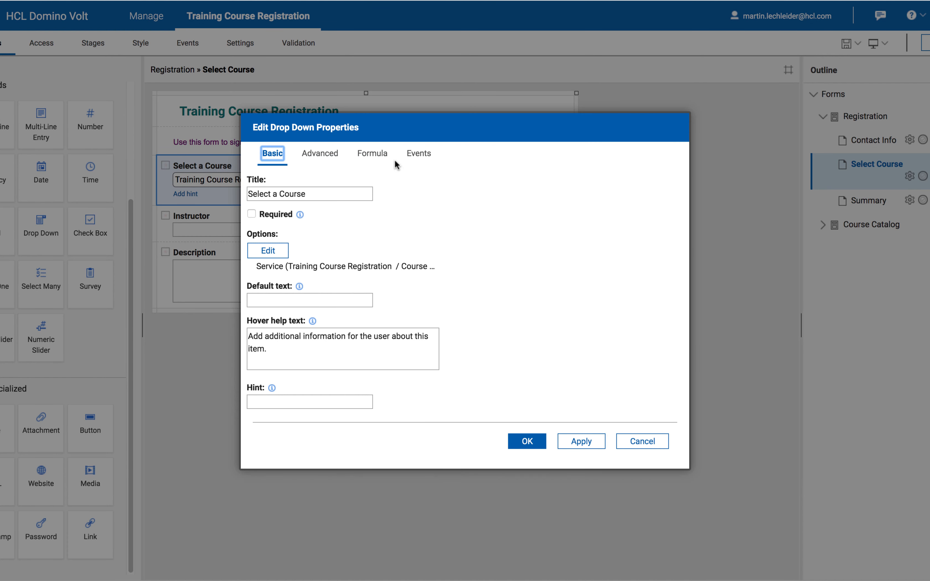
{"action": "left_click", "coordinate": [421, 155]}
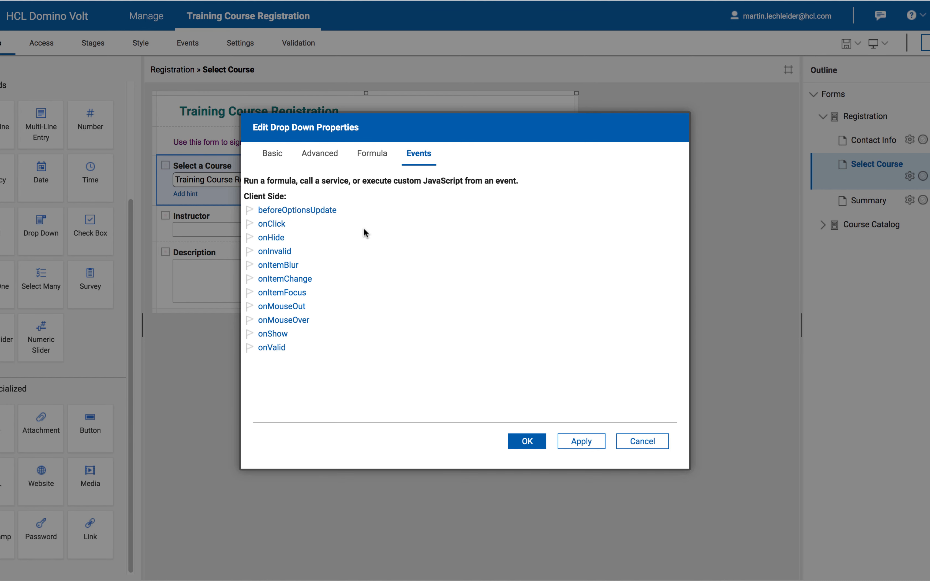
{"action": "left_click", "coordinate": [310, 279]}
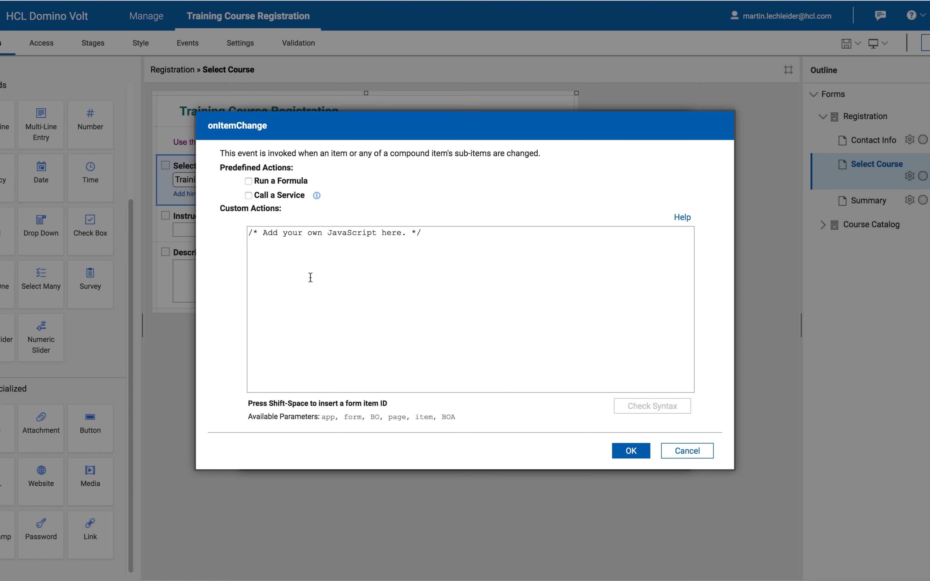
{"action": "left_click", "coordinate": [248, 196]}
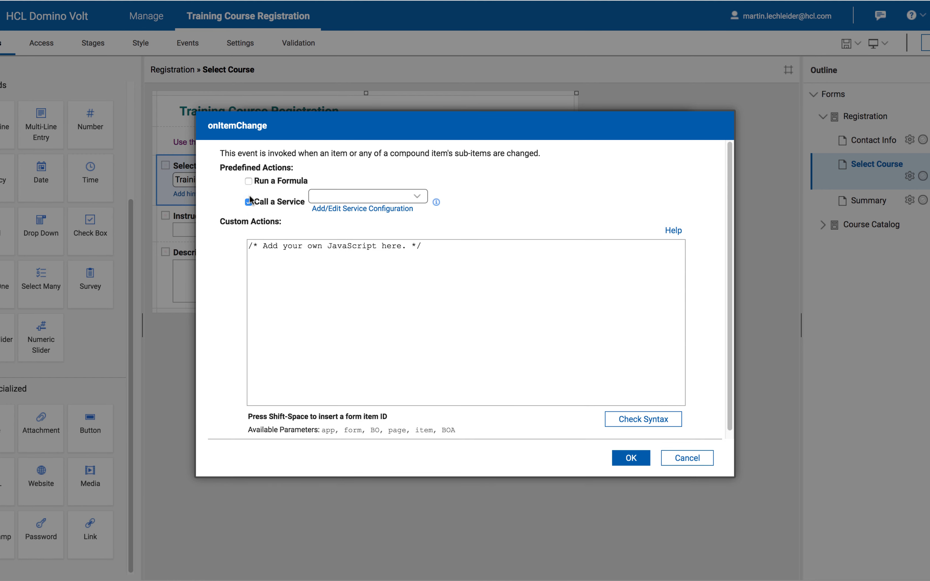
{"action": "left_click", "coordinate": [333, 210]}
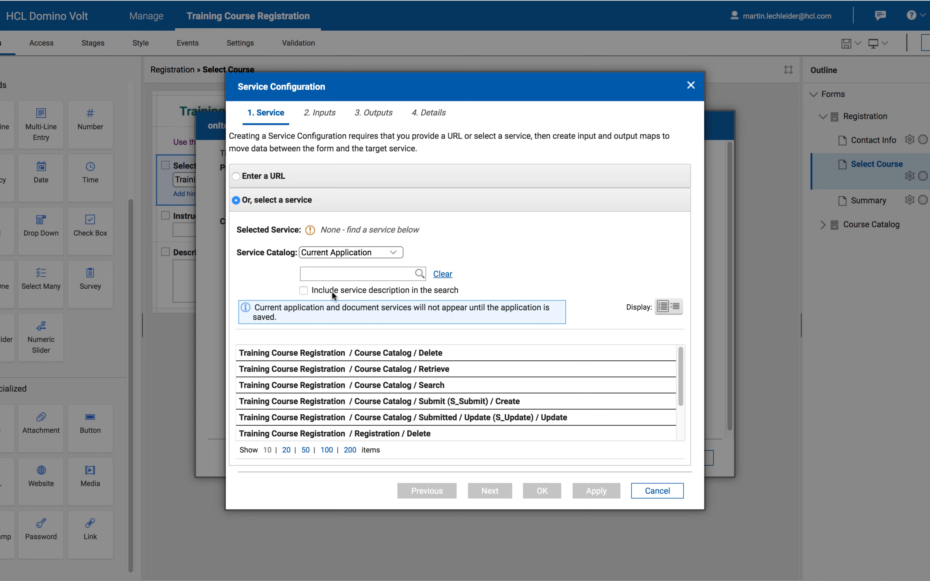
{"action": "left_click", "coordinate": [361, 369]}
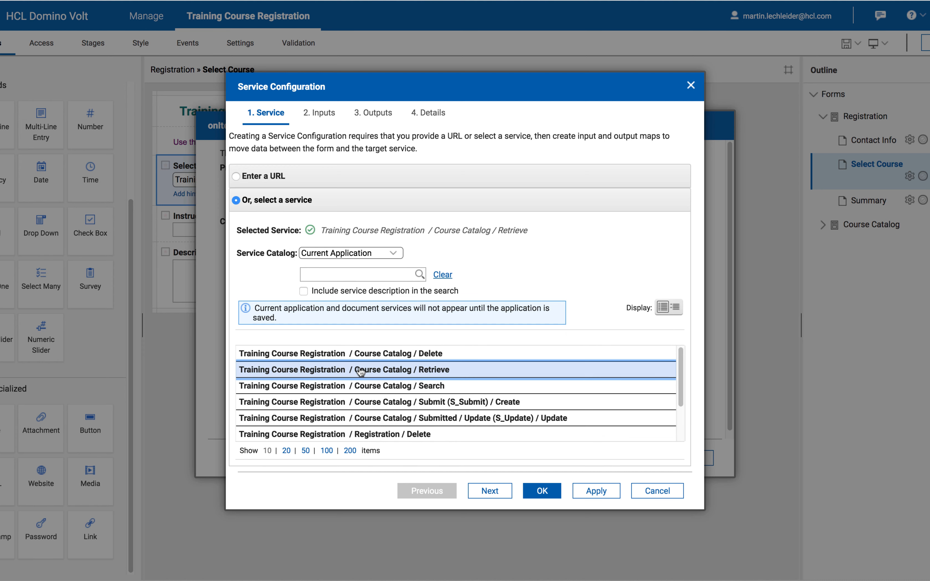
- Assign the Select a Course item as the service input for retrieving by Course Title
{"action": "left_click", "coordinate": [329, 116]}
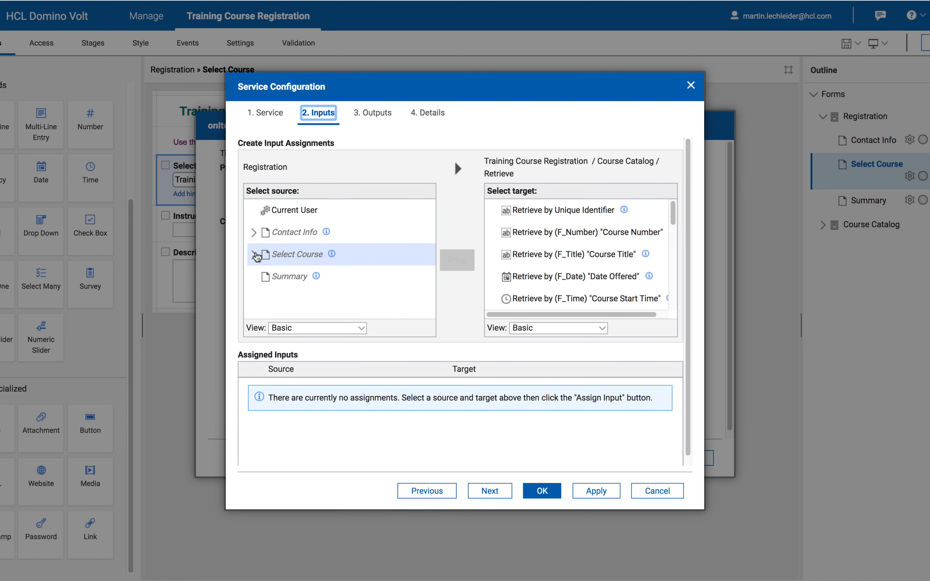
{"action": "left_click", "coordinate": [253, 254]}
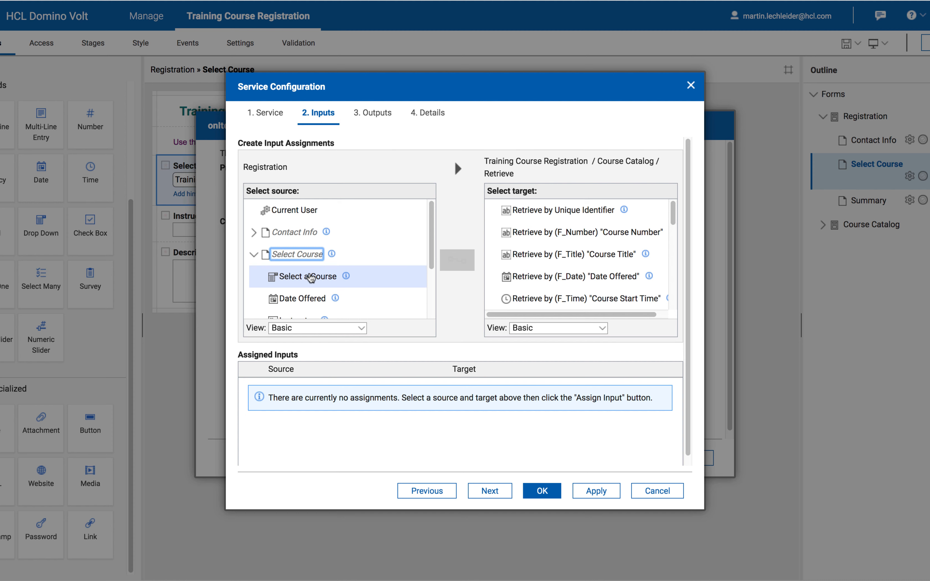
{"action": "left_click", "coordinate": [312, 278]}
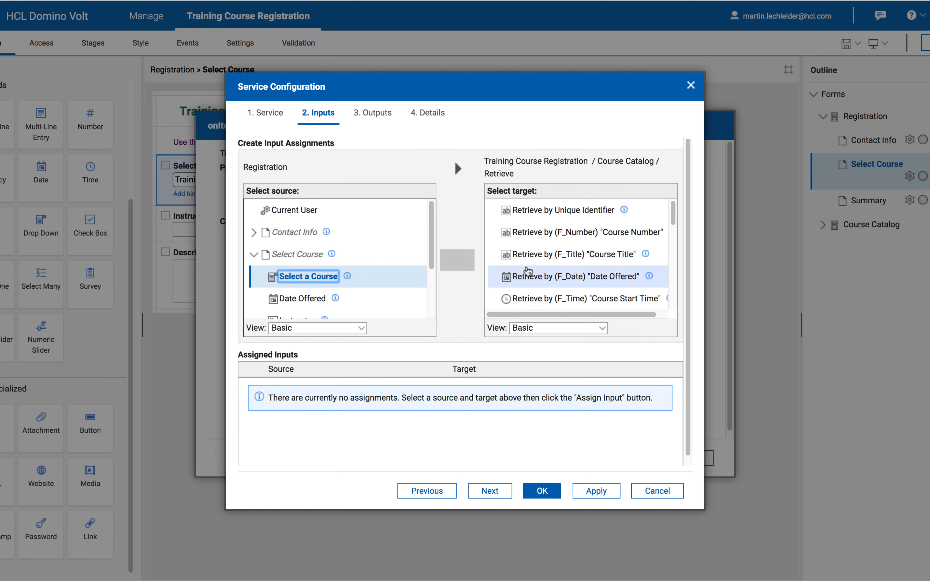
{"action": "left_click", "coordinate": [492, 257]}
{"action": "left_click", "coordinate": [457, 260]}
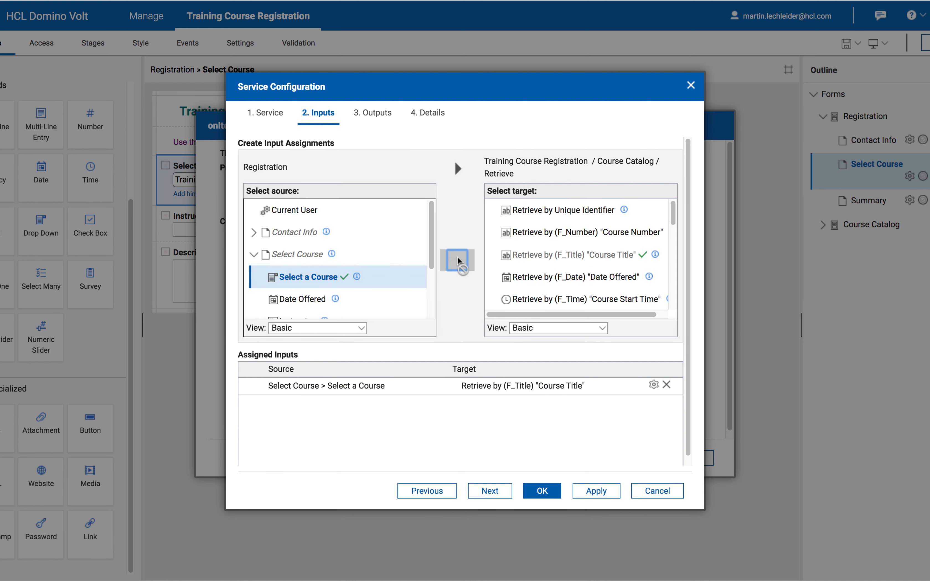
- Assign the Retrieve service's Description result to the Description item on the Select Course page
{"action": "left_click", "coordinate": [377, 114]}
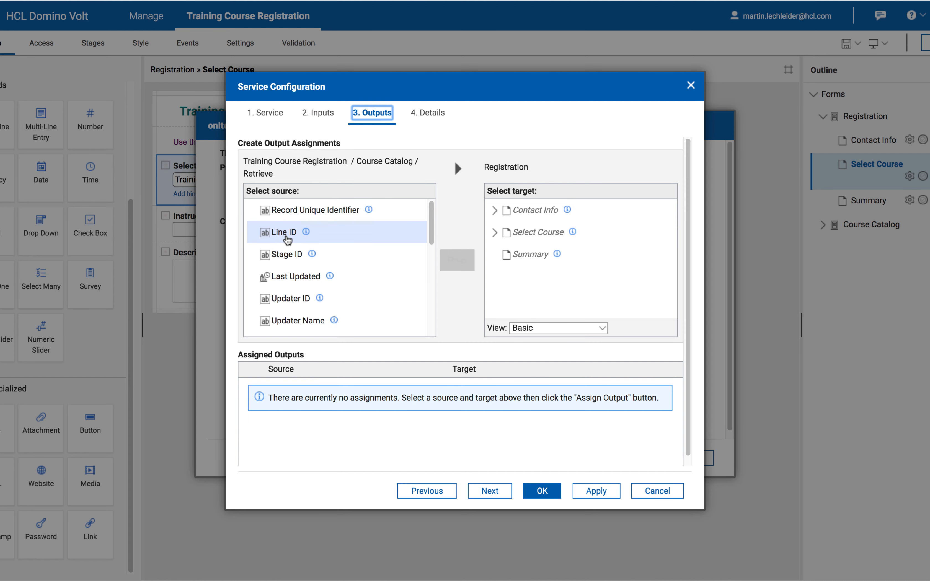
{"action": "scroll", "coordinate": [375, 293], "scroll_direction": "down", "scroll_amount": 5}
{"action": "scroll", "coordinate": [368, 307], "scroll_direction": "down", "scroll_amount": 1}
{"action": "left_click", "coordinate": [369, 326]}
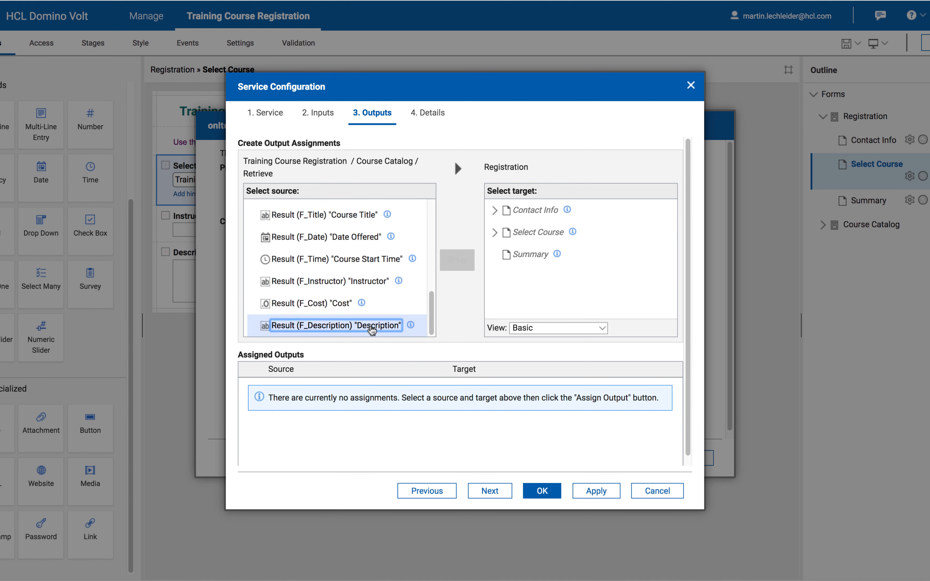
{"action": "left_click", "coordinate": [495, 232]}
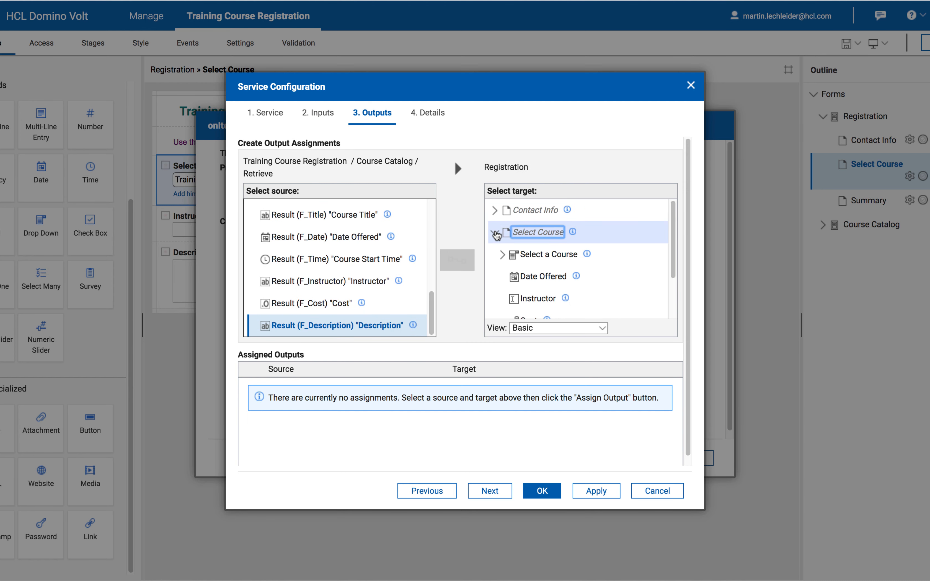
{"action": "scroll", "coordinate": [530, 265], "scroll_direction": "down", "scroll_amount": 3}
{"action": "left_click", "coordinate": [541, 288]}
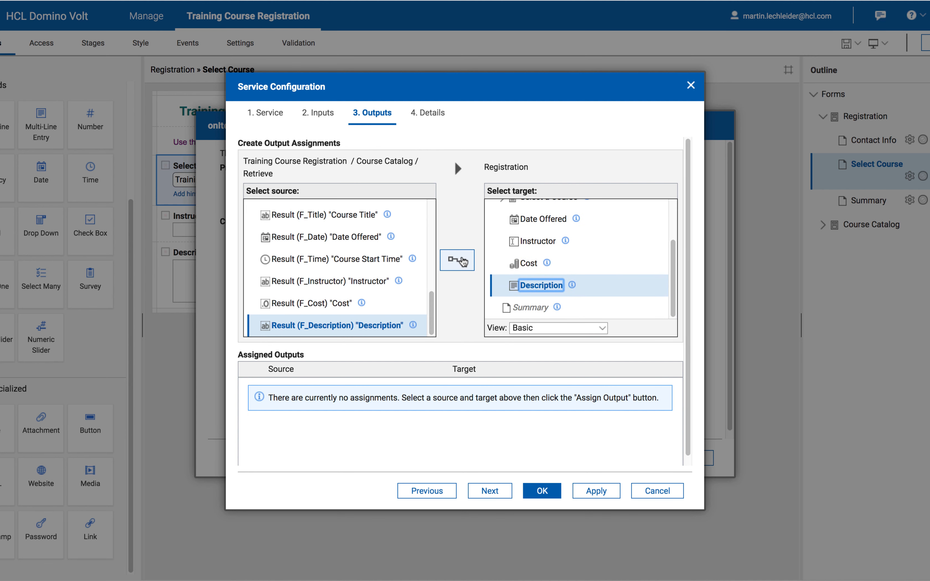
{"action": "left_click", "coordinate": [457, 260]}
- Assign the Cost and Instructor results to the matching items on the Select Course page
{"action": "left_click", "coordinate": [327, 303]}
{"action": "left_click", "coordinate": [527, 265]}
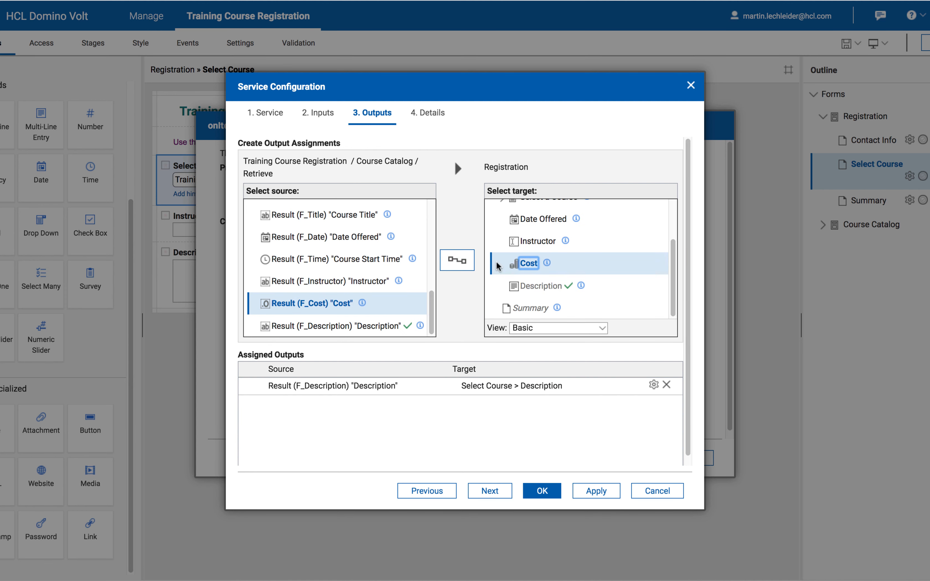
{"action": "left_click", "coordinate": [457, 260]}
{"action": "left_click", "coordinate": [343, 280]}
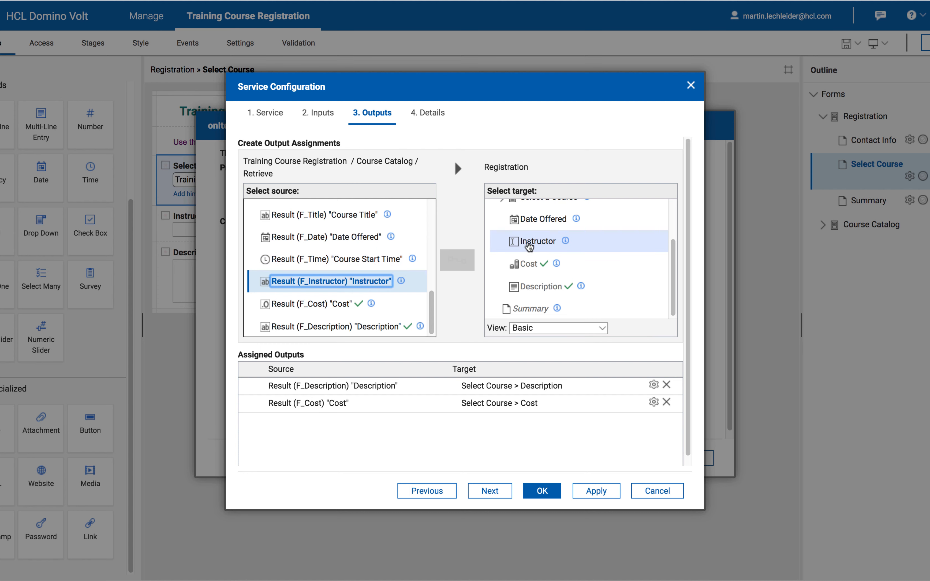
{"action": "left_click", "coordinate": [515, 242]}
{"action": "left_click", "coordinate": [462, 261]}
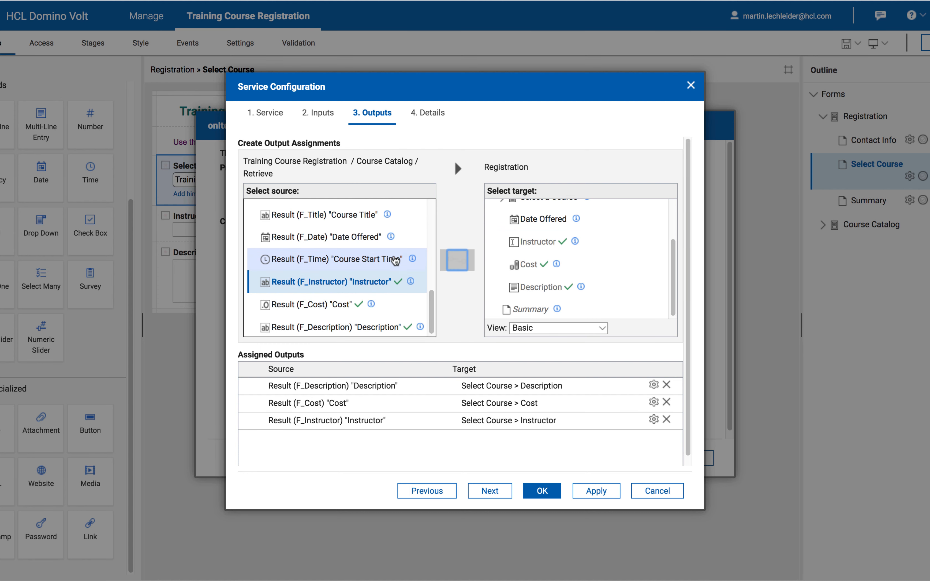
- Assign the Date Offered result to the Date Offered item and accept the service, event and drop-down settings
{"action": "left_click", "coordinate": [365, 242]}
{"action": "left_click", "coordinate": [543, 219]}
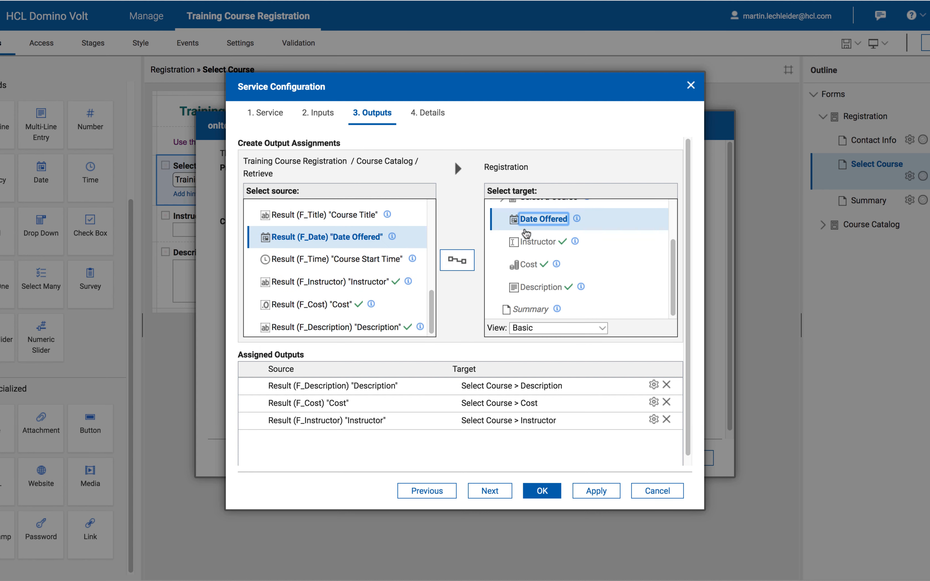
{"action": "left_click", "coordinate": [457, 260]}
{"action": "left_click", "coordinate": [542, 491]}
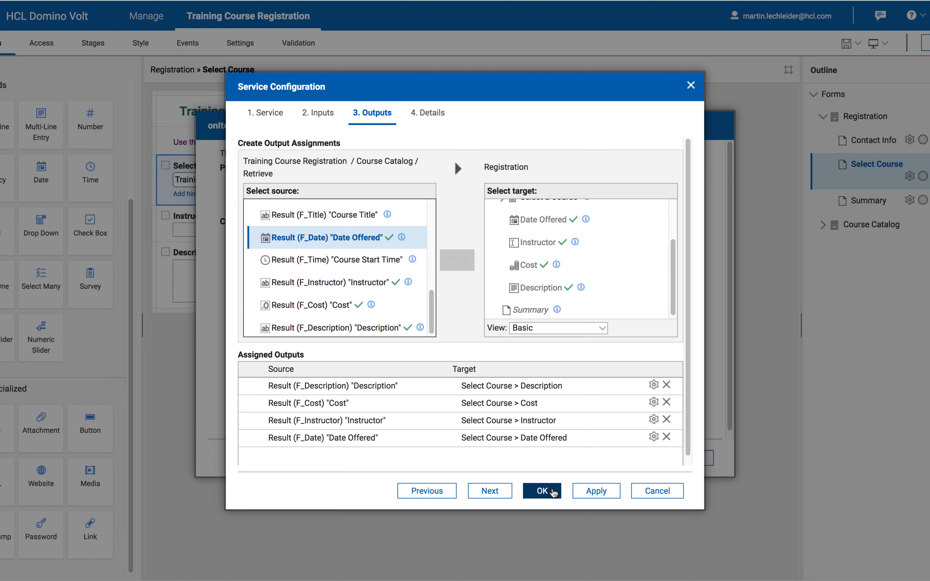
{"action": "left_click", "coordinate": [632, 458]}
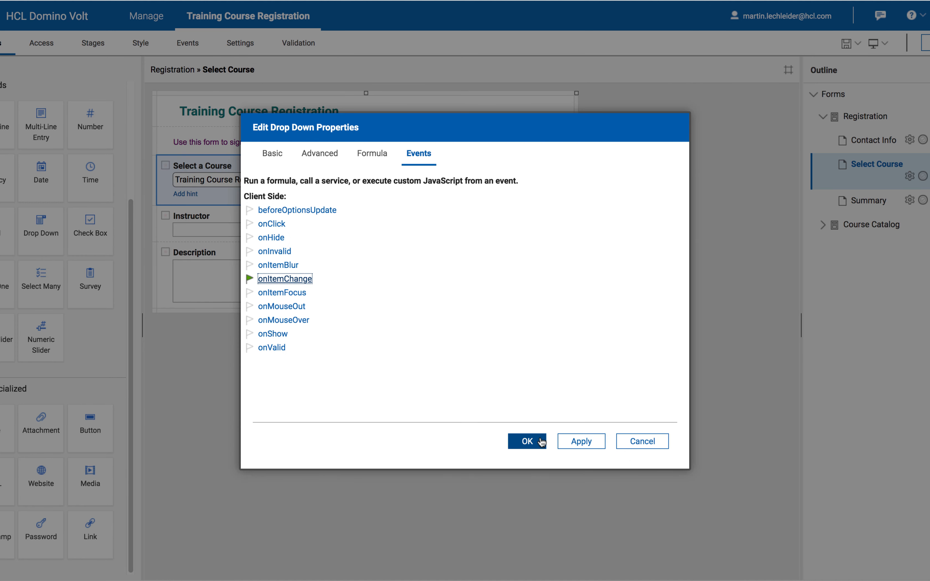
{"action": "left_click", "coordinate": [531, 442]}
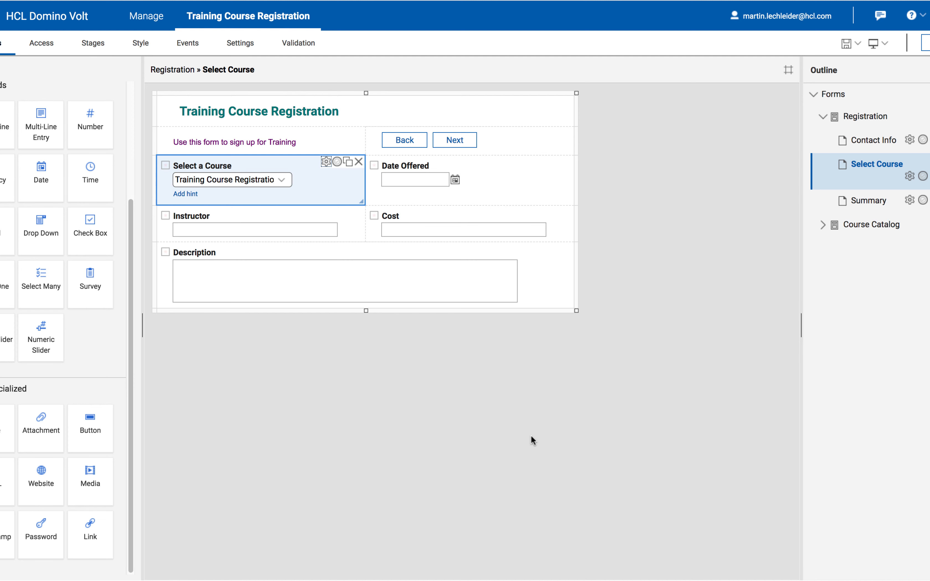
- Preview the registration form, go to the Select Course page and choose a course from the Select a Course list
{"action": "left_click", "coordinate": [874, 44]}
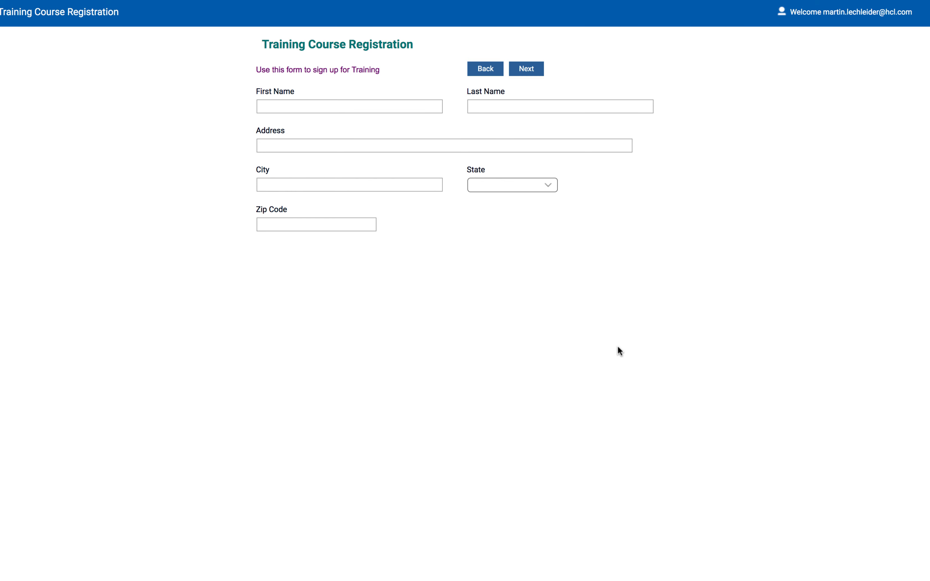
{"action": "left_click", "coordinate": [536, 71]}
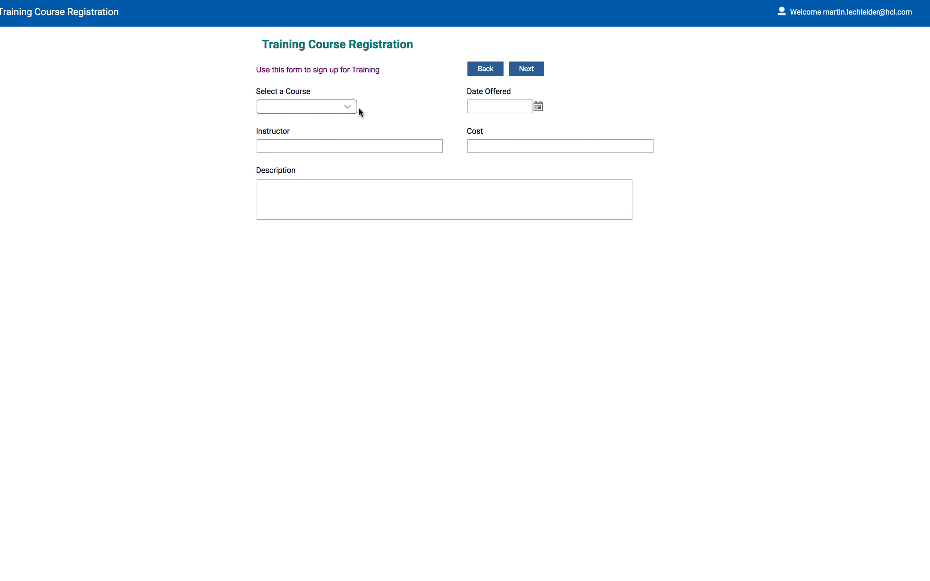
{"action": "left_click", "coordinate": [347, 107]}
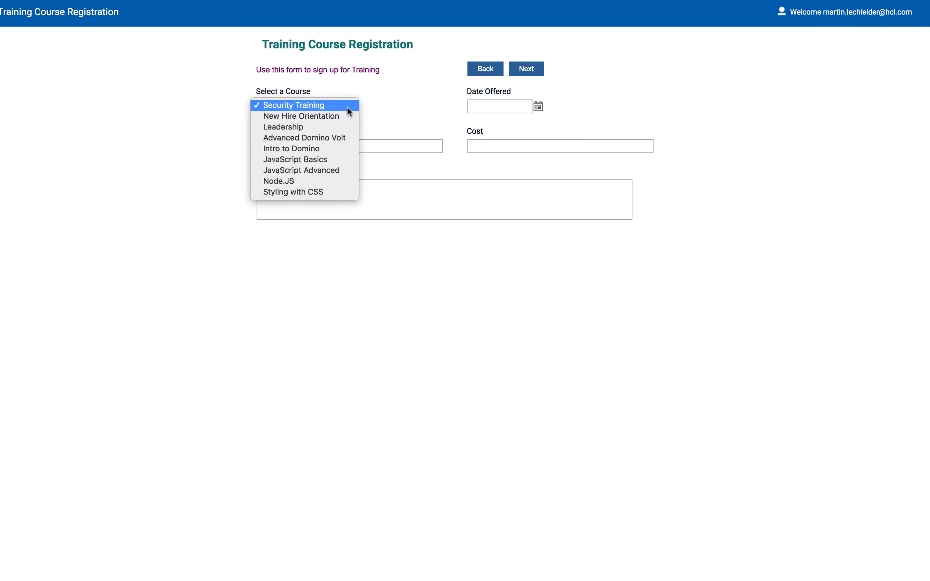
{"action": "left_click", "coordinate": [327, 153]}
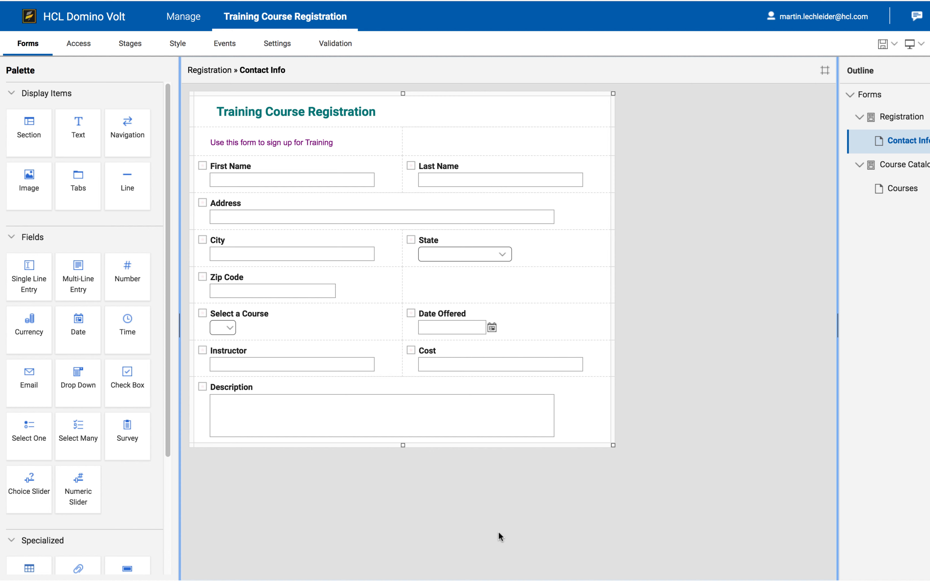
- Add a section above the First Name field on the Contact Info page and widen it across both columns
{"action": "left_click_drag", "start_coordinate": [34, 147], "coordinate": [198, 154]}
{"action": "left_click_drag", "start_coordinate": [197, 152], "coordinate": [196, 151]}
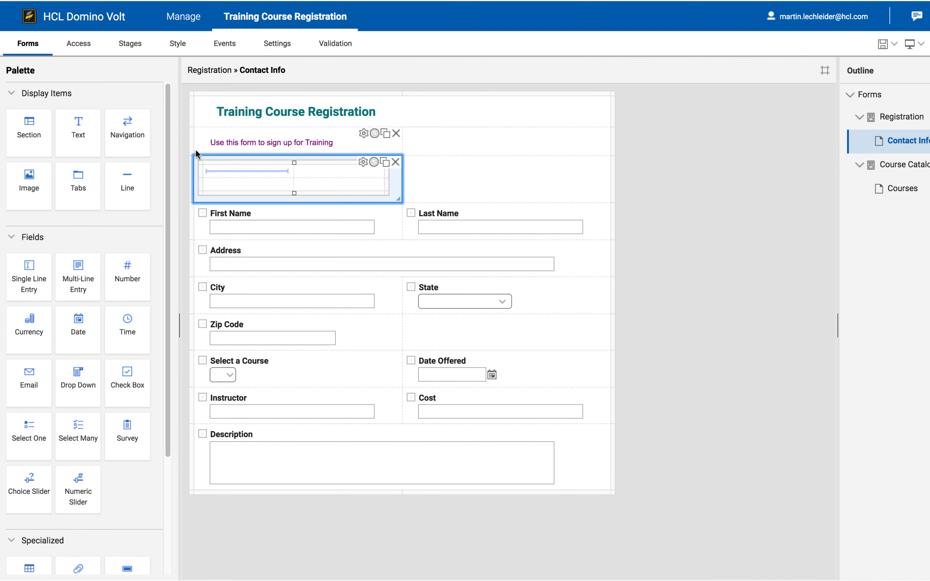
{"action": "left_click_drag", "start_coordinate": [415, 198], "coordinate": [419, 198]}
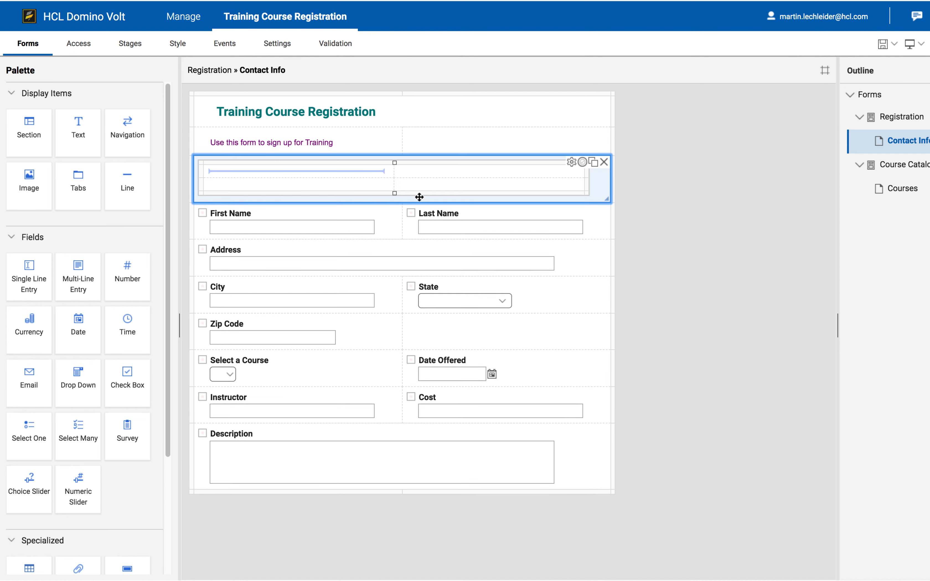
- Insert two additional columns into the new section
{"action": "right_click", "coordinate": [518, 166]}
{"action": "left_click", "coordinate": [549, 197]}
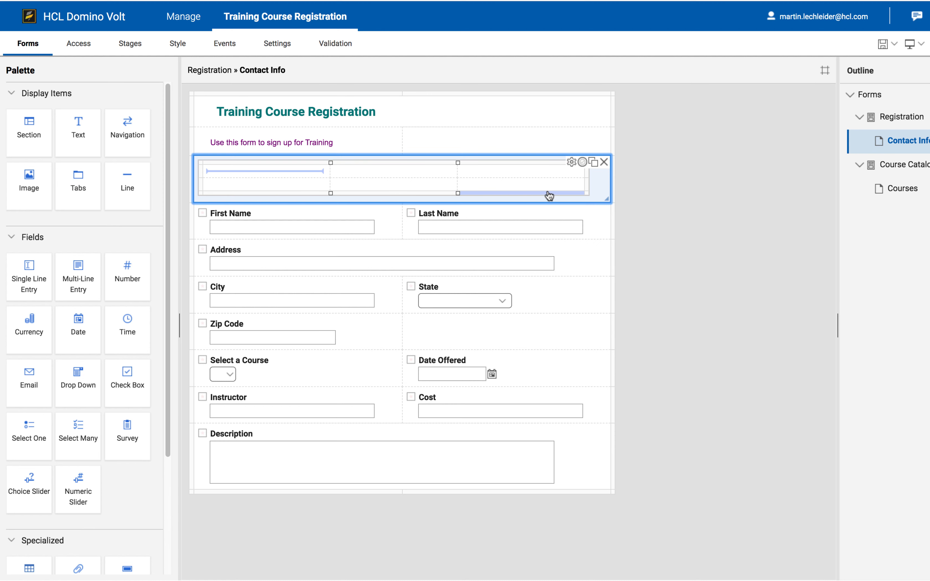
{"action": "right_click", "coordinate": [518, 165]}
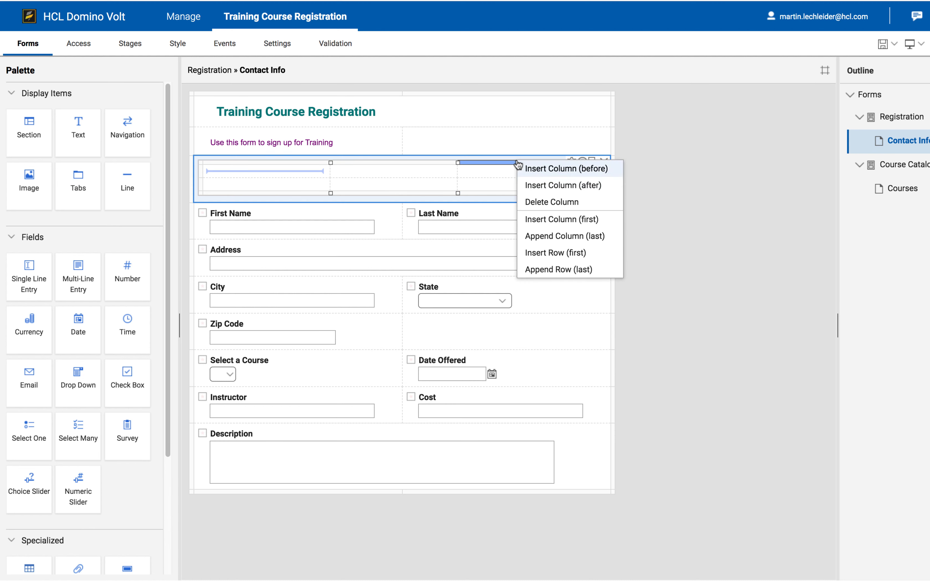
{"action": "left_click", "coordinate": [540, 187]}
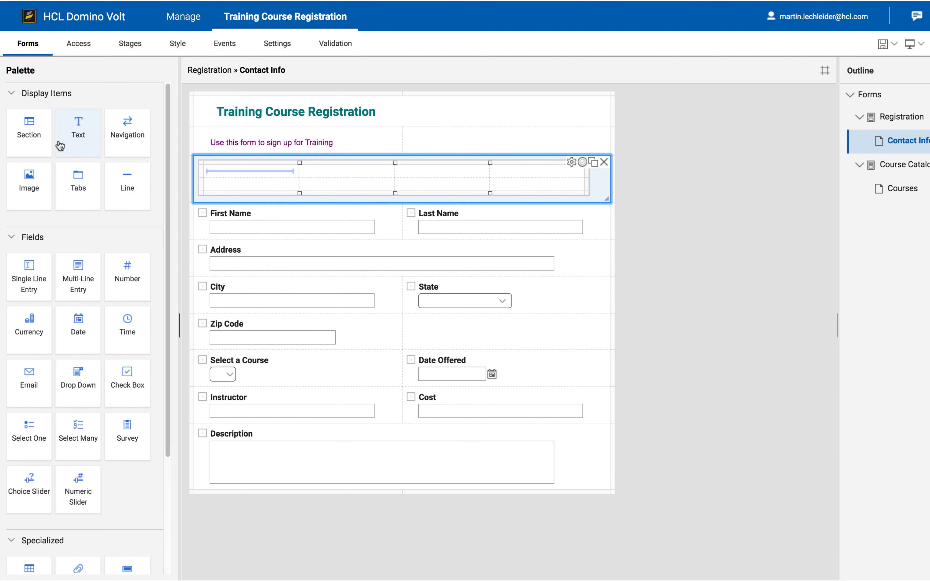
- Remove the stray nested section and delete two columns so the outer section has two columns
{"action": "left_click", "coordinate": [47, 139]}
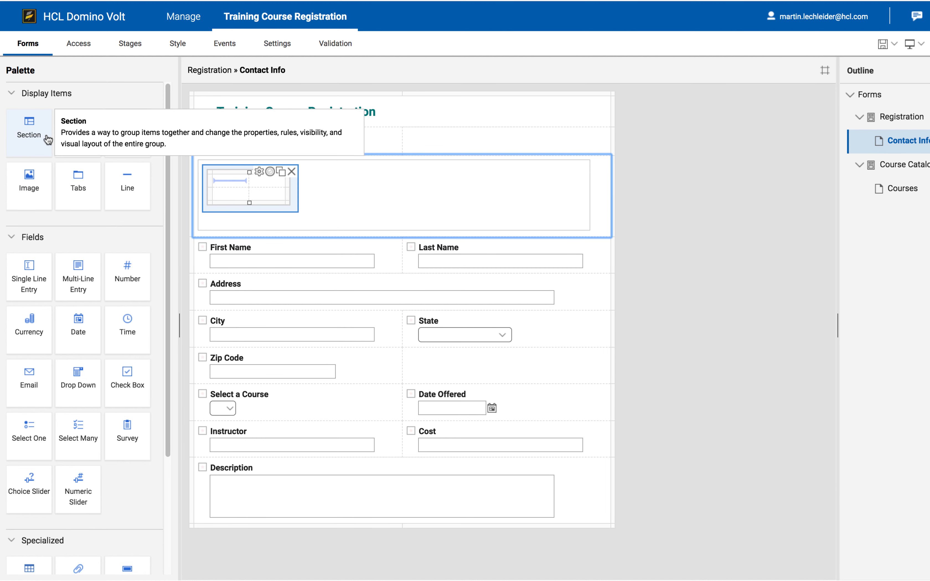
{"action": "left_click", "coordinate": [292, 172]}
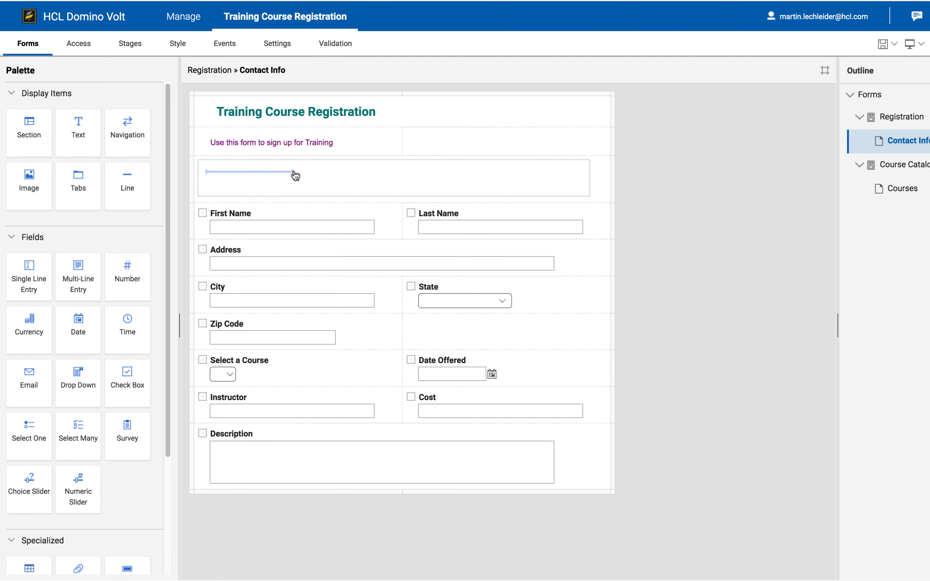
{"action": "left_click", "coordinate": [326, 171]}
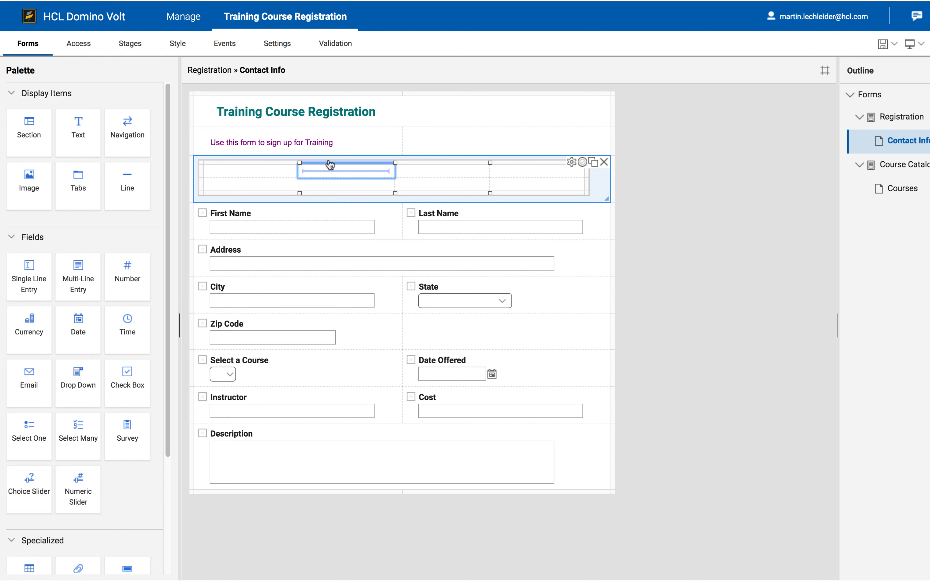
{"action": "right_click", "coordinate": [330, 165]}
{"action": "left_click", "coordinate": [353, 201]}
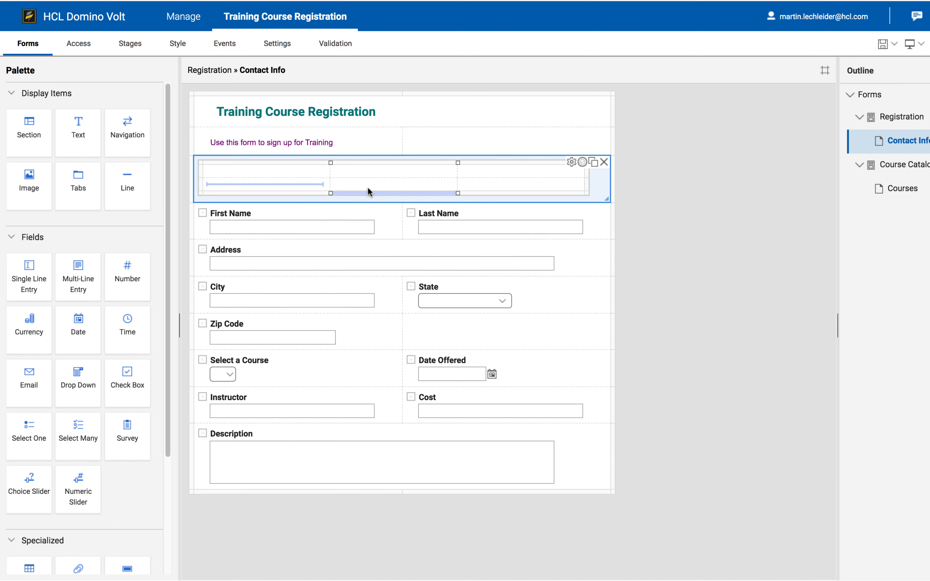
{"action": "right_click", "coordinate": [436, 164]}
{"action": "left_click", "coordinate": [442, 202]}
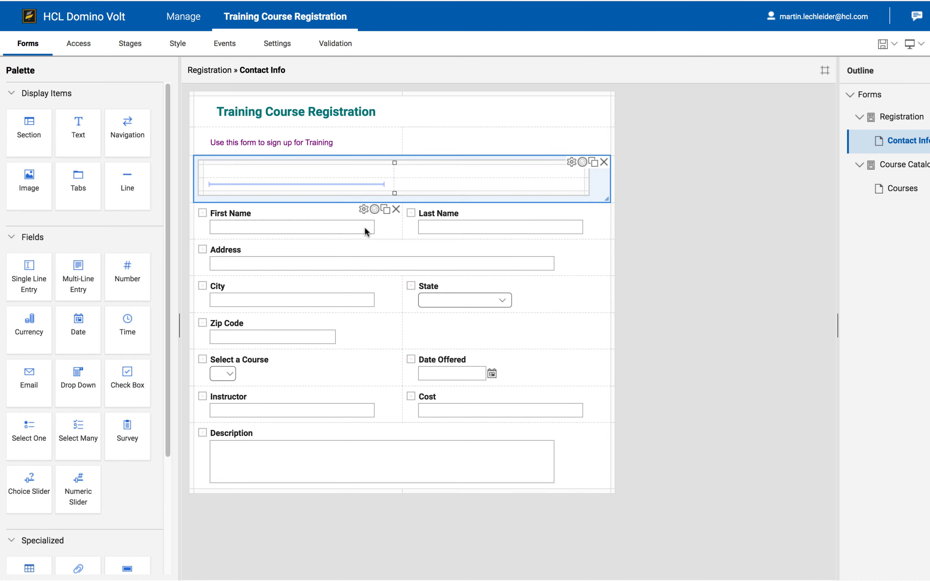
- Move the First Name, Last Name and Address fields into the section and widen Address across both columns
{"action": "left_click_drag", "start_coordinate": [380, 228], "coordinate": [380, 189]}
{"action": "left_click_drag", "start_coordinate": [534, 250], "coordinate": [511, 183]}
{"action": "left_click_drag", "start_coordinate": [286, 268], "coordinate": [310, 223]}
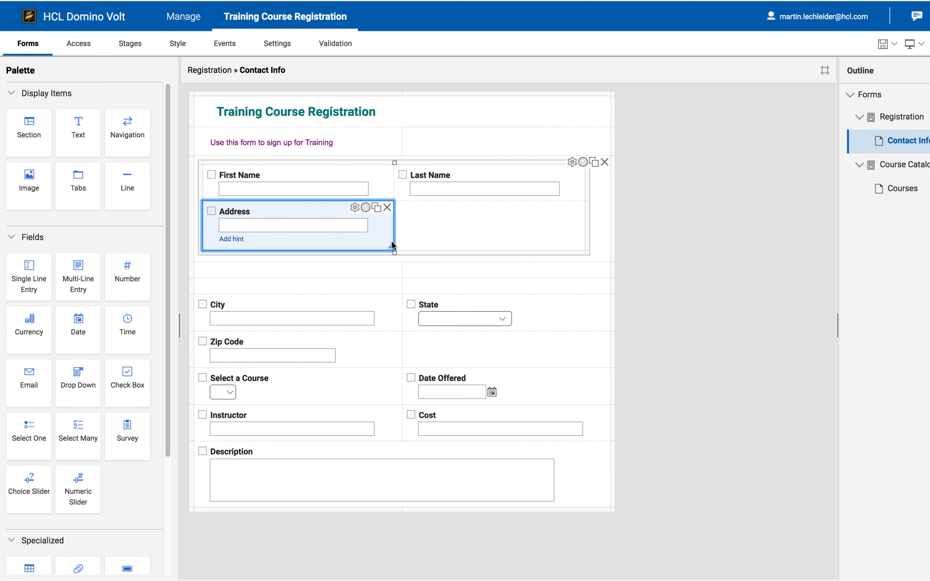
{"action": "left_click_drag", "start_coordinate": [390, 245], "coordinate": [426, 239]}
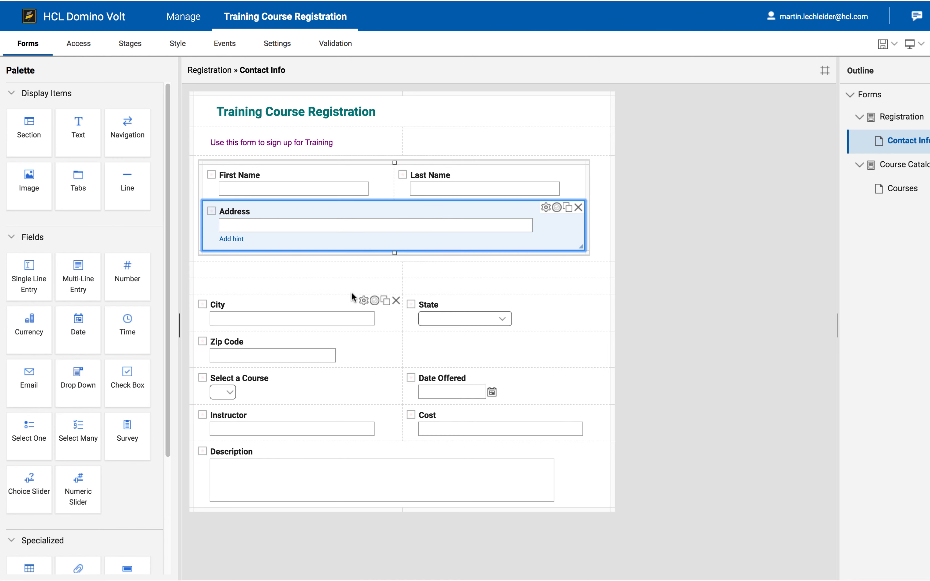
- Move the City, State and Zip Code fields into the section below Address
{"action": "left_click_drag", "start_coordinate": [346, 304], "coordinate": [285, 238]}
{"action": "left_click_drag", "start_coordinate": [525, 344], "coordinate": [506, 252]}
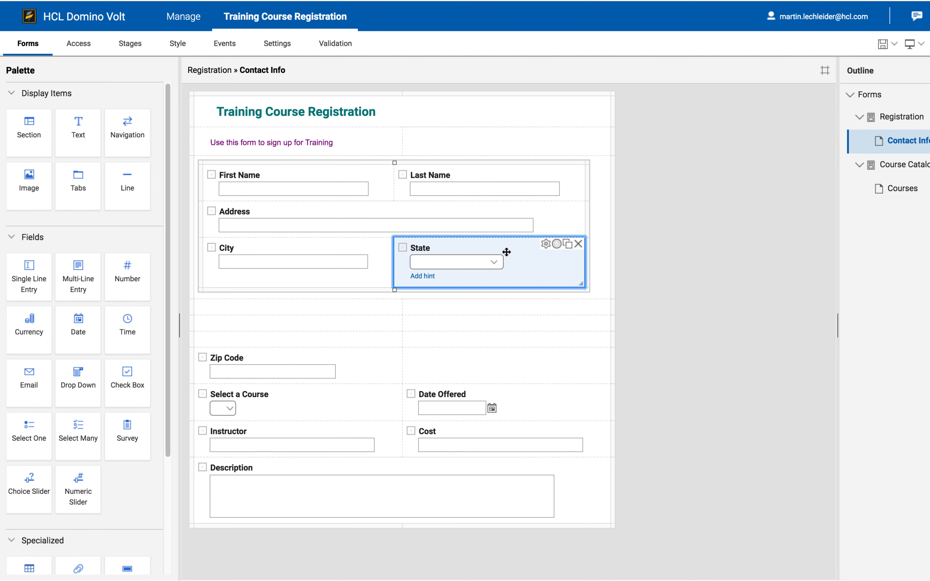
{"action": "left_click_drag", "start_coordinate": [380, 372], "coordinate": [301, 270]}
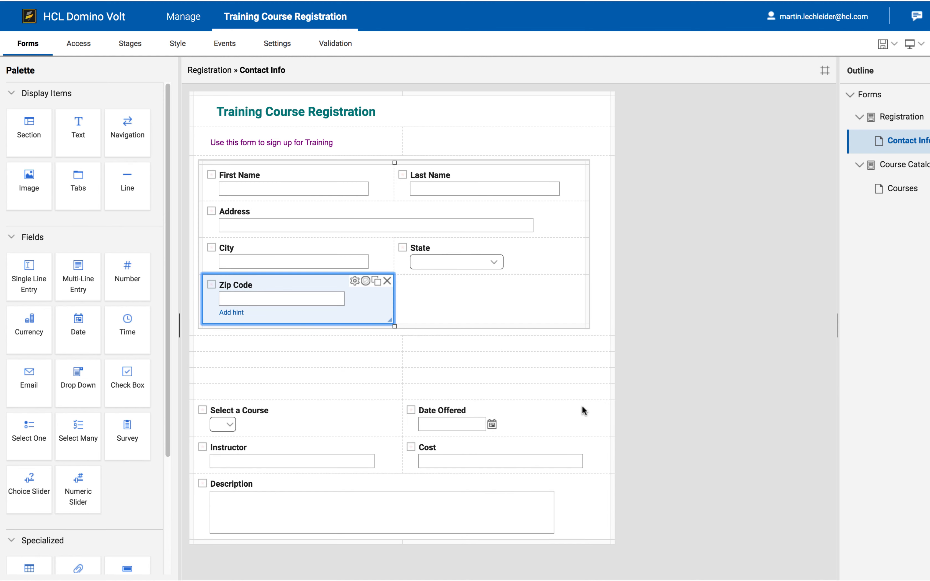
- Delete the four empty rows between the section and the Select a Course field
{"action": "left_click", "coordinate": [612, 345]}
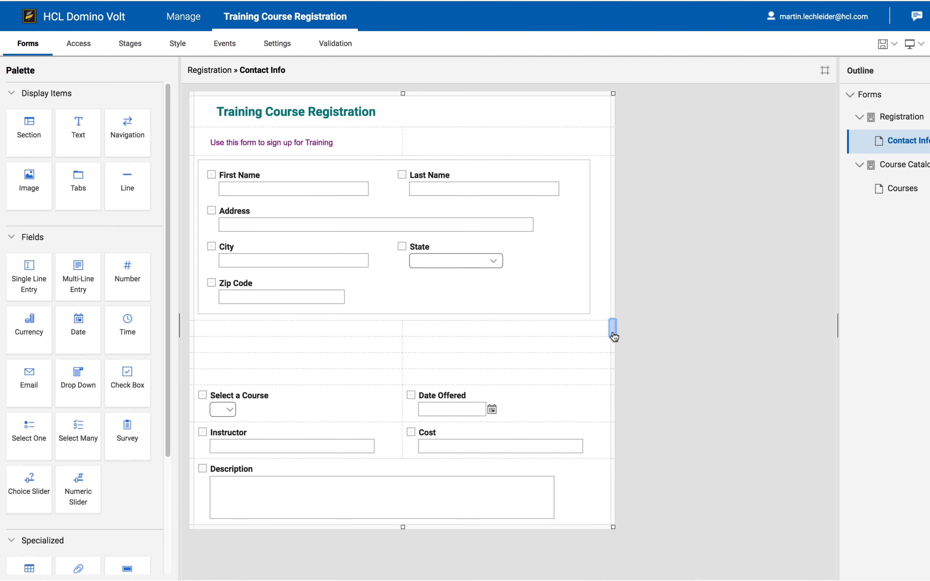
{"action": "left_click", "coordinate": [613, 330]}
{"action": "left_click", "coordinate": [635, 378]}
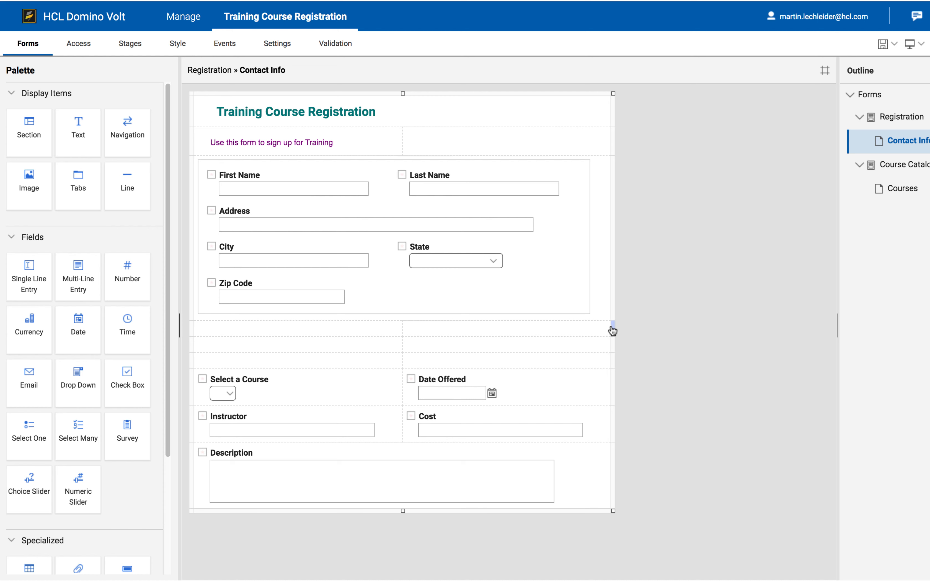
{"action": "left_click", "coordinate": [612, 330]}
{"action": "left_click", "coordinate": [621, 367]}
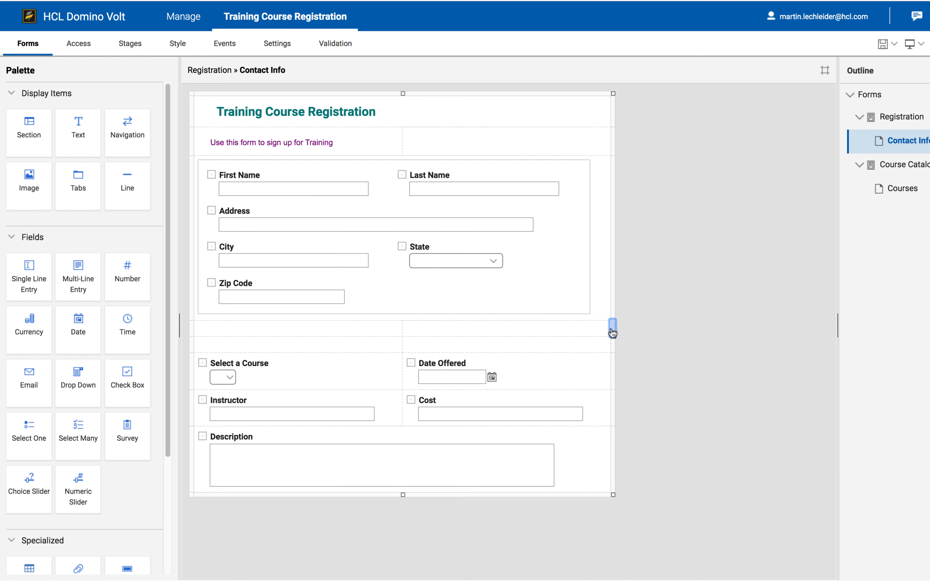
{"action": "left_click", "coordinate": [612, 331]}
{"action": "left_click", "coordinate": [623, 370]}
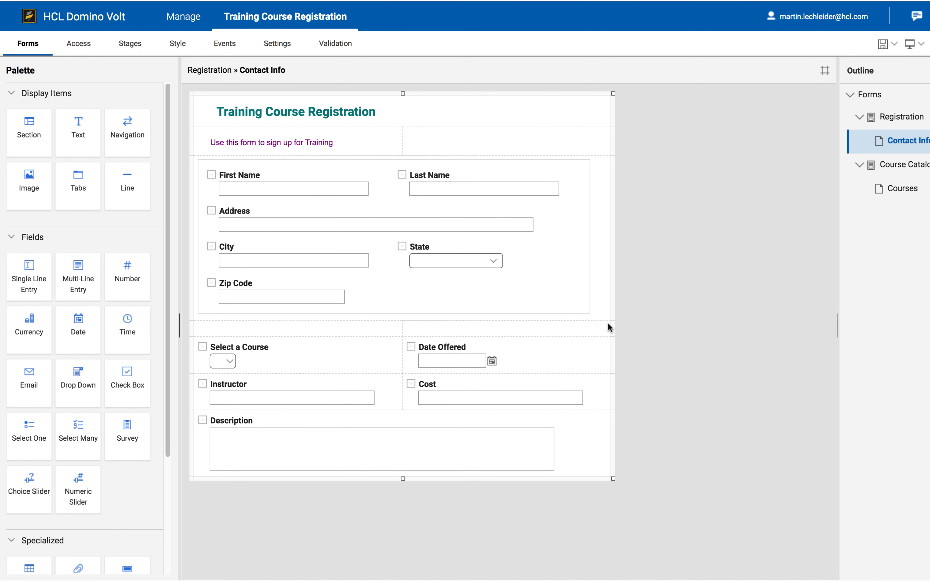
{"action": "left_click", "coordinate": [613, 330]}
{"action": "left_click", "coordinate": [623, 369]}
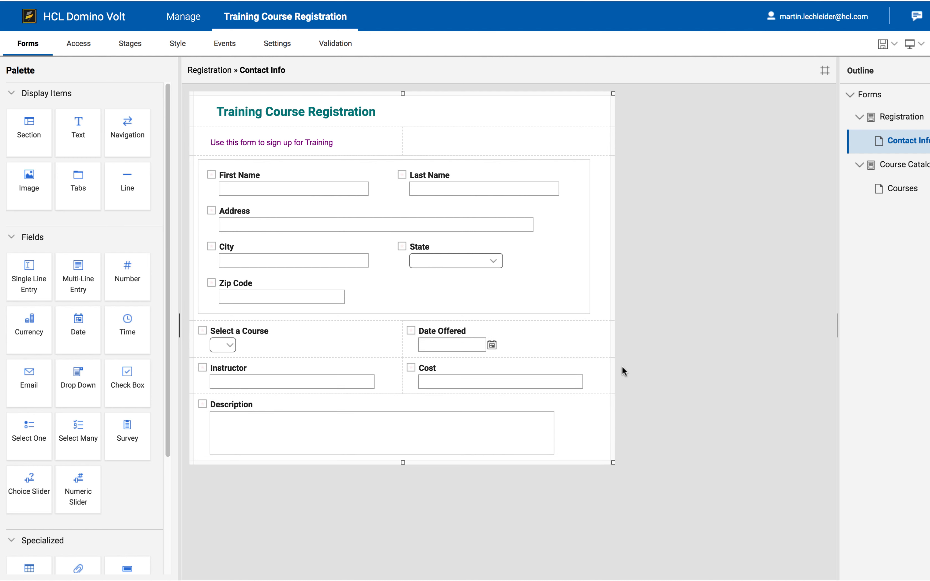
- Title the section Contact Info, display its title bar and make it collapsible
{"action": "mouse_move", "coordinate": [576, 329]}
{"action": "mouse_move", "coordinate": [540, 317]}
{"action": "left_click", "coordinate": [574, 163]}
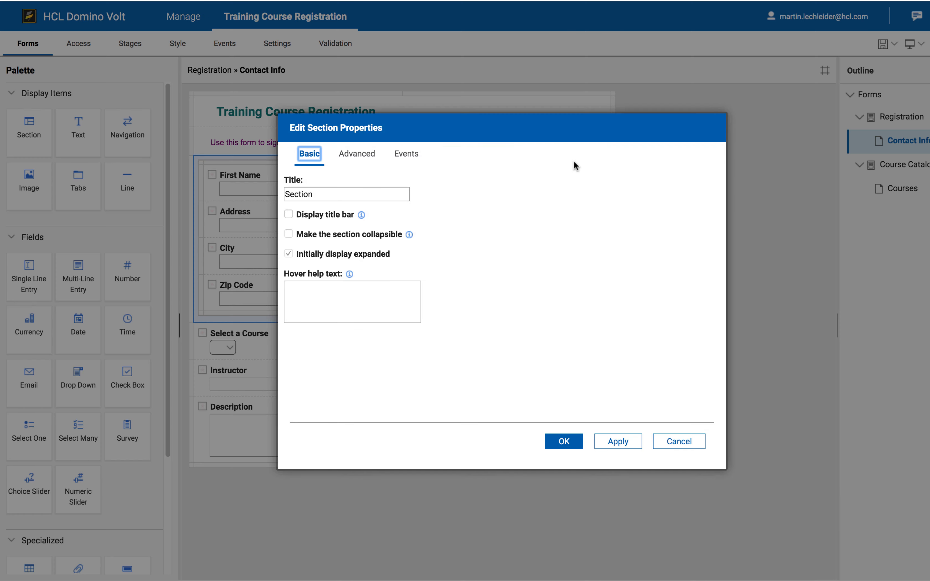
{"action": "left_click_drag", "start_coordinate": [336, 192], "coordinate": [272, 188]}
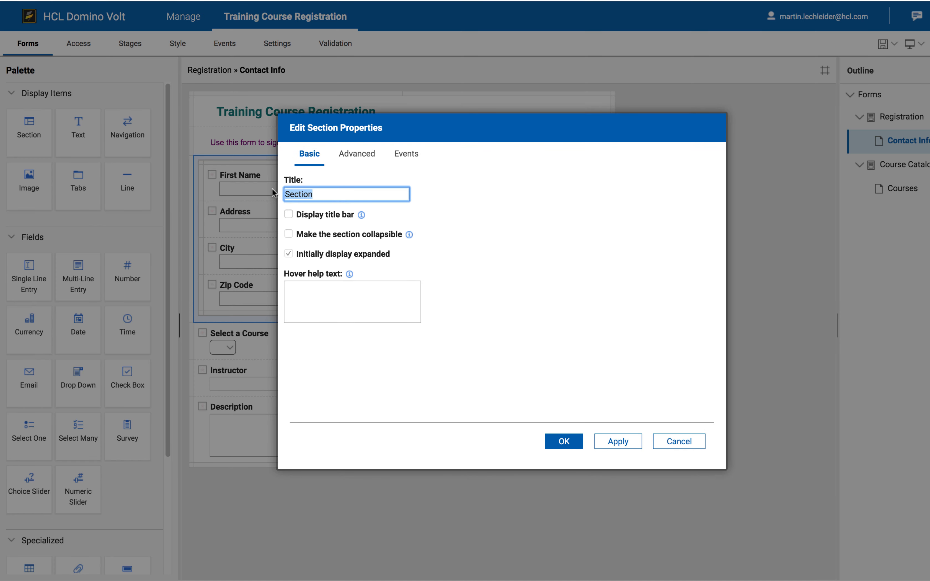
{"action": "type", "text": "Contact Info"}
{"action": "left_click", "coordinate": [288, 215]}
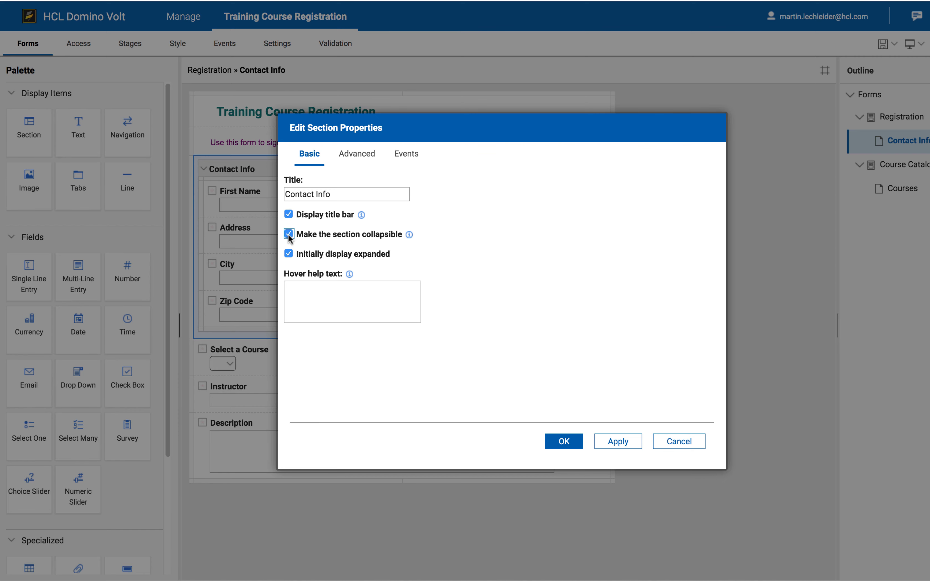
{"action": "left_click", "coordinate": [553, 441]}
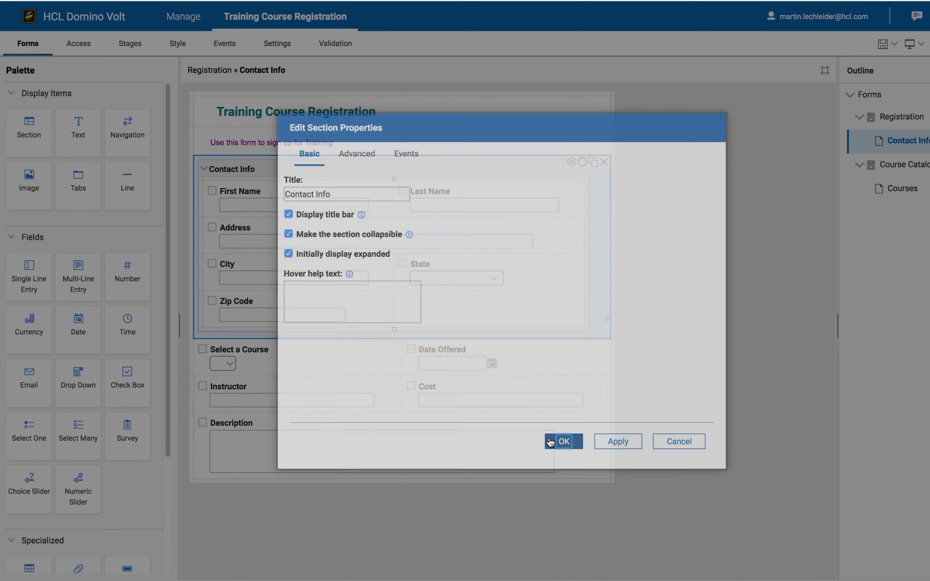
- Preview the form and test collapsing and expanding the Contact Info section
{"action": "left_click", "coordinate": [910, 44]}
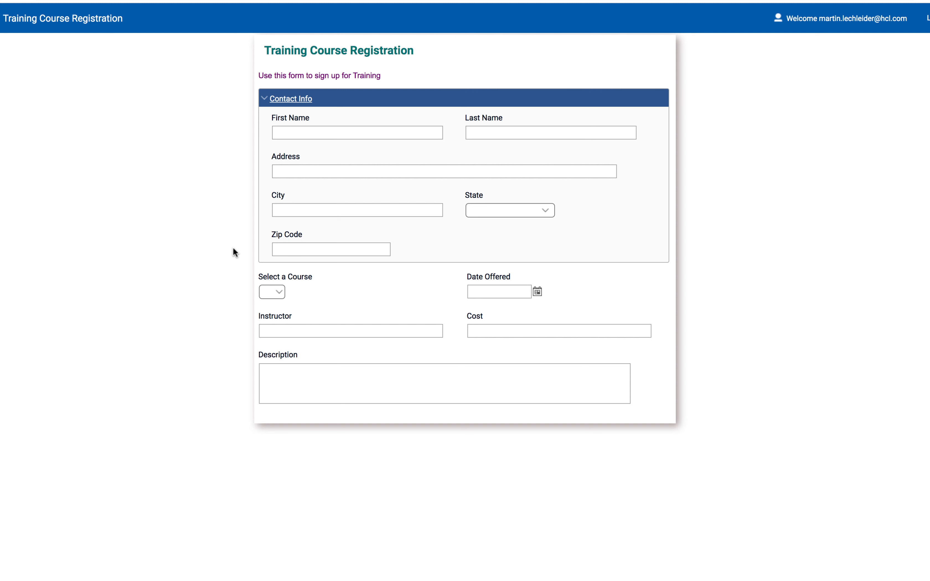
{"action": "left_click", "coordinate": [265, 102]}
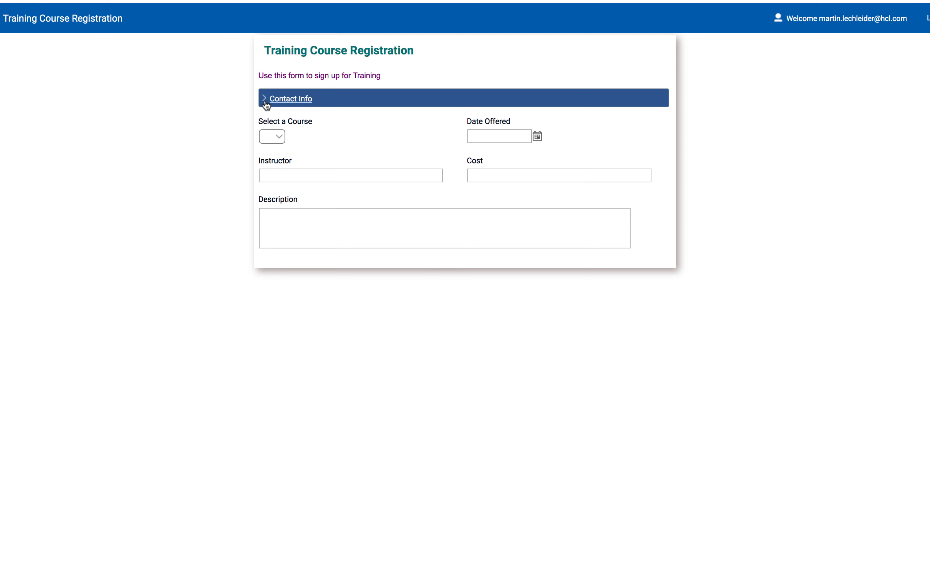
{"action": "left_click", "coordinate": [266, 101]}
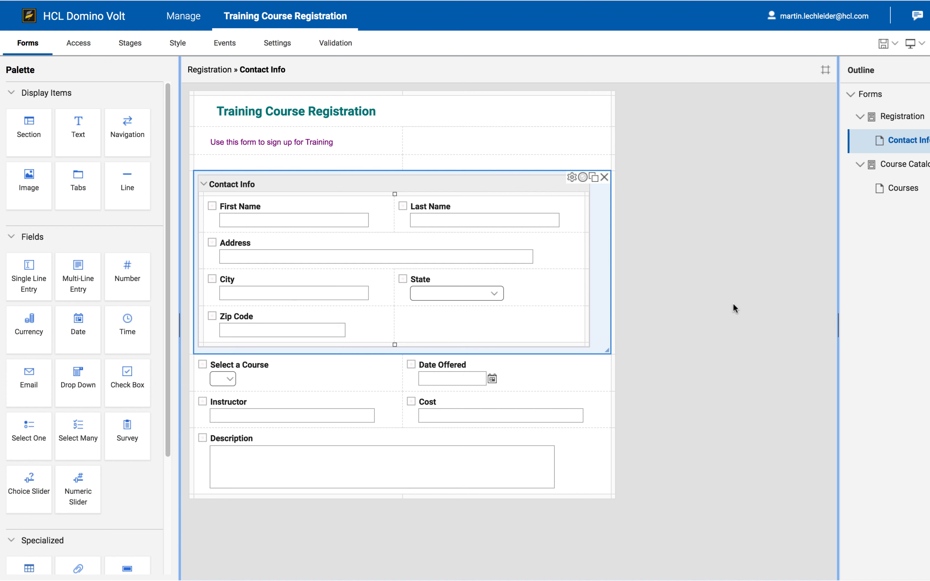
- Duplicate the Contact Info section and widen the copy across both columns
{"action": "left_click", "coordinate": [595, 178]}
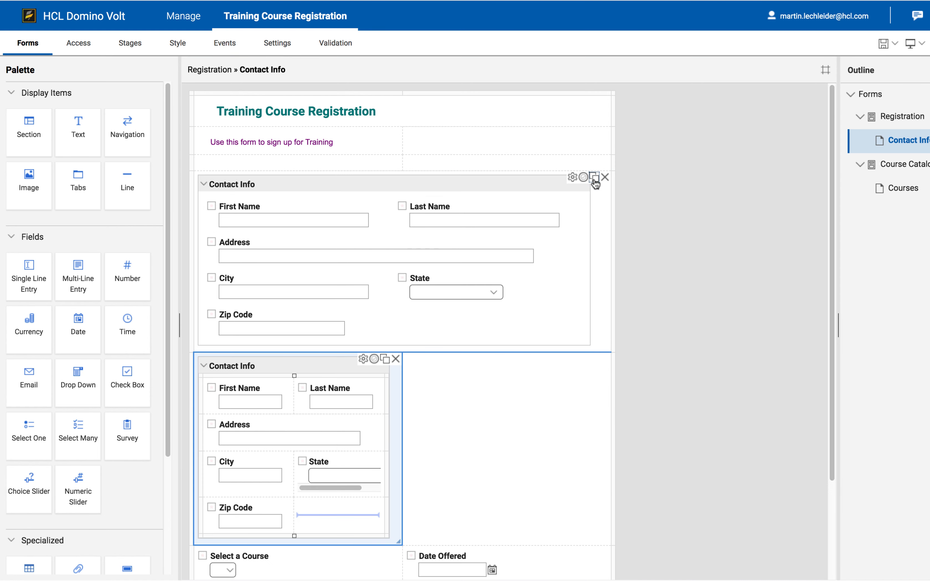
{"action": "left_click_drag", "start_coordinate": [398, 540], "coordinate": [453, 533]}
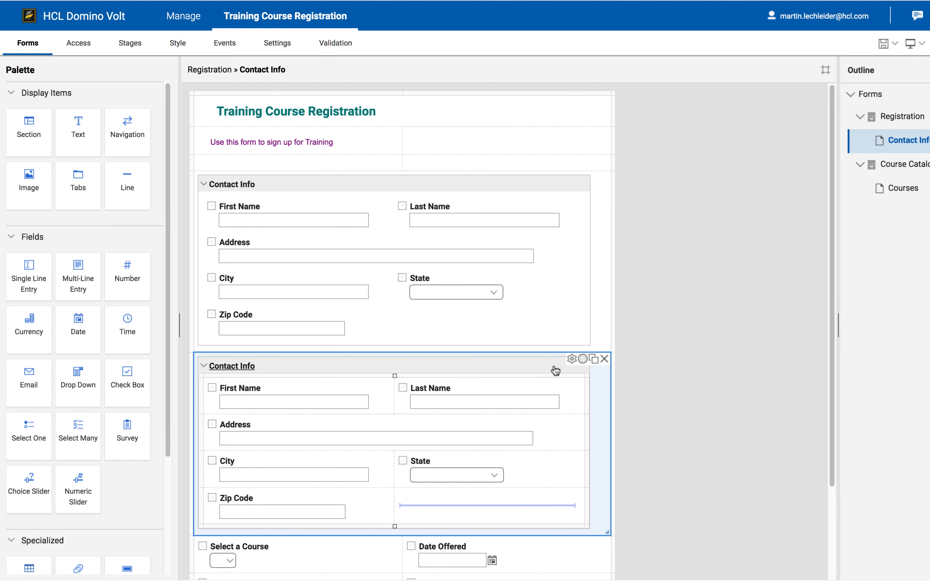
- Change the title of the duplicated Contact Info section to Shipping Address
{"action": "left_click", "coordinate": [571, 359]}
{"action": "left_click_drag", "start_coordinate": [333, 194], "coordinate": [290, 194]}
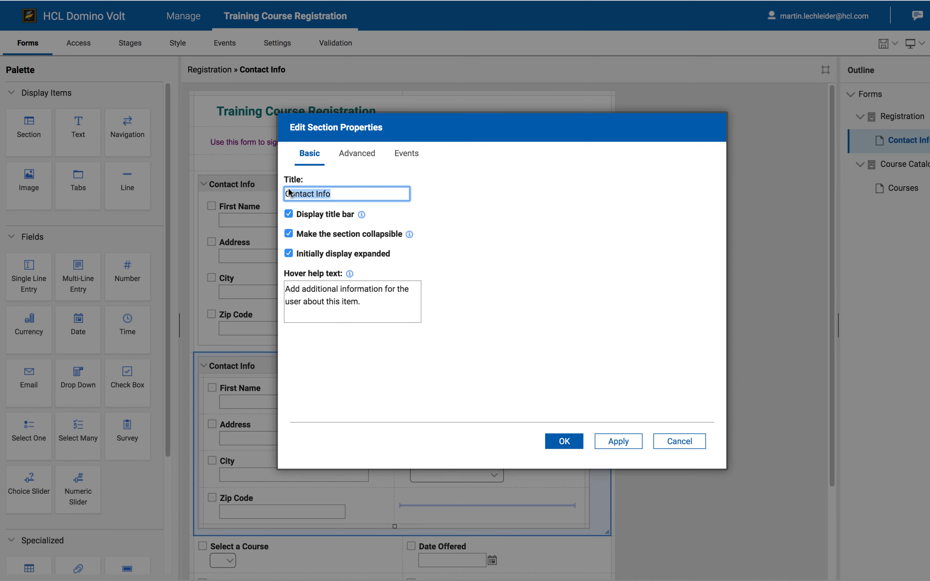
{"action": "key", "text": "BackSpace"}
{"action": "key", "text": "BackSpace"}
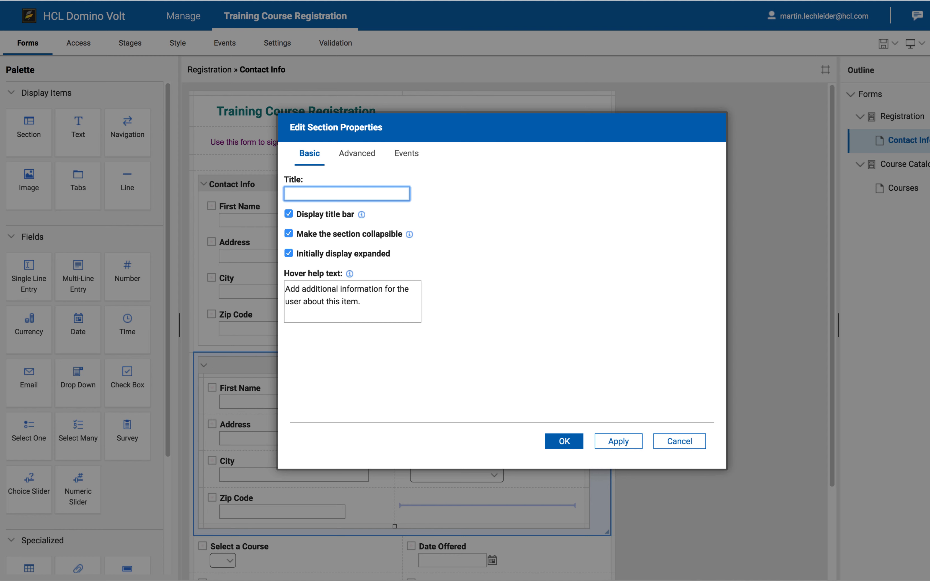
{"action": "type", "text": "Shipping Address"}
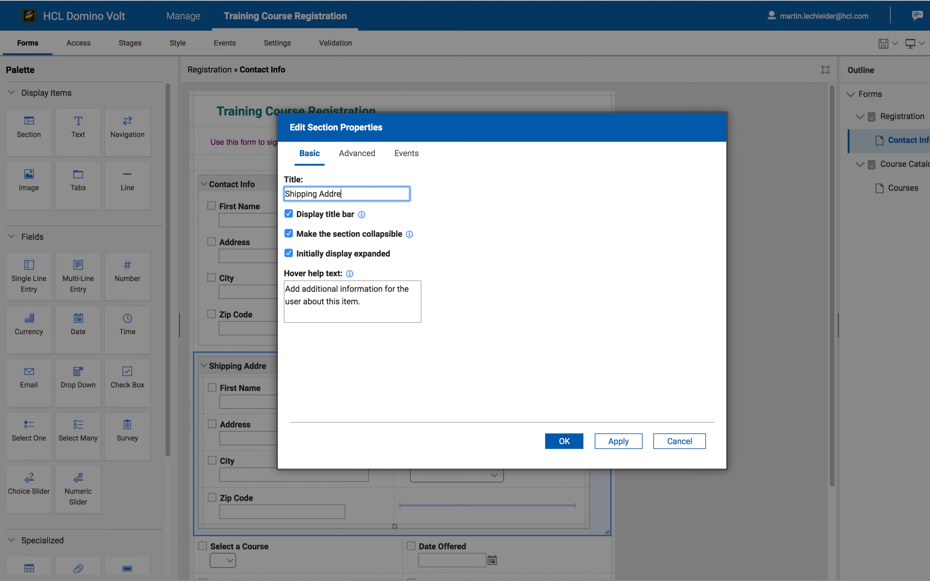
{"action": "left_click", "coordinate": [557, 441]}
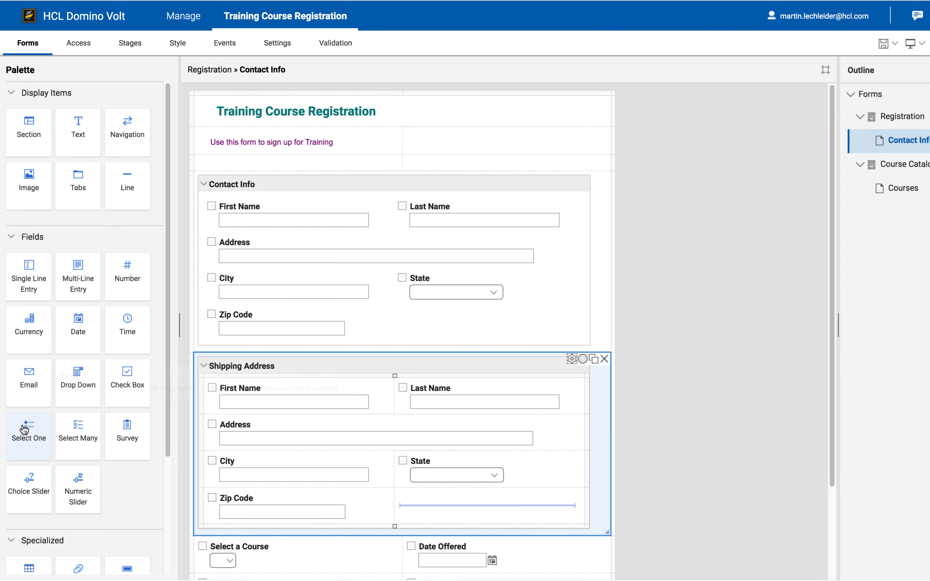
- Add a Select One field above the Shipping Address section, titled "IS the Shipping Address the same as Contact Info"
{"action": "left_click_drag", "start_coordinate": [23, 429], "coordinate": [225, 360]}
{"action": "double_click", "coordinate": [220, 363]}
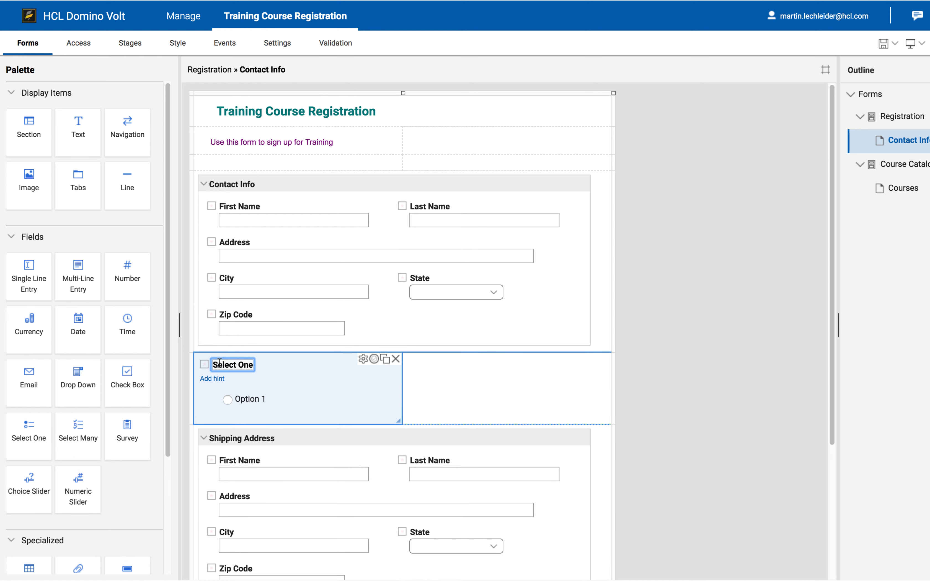
{"action": "type", "text": "IS the "}
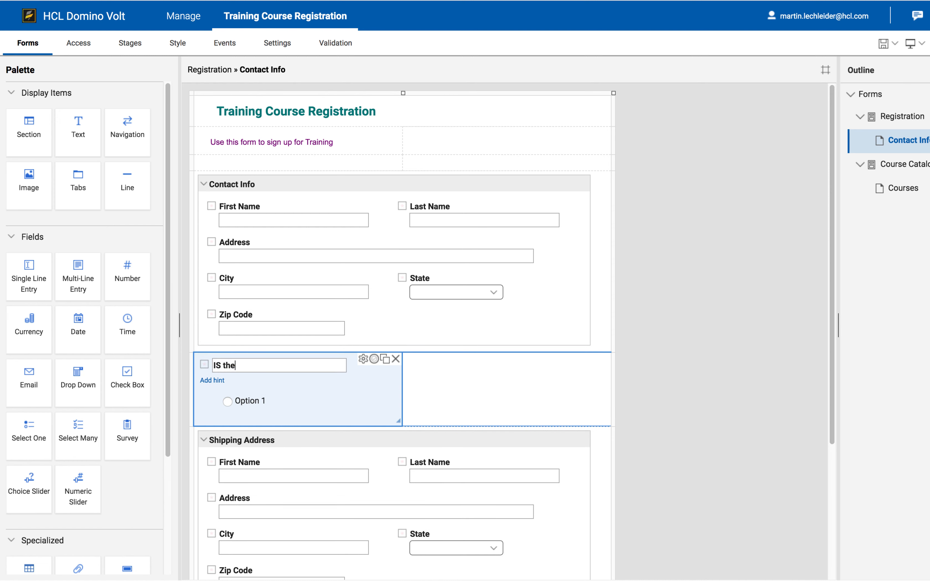
{"action": "type", "text": "Shipping Address the "}
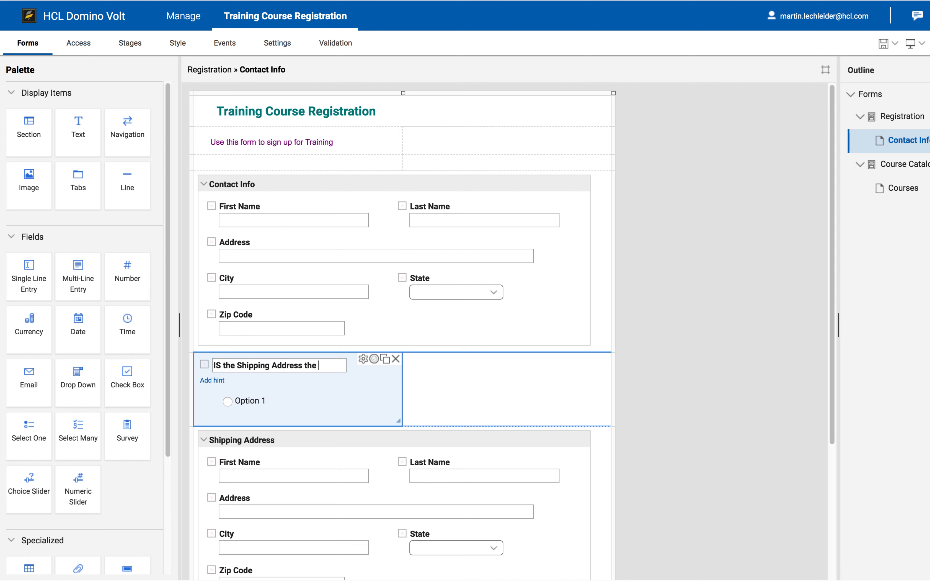
{"action": "type", "text": "same as C"}
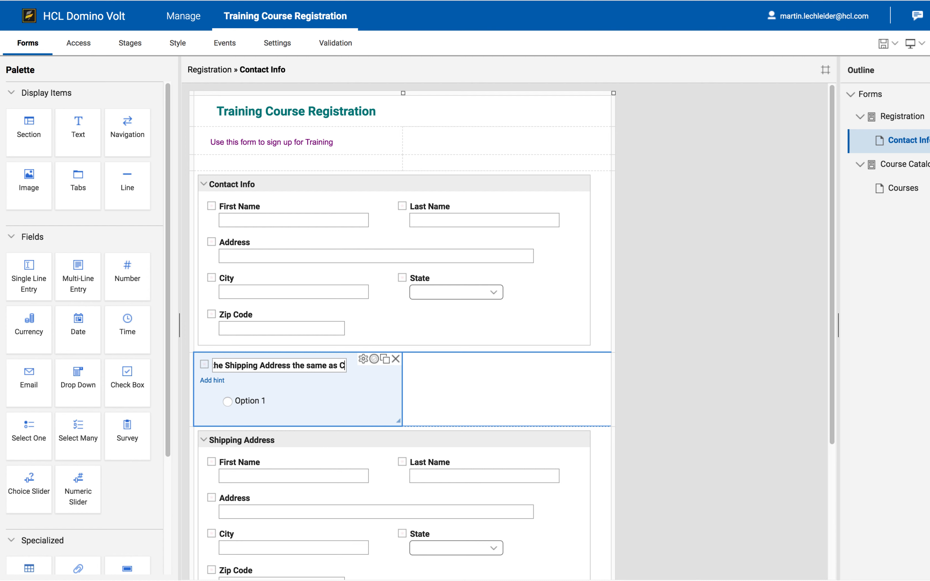
{"action": "type", "text": "ontact Info"}
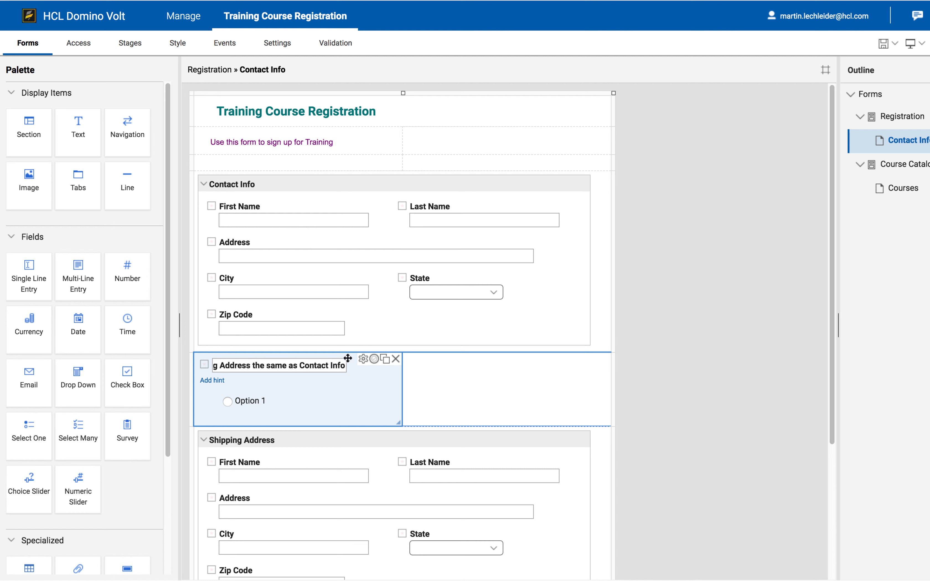
- Give the shipping address question the options Yes and No, and lay the choices out horizontally
{"action": "left_click", "coordinate": [363, 359]}
{"action": "left_click_drag", "start_coordinate": [339, 285], "coordinate": [287, 286]}
{"action": "type", "text": "Yes"}
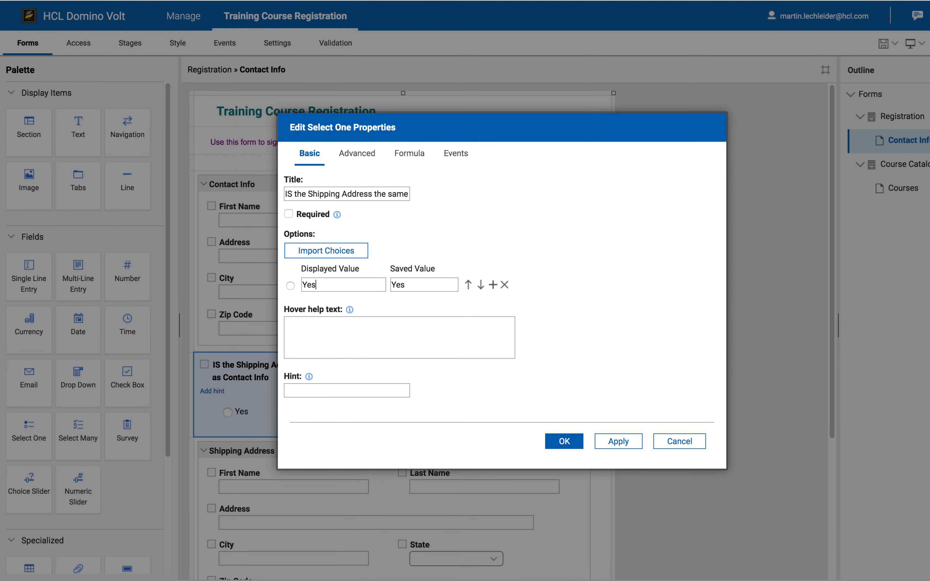
{"action": "left_click", "coordinate": [494, 287]}
{"action": "type", "text": "No"}
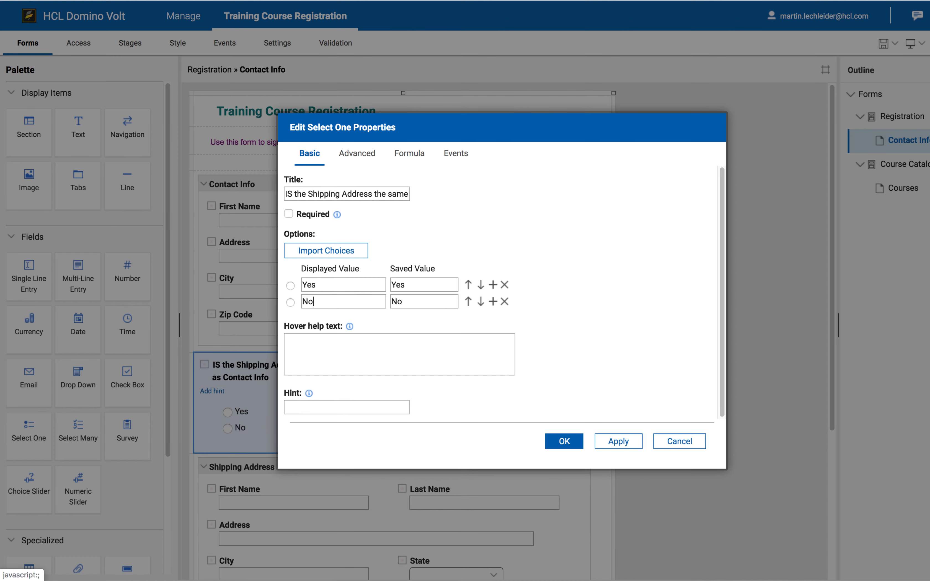
{"action": "left_click", "coordinate": [359, 153]}
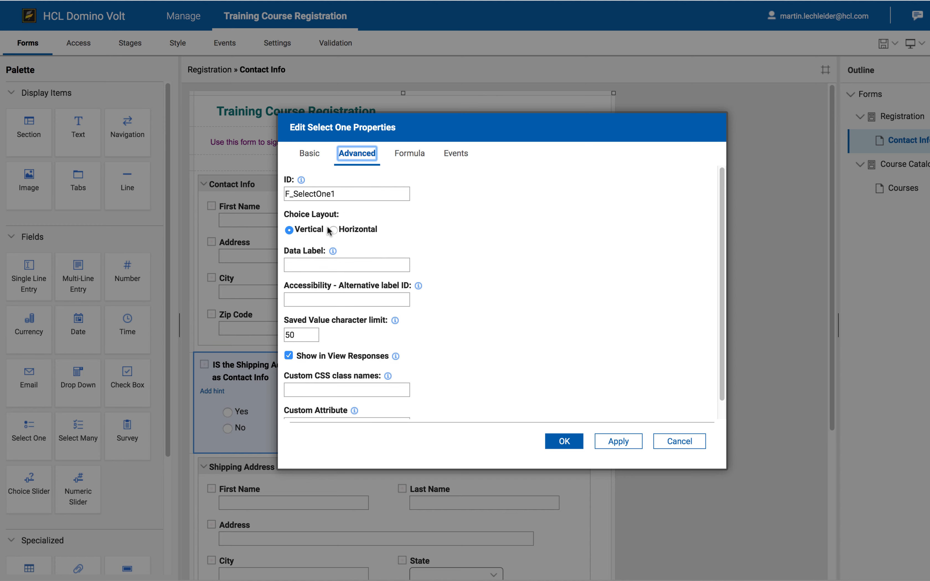
{"action": "left_click", "coordinate": [333, 229]}
{"action": "left_click", "coordinate": [561, 440]}
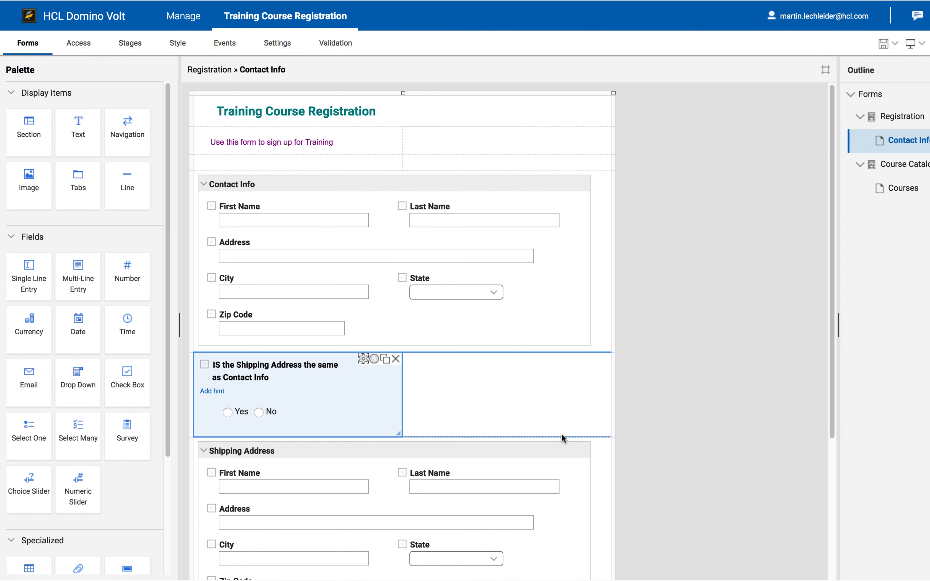
- Add a rule that shows the Shipping Address section when the same-as-Contact-Info question equals No
{"action": "mouse_move", "coordinate": [571, 446]}
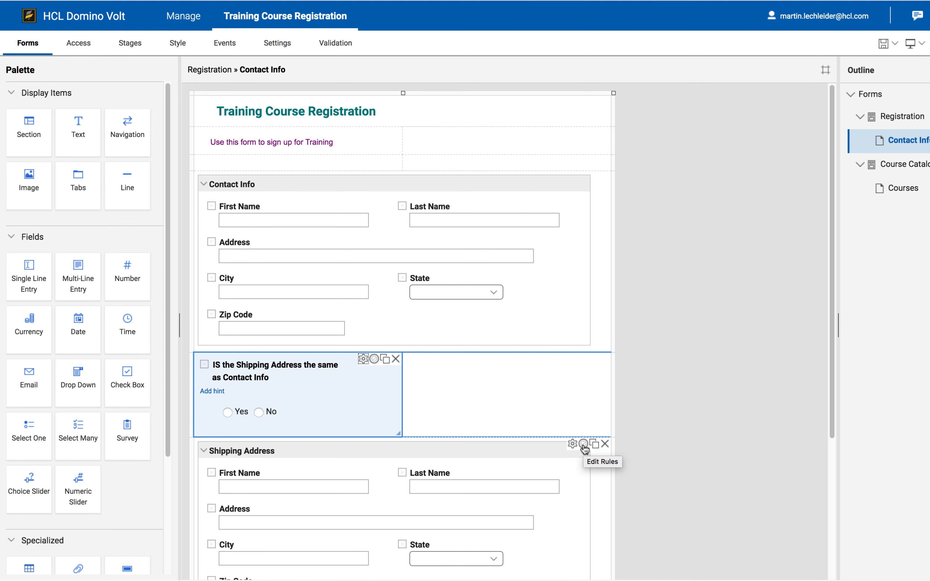
{"action": "left_click", "coordinate": [584, 445]}
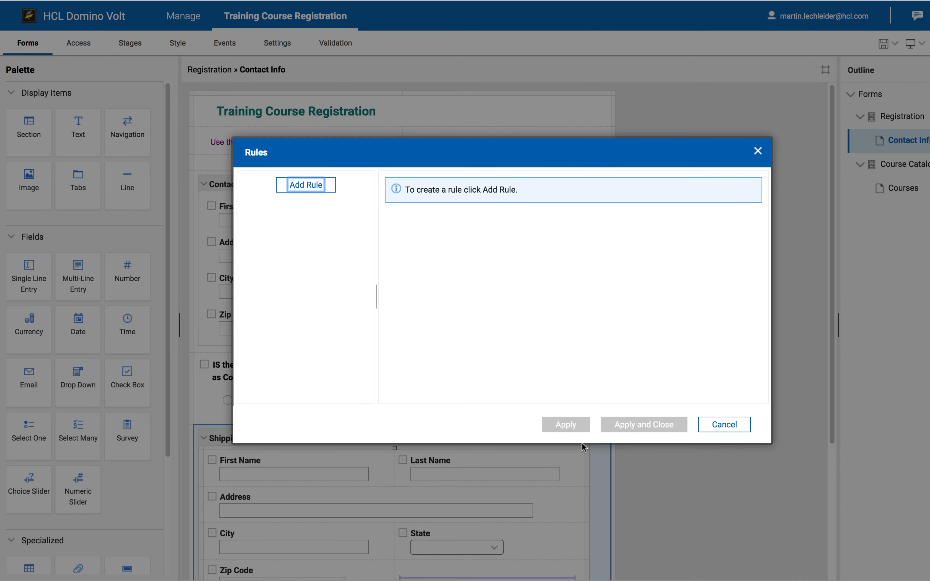
{"action": "left_click", "coordinate": [322, 184]}
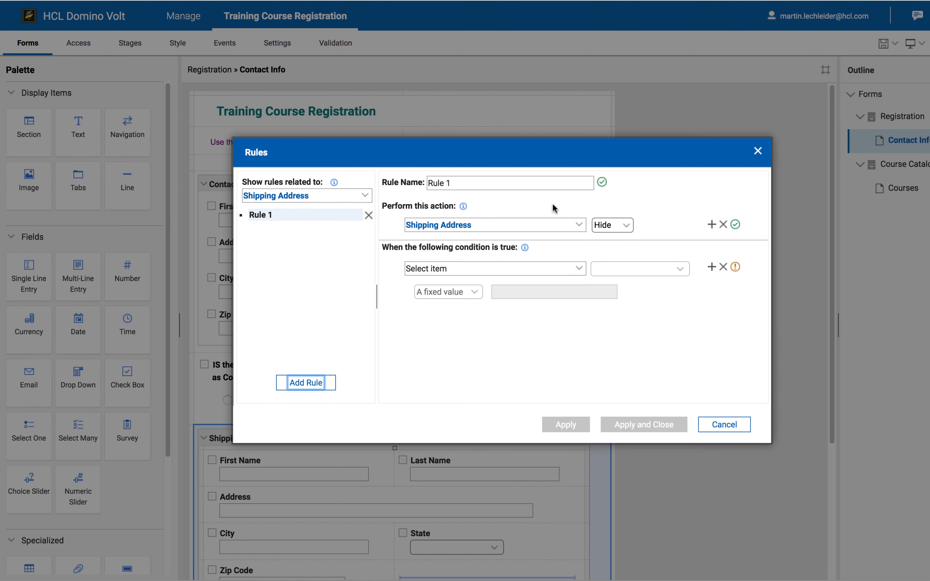
{"action": "left_click", "coordinate": [623, 224]}
{"action": "left_click", "coordinate": [621, 213]}
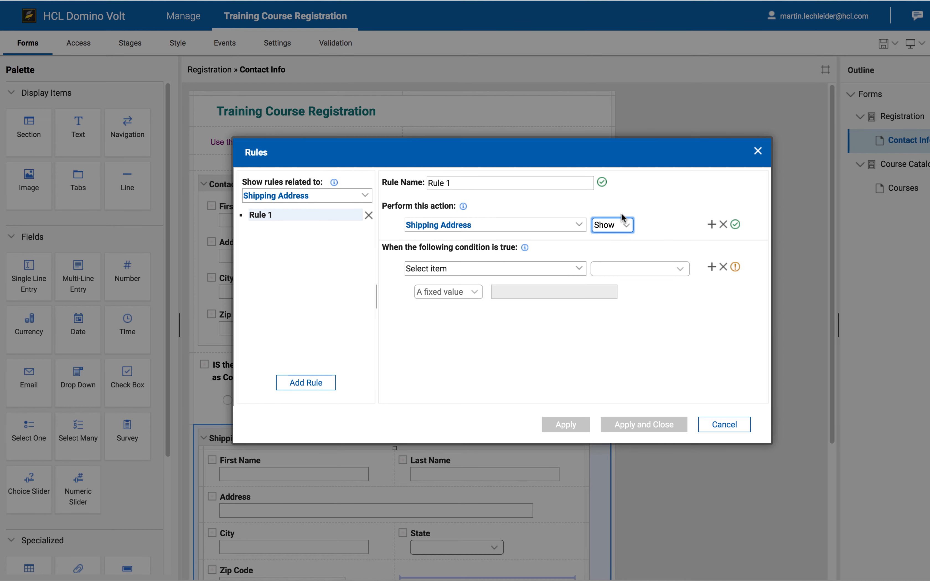
{"action": "left_click", "coordinate": [578, 271]}
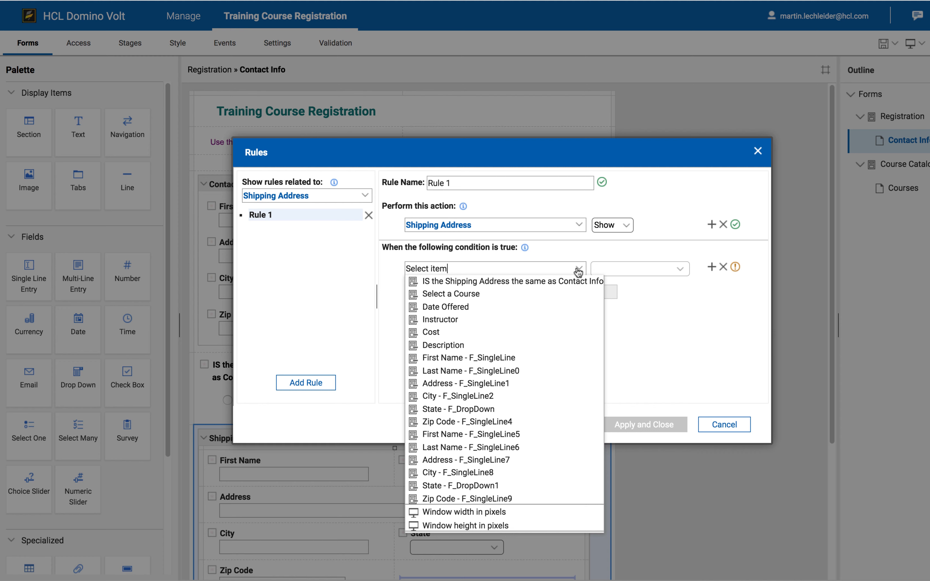
{"action": "left_click", "coordinate": [567, 283]}
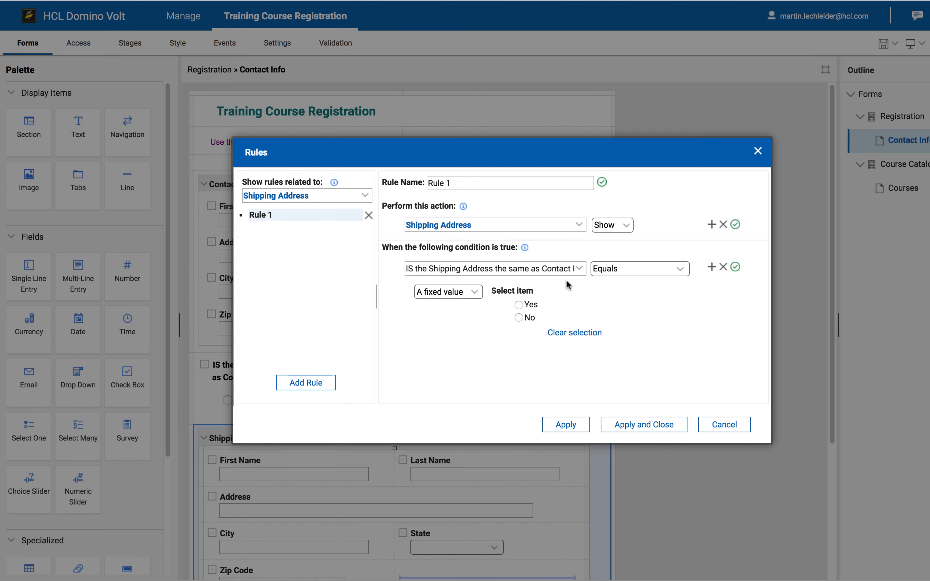
{"action": "left_click", "coordinate": [519, 317]}
{"action": "left_click", "coordinate": [620, 425]}
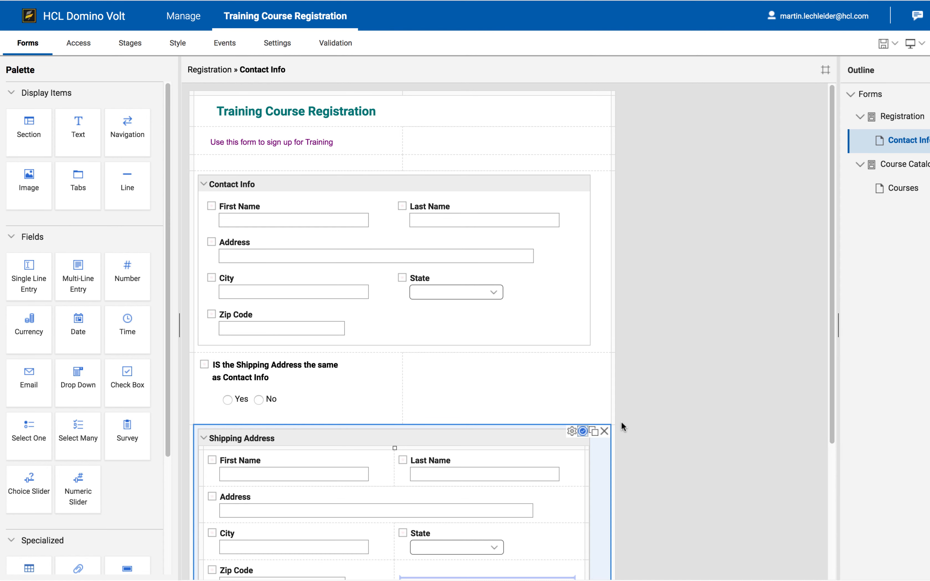
- Preview the form and test the Shipping Address rule with both the Yes and No answers
{"action": "left_click", "coordinate": [910, 45]}
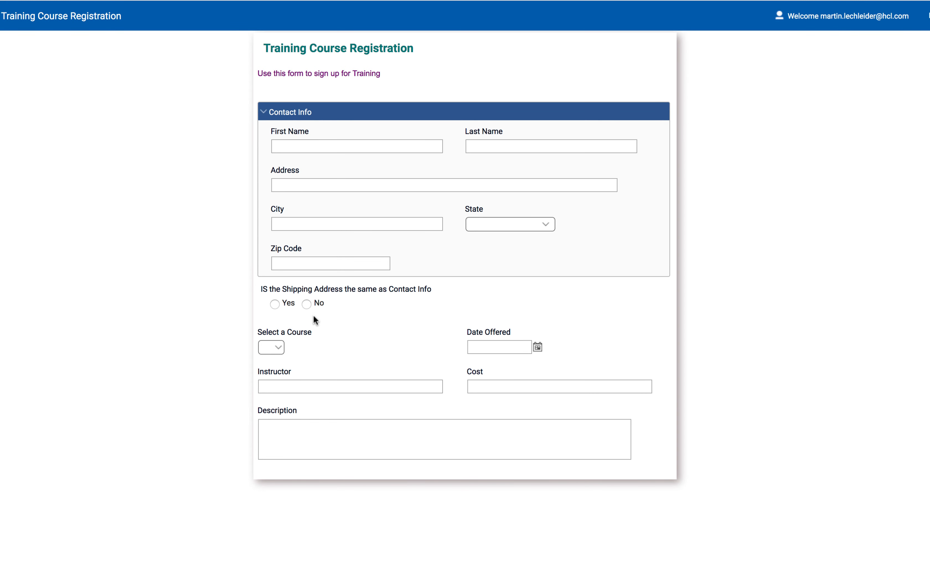
{"action": "left_click", "coordinate": [274, 304]}
{"action": "left_click", "coordinate": [307, 305]}
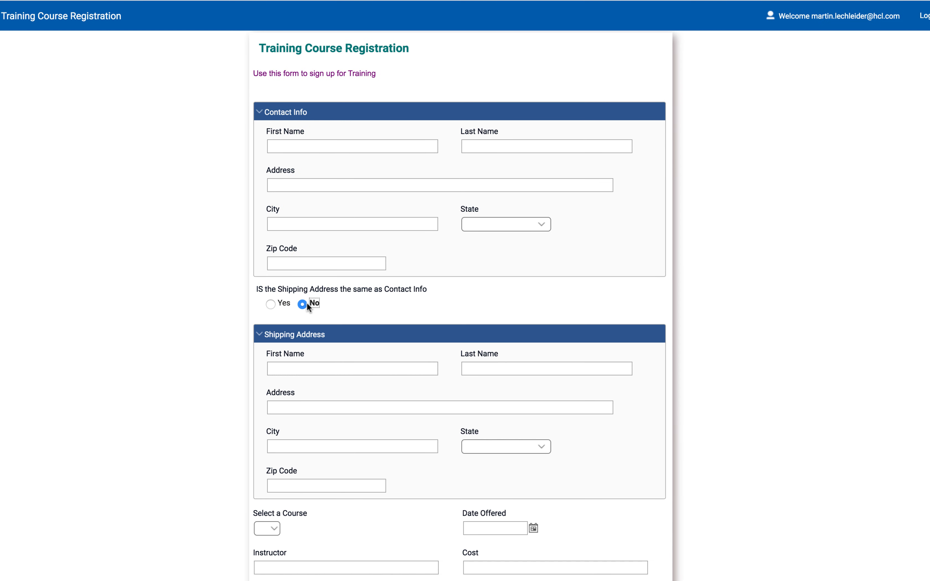
{"action": "left_click", "coordinate": [271, 304]}
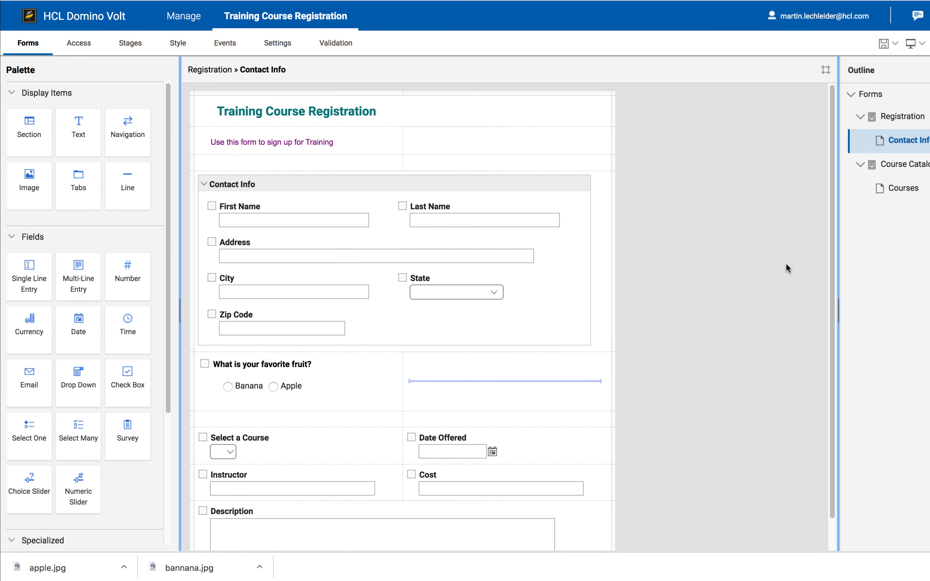
- Add a section beside the "What is your favorite fruit?" question and reduce it to a single column
{"action": "left_click_drag", "start_coordinate": [29, 127], "coordinate": [473, 381]}
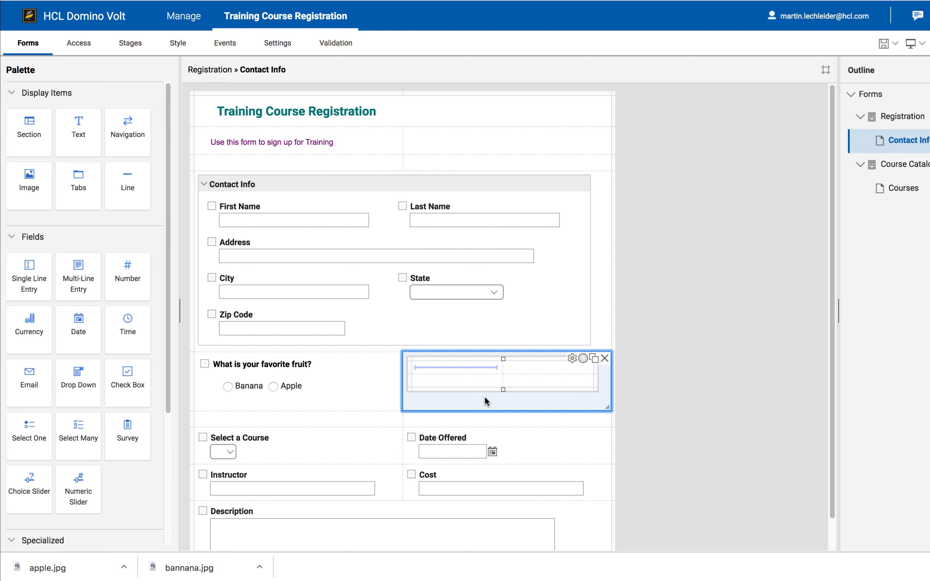
{"action": "left_click", "coordinate": [532, 389]}
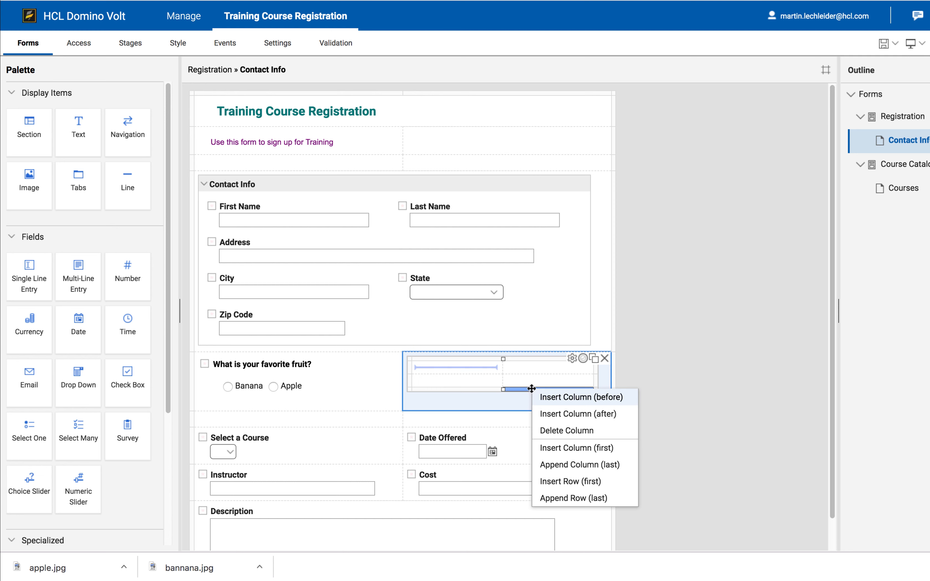
{"action": "left_click", "coordinate": [547, 431]}
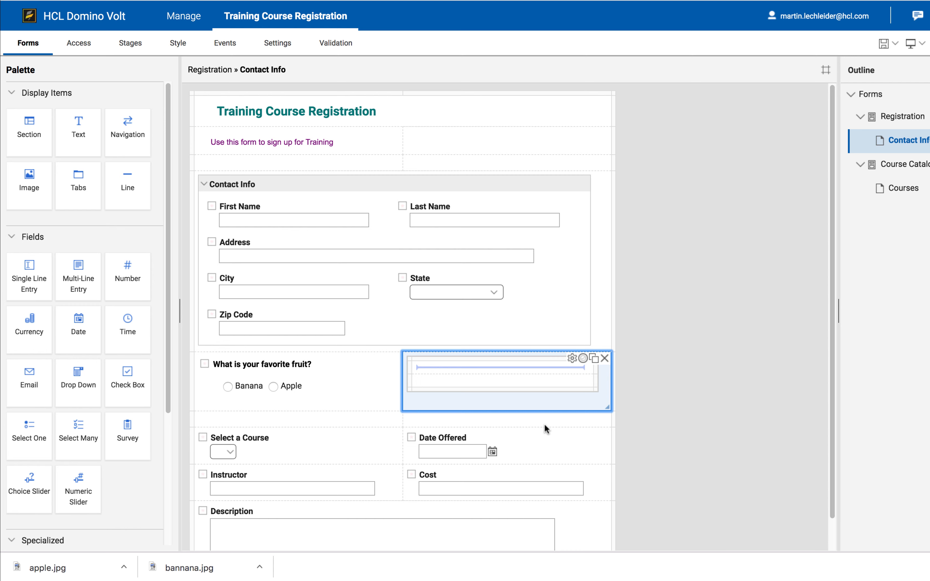
- Turn off the background color and border of the section beside the favorite fruit question
{"action": "left_click", "coordinate": [573, 361]}
{"action": "left_click", "coordinate": [357, 139]}
{"action": "left_click", "coordinate": [289, 199]}
{"action": "left_click", "coordinate": [289, 219]}
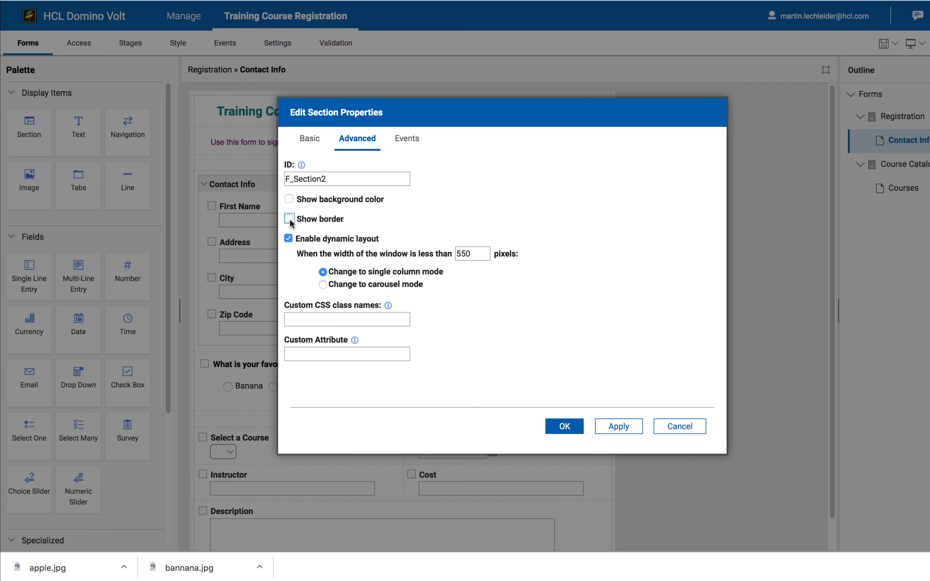
{"action": "left_click", "coordinate": [562, 426]}
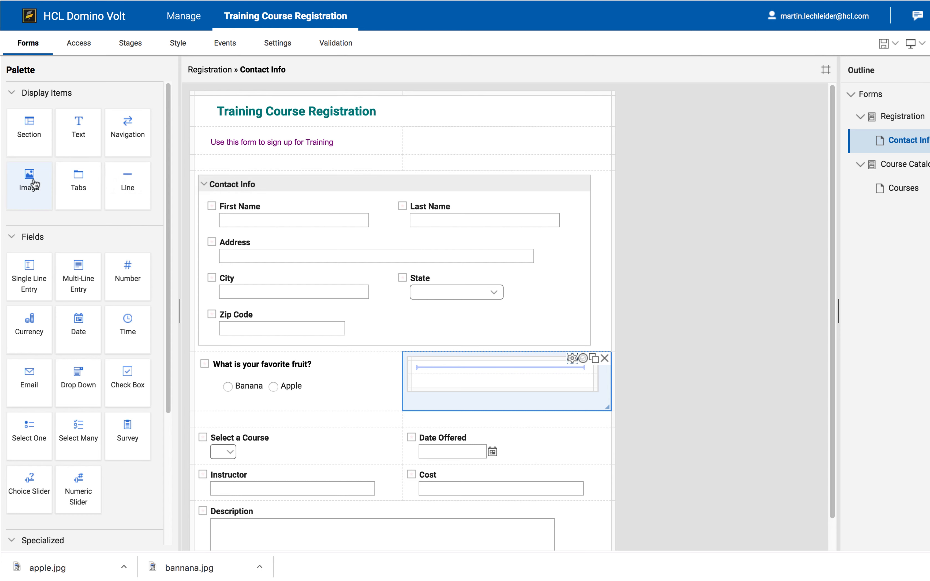
- Add an image to the borderless section, using banana.jpg from the Desktop as its file
{"action": "left_click_drag", "start_coordinate": [32, 178], "coordinate": [430, 334]}
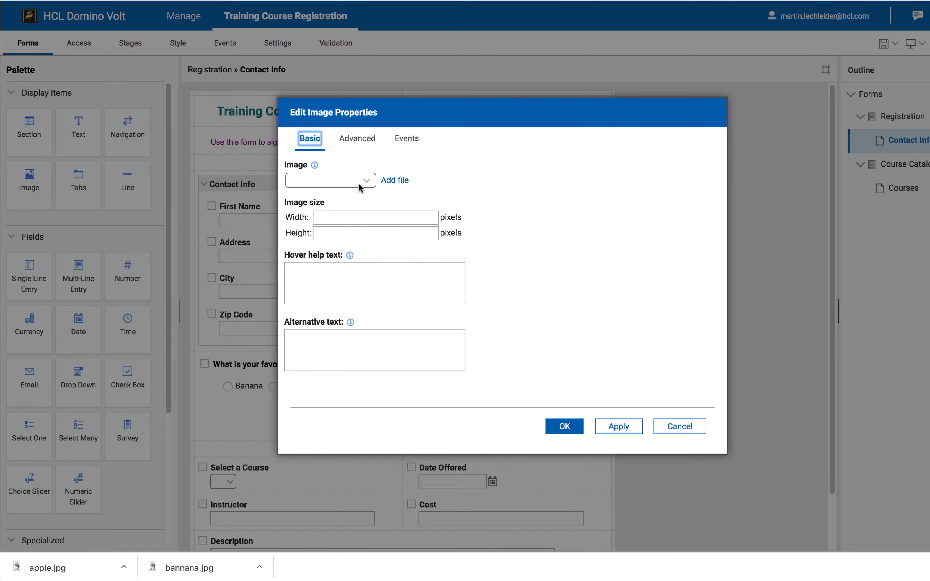
{"action": "left_click", "coordinate": [394, 180]}
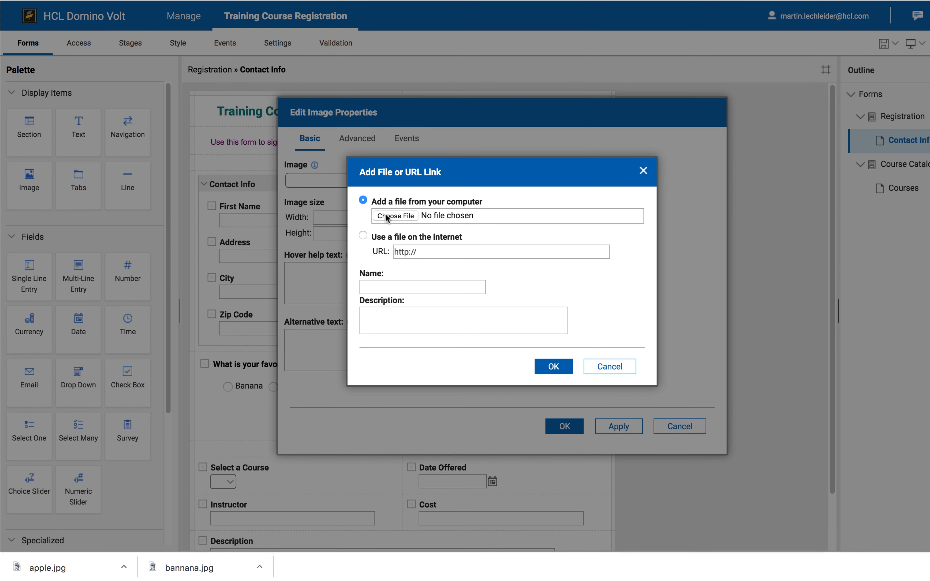
{"action": "left_click", "coordinate": [386, 217]}
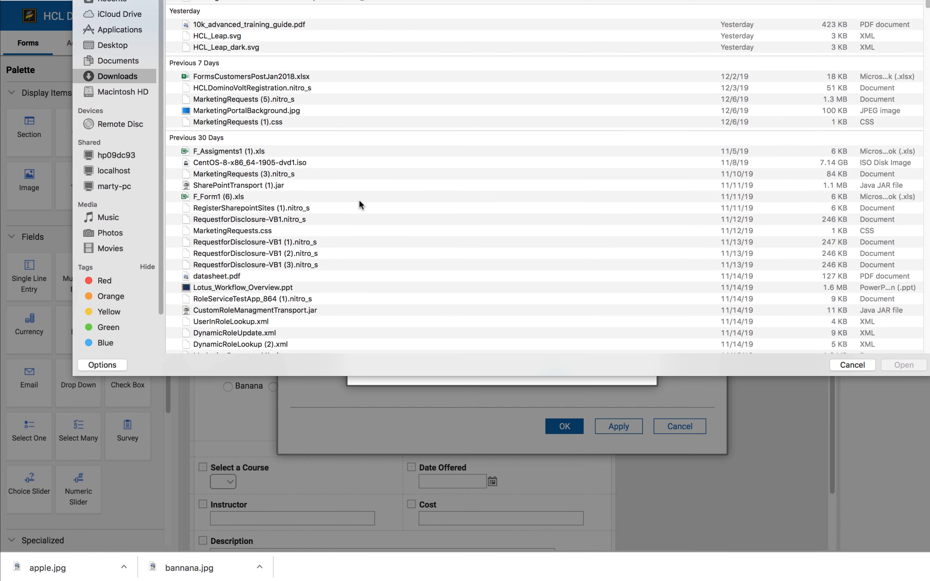
{"action": "left_click", "coordinate": [114, 45]}
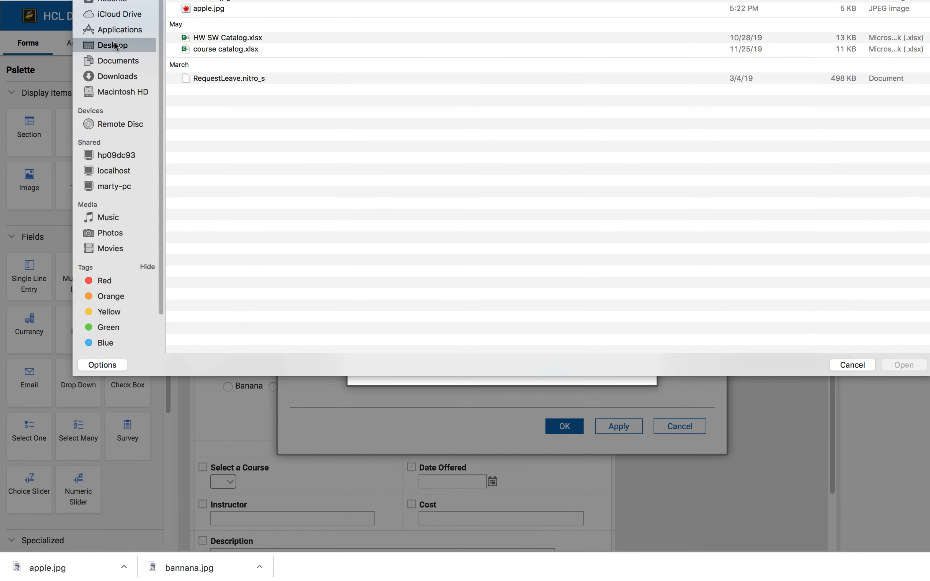
{"action": "left_click", "coordinate": [219, 2]}
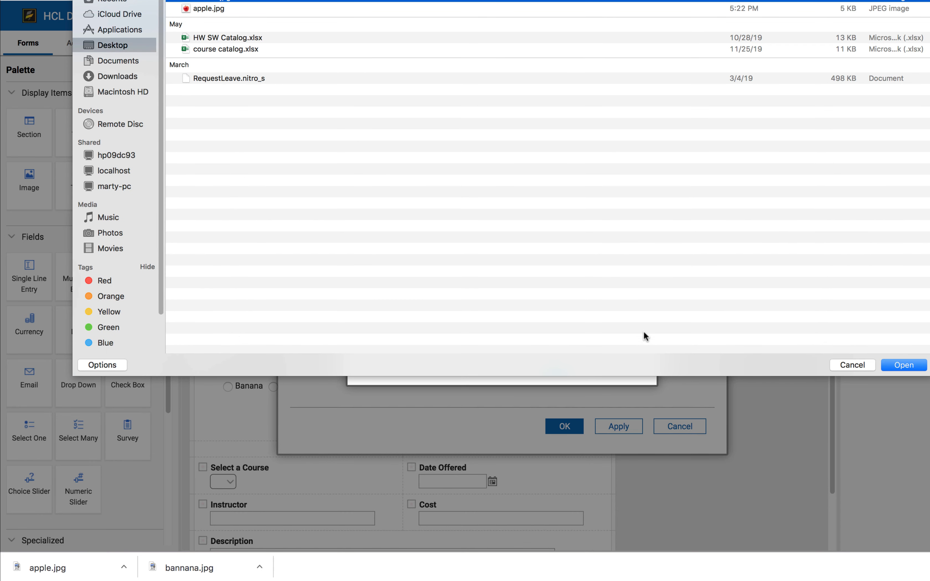
{"action": "left_click", "coordinate": [895, 365]}
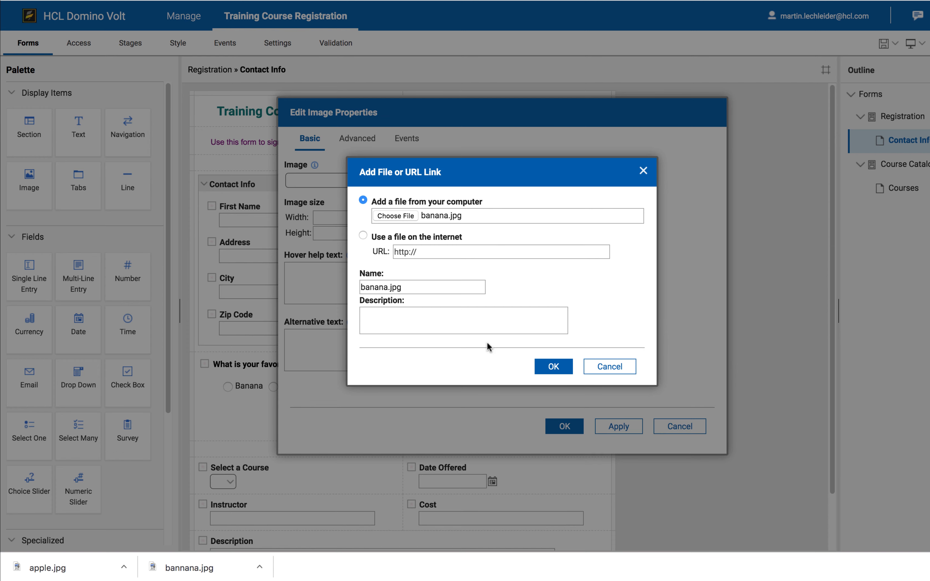
{"action": "left_click", "coordinate": [559, 369]}
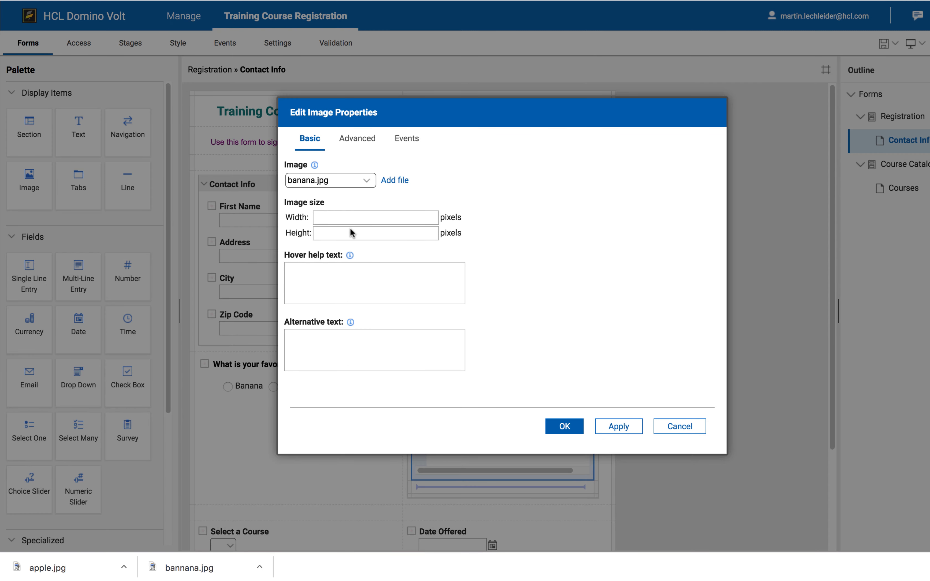
- Set the banana image's height to 75 pixels
{"action": "left_click", "coordinate": [348, 233]}
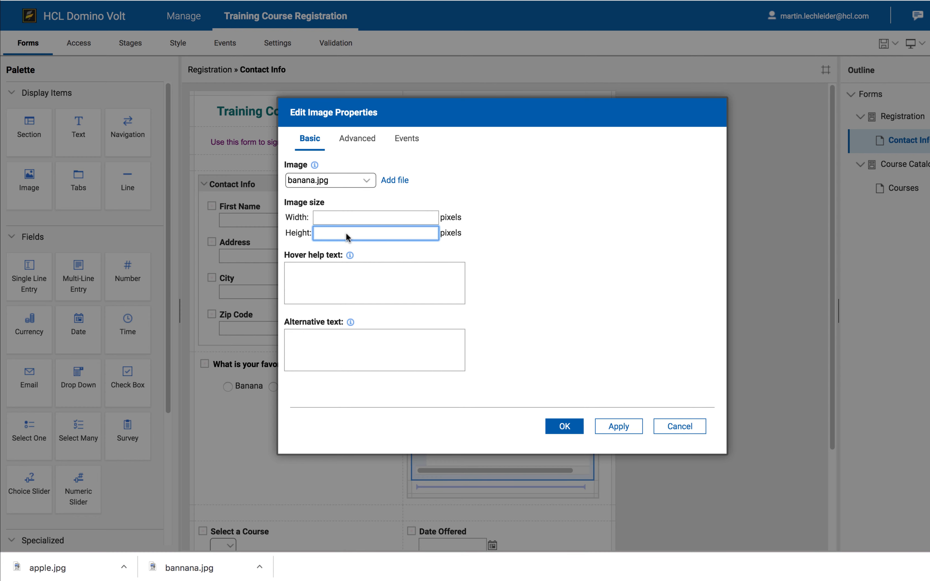
{"action": "type", "text": "75"}
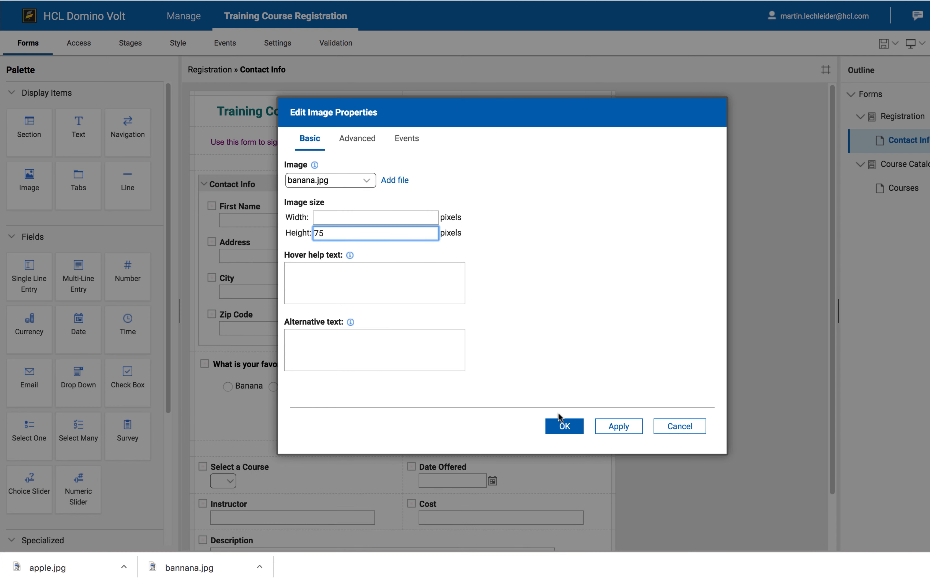
{"action": "left_click", "coordinate": [565, 427]}
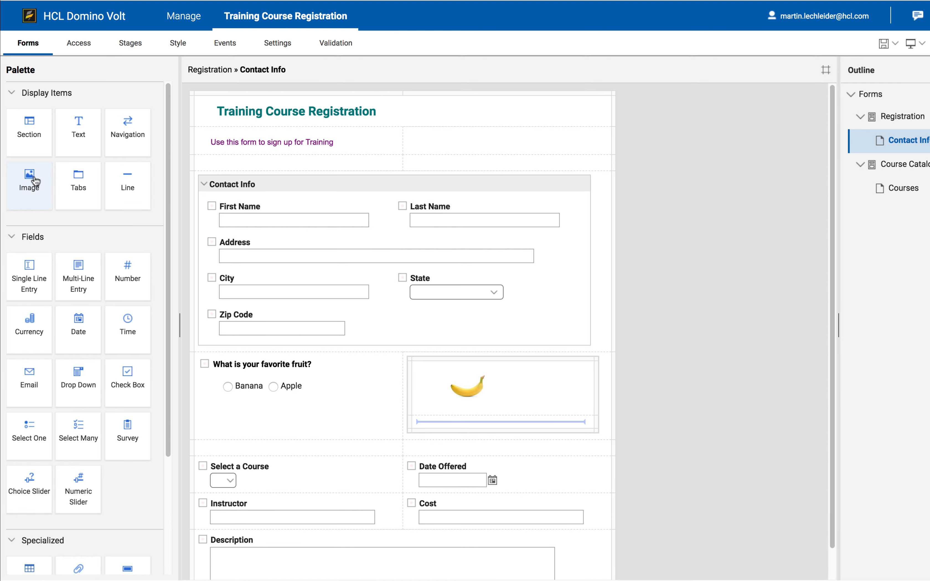
- Add a second image below the banana, using apple.jpg from the Desktop as its file and a height of 75 pixels
{"action": "left_click_drag", "start_coordinate": [30, 176], "coordinate": [315, 187]}
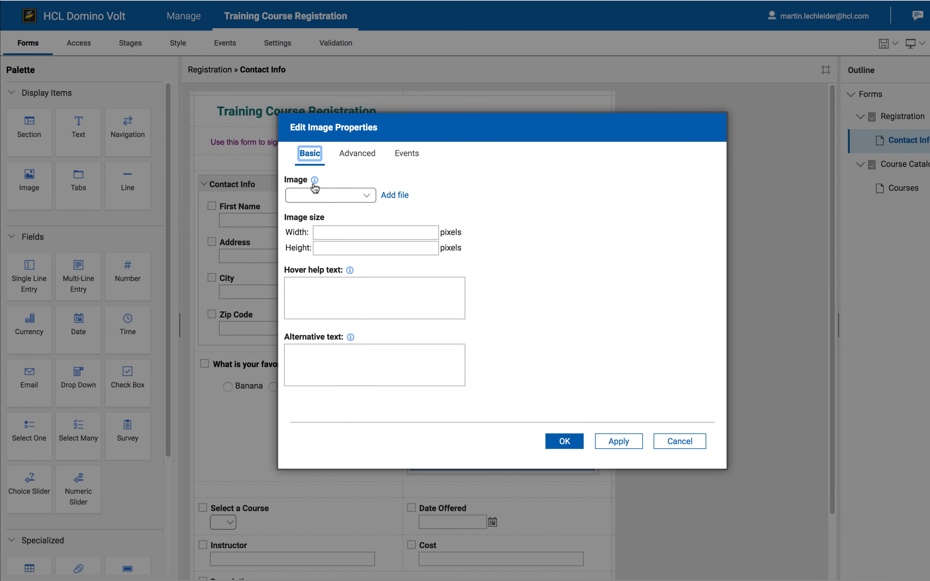
{"action": "left_click", "coordinate": [400, 195]}
{"action": "left_click", "coordinate": [395, 235]}
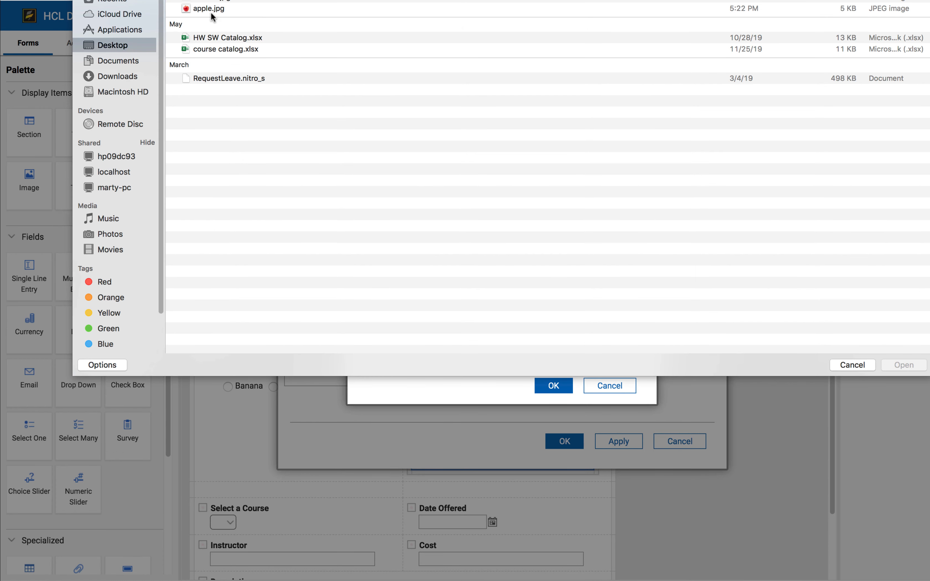
{"action": "left_click", "coordinate": [213, 11]}
{"action": "left_click", "coordinate": [884, 364]}
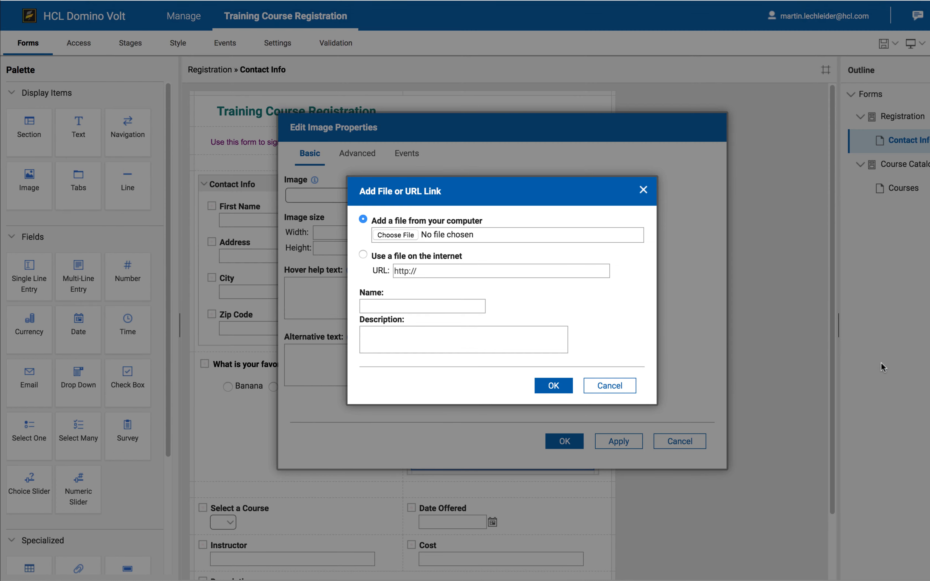
{"action": "left_click", "coordinate": [554, 386]}
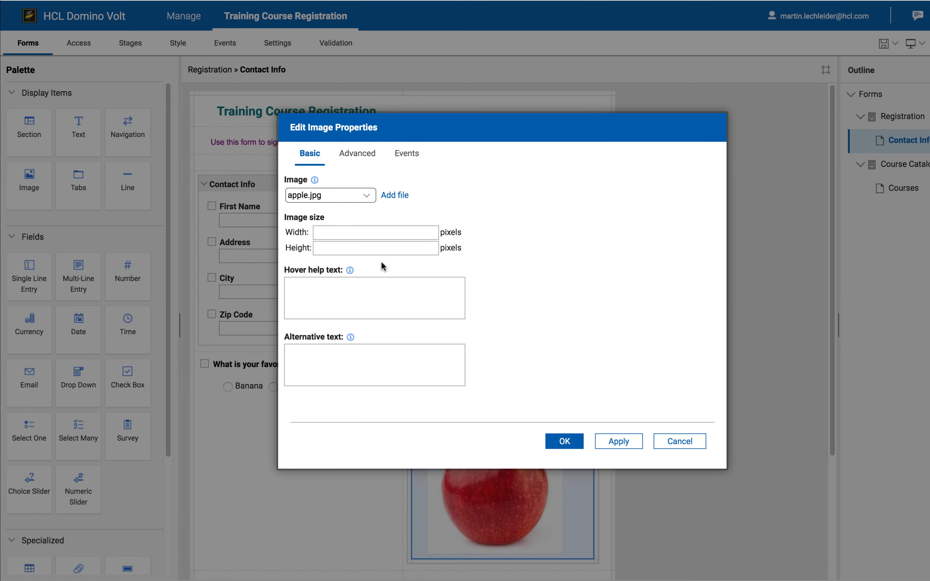
{"action": "left_click", "coordinate": [378, 252]}
{"action": "type", "text": "75"}
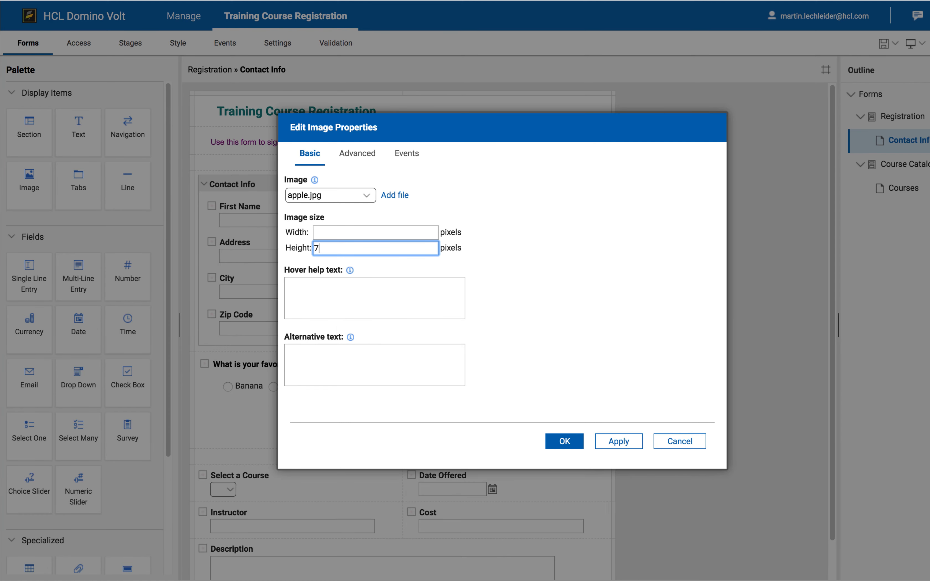
{"action": "left_click", "coordinate": [577, 441]}
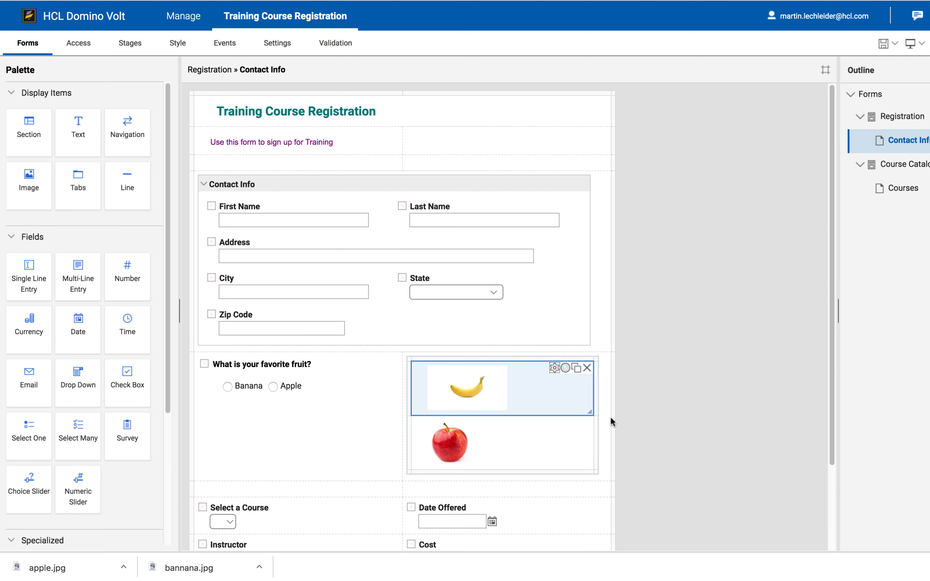
- Add a rule to show the banana image when "What is your favorite fruit?" equals Banana
{"action": "left_click", "coordinate": [566, 369]}
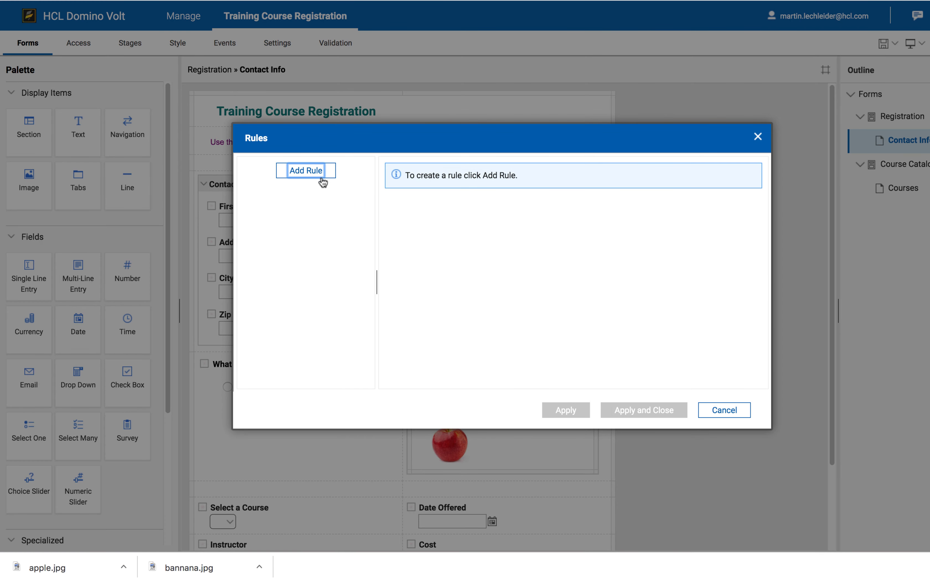
{"action": "left_click", "coordinate": [322, 180]}
{"action": "left_click", "coordinate": [618, 212]}
{"action": "left_click", "coordinate": [615, 198]}
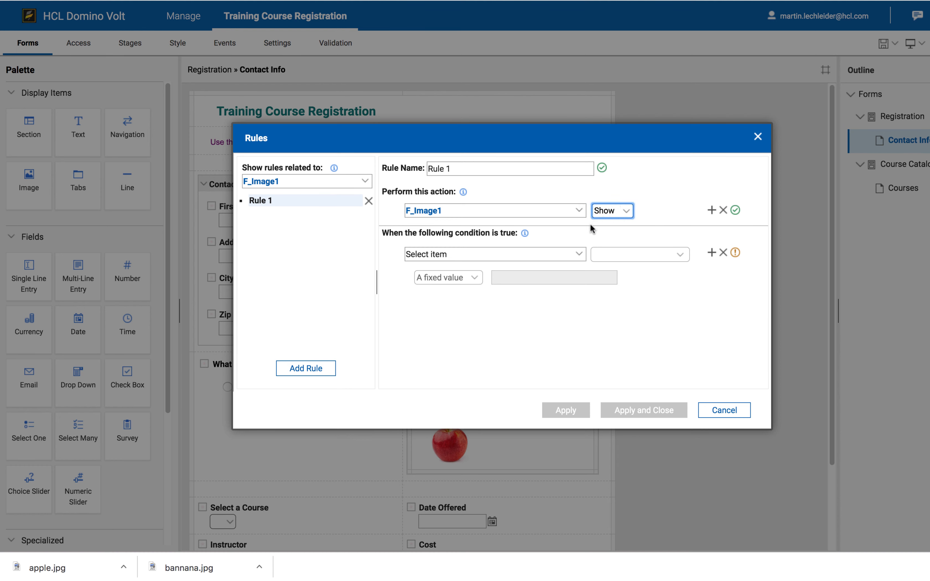
{"action": "left_click", "coordinate": [578, 257]}
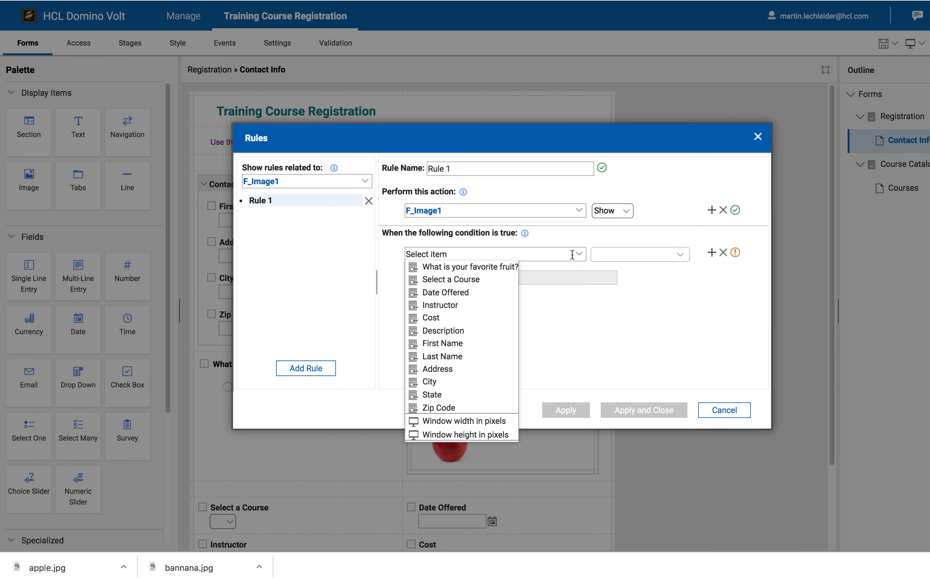
{"action": "left_click", "coordinate": [505, 268]}
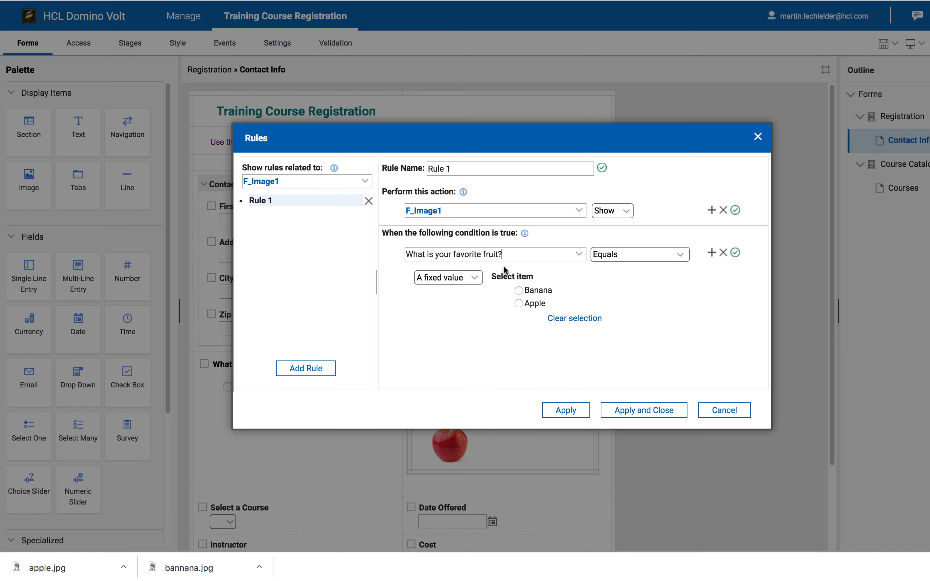
{"action": "left_click", "coordinate": [518, 291]}
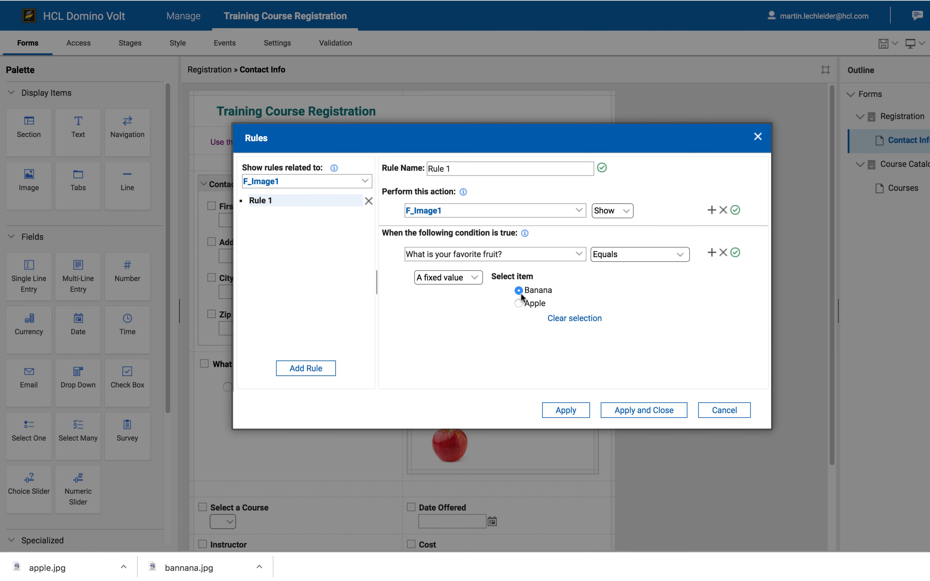
{"action": "left_click", "coordinate": [621, 410]}
- Add a rule to show the apple image when "What is your favorite fruit?" equals Apple
{"action": "left_click", "coordinate": [550, 431]}
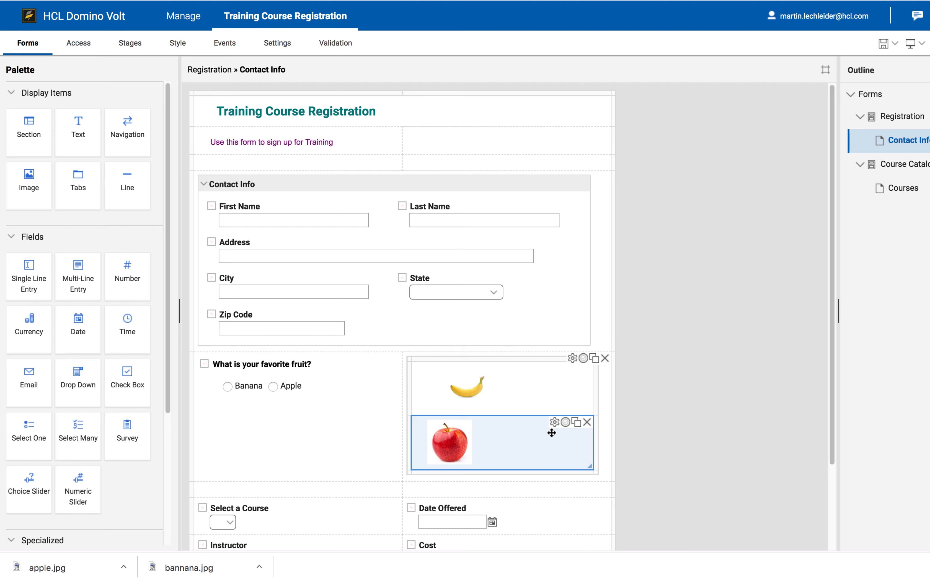
{"action": "left_click", "coordinate": [566, 422]}
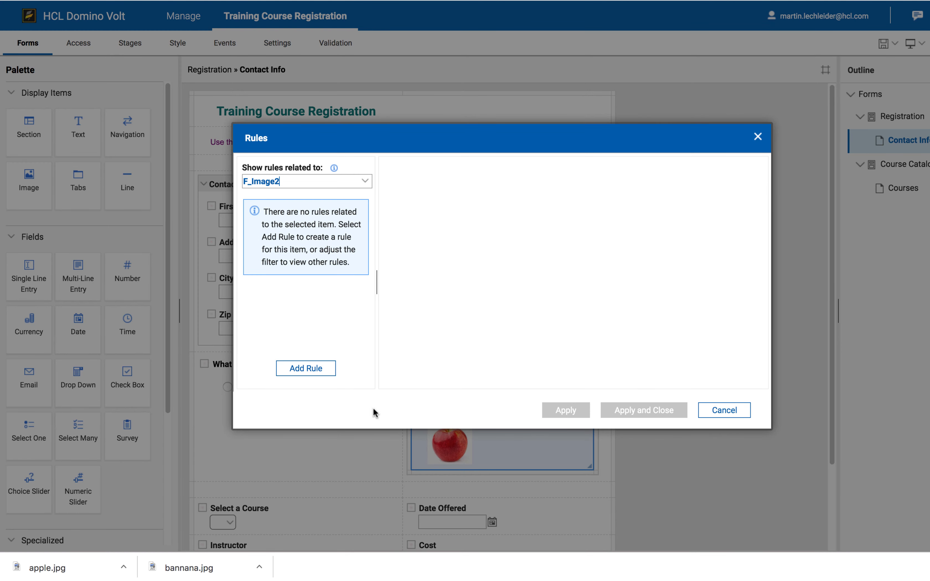
{"action": "left_click", "coordinate": [326, 371]}
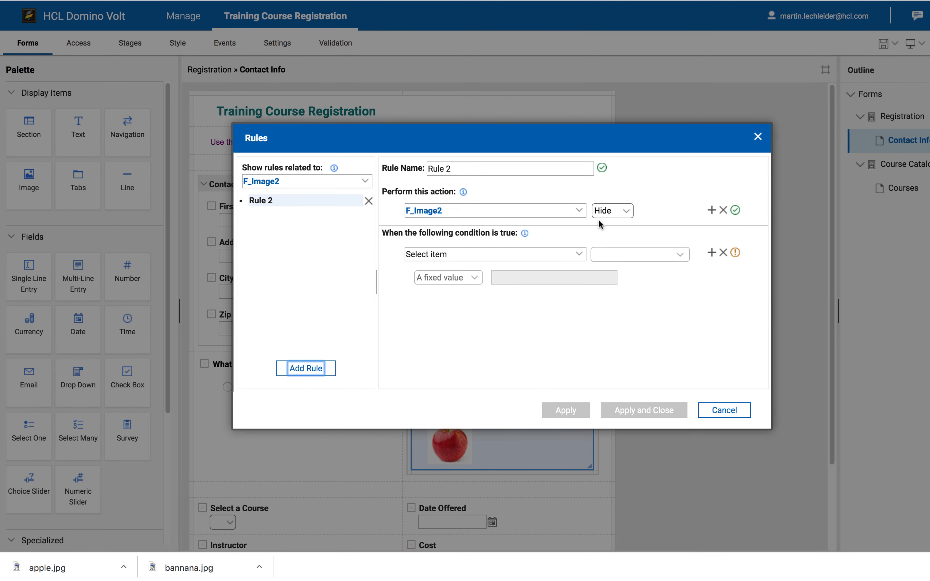
{"action": "left_click", "coordinate": [607, 212]}
{"action": "left_click", "coordinate": [607, 200]}
{"action": "left_click", "coordinate": [581, 256]}
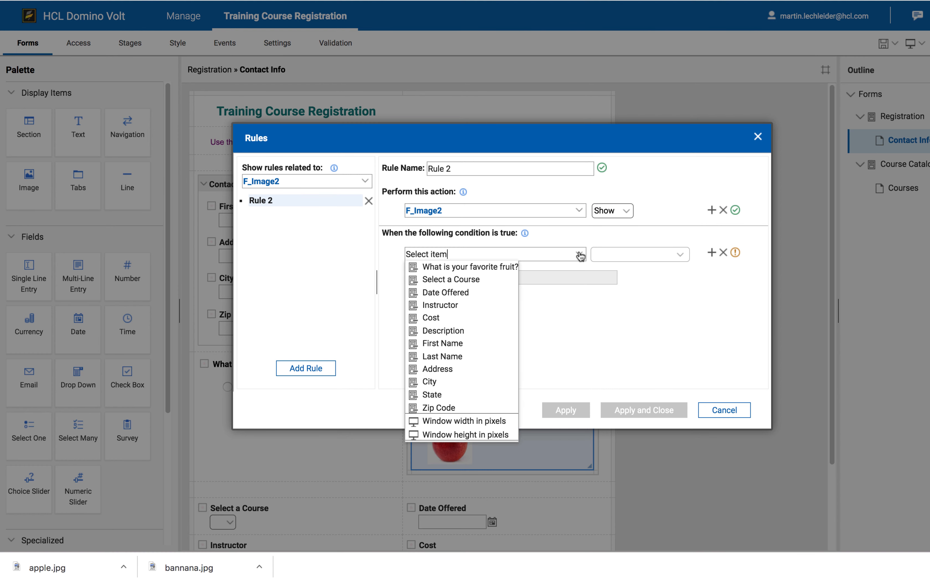
{"action": "left_click", "coordinate": [503, 266]}
{"action": "left_click", "coordinate": [518, 304]}
{"action": "left_click", "coordinate": [637, 411]}
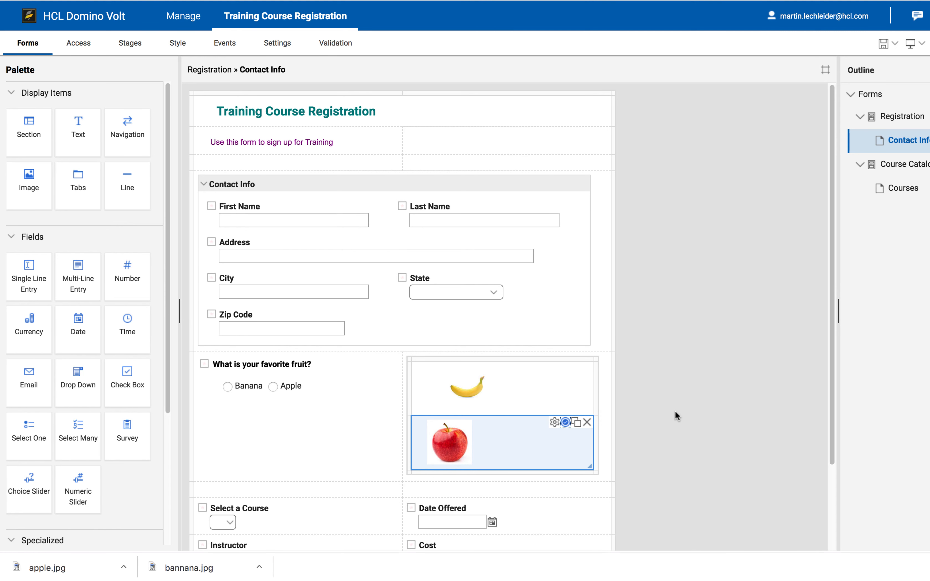
- Preview the form and test the fruit image rules with both the Apple and Banana answers
{"action": "left_click", "coordinate": [911, 43]}
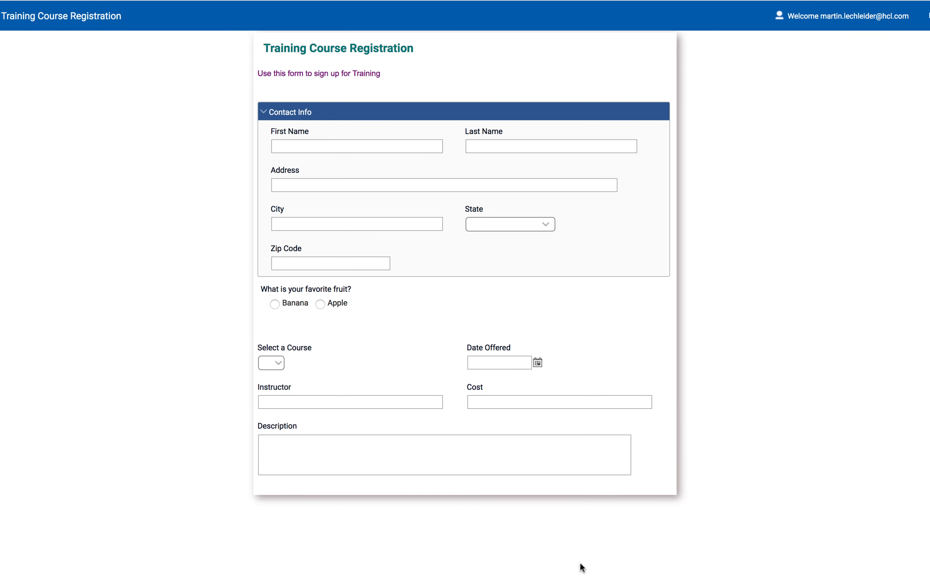
{"action": "left_click", "coordinate": [321, 305]}
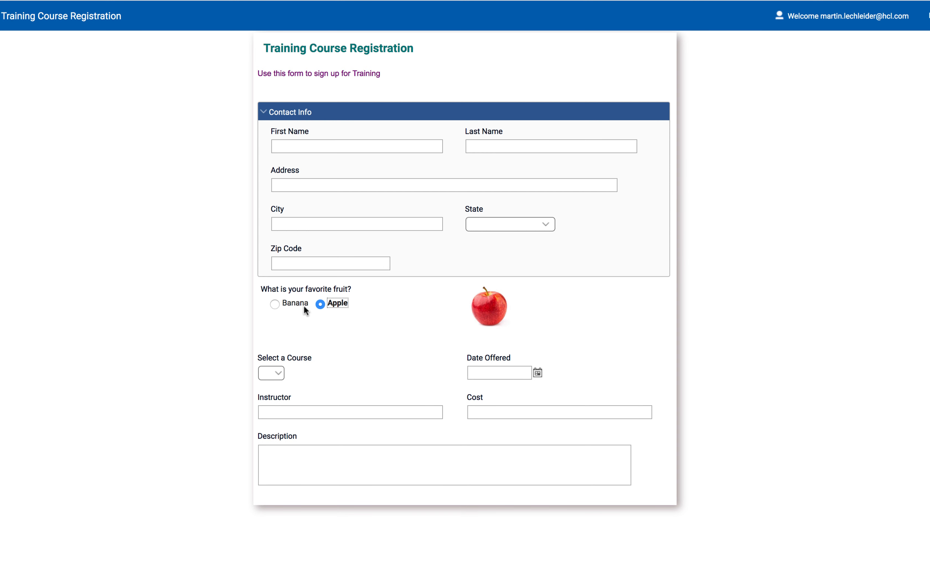
{"action": "left_click", "coordinate": [275, 305]}
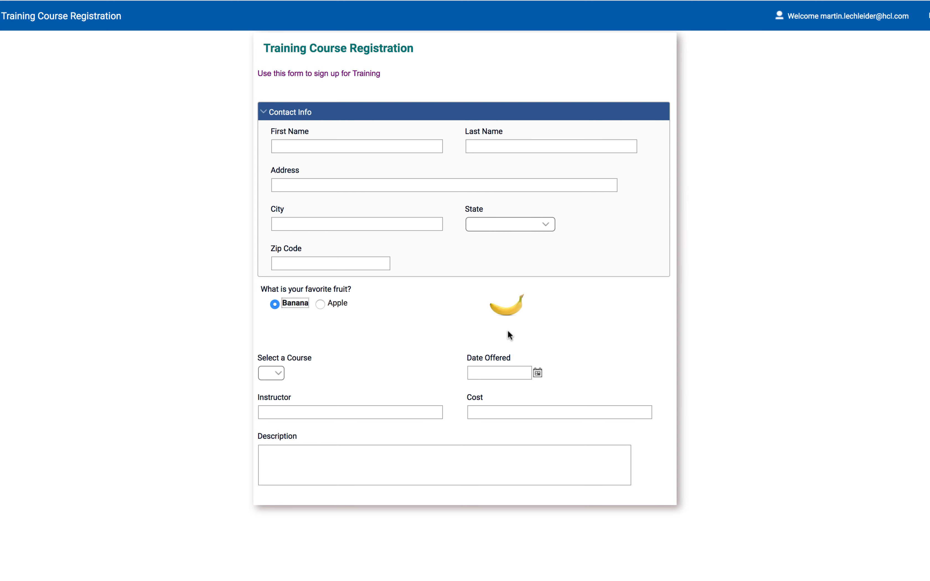
{"action": "left_click", "coordinate": [321, 304]}
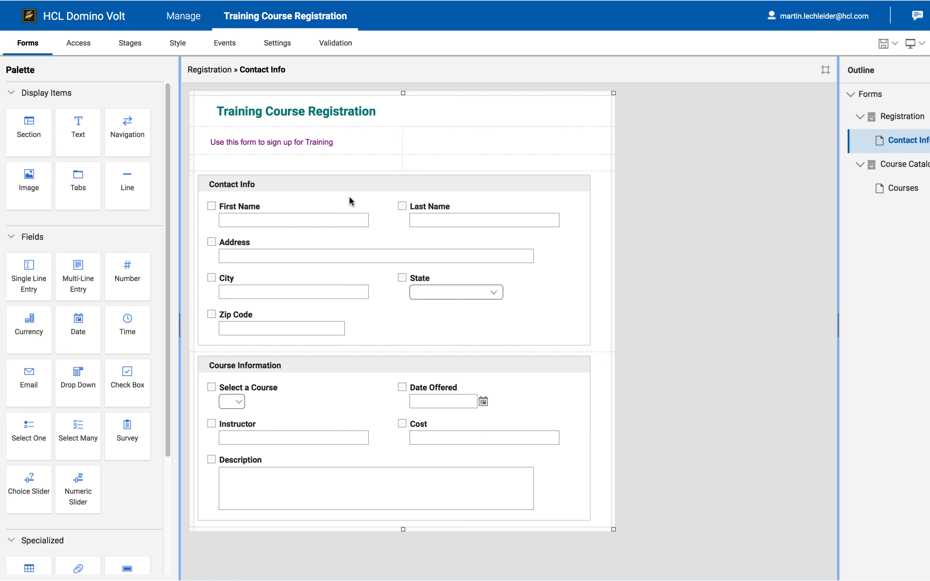
- Add an empty section above Contact Info and widen it across both form columns
{"action": "mouse_move", "coordinate": [389, 396]}
{"action": "left_click_drag", "start_coordinate": [26, 135], "coordinate": [246, 165]}
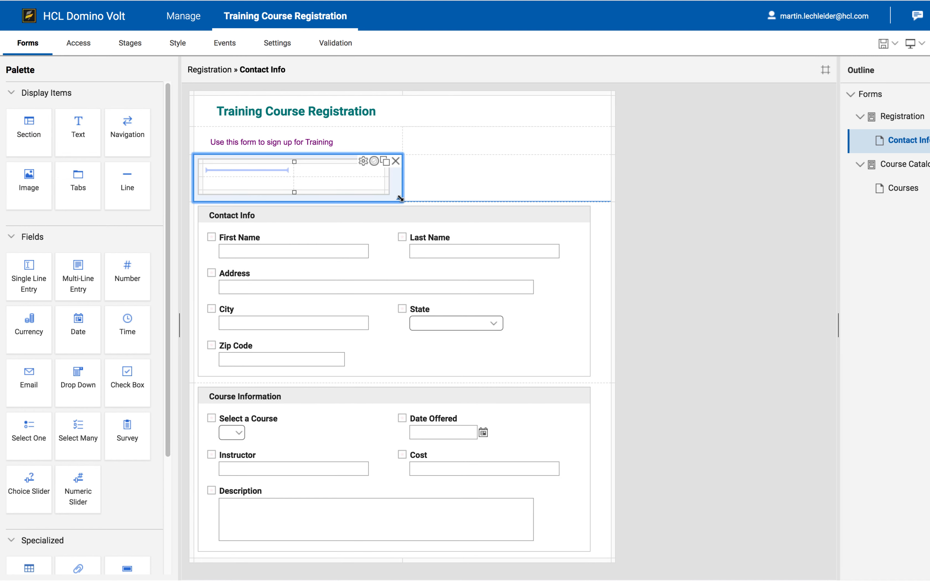
{"action": "left_click_drag", "start_coordinate": [400, 198], "coordinate": [587, 195]}
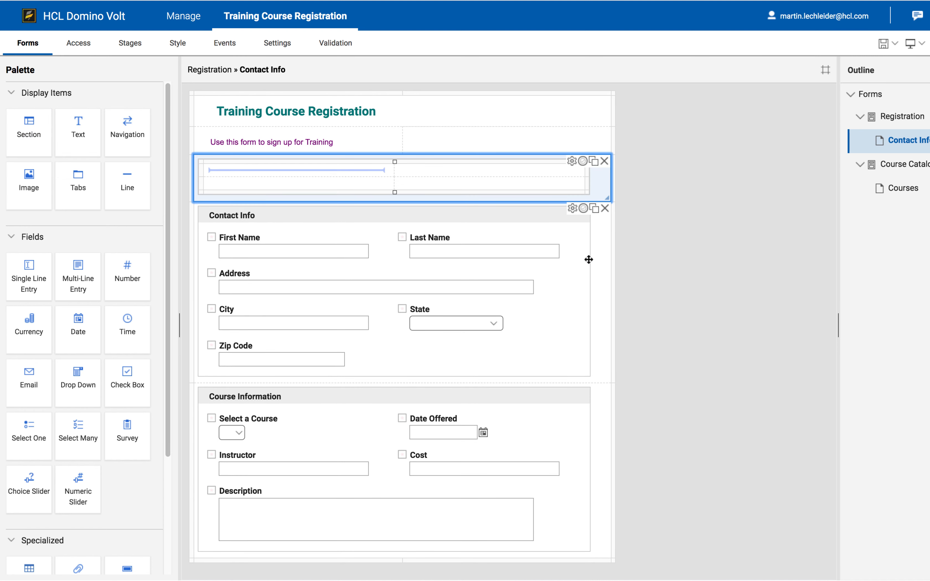
- Move the Contact Info and Course Information sections into the empty section and widen each across both of its columns
{"action": "left_click_drag", "start_coordinate": [591, 255], "coordinate": [396, 260]}
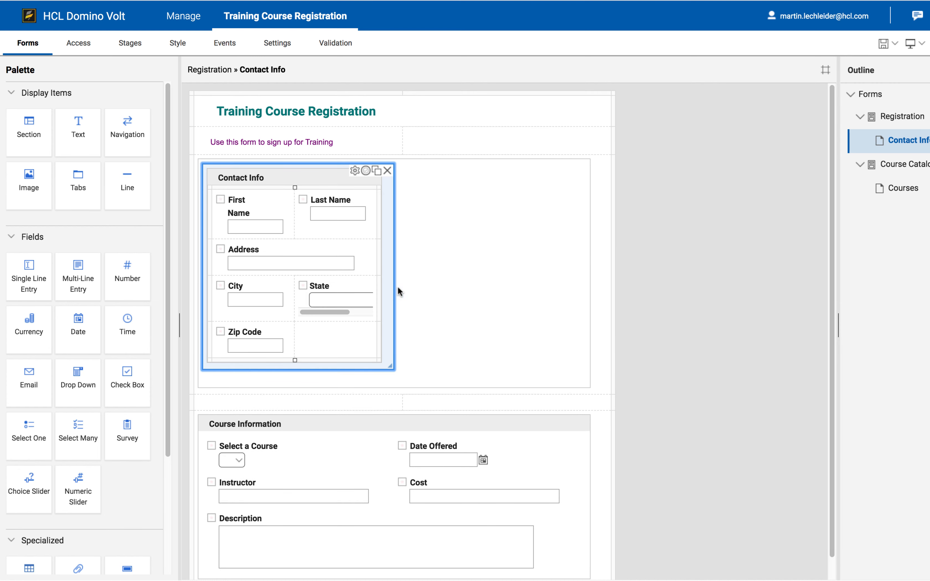
{"action": "left_click_drag", "start_coordinate": [389, 365], "coordinate": [582, 344]}
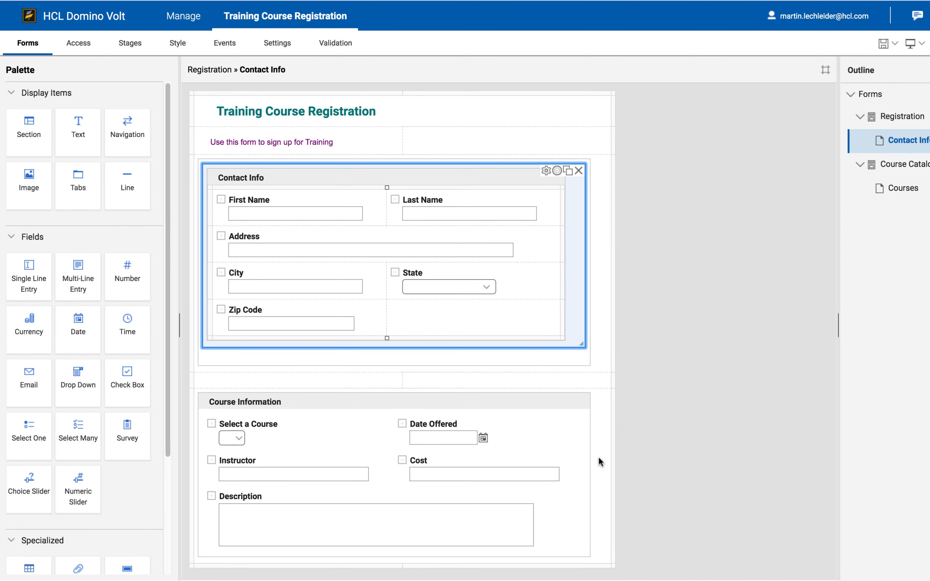
{"action": "left_click_drag", "start_coordinate": [588, 449], "coordinate": [333, 366]}
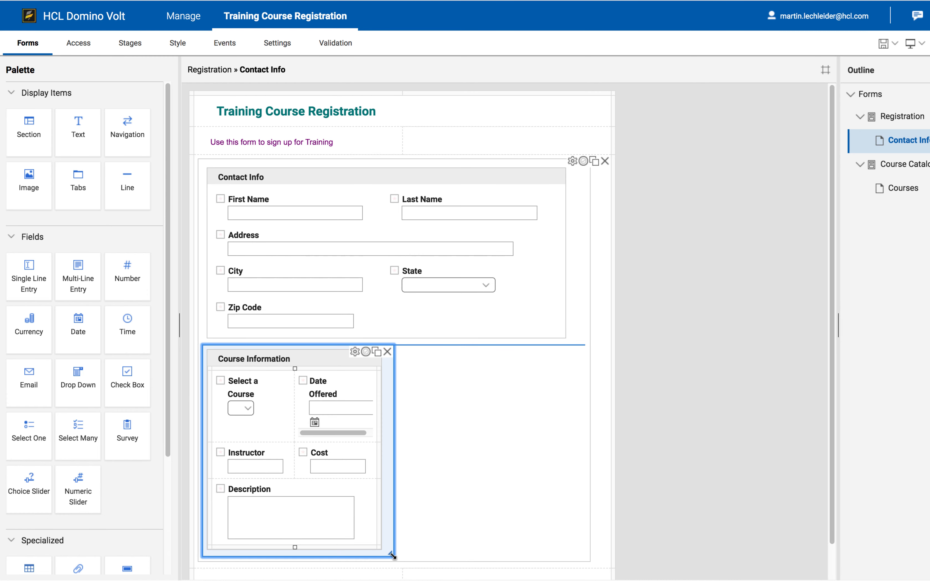
{"action": "left_click_drag", "start_coordinate": [392, 555], "coordinate": [534, 538]}
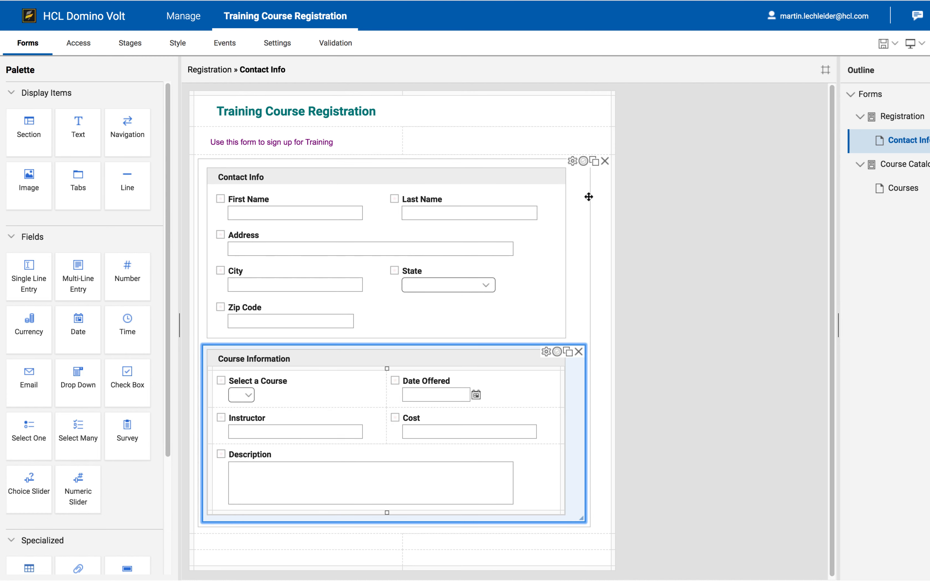
- Enable dynamic layout on the outer section, changing to carousel mode when the window width is less than 2000 pixels
{"action": "left_click", "coordinate": [572, 162]}
{"action": "left_click", "coordinate": [347, 156]}
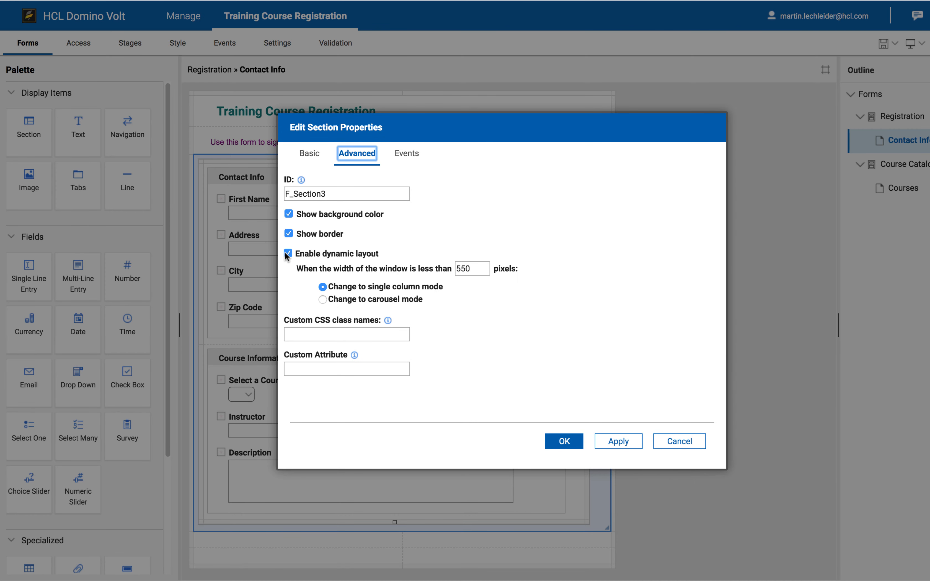
{"action": "left_click", "coordinate": [322, 300]}
{"action": "left_click_drag", "start_coordinate": [481, 269], "coordinate": [457, 269]}
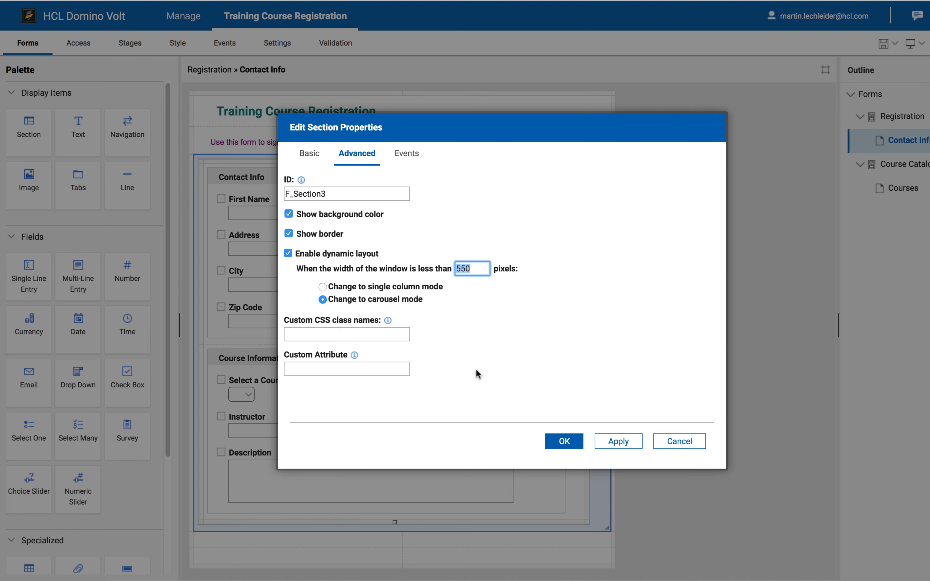
{"action": "type", "text": "2,00"}
{"action": "type", "text": "000"}
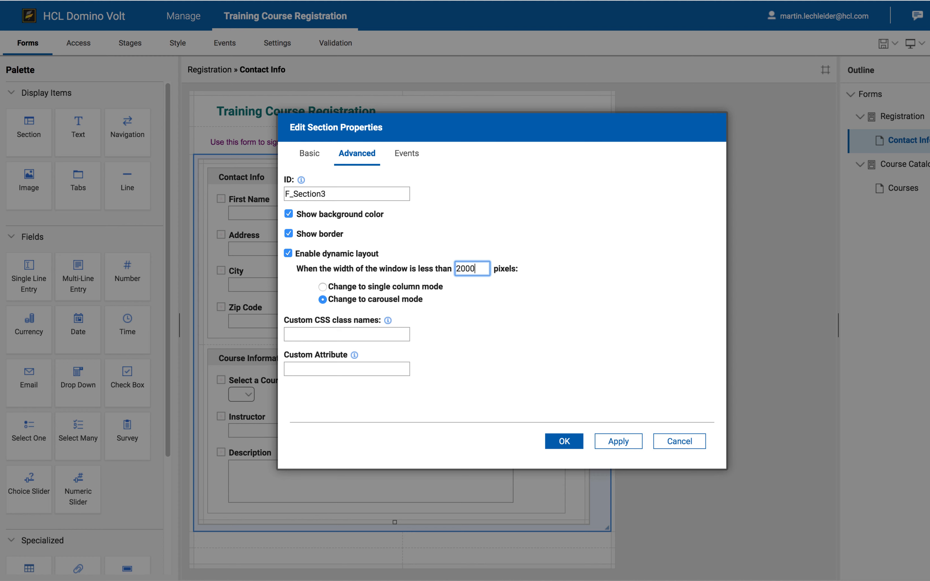
{"action": "left_click", "coordinate": [560, 442]}
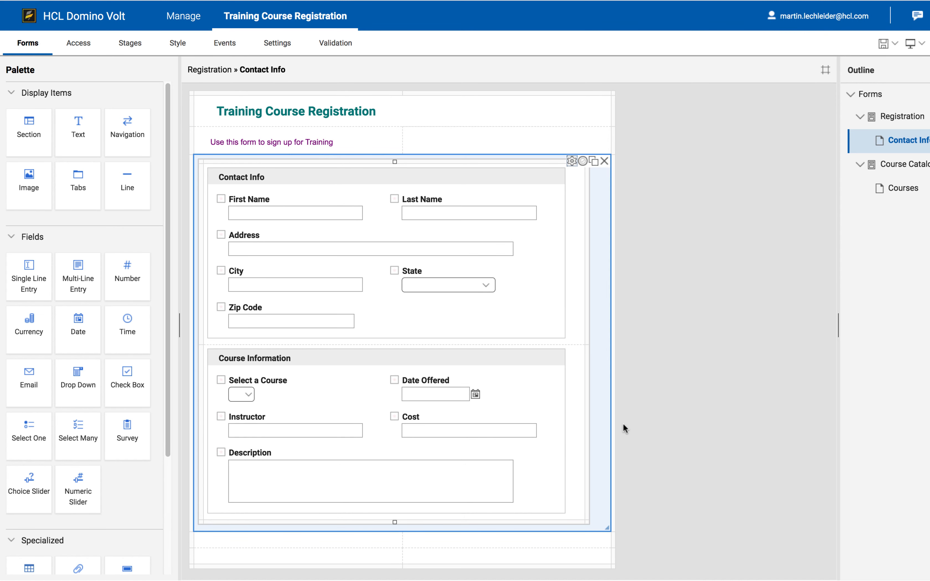
- Preview the registration form and page back and forth between the Contact Info and Course Information sections of the carousel
{"action": "left_click", "coordinate": [913, 45]}
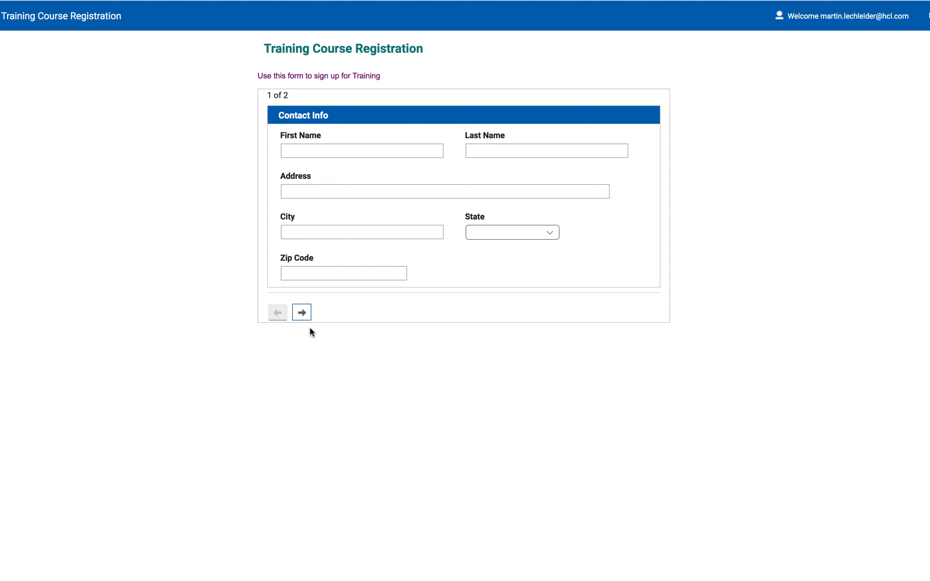
{"action": "left_click", "coordinate": [302, 314]}
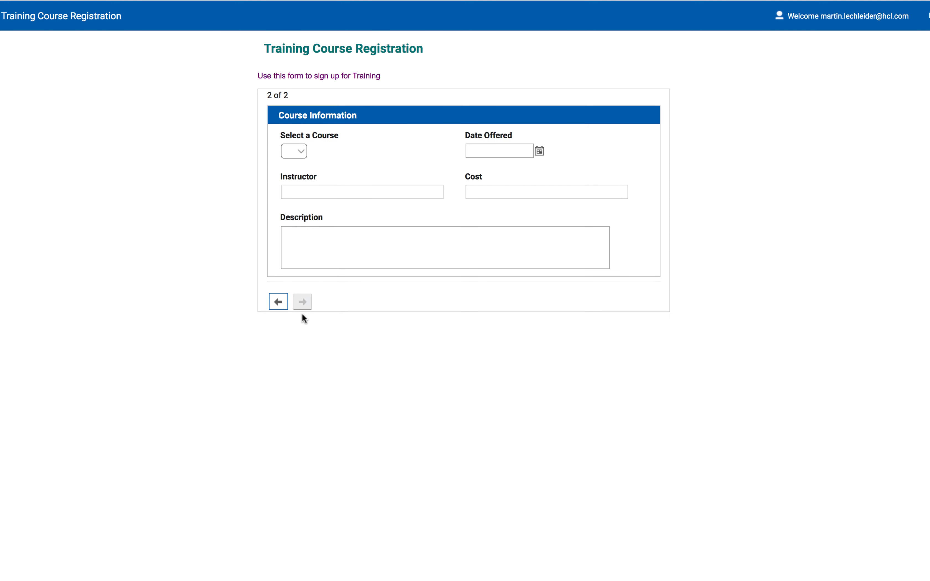
{"action": "left_click", "coordinate": [277, 302]}
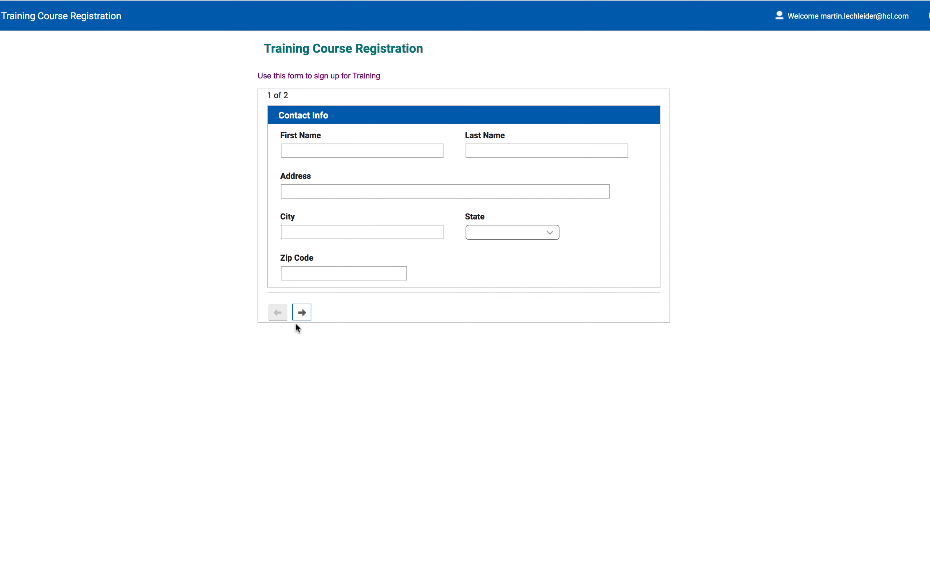
{"action": "left_click", "coordinate": [302, 315]}
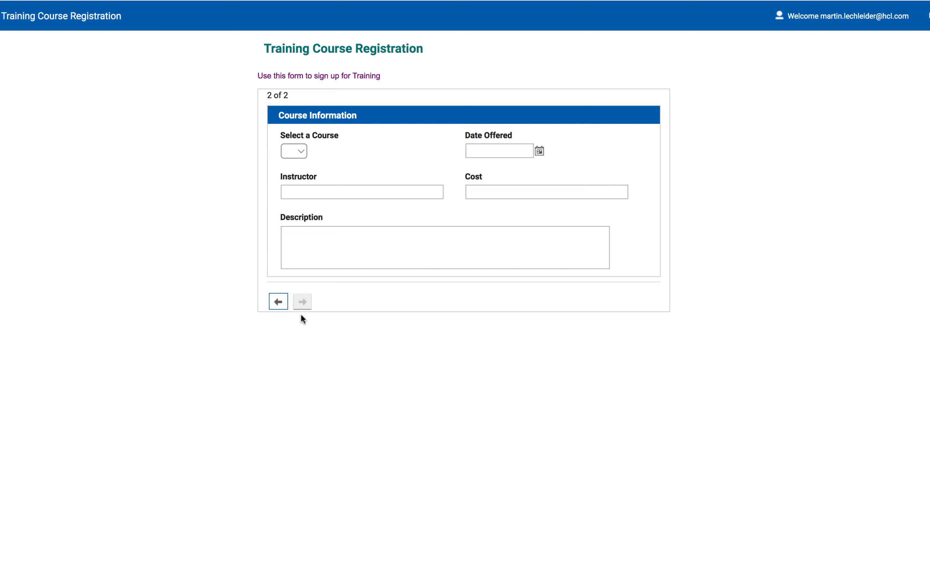
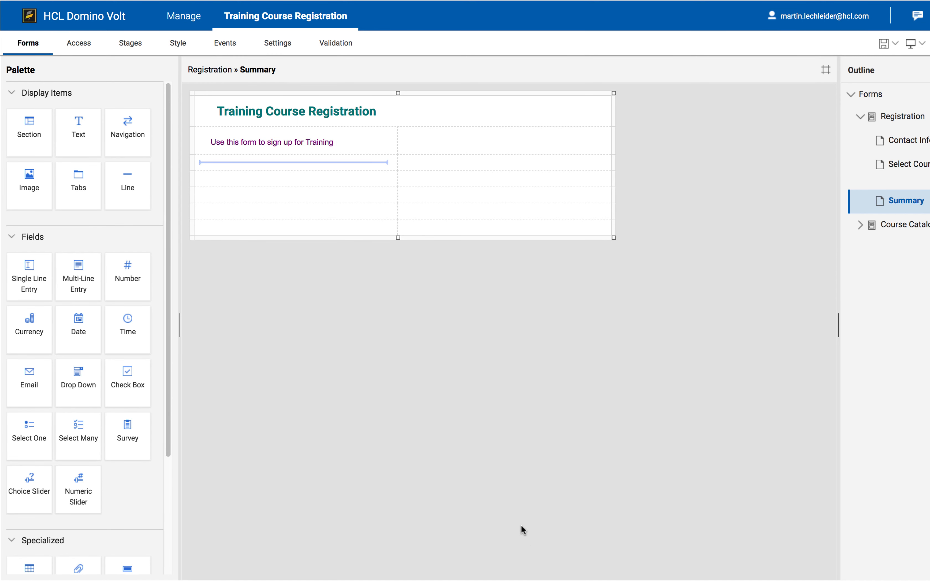
- Add a text item reading "Summary" below the sign-up instruction on the Summary page, in bold at font size 16
{"action": "left_click_drag", "start_coordinate": [79, 128], "coordinate": [254, 169]}
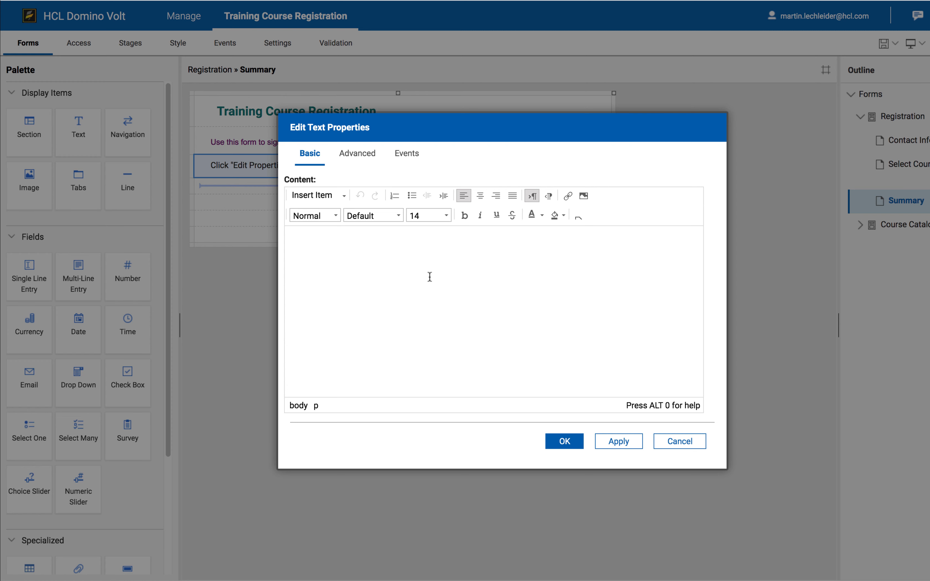
{"action": "type", "text": "Summary"}
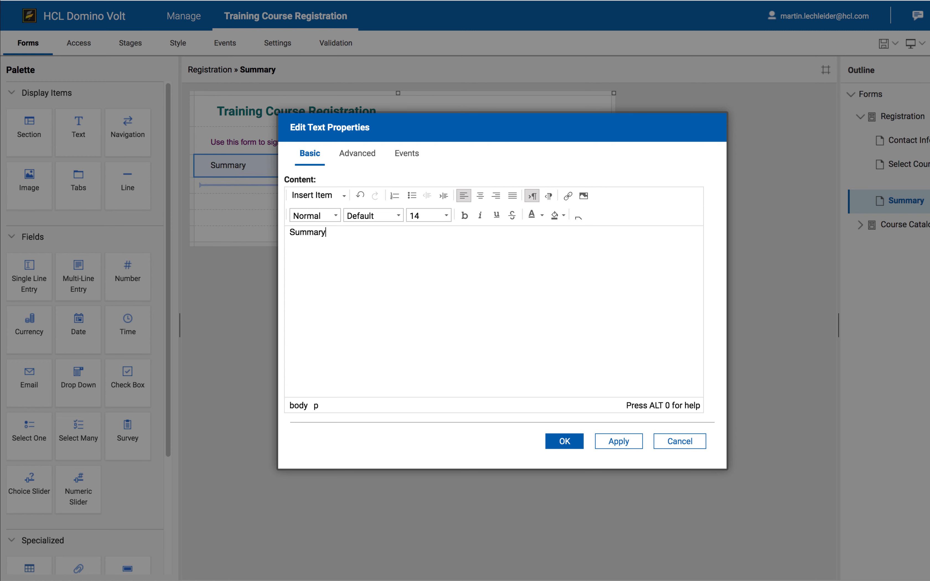
{"action": "left_click_drag", "start_coordinate": [326, 232], "coordinate": [278, 231]}
{"action": "left_click", "coordinate": [466, 214]}
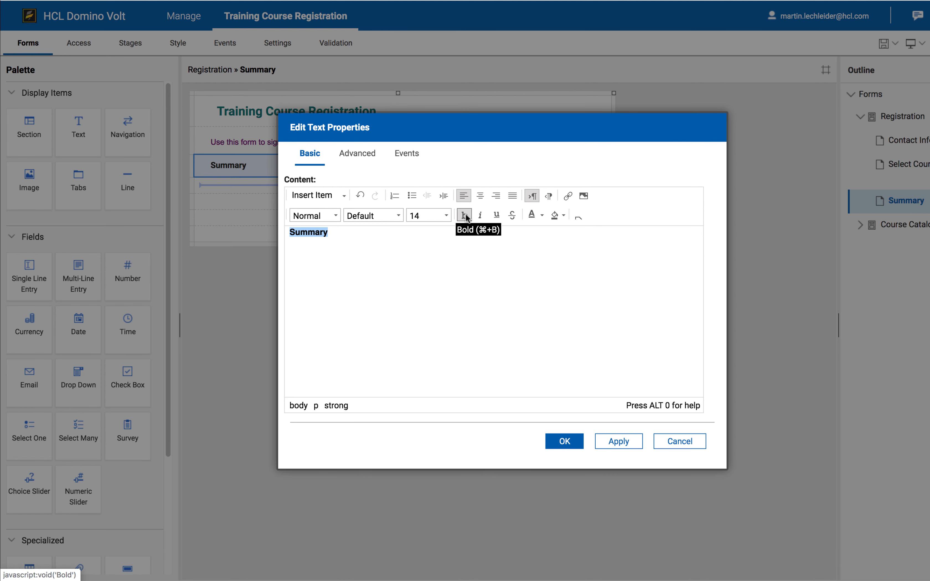
{"action": "left_click", "coordinate": [446, 215]}
{"action": "scroll", "coordinate": [450, 312], "scroll_direction": "down", "scroll_amount": 2}
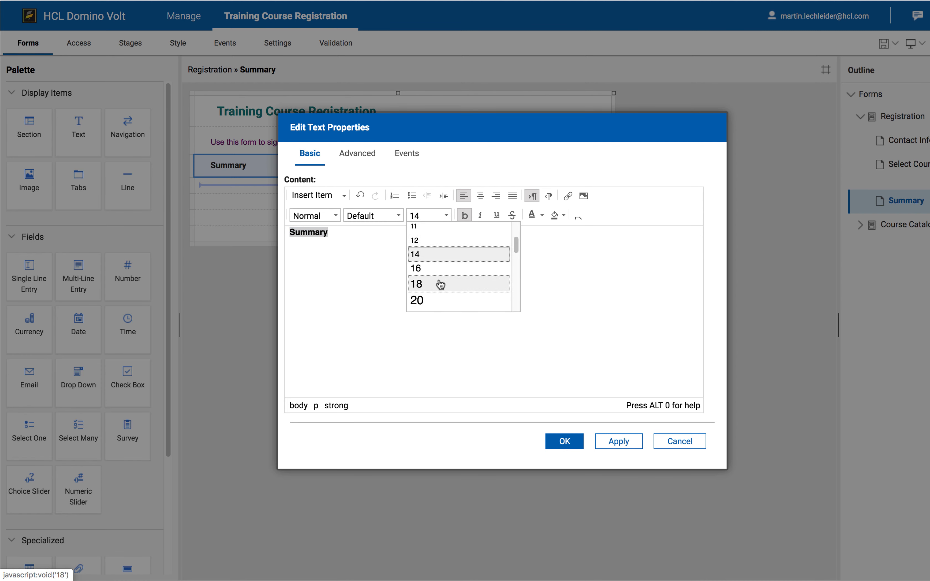
{"action": "left_click", "coordinate": [422, 268]}
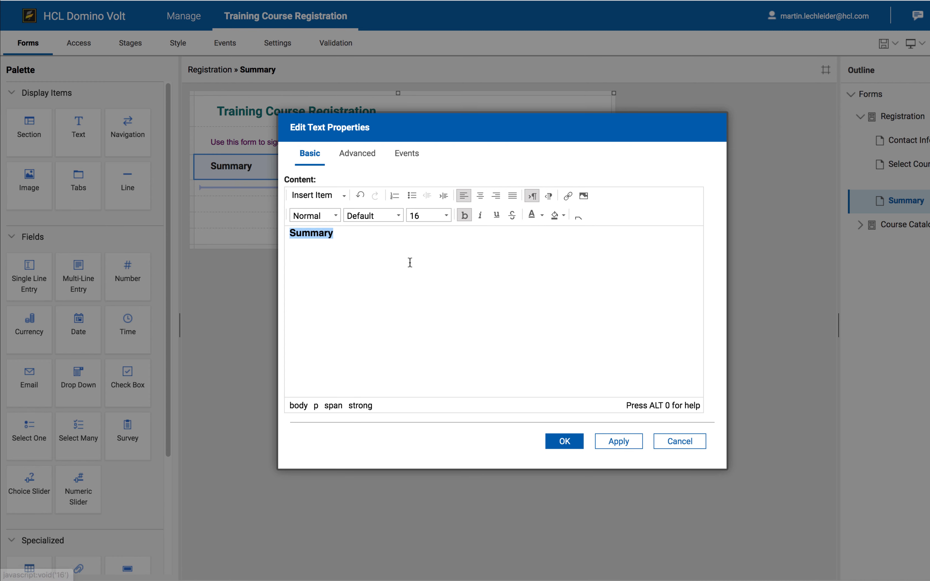
{"action": "left_click", "coordinate": [336, 217]}
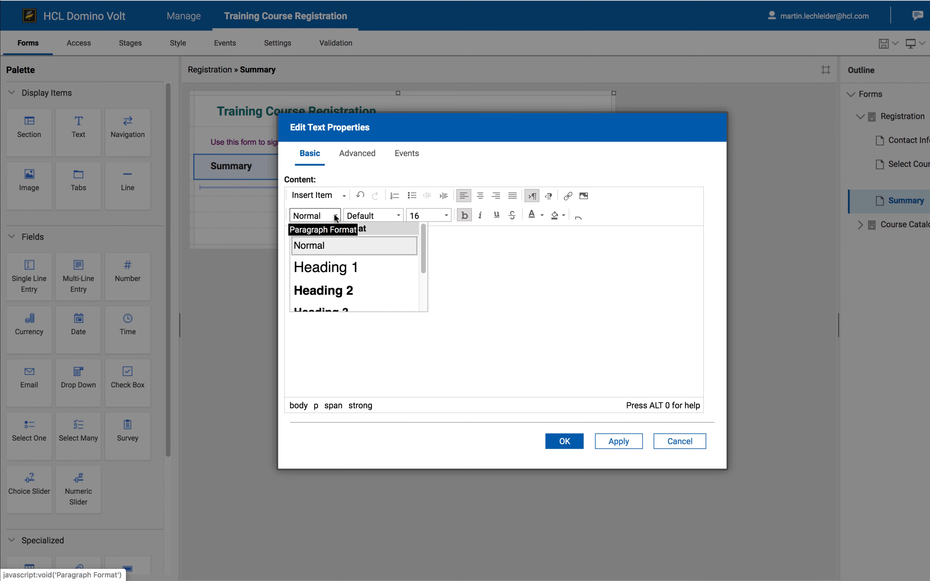
{"action": "left_click", "coordinate": [554, 291]}
{"action": "left_click", "coordinate": [566, 442]}
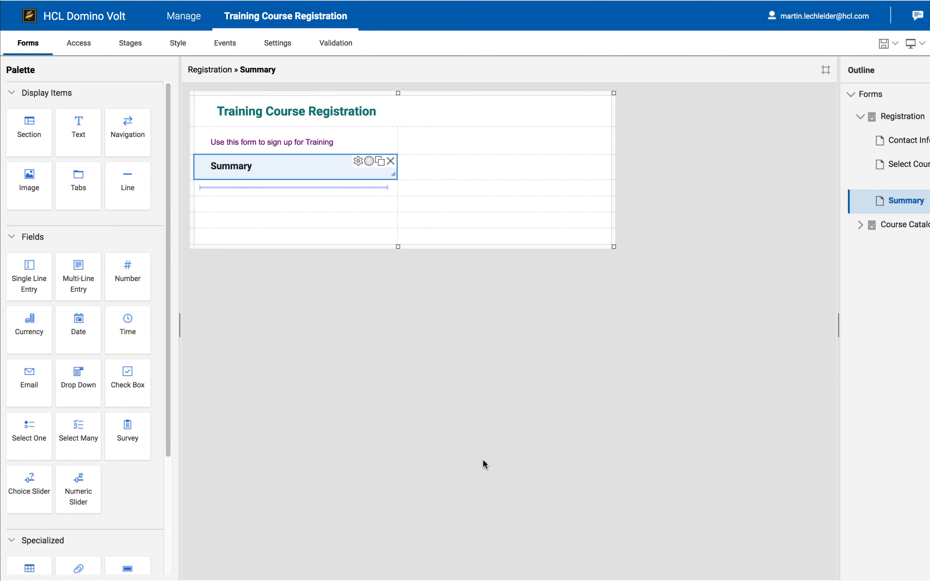
- Add a text item below the Summary heading with "Contact Information" in bold, and start a non-bold line beneath it
{"action": "left_click_drag", "start_coordinate": [75, 126], "coordinate": [242, 194]}
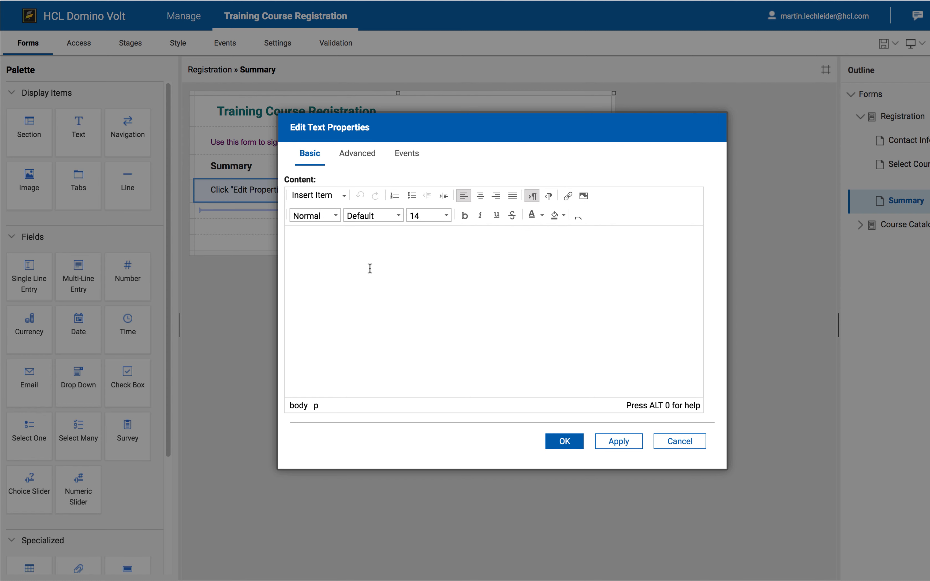
{"action": "type", "text": "C"}
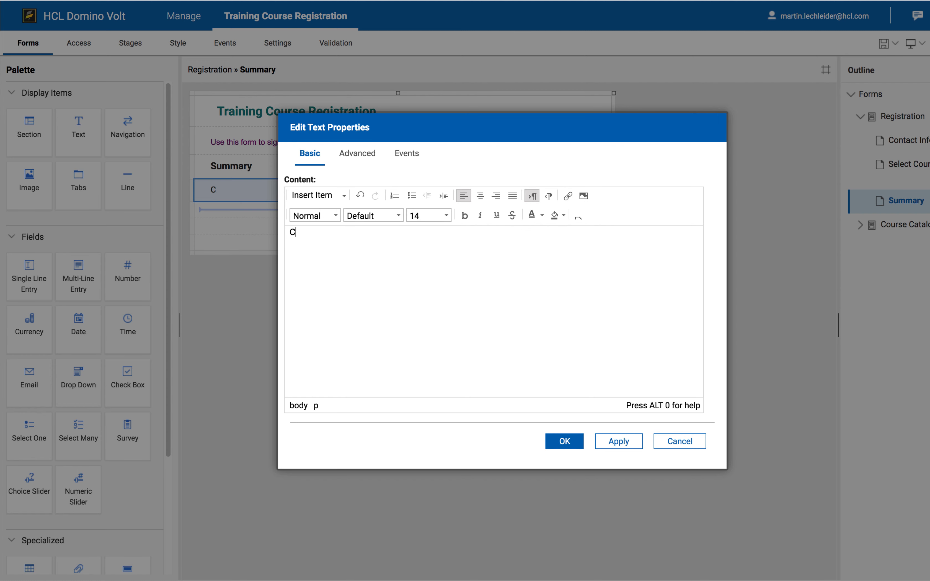
{"action": "type", "text": "ontact Information"}
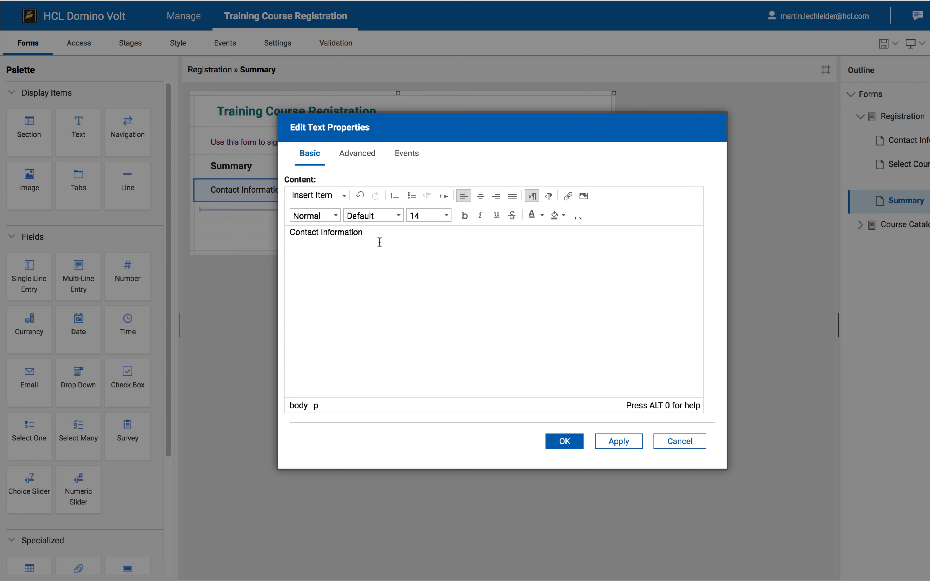
{"action": "left_click_drag", "start_coordinate": [380, 232], "coordinate": [290, 232]}
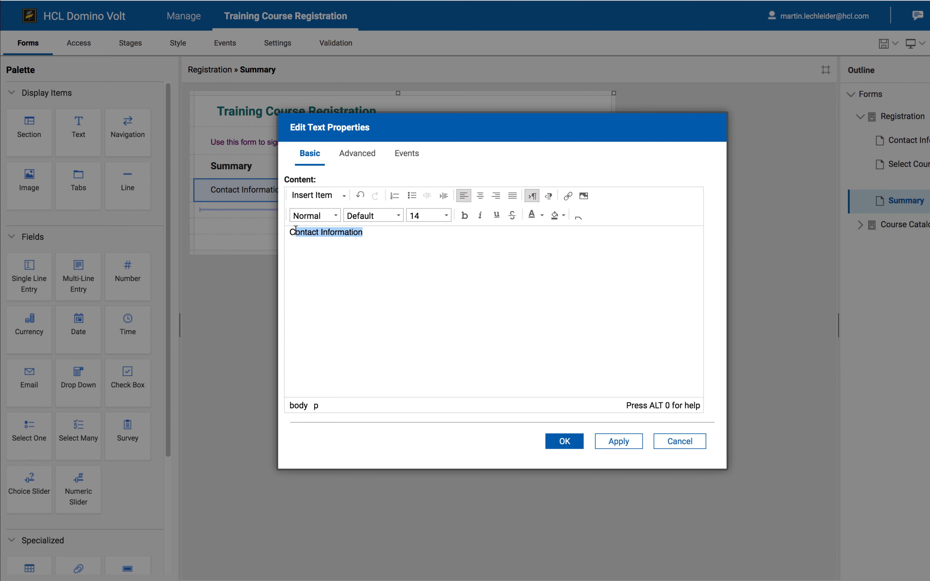
{"action": "left_click", "coordinate": [464, 216]}
{"action": "left_click", "coordinate": [402, 228]}
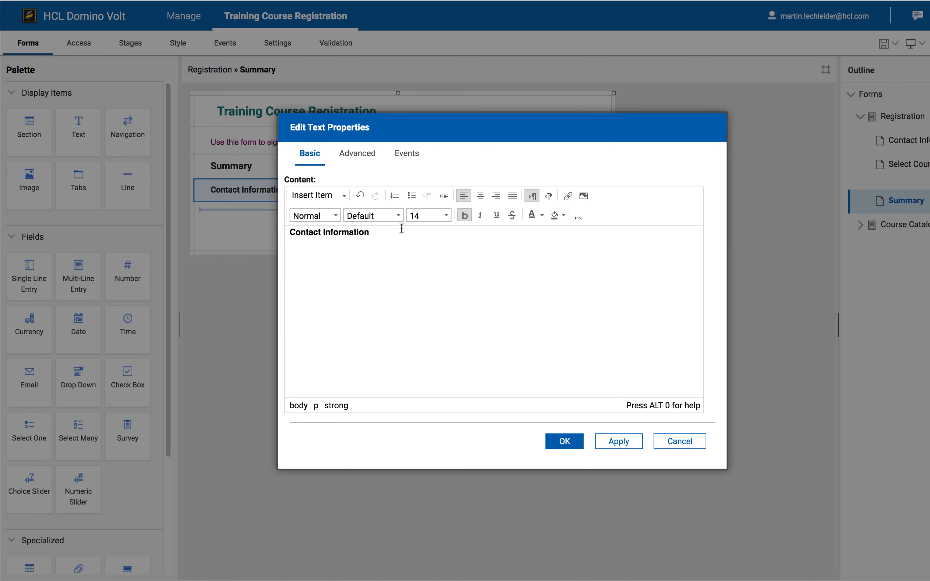
{"action": "key", "text": "Return"}
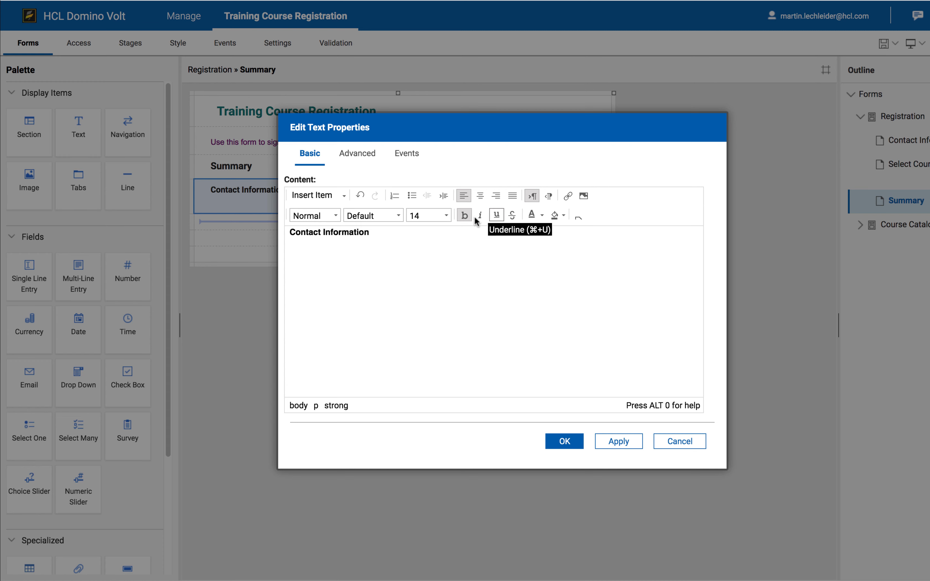
{"action": "left_click", "coordinate": [464, 216]}
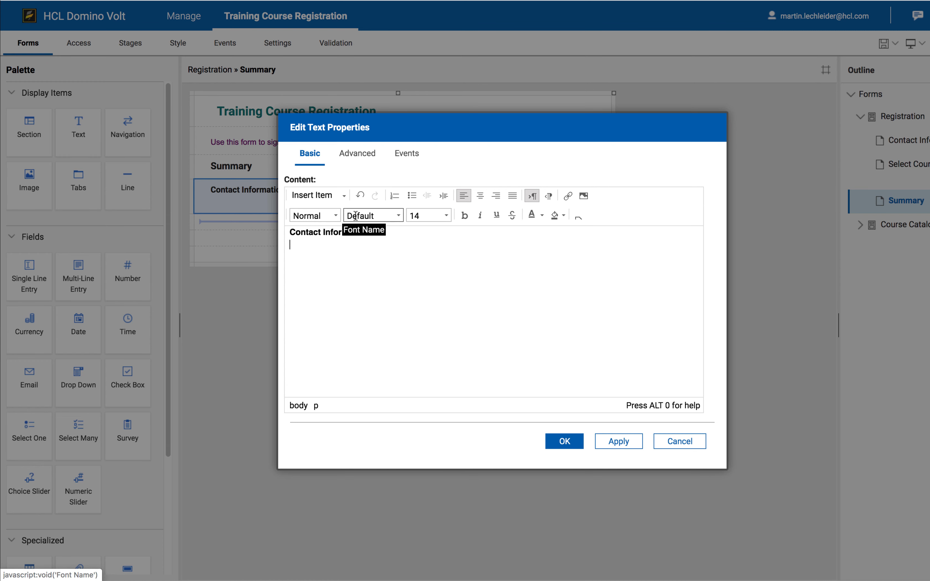
- Insert the First Name and Last Name field references under Contact Information, separated by a period, and start a new line
{"action": "left_click", "coordinate": [342, 198]}
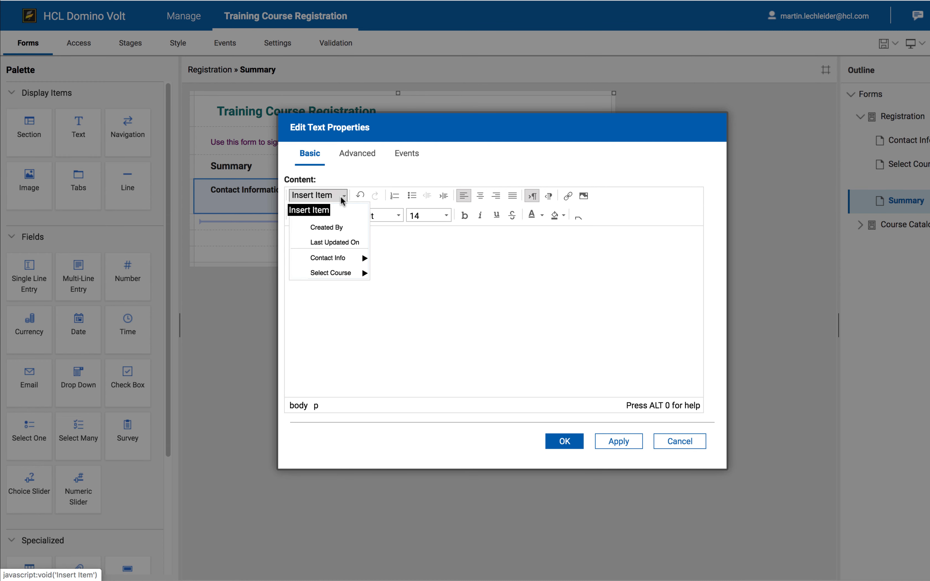
{"action": "mouse_move", "coordinate": [344, 259]}
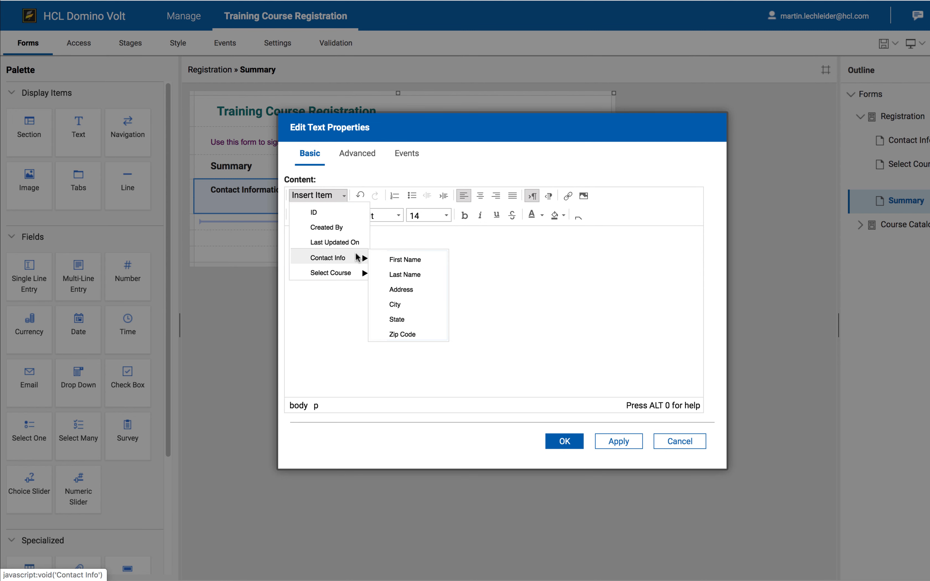
{"action": "left_click", "coordinate": [398, 260]}
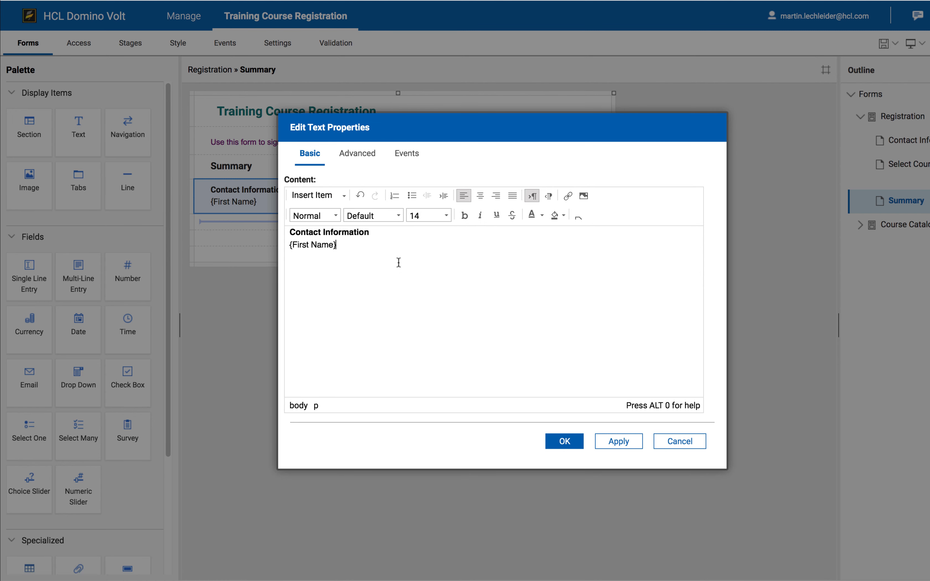
{"action": "type", "text": "."}
{"action": "left_click", "coordinate": [345, 196]}
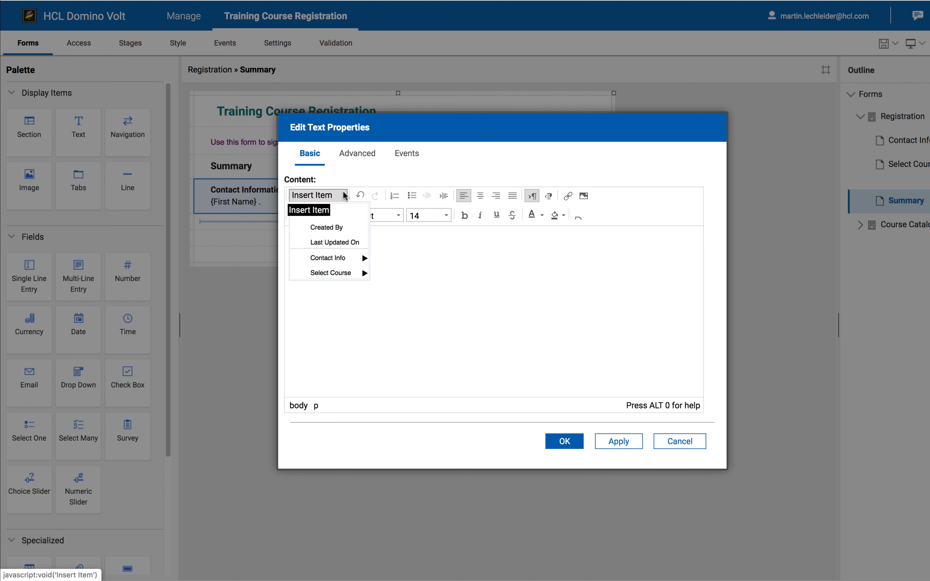
{"action": "mouse_move", "coordinate": [356, 258]}
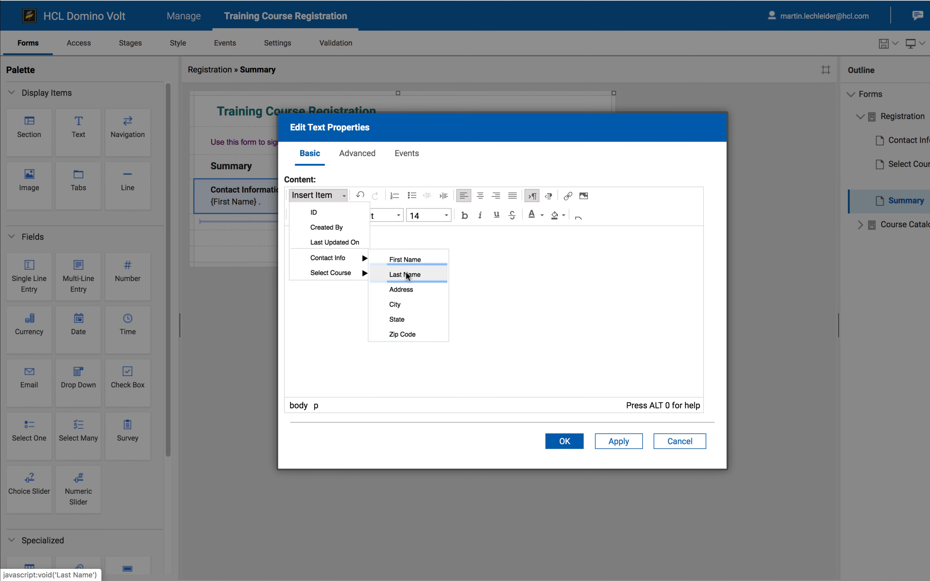
{"action": "left_click", "coordinate": [408, 275]}
{"action": "key", "text": "Return"}
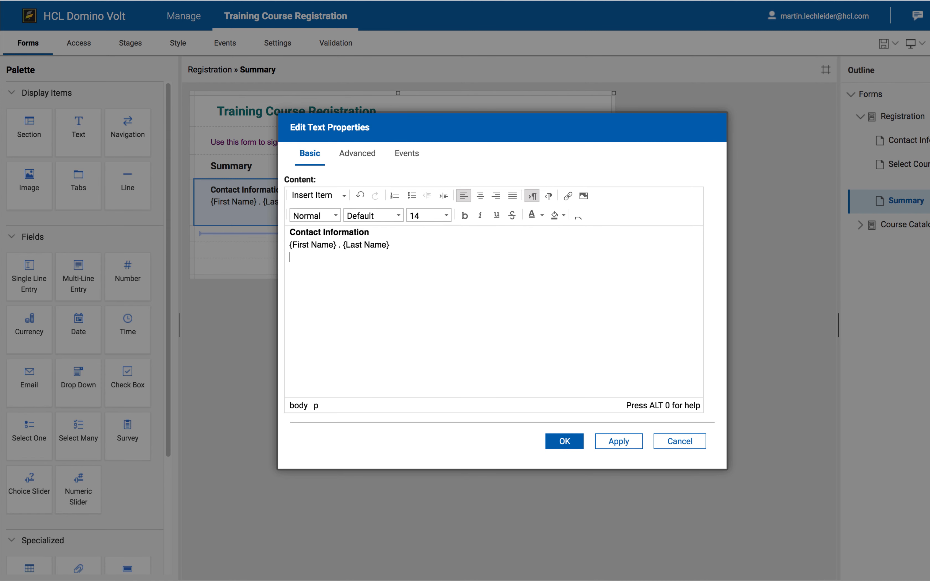
- Insert the Address field reference on its own line and the City reference followed by a comma on the next line
{"action": "left_click", "coordinate": [345, 196]}
{"action": "mouse_move", "coordinate": [354, 258]}
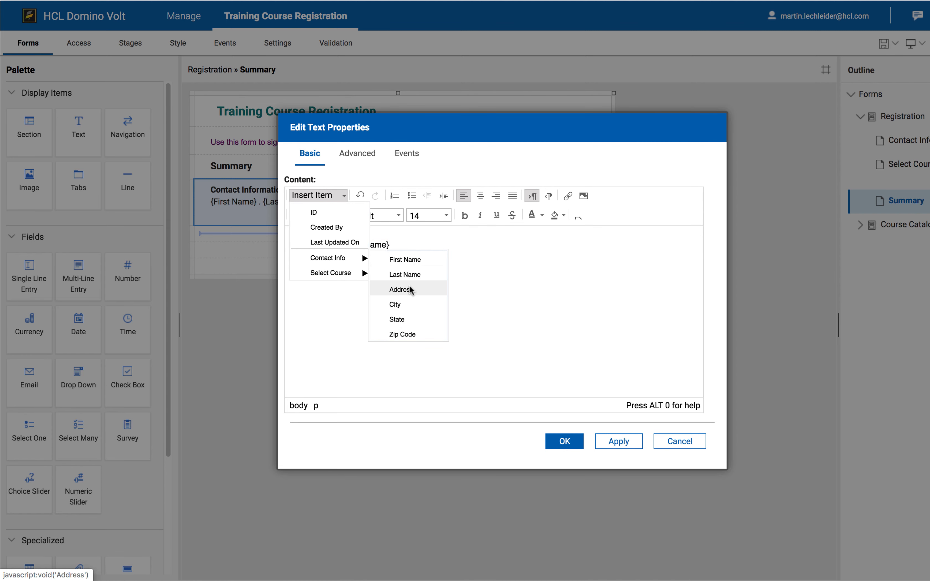
{"action": "left_click", "coordinate": [418, 290]}
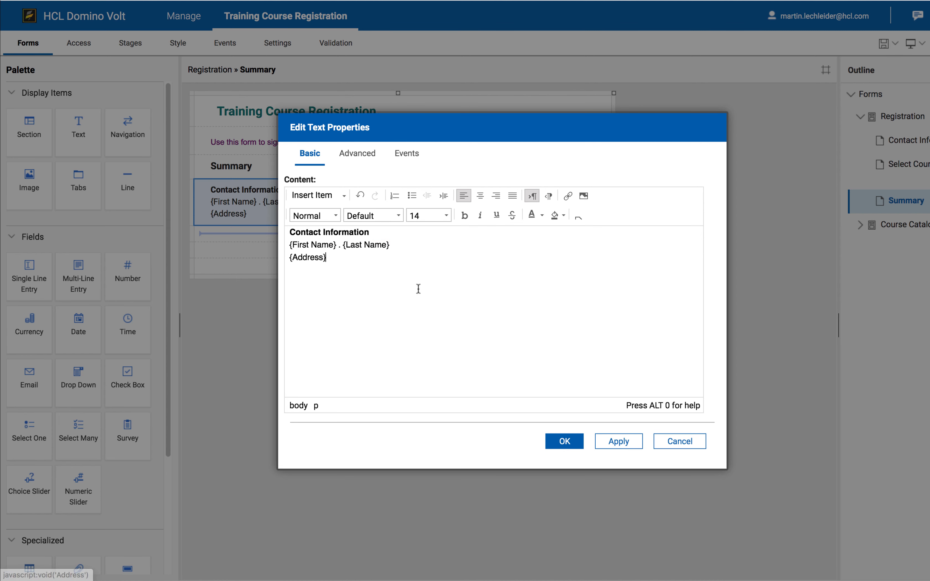
{"action": "key", "text": "Return"}
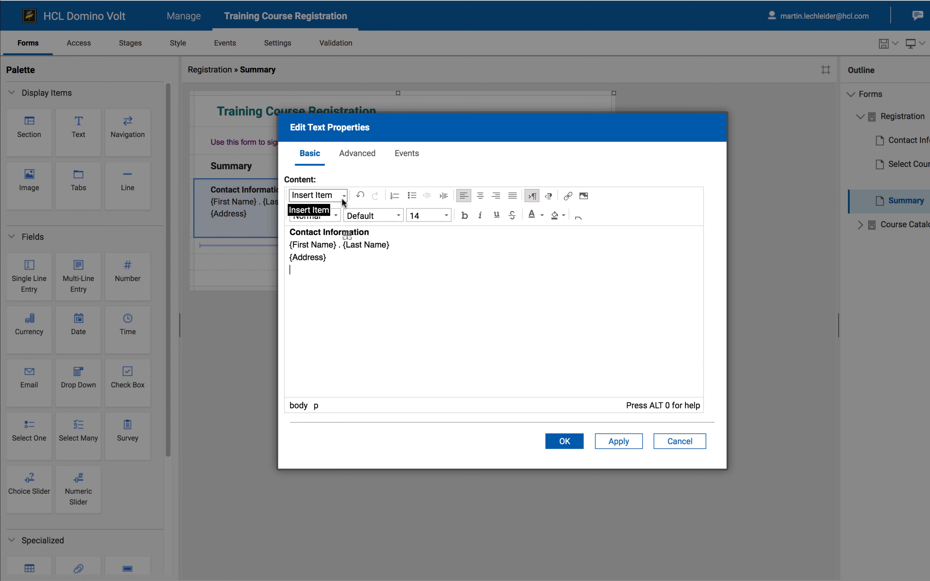
{"action": "left_click", "coordinate": [317, 196]}
{"action": "mouse_move", "coordinate": [330, 260]}
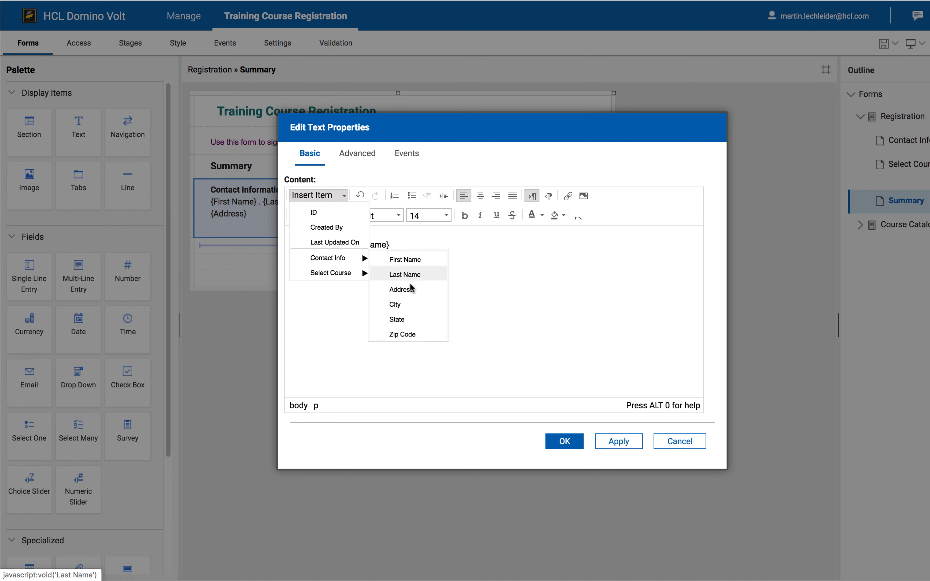
{"action": "left_click", "coordinate": [395, 302]}
{"action": "type", "text": ","}
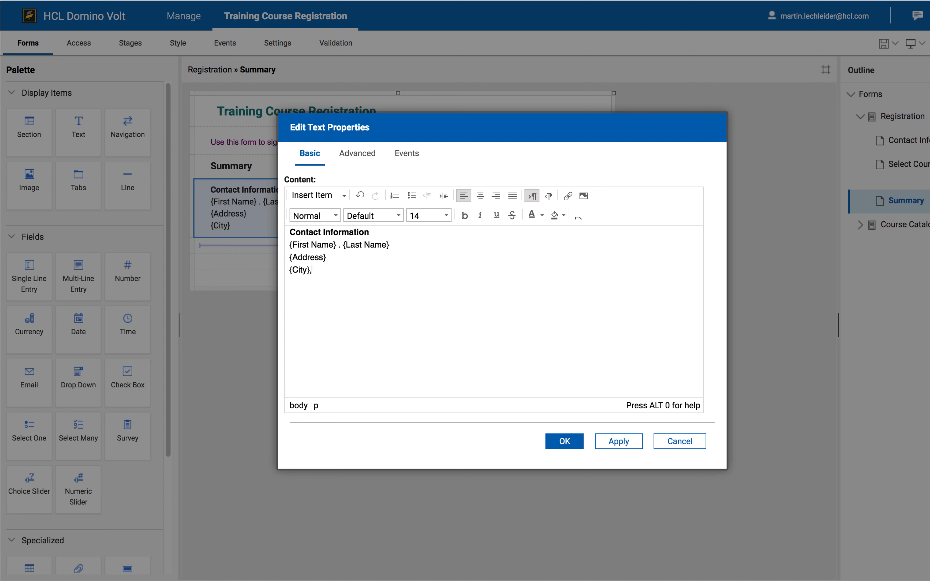
- Insert the State and Zip Code field references after City, separated by a period, and save the contact information text
{"action": "left_click", "coordinate": [319, 195]}
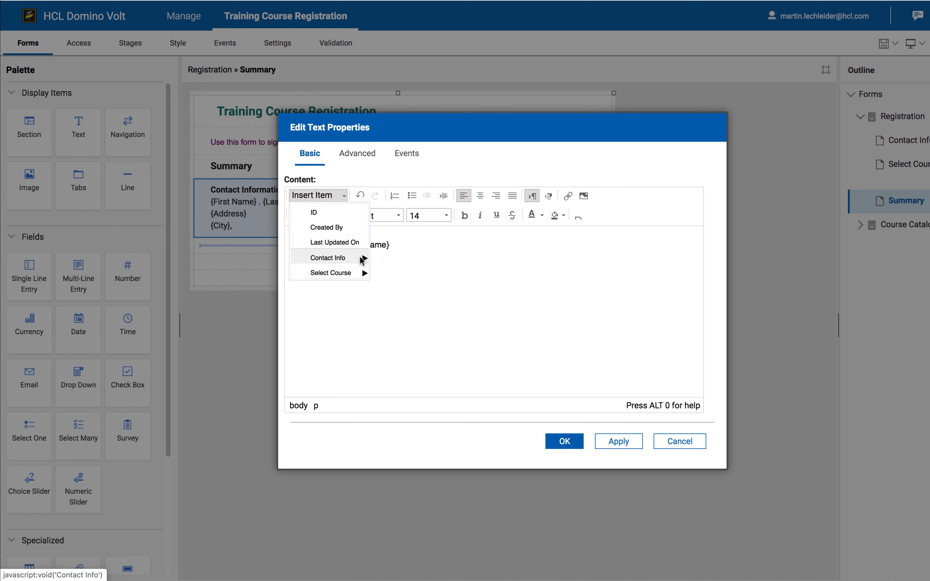
{"action": "mouse_move", "coordinate": [364, 258]}
{"action": "left_click", "coordinate": [409, 320]}
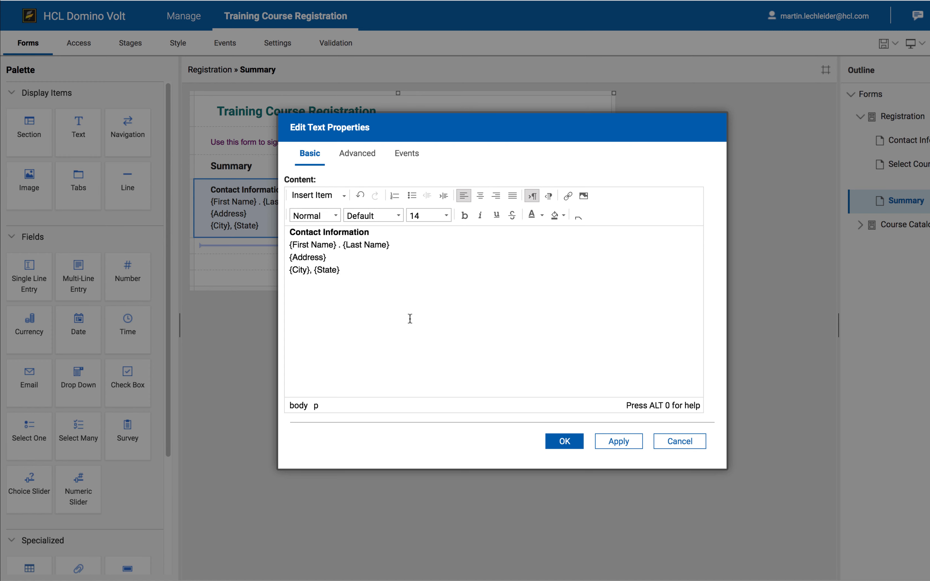
{"action": "type", "text": "."}
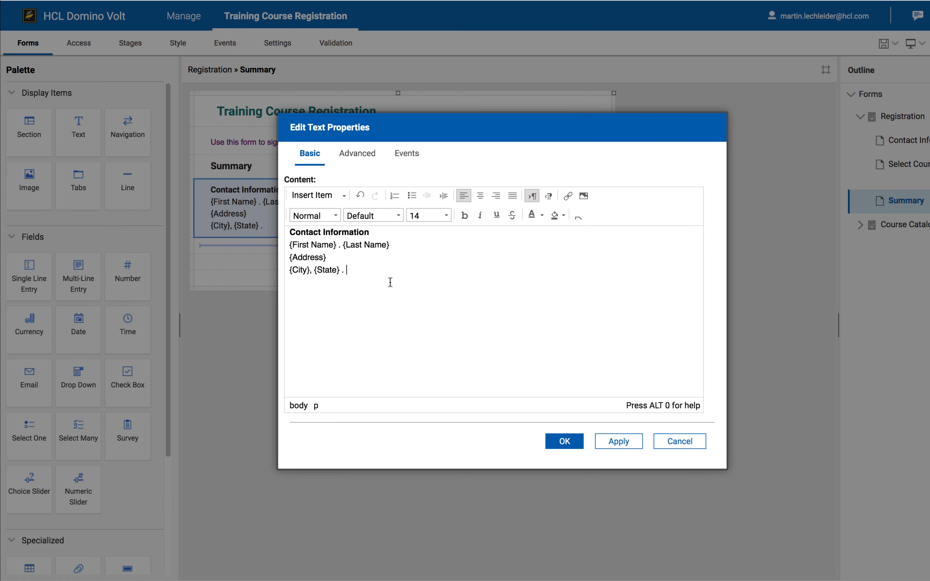
{"action": "left_click", "coordinate": [335, 202]}
{"action": "mouse_move", "coordinate": [364, 258]}
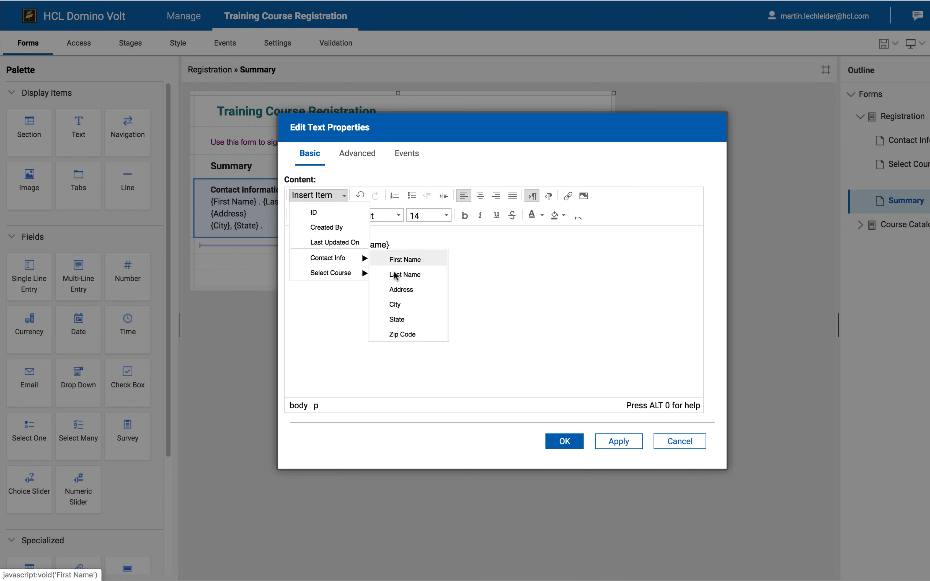
{"action": "left_click", "coordinate": [411, 336]}
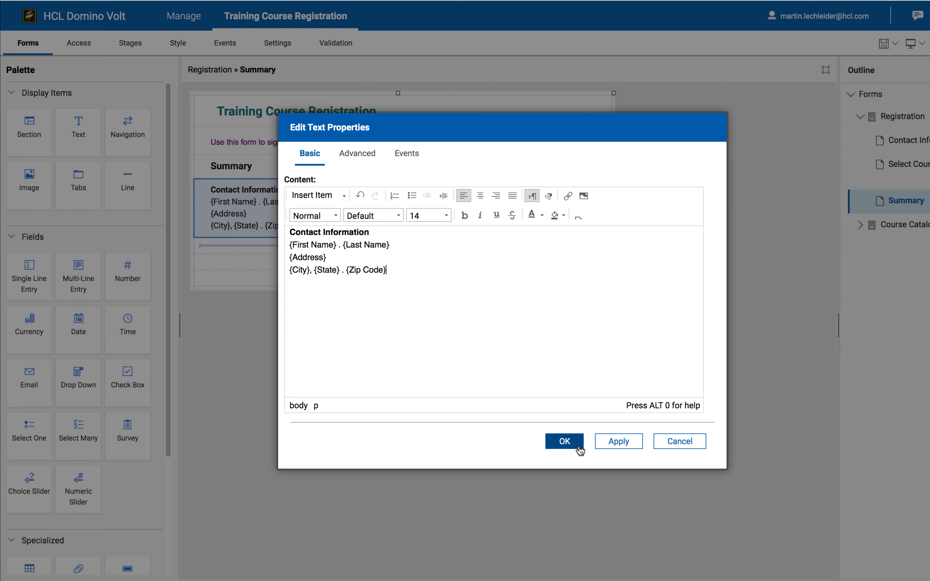
{"action": "left_click", "coordinate": [565, 442]}
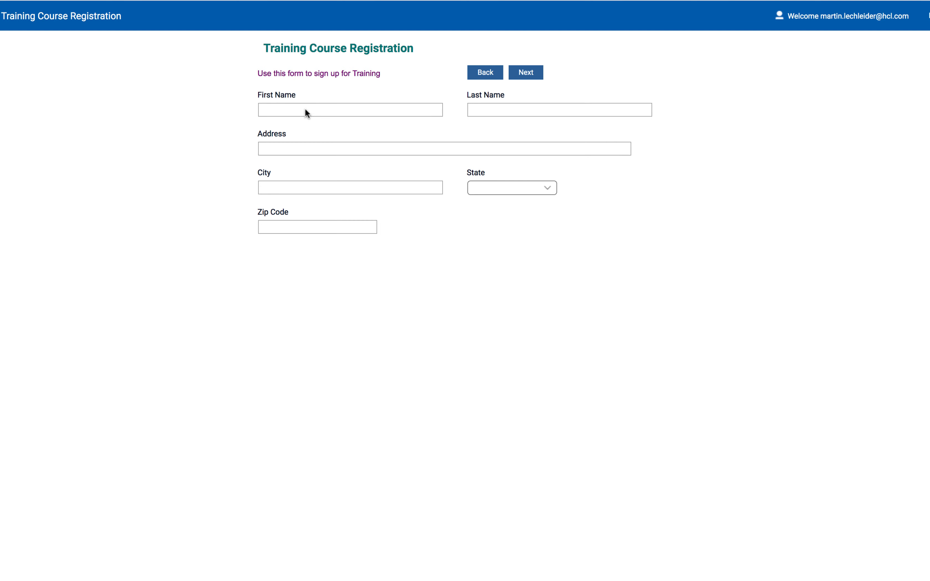
- Fill in the previewed registration form with the saved contact details and advance to the course selection page
{"action": "left_click", "coordinate": [305, 110]}
{"action": "left_click", "coordinate": [322, 179]}
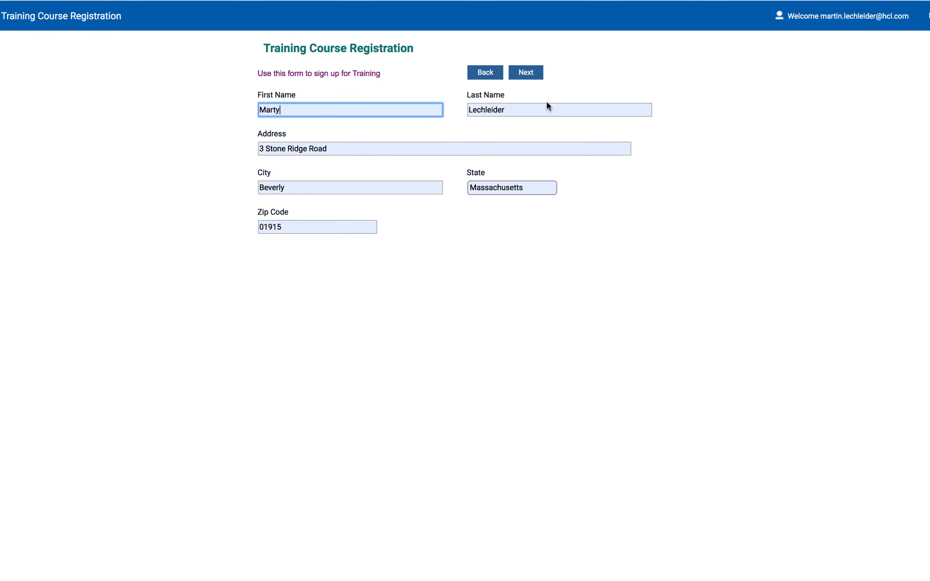
{"action": "left_click", "coordinate": [525, 73]}
- Select the Advanced Domino Volt course and advance to the Summary page
{"action": "left_click", "coordinate": [319, 112]}
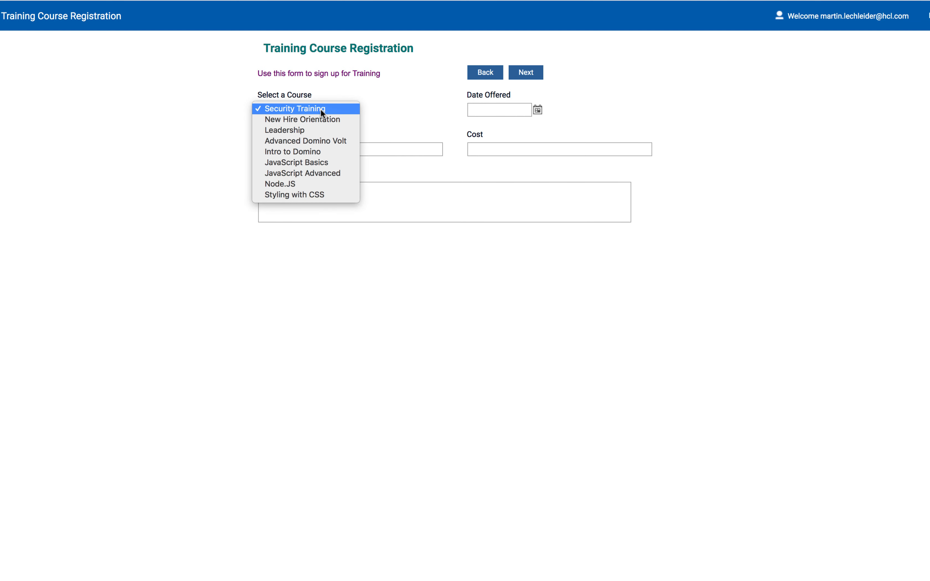
{"action": "left_click", "coordinate": [323, 140]}
{"action": "left_click", "coordinate": [525, 73]}
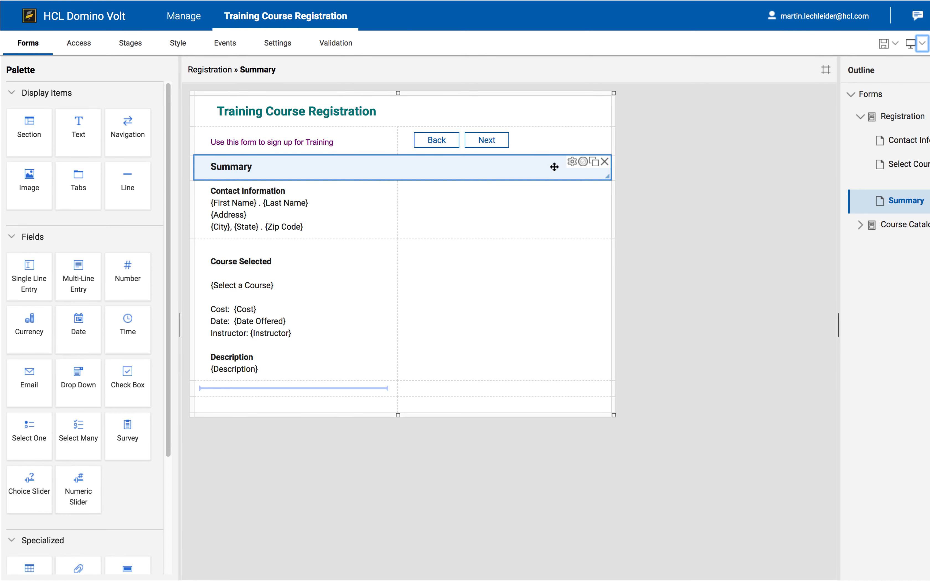
- Edit the Summary heading text and add a blank line above the word Summary
{"action": "left_click", "coordinate": [572, 162]}
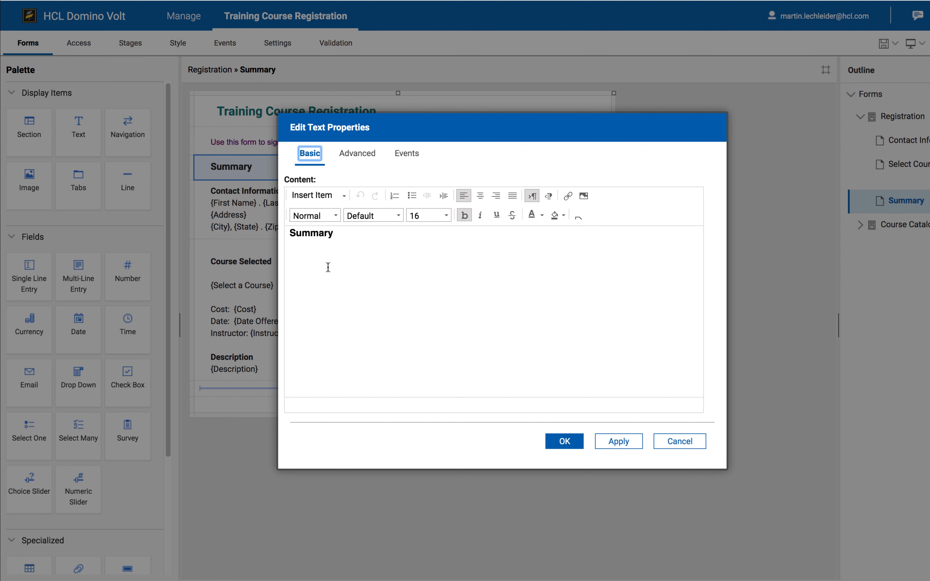
{"action": "left_click", "coordinate": [289, 233]}
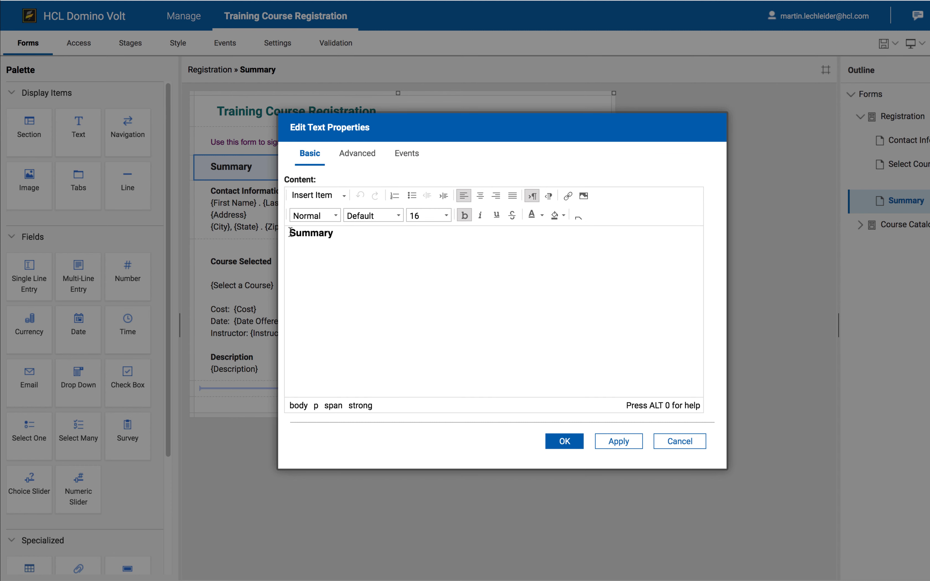
{"action": "key", "text": "Return"}
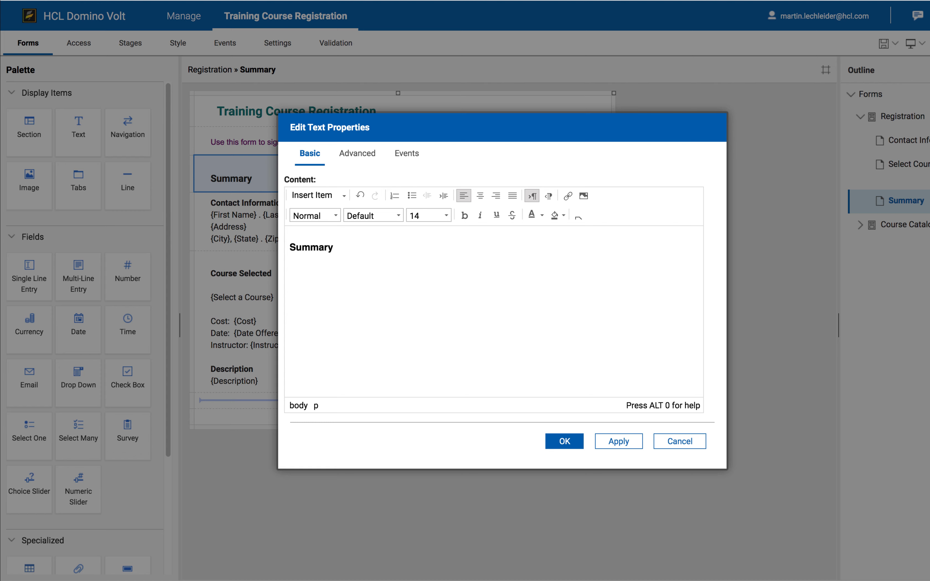
{"action": "left_click", "coordinate": [583, 196]}
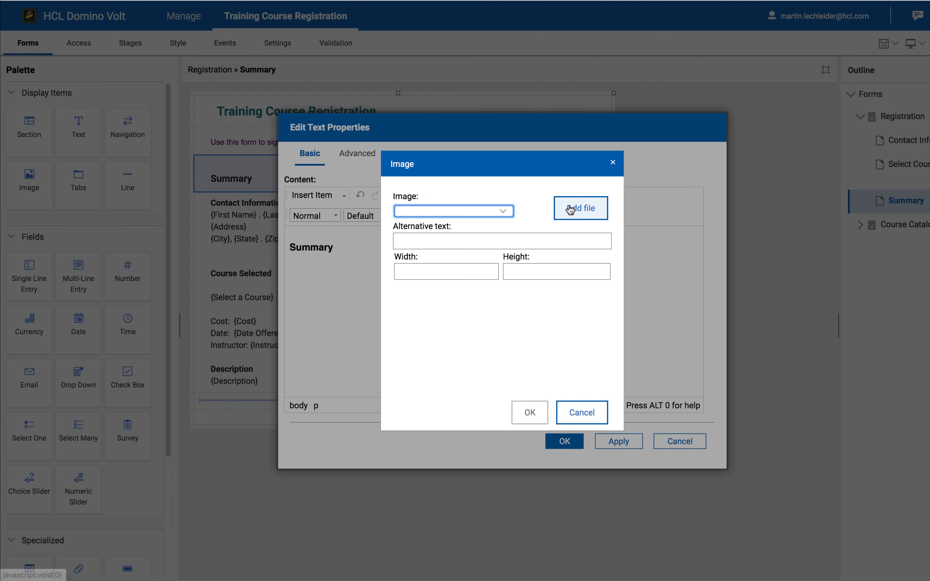
{"action": "left_click", "coordinate": [573, 210]}
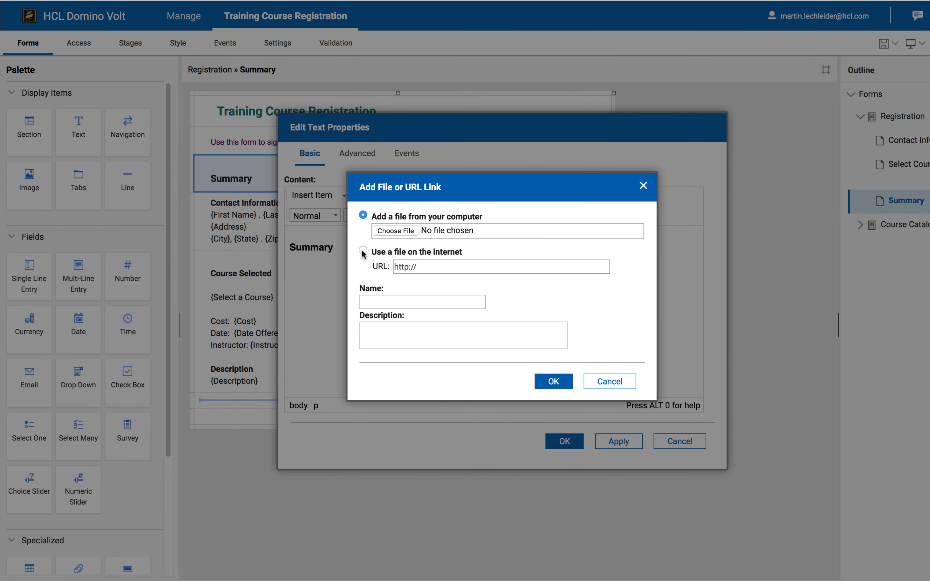
{"action": "left_click", "coordinate": [363, 250]}
{"action": "left_click_drag", "start_coordinate": [443, 266], "coordinate": [392, 267]}
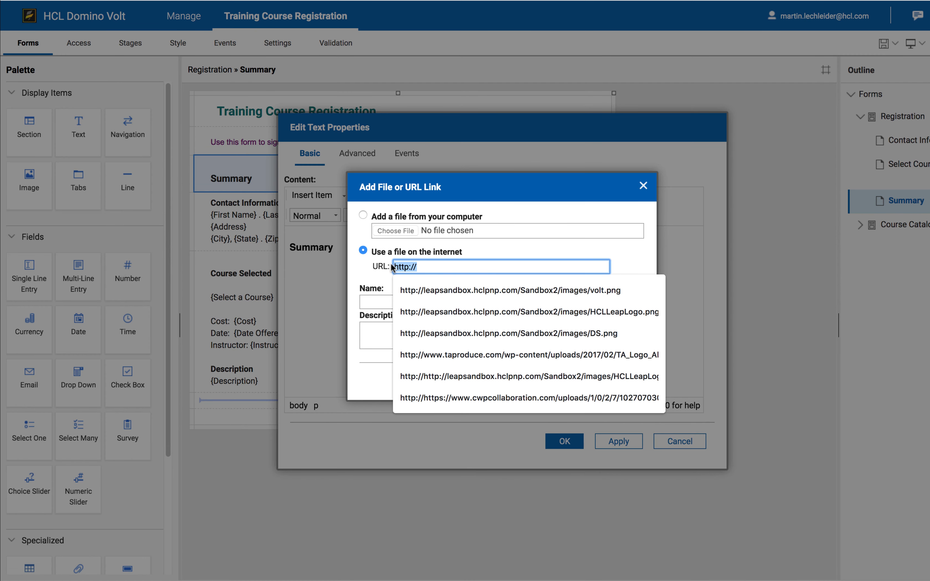
{"action": "type", "text": "http://leapsandbox.hclpnp.com/Sandbox2/images/volt.png"}
{"action": "key", "text": "Return"}
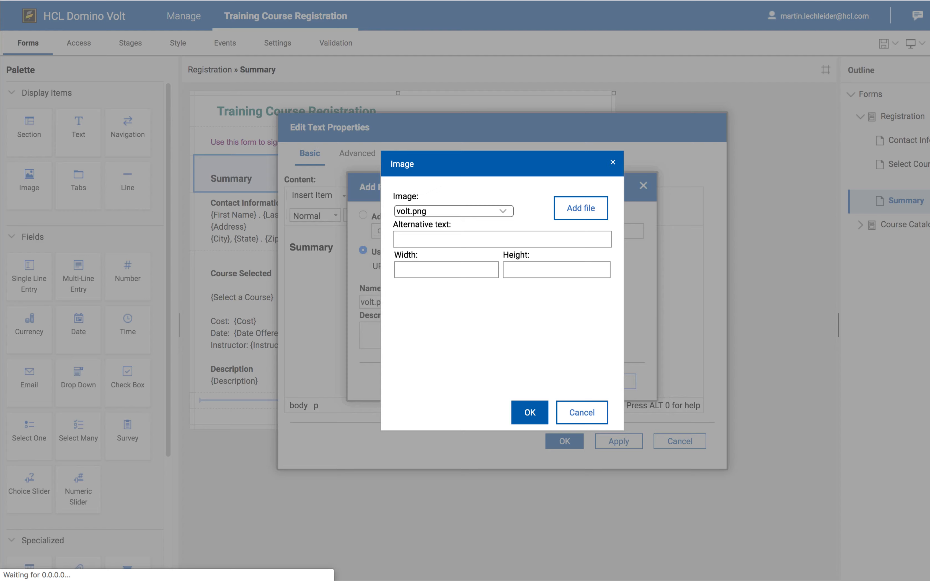
{"action": "left_click", "coordinate": [409, 269]}
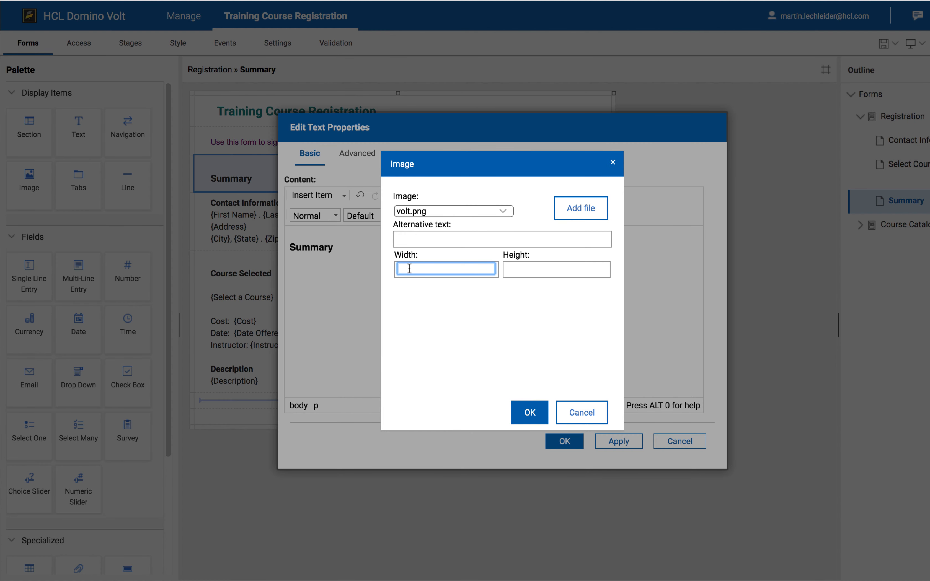
{"action": "type", "text": "25%"}
{"action": "left_click", "coordinate": [525, 412]}
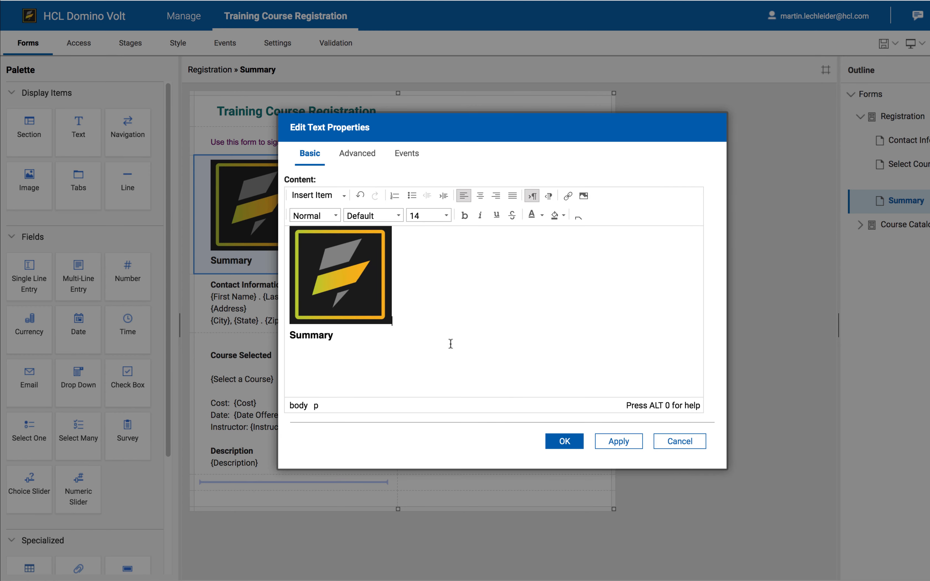
- Set the inserted logo image's width to 5% and save the Summary heading text
{"action": "right_click", "coordinate": [343, 272]}
{"action": "left_click", "coordinate": [377, 329]}
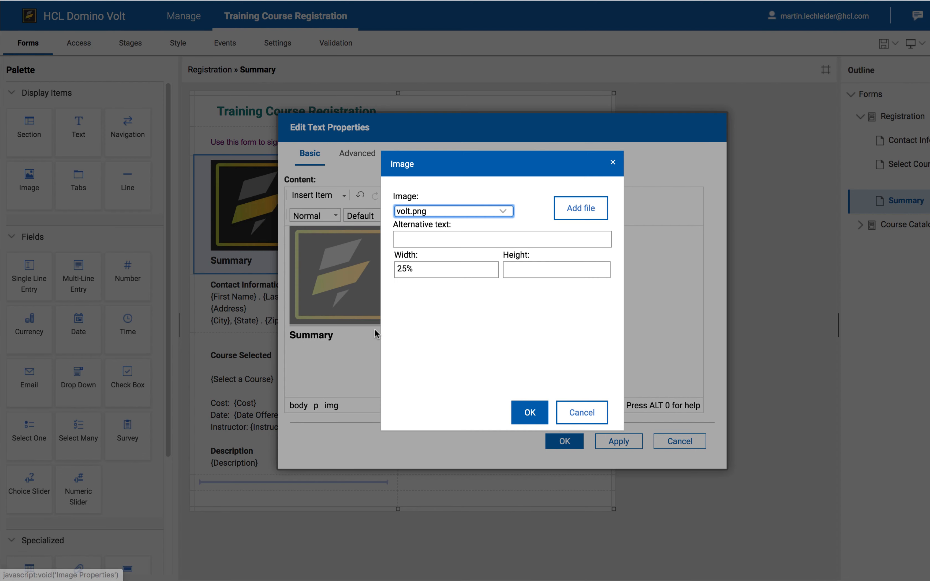
{"action": "left_click_drag", "start_coordinate": [405, 266], "coordinate": [397, 269]}
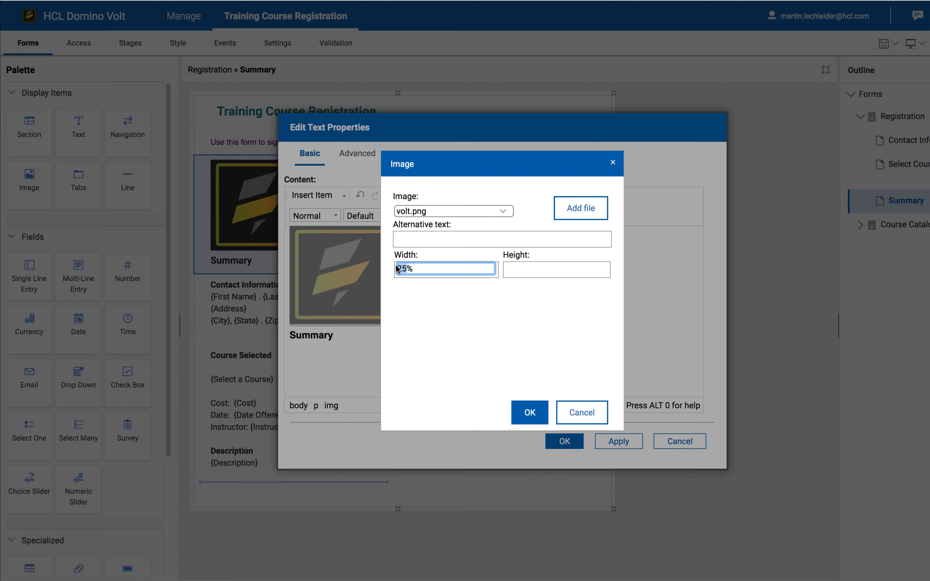
{"action": "type", "text": "5"}
{"action": "left_click", "coordinate": [532, 413]}
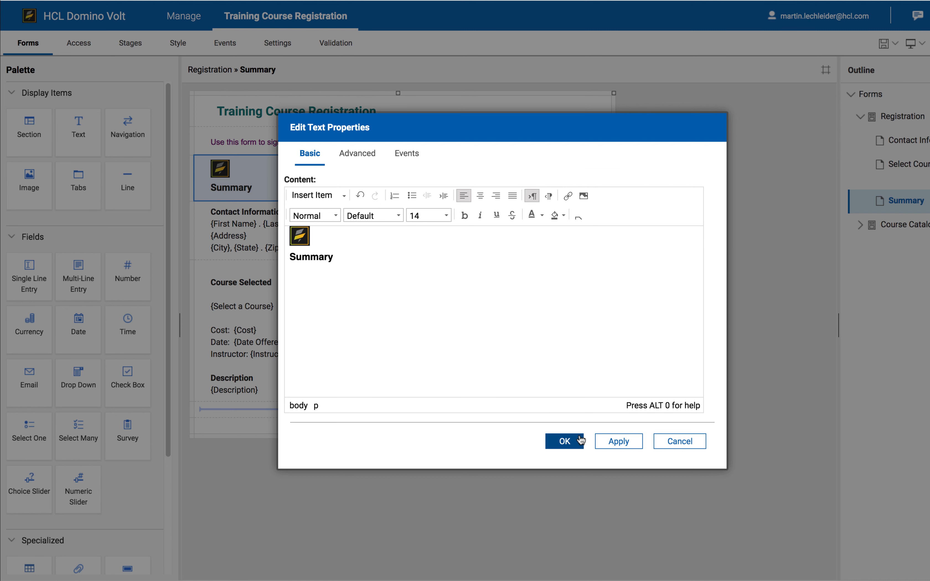
{"action": "left_click", "coordinate": [575, 443]}
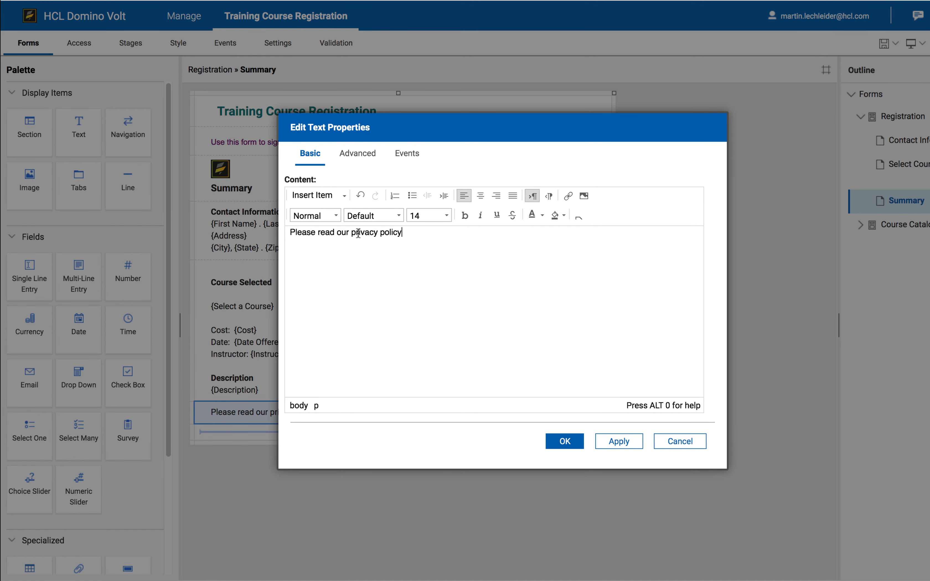
{"action": "left_click_drag", "start_coordinate": [351, 232], "coordinate": [410, 234]}
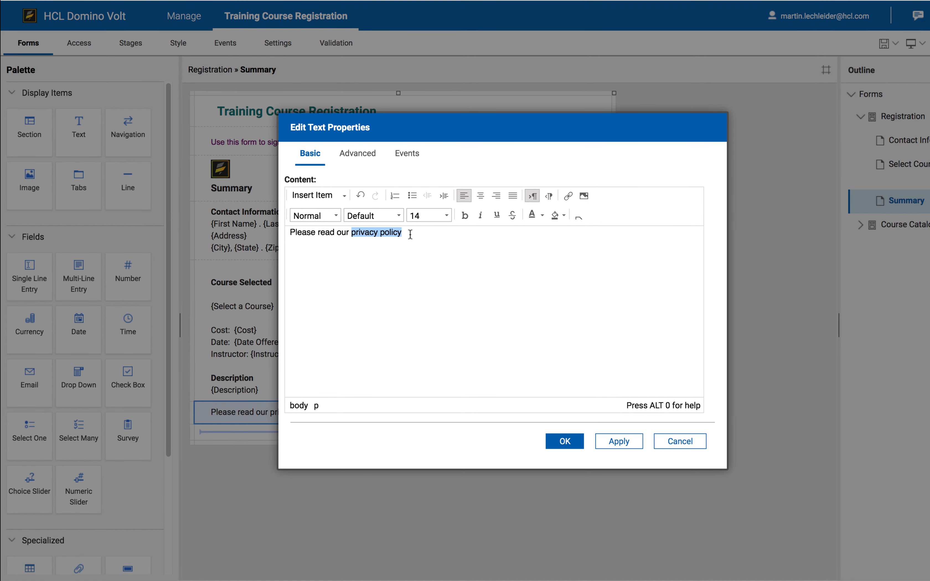
{"action": "left_click", "coordinate": [569, 196]}
{"action": "left_click", "coordinate": [406, 264]}
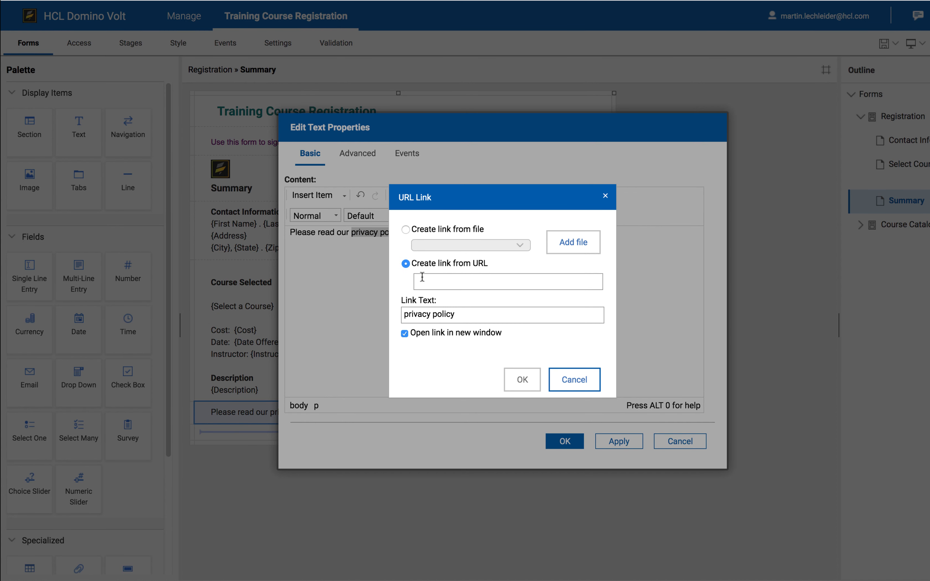
{"action": "left_click", "coordinate": [422, 277]}
{"action": "type", "text": "https://www.hcltech.com/privacy-statement"}
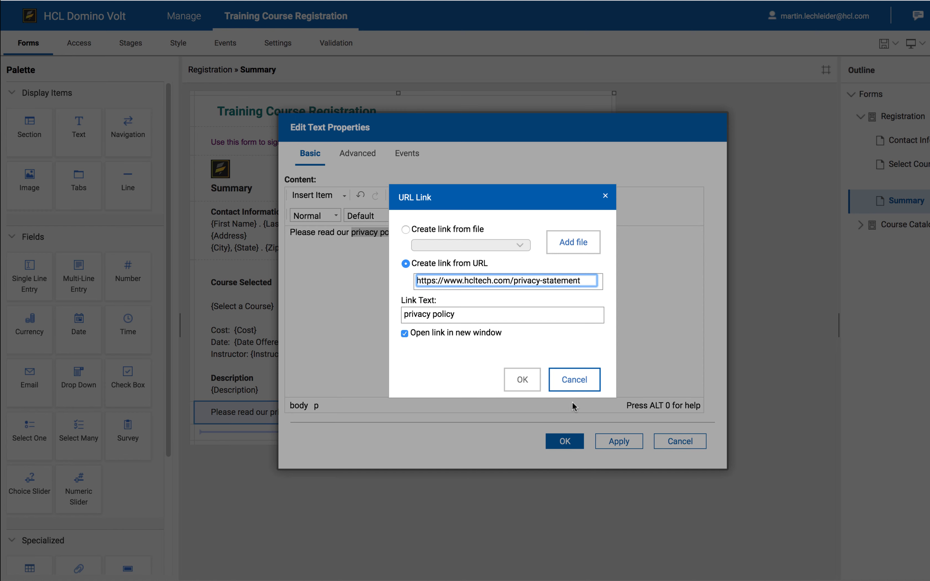
{"action": "left_click", "coordinate": [520, 377]}
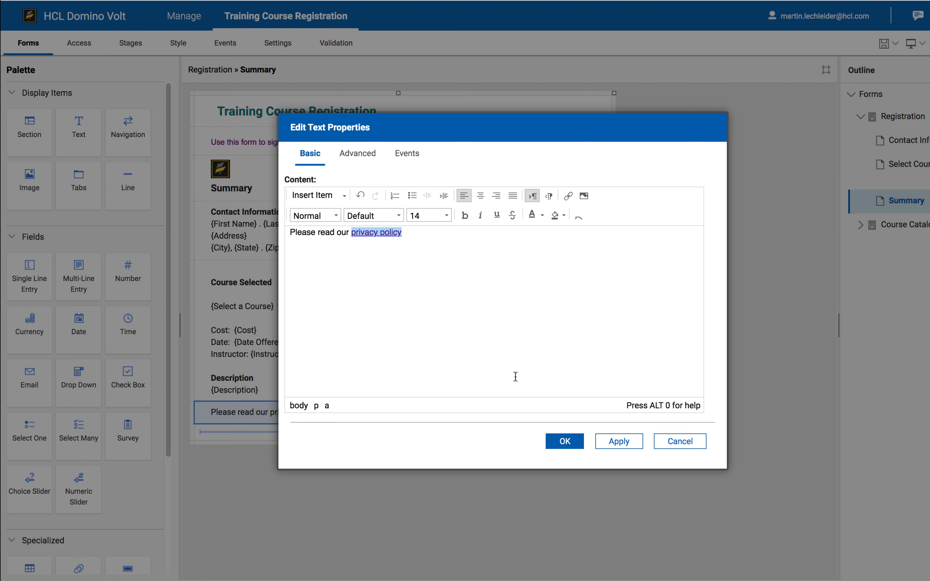
{"action": "left_click", "coordinate": [565, 441]}
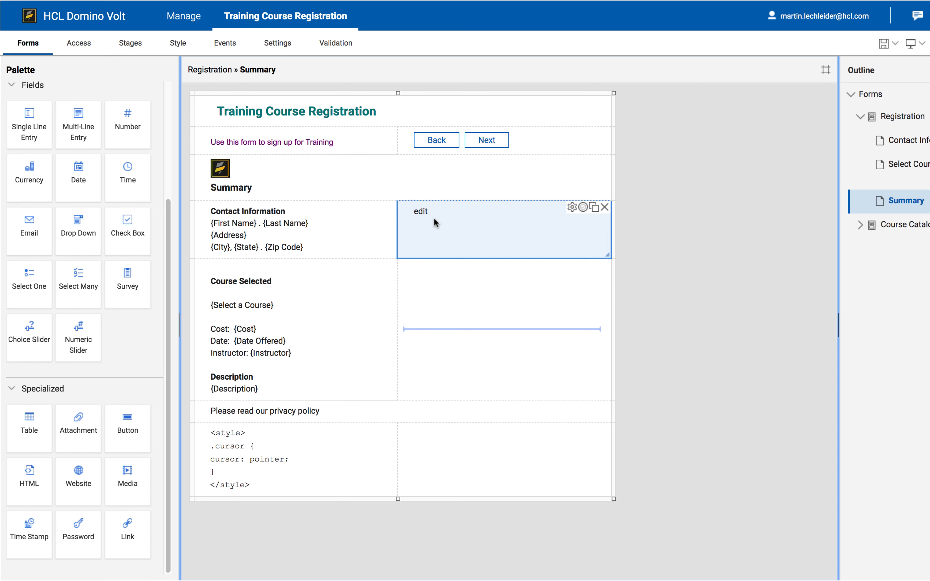
- Add the onClick script form.selectPage('P_NewPage'); to the "edit" text beside Contact Information, using the Contact Info page's ID, and save it
{"action": "left_click", "coordinate": [572, 208]}
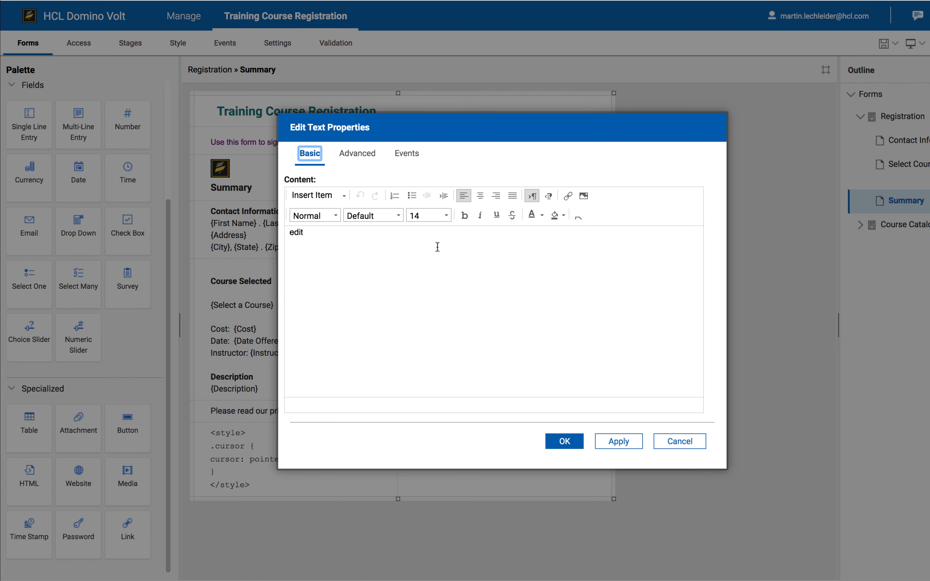
{"action": "left_click", "coordinate": [407, 154]}
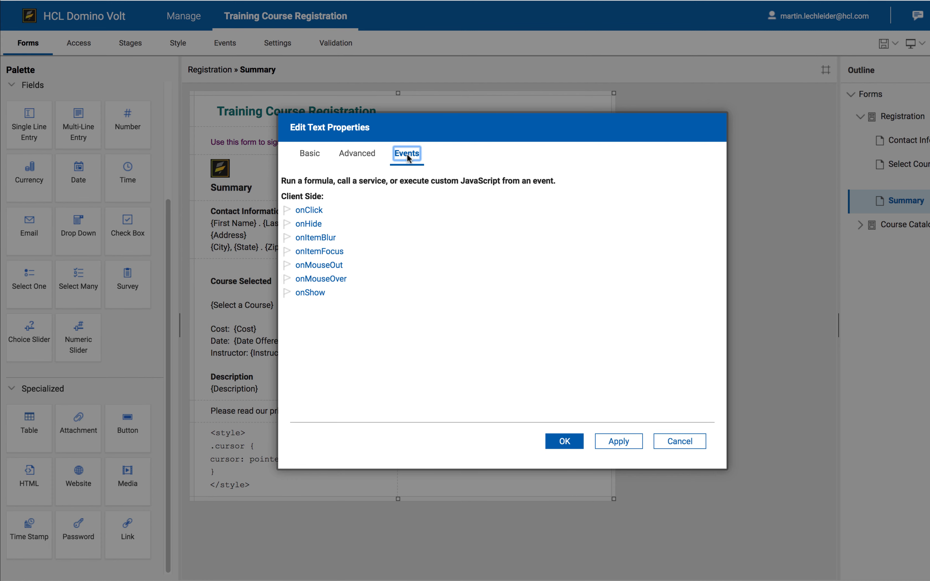
{"action": "left_click", "coordinate": [307, 211]}
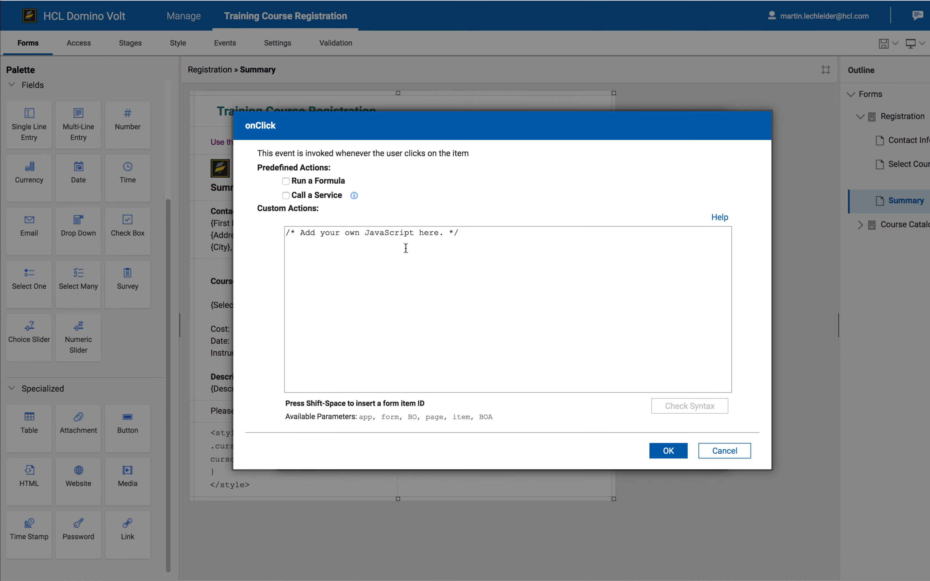
{"action": "key", "text": "Return"}
{"action": "type", "text": "form"}
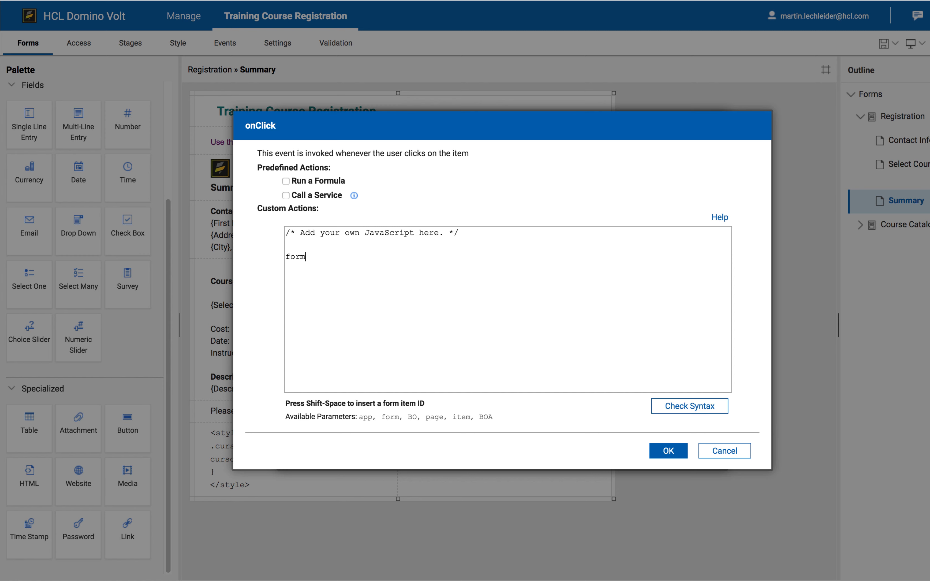
{"action": "type", "text": ".selectPage('"}
{"action": "key", "text": "shift+space"}
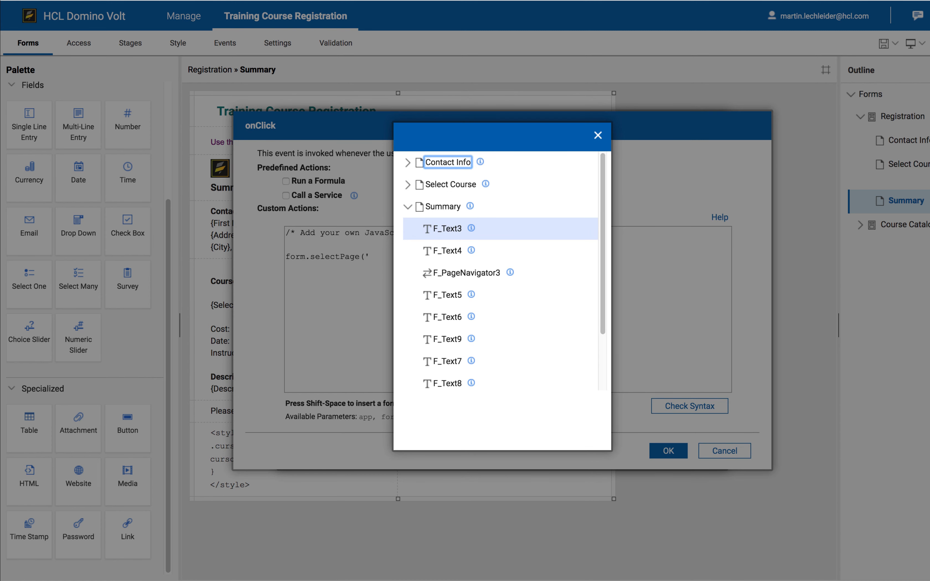
{"action": "left_click", "coordinate": [467, 163]}
{"action": "type", "text": "'"}
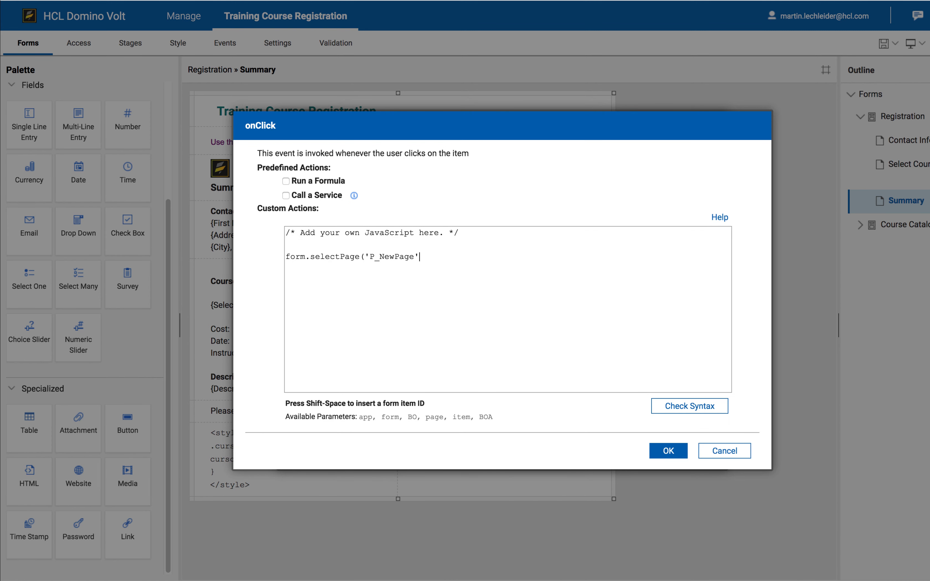
{"action": "type", "text": ");"}
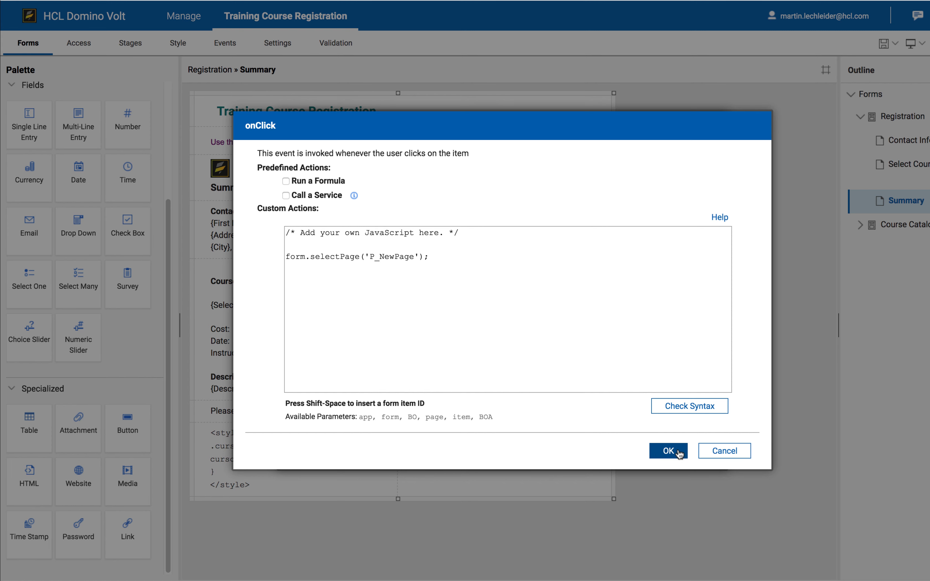
{"action": "left_click", "coordinate": [668, 452]}
{"action": "left_click", "coordinate": [568, 442]}
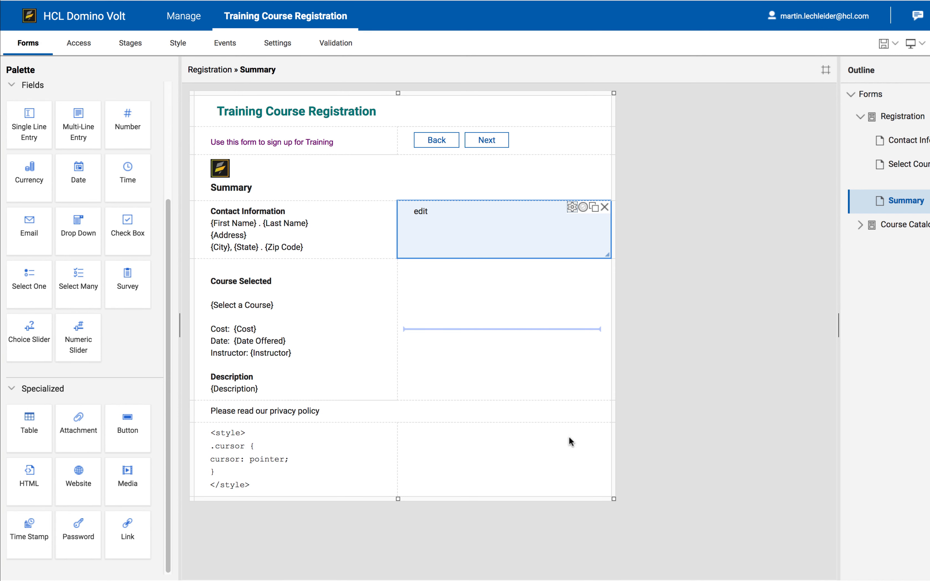
- Assign the custom CSS class cursor to the "edit" text beside Contact Information, save it, and test the text in the form preview
{"action": "left_click", "coordinate": [341, 463]}
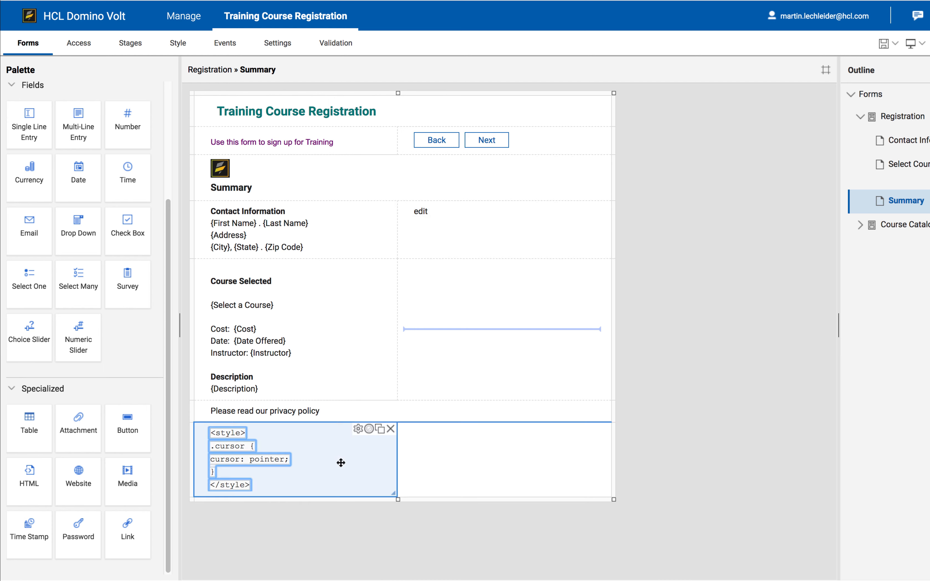
{"action": "double_click", "coordinate": [268, 462]}
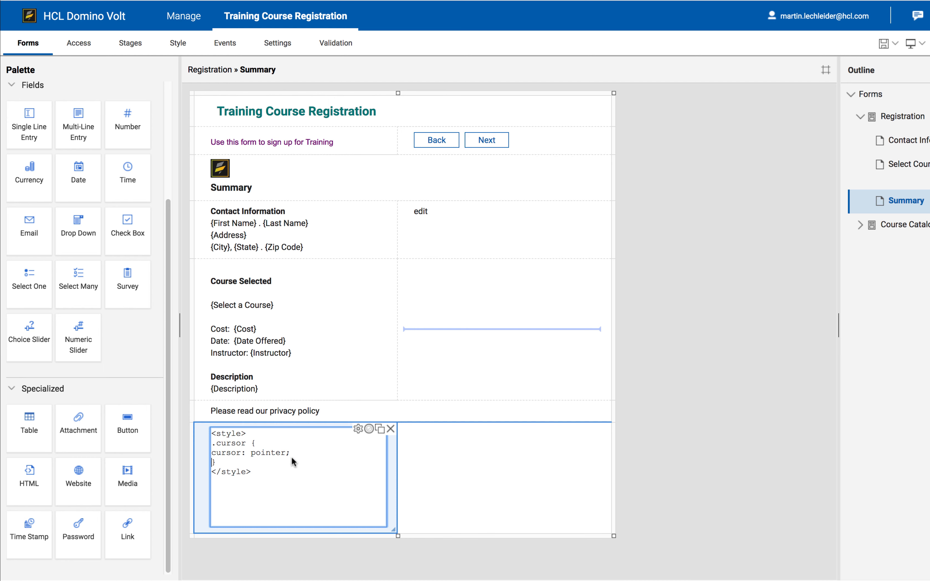
{"action": "left_click", "coordinate": [460, 219]}
{"action": "left_click", "coordinate": [573, 208]}
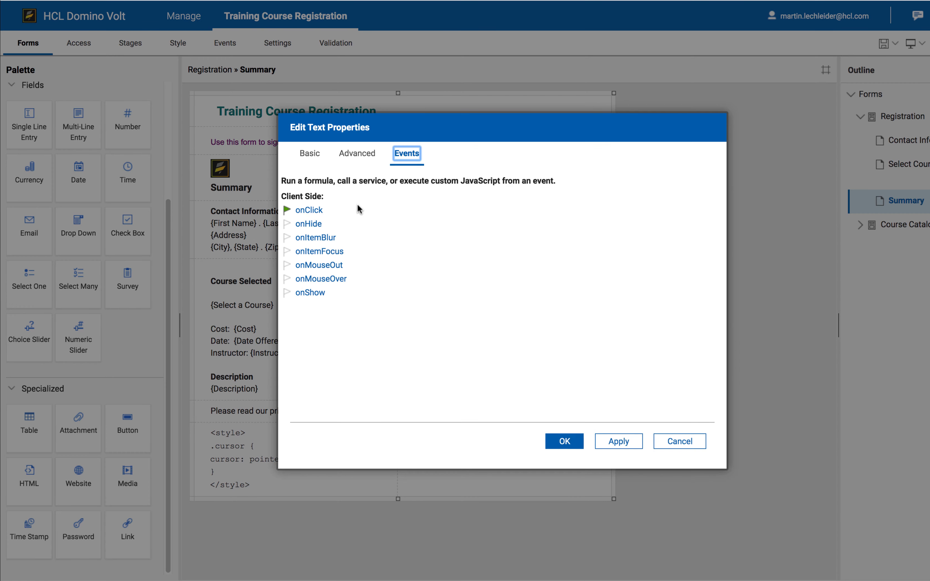
{"action": "left_click", "coordinate": [340, 164]}
{"action": "left_click", "coordinate": [315, 248]}
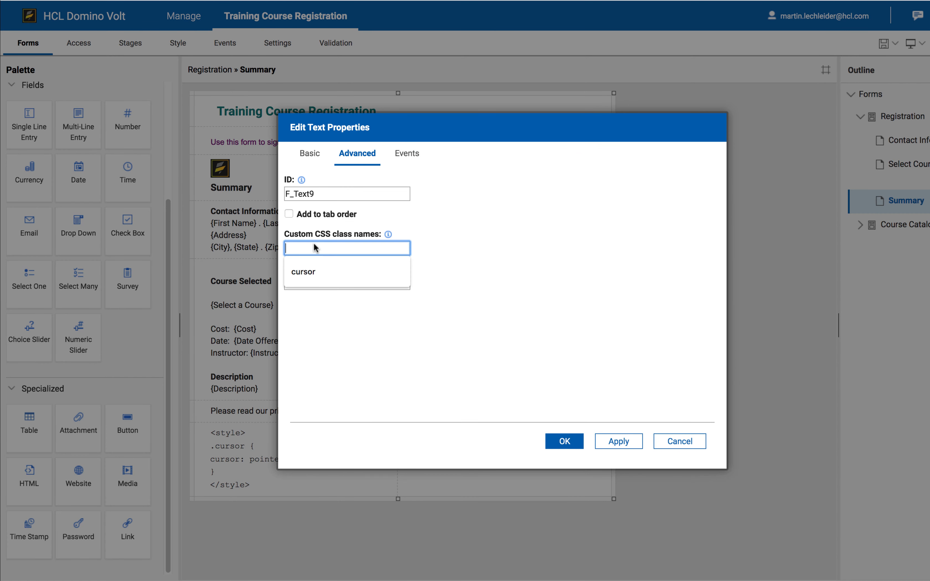
{"action": "left_click", "coordinate": [315, 272]}
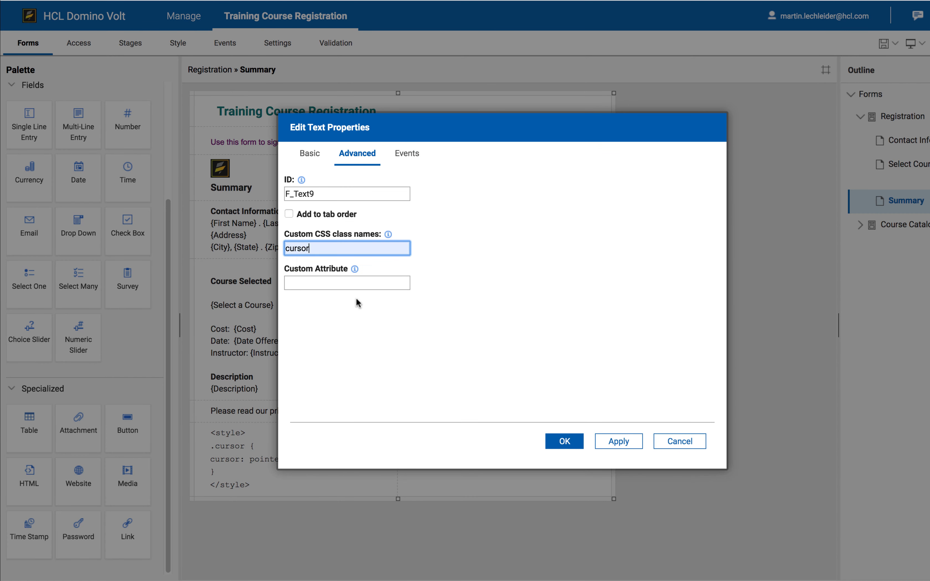
{"action": "left_click", "coordinate": [562, 441]}
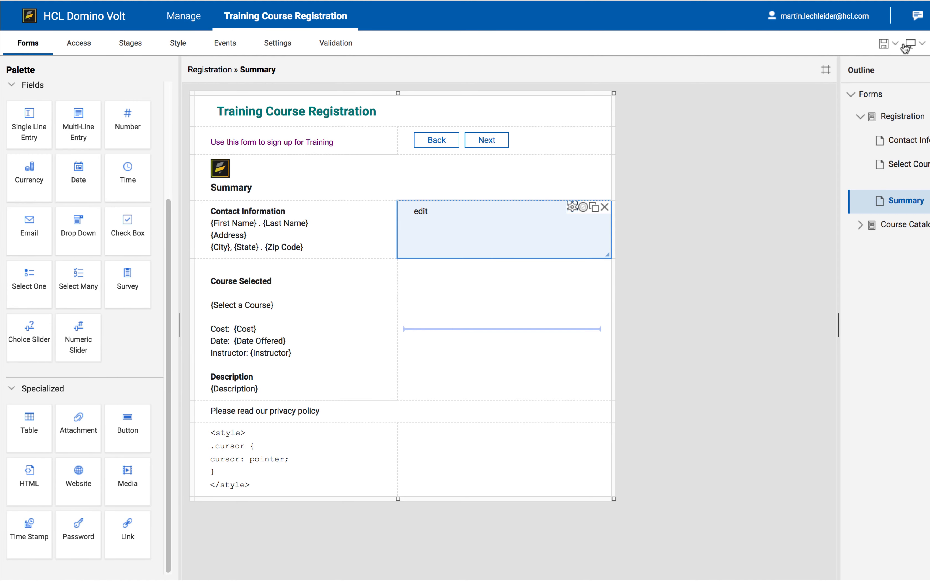
{"action": "left_click", "coordinate": [907, 44]}
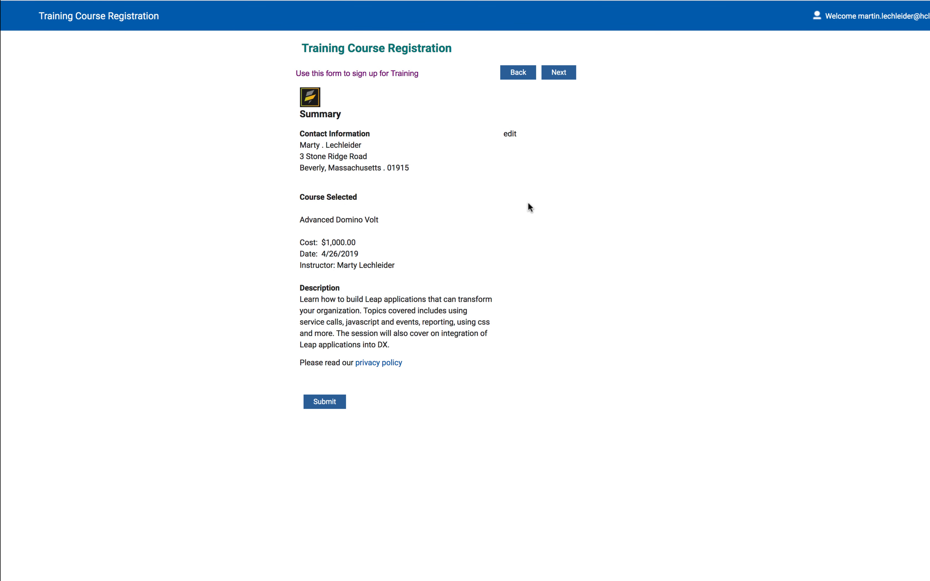
{"action": "left_click", "coordinate": [510, 136]}
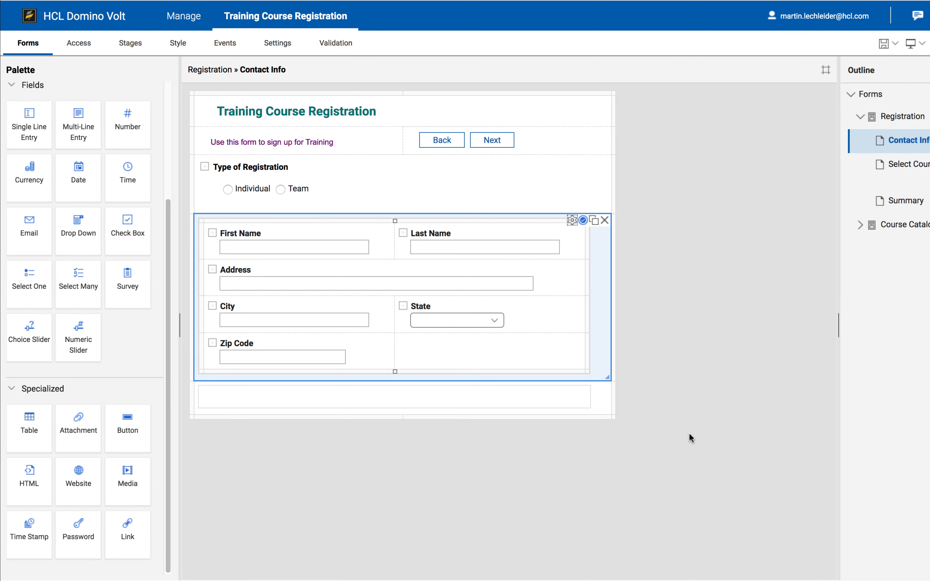
- Review the two rules attached to the Type of Registration field on the Contact Info page
{"action": "left_click", "coordinate": [364, 189]}
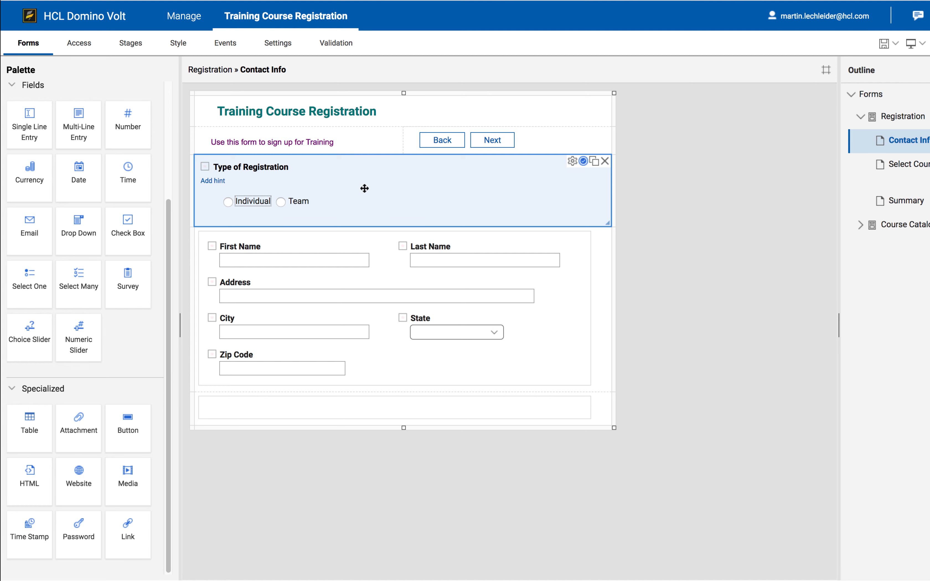
{"action": "left_click", "coordinate": [582, 166]}
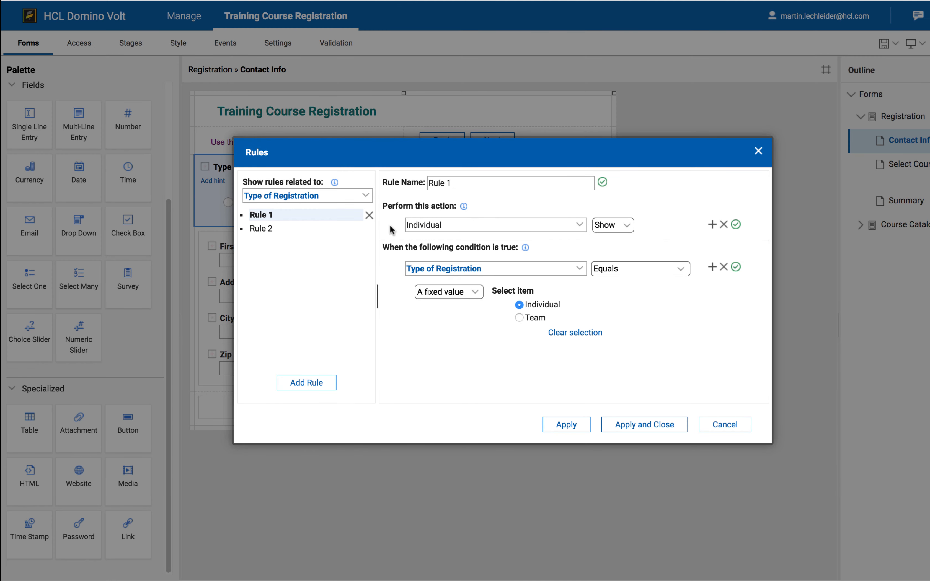
{"action": "left_click", "coordinate": [264, 231]}
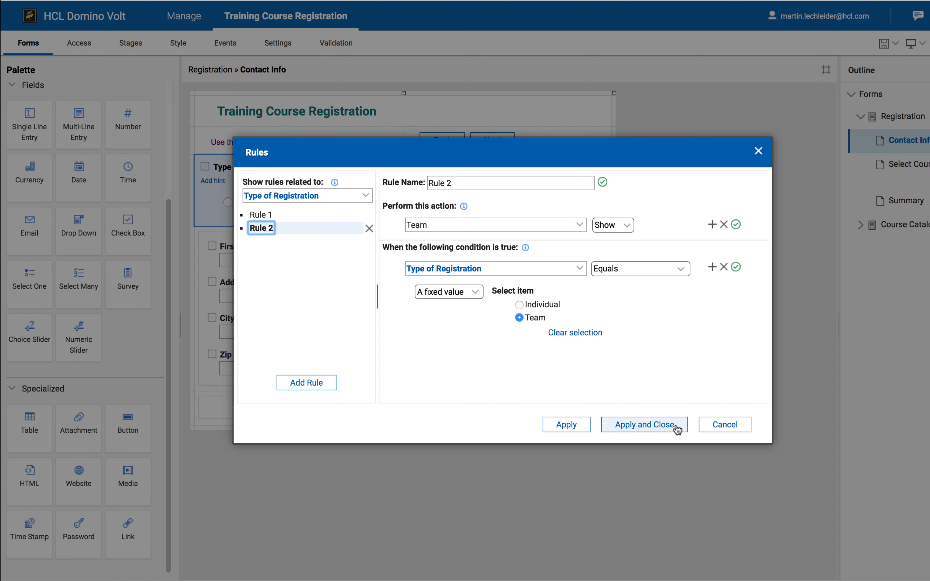
{"action": "left_click", "coordinate": [720, 427]}
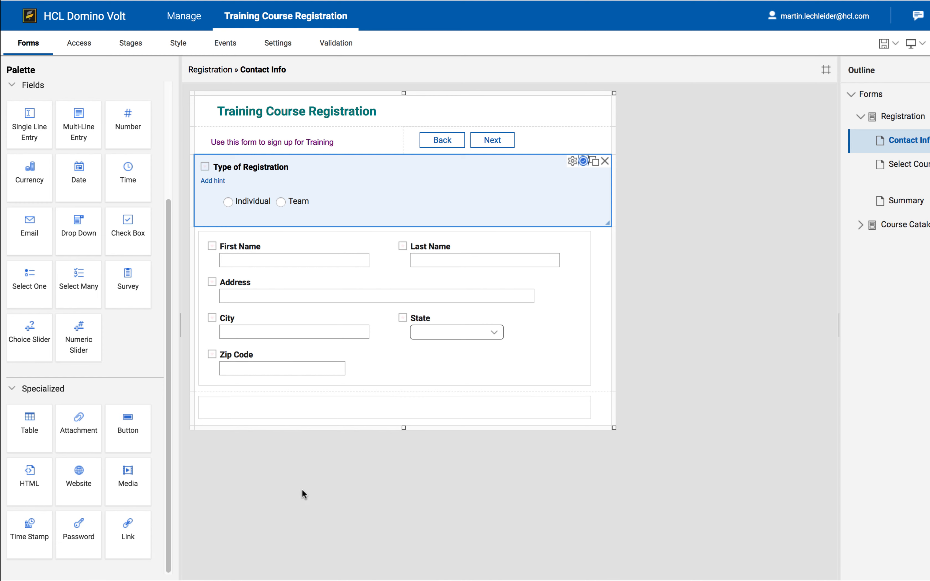
- Add a Table to the empty section below the contact fields, widen it, and open the table's entry form
{"action": "left_click_drag", "start_coordinate": [29, 428], "coordinate": [239, 396]}
{"action": "left_click_drag", "start_coordinate": [398, 547], "coordinate": [561, 546]}
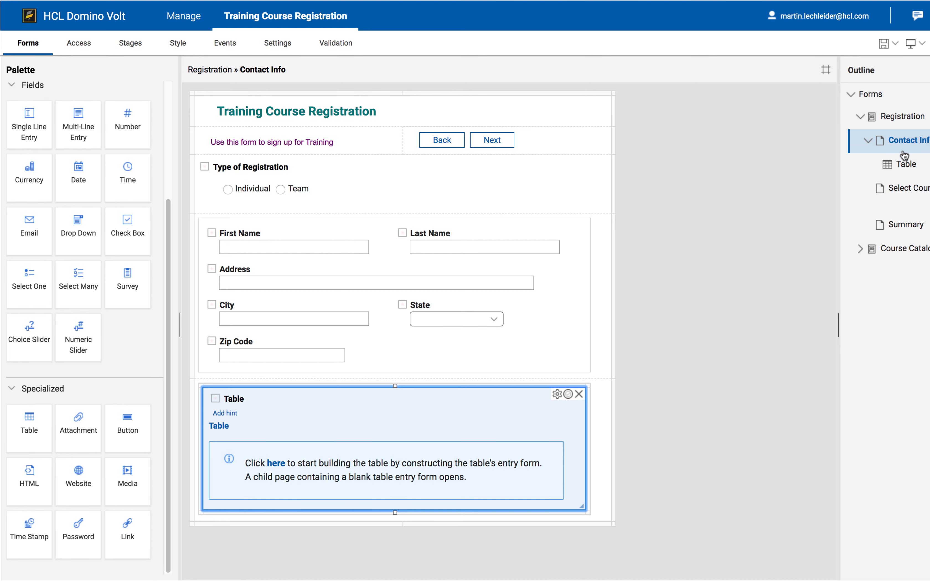
{"action": "left_click", "coordinate": [898, 165]}
{"action": "left_click", "coordinate": [898, 165]}
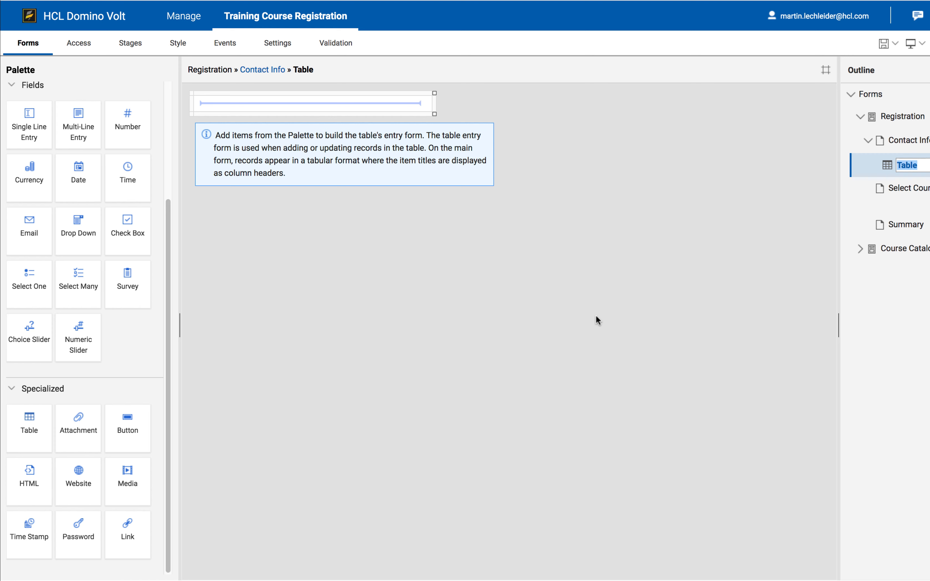
- Add a single line entry titled "First Name" to the widened table entry form and set its width to Full width
{"action": "left_click_drag", "start_coordinate": [29, 127], "coordinate": [235, 107]}
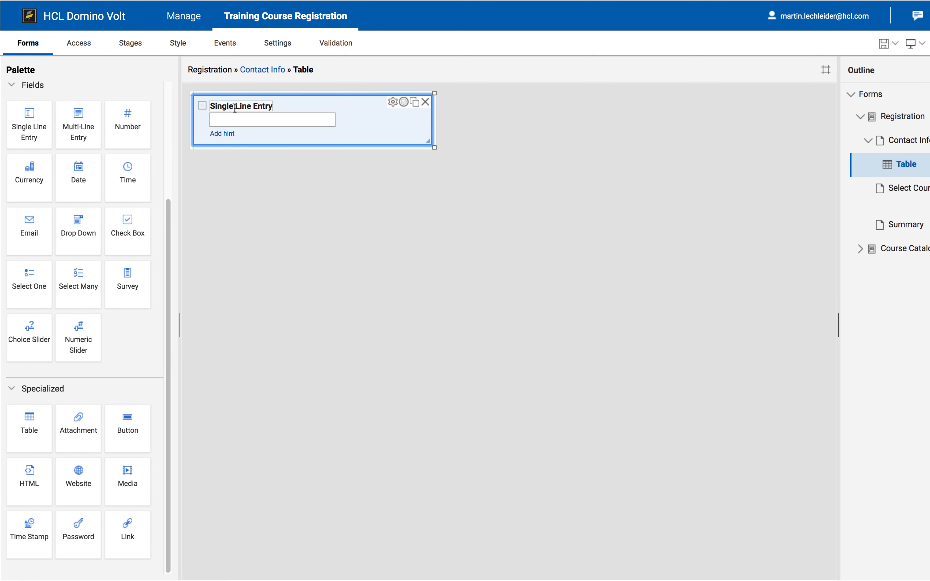
{"action": "type", "text": "Firs"}
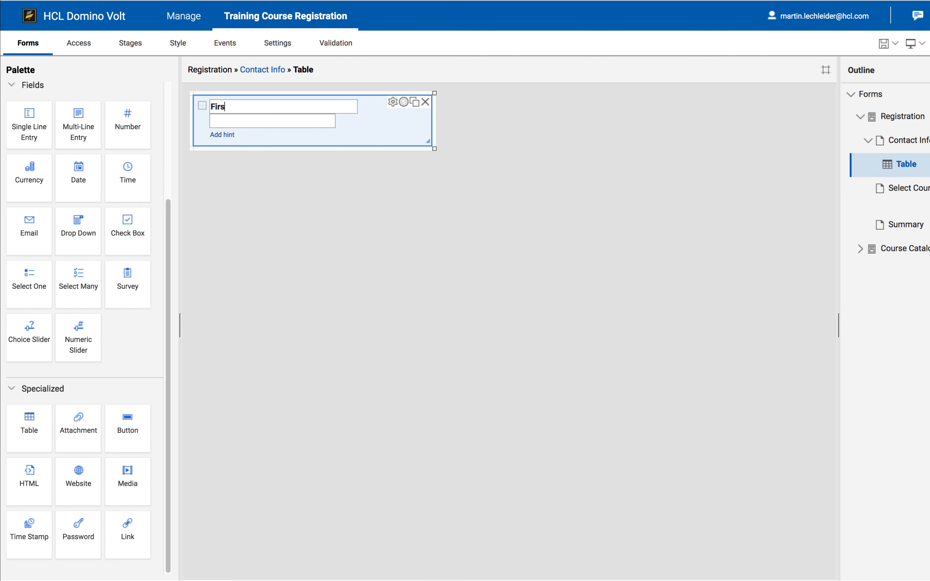
{"action": "type", "text": "t Name"}
{"action": "left_click_drag", "start_coordinate": [436, 149], "coordinate": [540, 149]}
{"action": "left_click", "coordinate": [498, 103]}
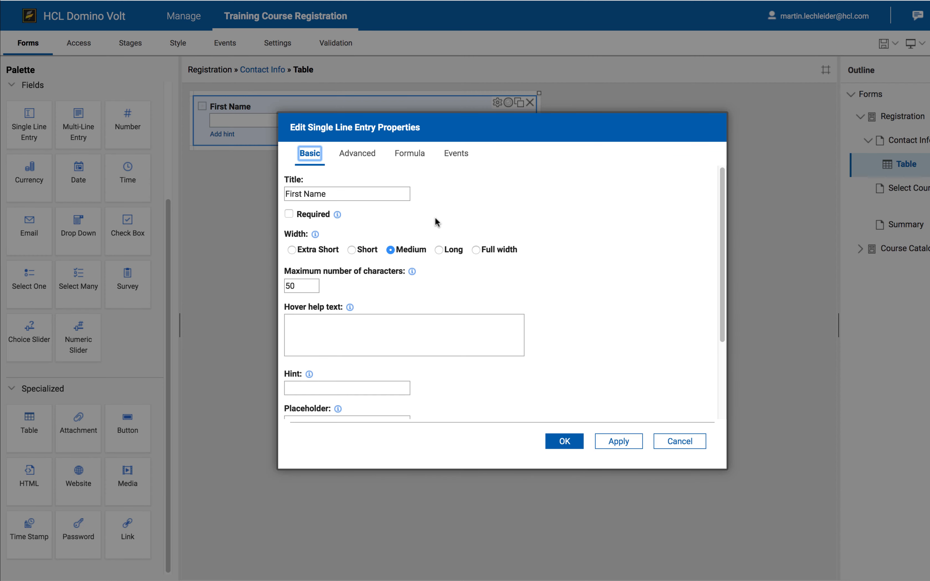
{"action": "left_click", "coordinate": [475, 251]}
{"action": "left_click", "coordinate": [557, 440]}
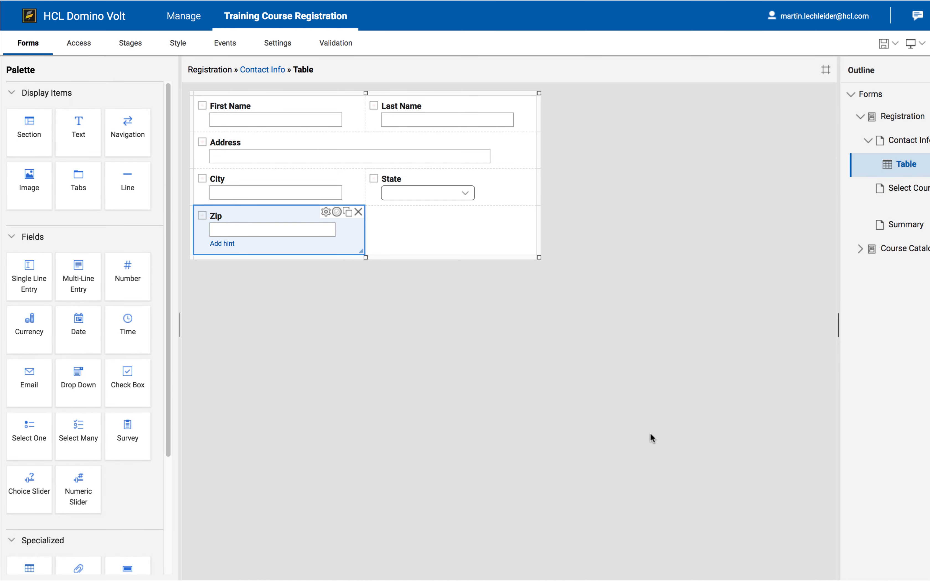
- Title the table on the Contact Info page "Enter Team Members"
{"action": "left_click", "coordinate": [915, 144]}
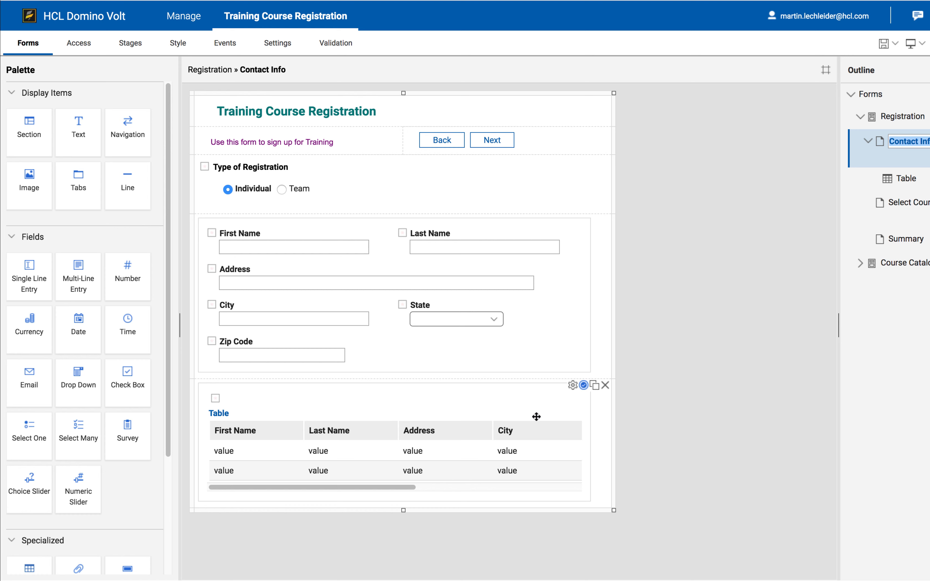
{"action": "left_click", "coordinate": [251, 395]}
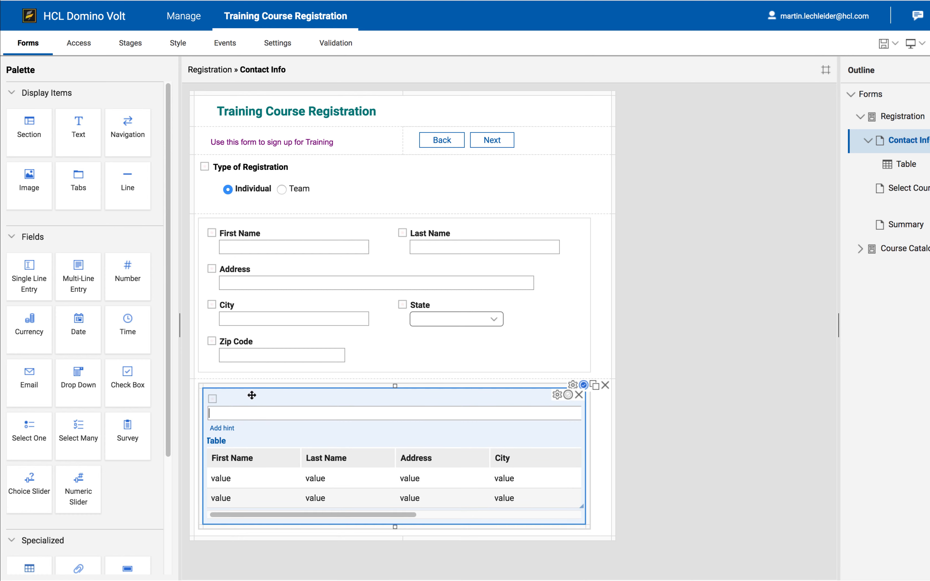
{"action": "type", "text": "Enter Team Members"}
- Remove the Zip, both State and the City columns from the Enter Team Members table's displayed columns and save the properties
{"action": "left_click", "coordinate": [557, 394]}
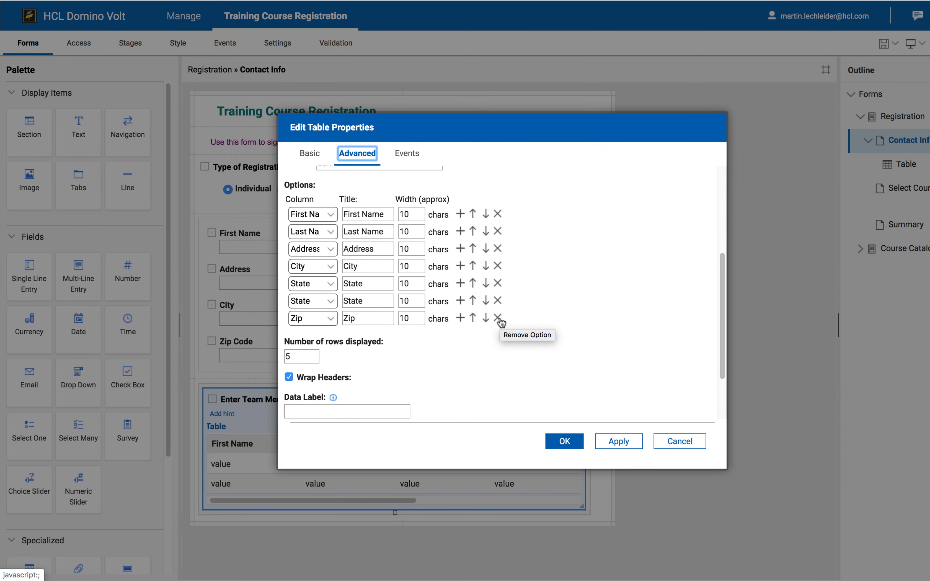
{"action": "left_click", "coordinate": [499, 320]}
{"action": "left_click", "coordinate": [498, 301]}
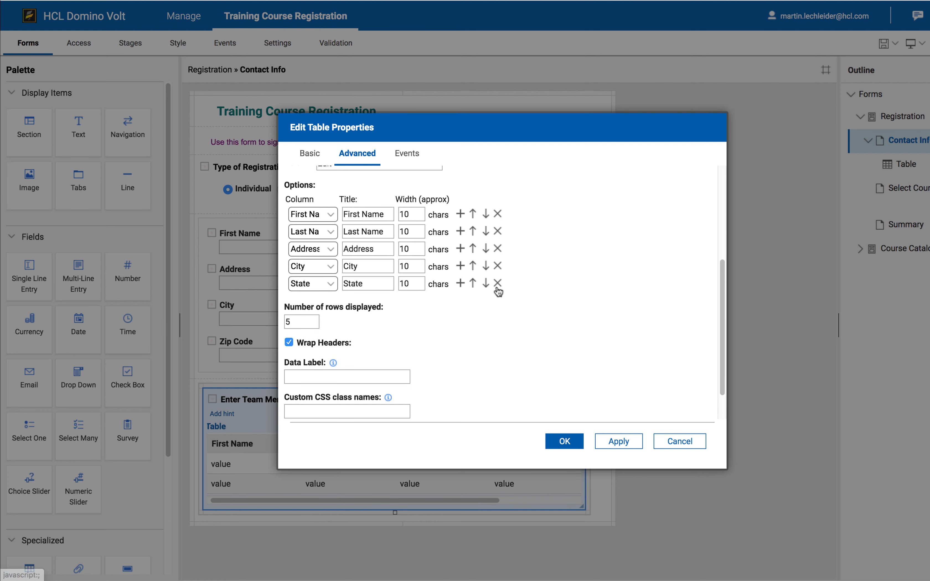
{"action": "left_click", "coordinate": [497, 284]}
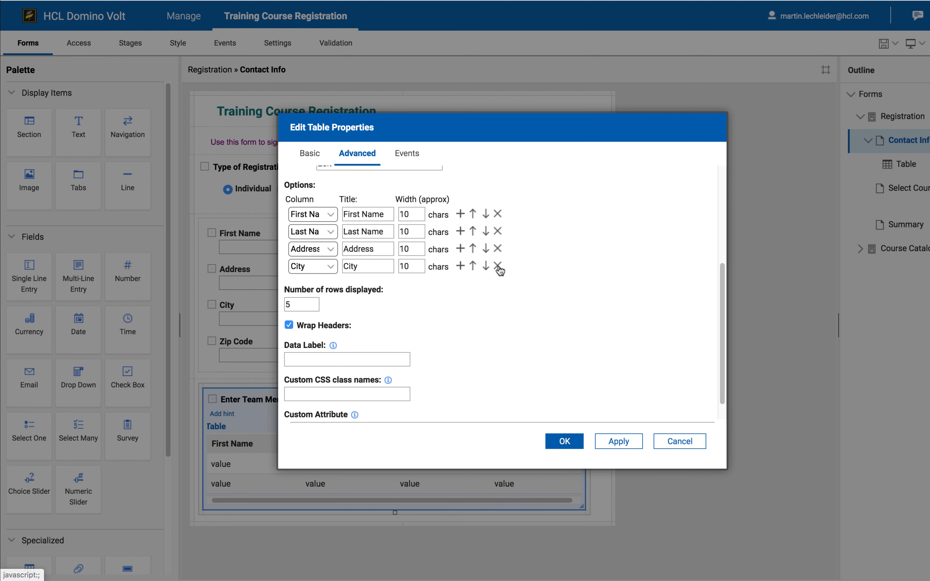
{"action": "left_click", "coordinate": [498, 267]}
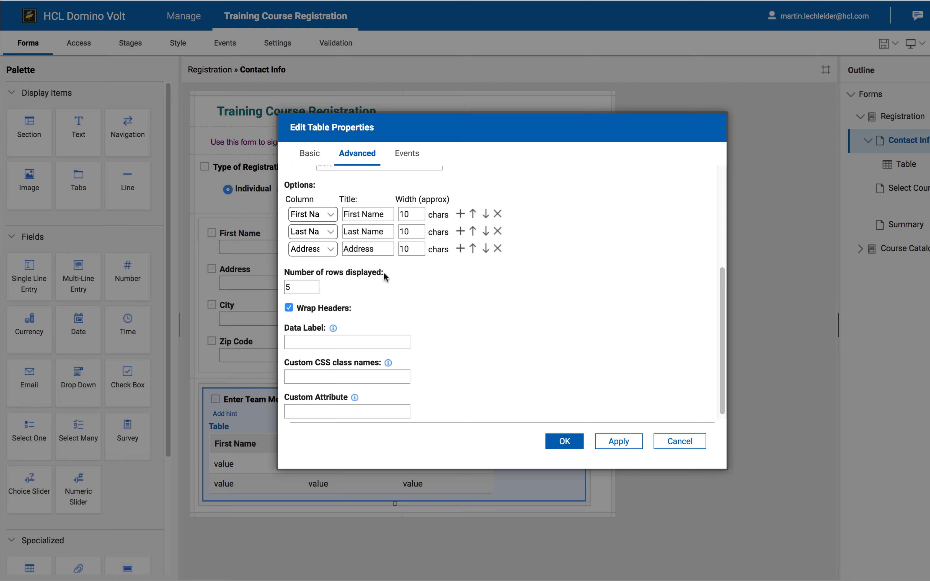
{"action": "left_click", "coordinate": [563, 441]}
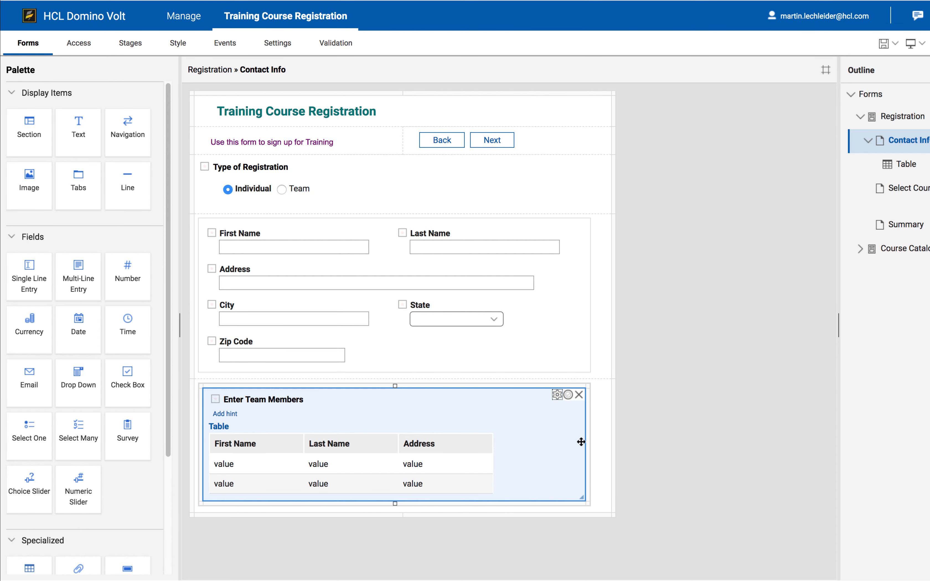
- Preview the form, choose Team registration, and add a team member entry using a saved contact's name and address details
{"action": "left_click", "coordinate": [912, 45]}
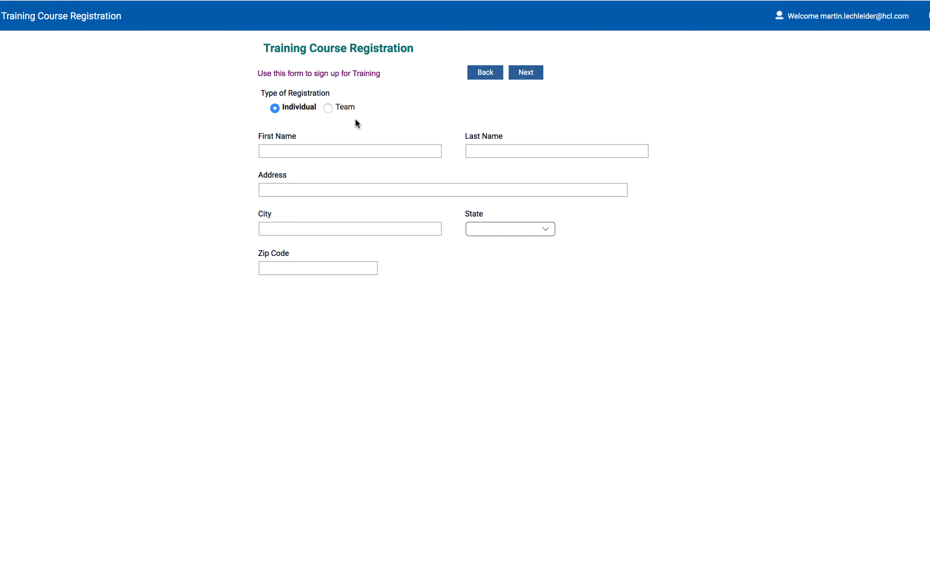
{"action": "left_click", "coordinate": [327, 108]}
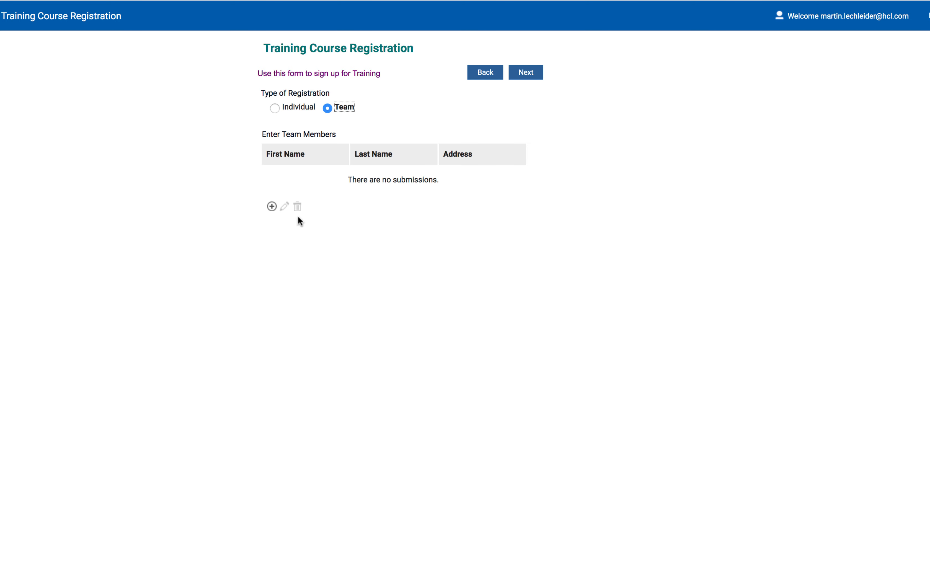
{"action": "left_click", "coordinate": [276, 207]}
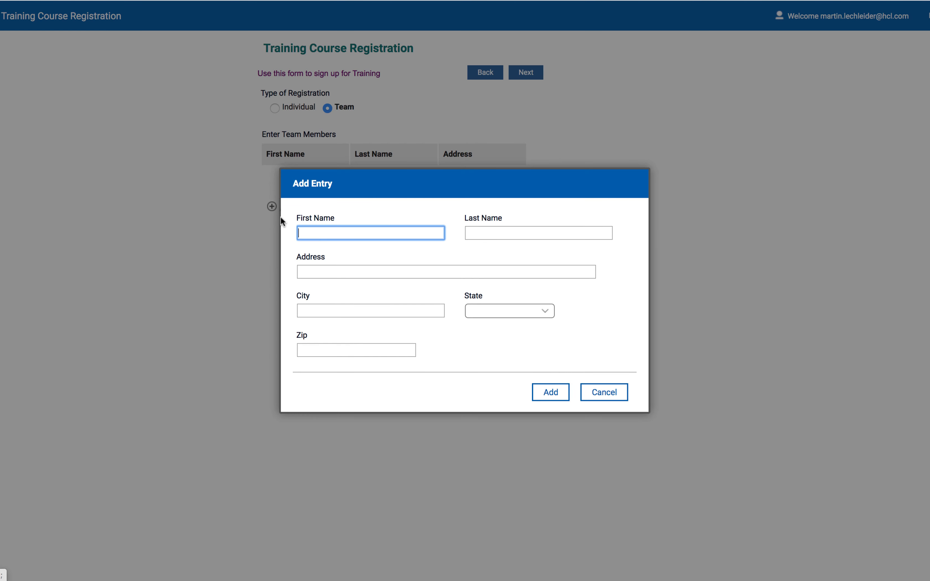
{"action": "left_click", "coordinate": [326, 233]}
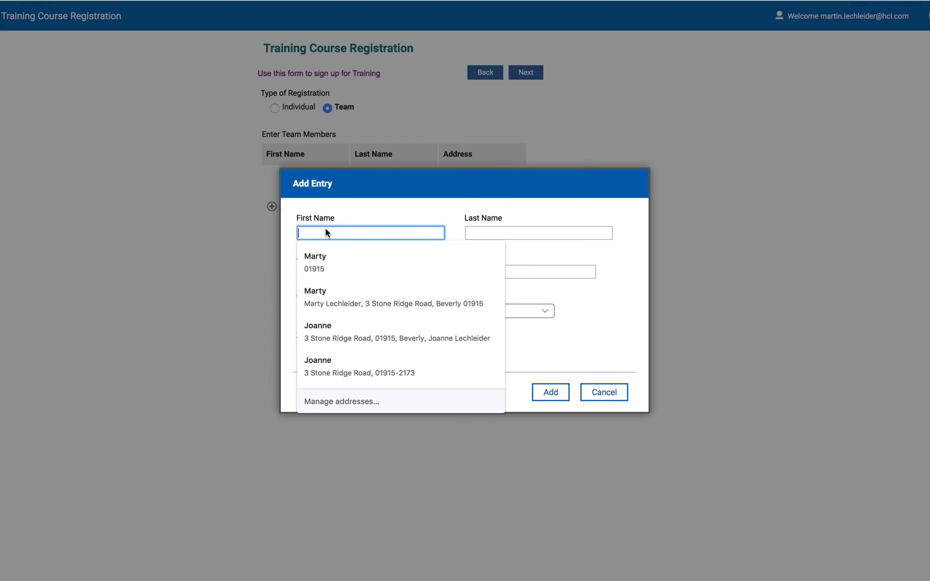
{"action": "left_click", "coordinate": [352, 303]}
{"action": "left_click", "coordinate": [550, 393]}
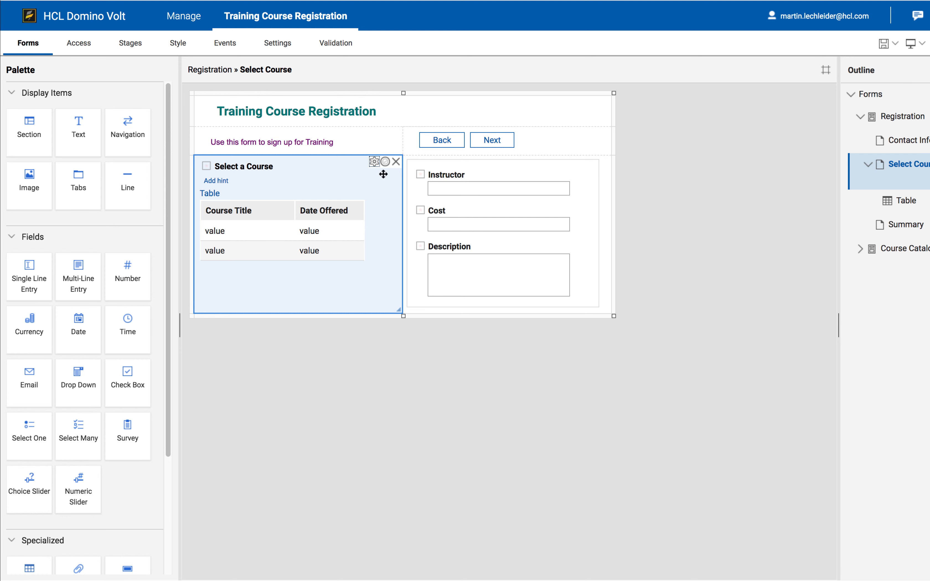
- Make the Select a Course table's onShow event call a service and choose the Training Course Registration / Course Catalog / Search service
{"action": "left_click", "coordinate": [374, 163]}
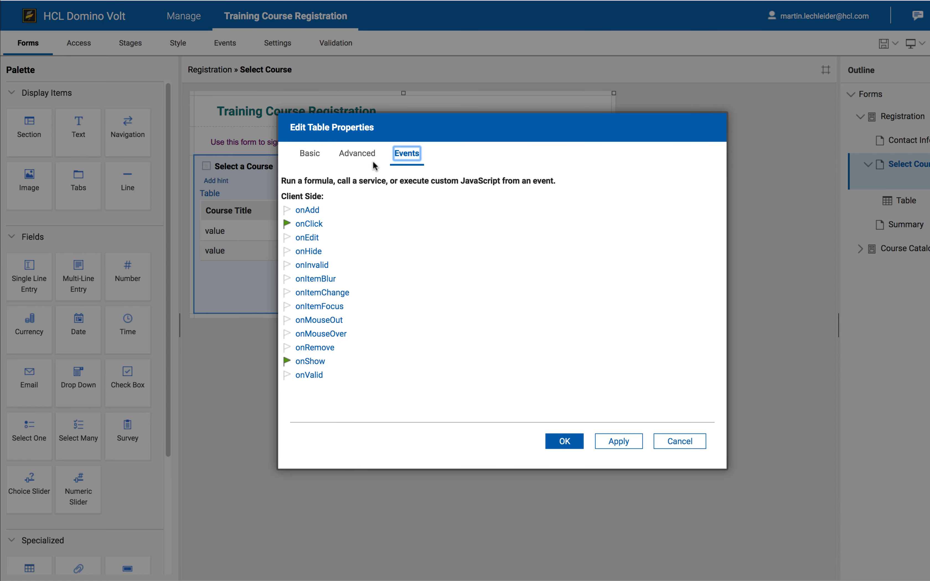
{"action": "left_click", "coordinate": [322, 362]}
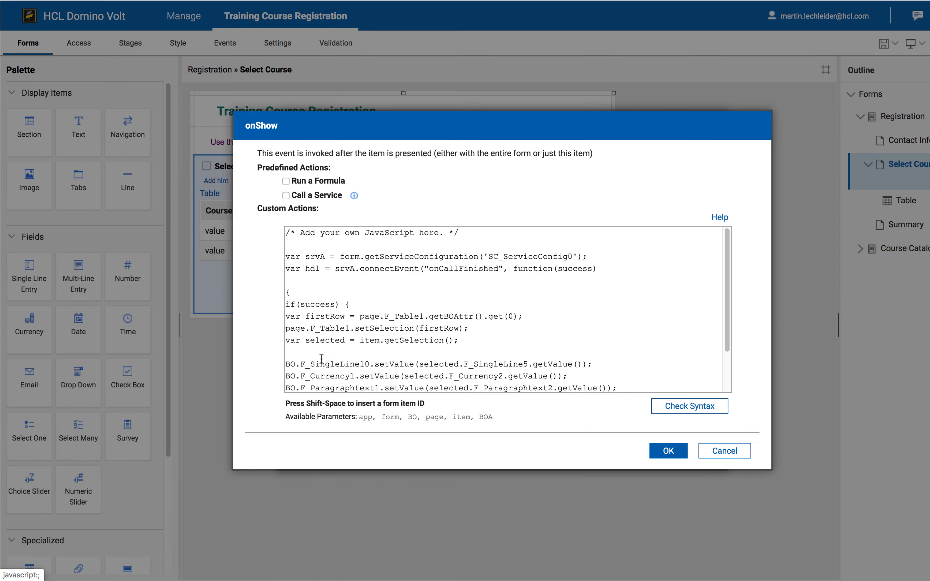
{"action": "left_click", "coordinate": [286, 196]}
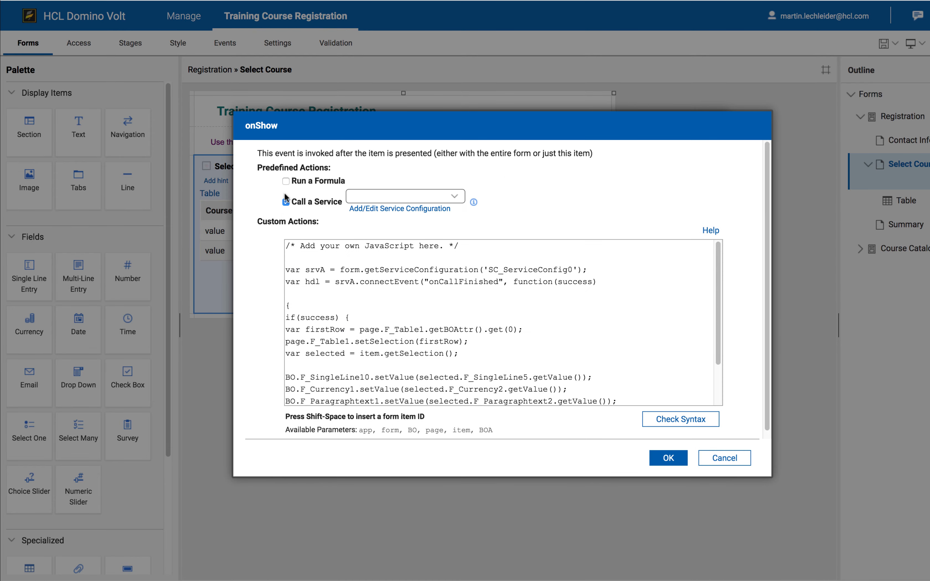
{"action": "left_click", "coordinate": [369, 209]}
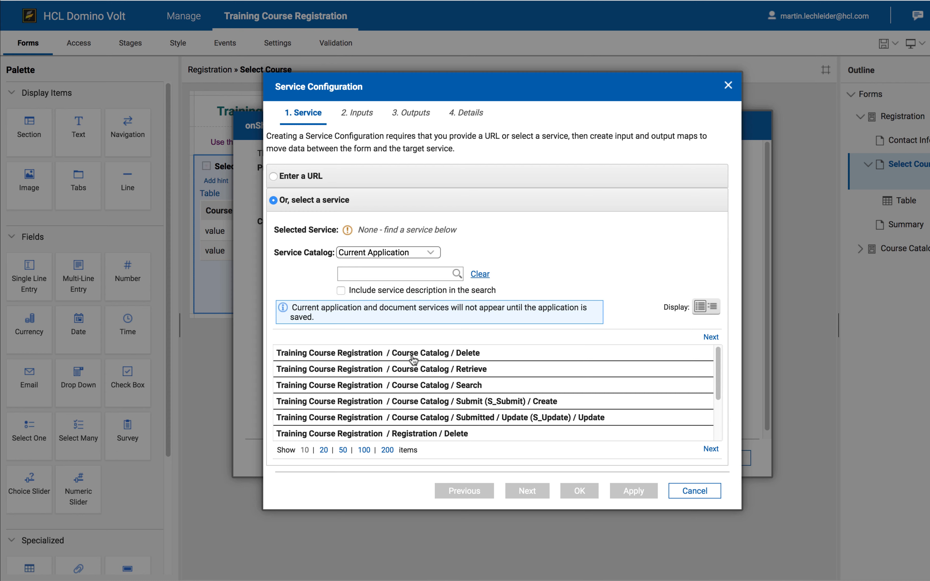
{"action": "left_click", "coordinate": [425, 386]}
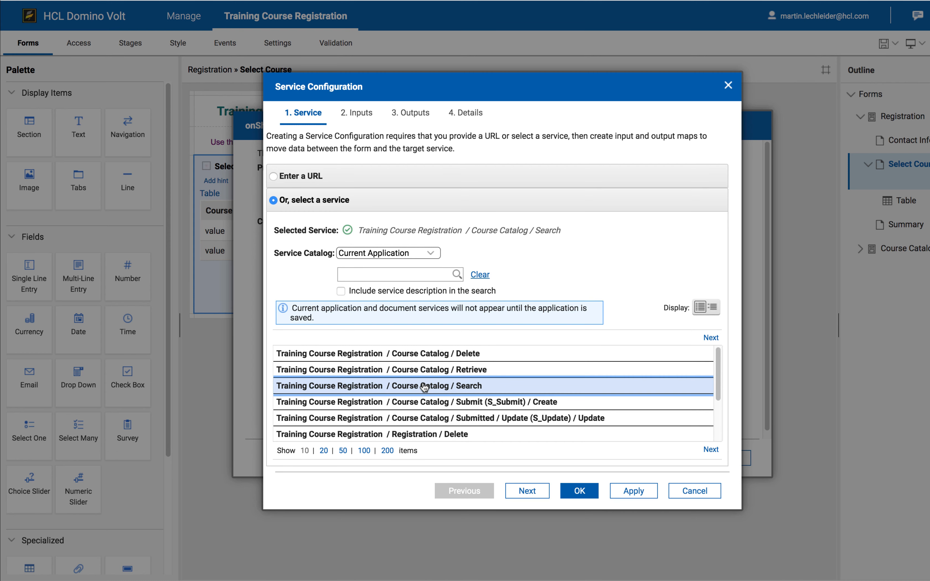
- Assign the Course Title output of the searched records to the Course Title column of the Select a Course table
{"action": "left_click", "coordinate": [412, 115]}
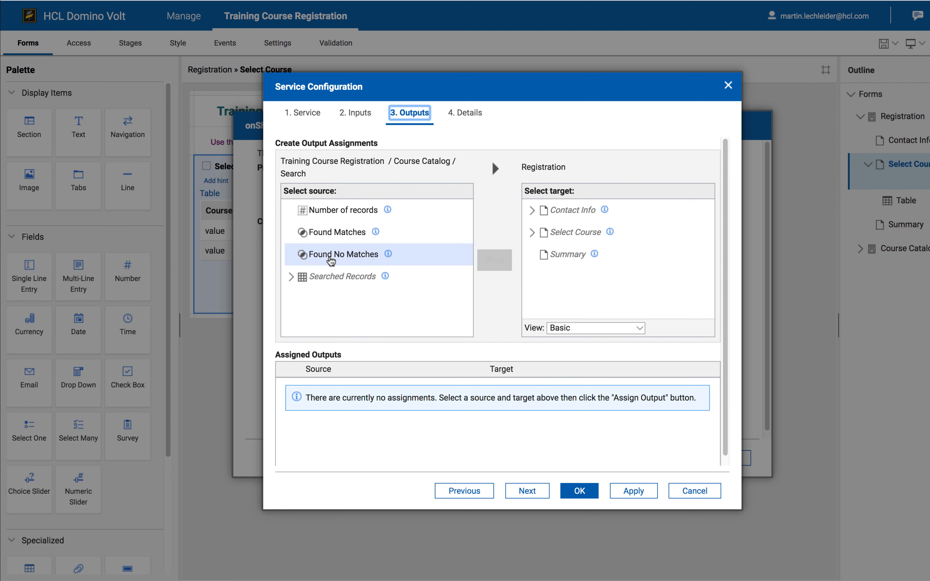
{"action": "left_click", "coordinate": [292, 277]}
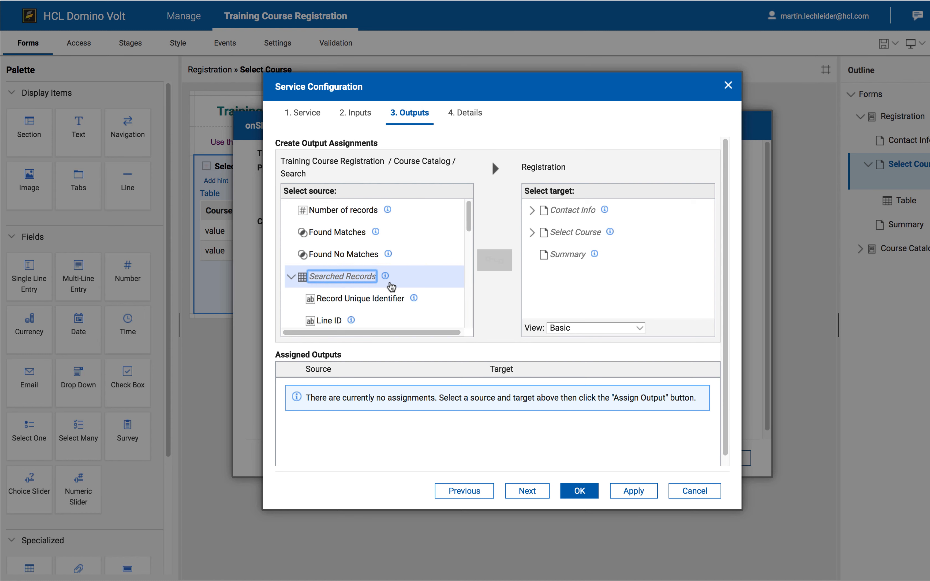
{"action": "scroll", "coordinate": [388, 287], "scroll_direction": "down", "scroll_amount": 5}
{"action": "scroll", "coordinate": [385, 300], "scroll_direction": "down", "scroll_amount": 6}
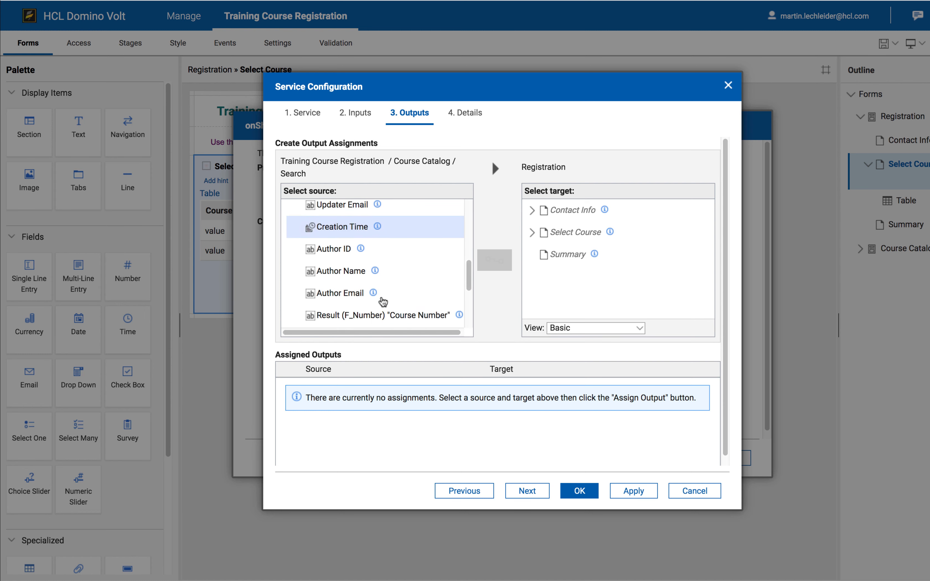
{"action": "scroll", "coordinate": [387, 327], "scroll_direction": "down", "scroll_amount": 1}
{"action": "left_click", "coordinate": [388, 300]}
{"action": "left_click", "coordinate": [532, 232]}
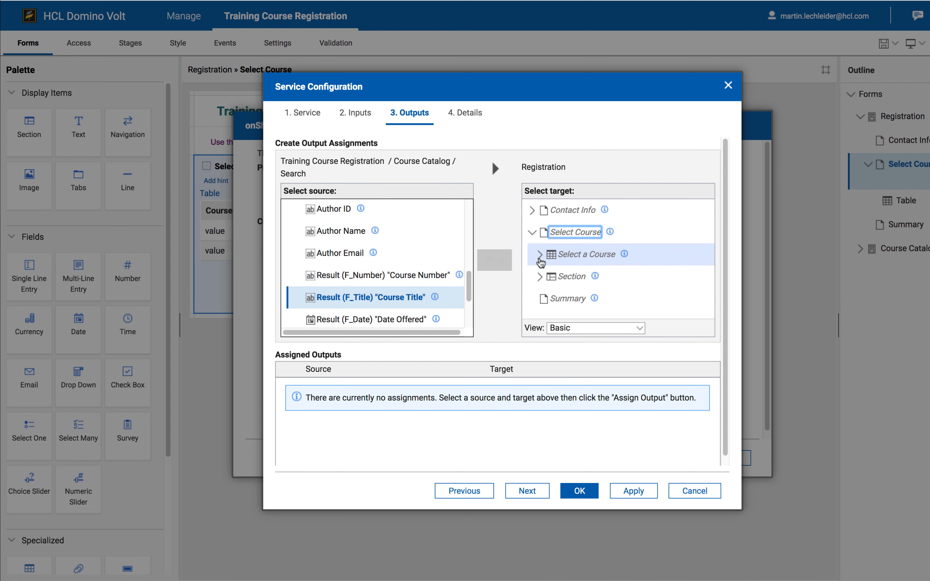
{"action": "left_click", "coordinate": [540, 254]}
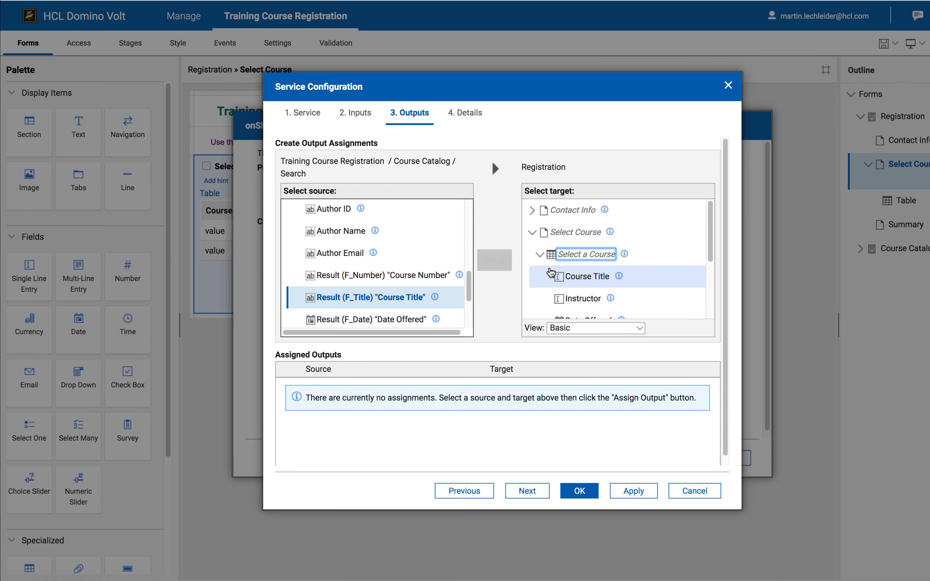
{"action": "left_click", "coordinate": [554, 275]}
{"action": "left_click", "coordinate": [495, 260]}
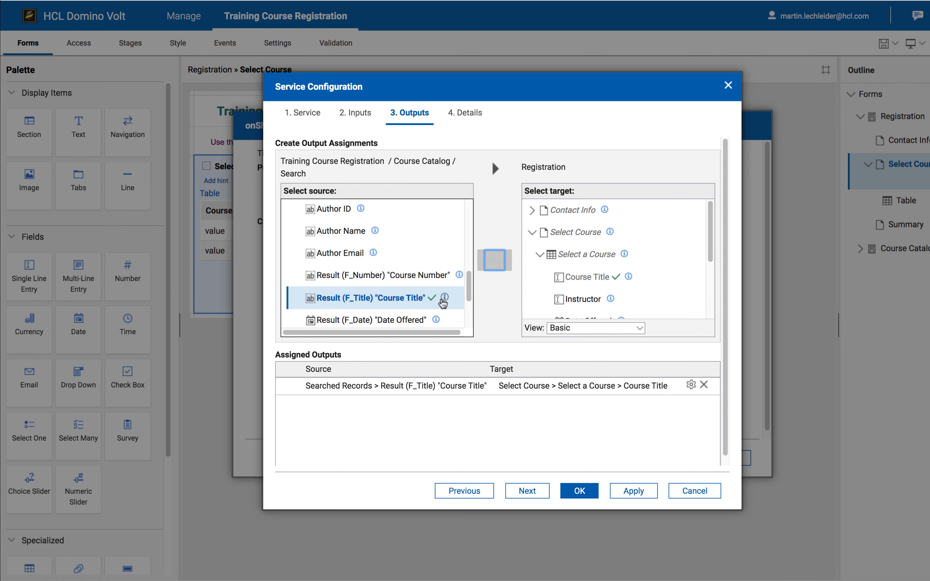
- Assign the Date Offered and Instructor results of the searched records to the matching Select a Course table fields
{"action": "scroll", "coordinate": [423, 304], "scroll_direction": "down", "scroll_amount": 2}
{"action": "left_click", "coordinate": [415, 274]}
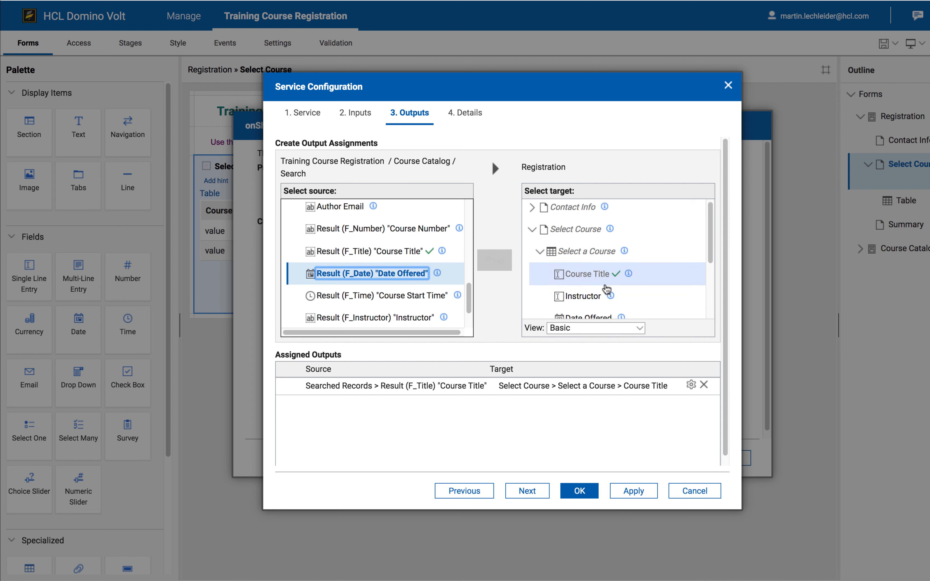
{"action": "scroll", "coordinate": [607, 288], "scroll_direction": "down", "scroll_amount": 1}
{"action": "left_click", "coordinate": [592, 283]}
{"action": "left_click", "coordinate": [499, 264]}
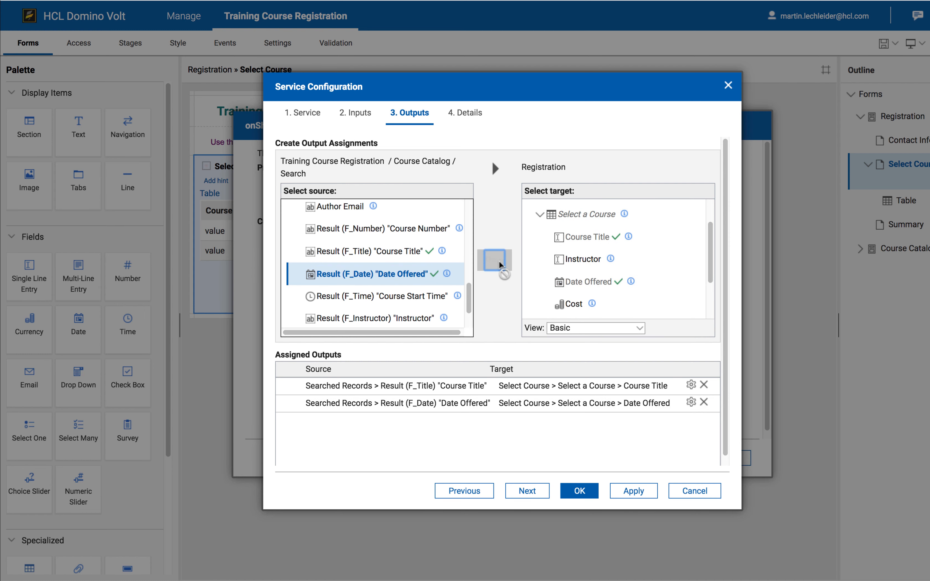
{"action": "scroll", "coordinate": [417, 308], "scroll_direction": "down", "scroll_amount": 1}
{"action": "left_click", "coordinate": [419, 307]}
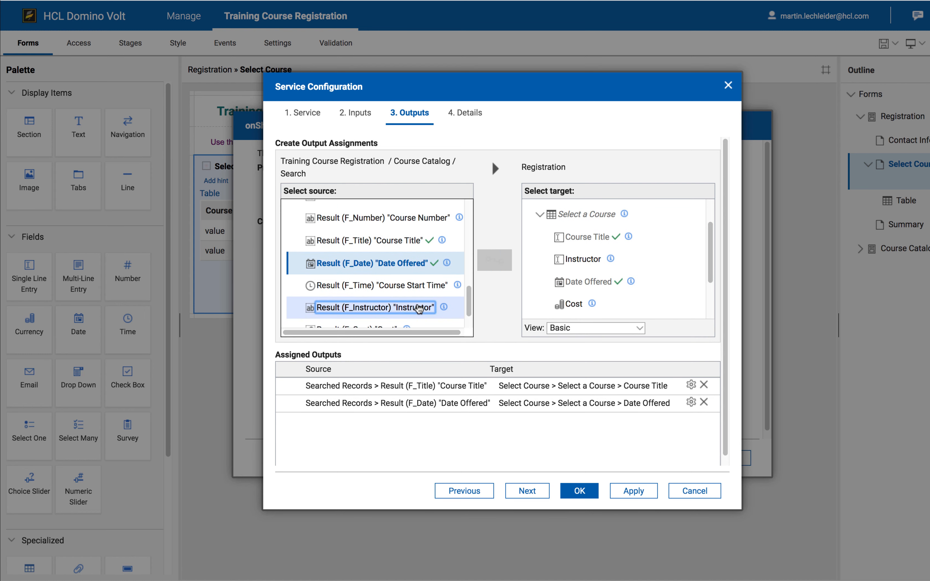
{"action": "left_click", "coordinate": [584, 259]}
{"action": "left_click", "coordinate": [496, 262]}
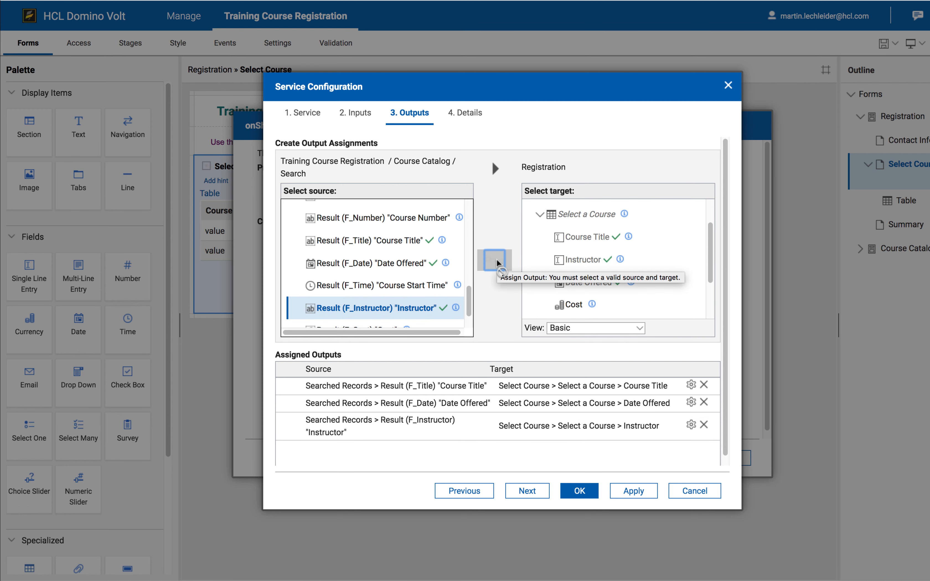
- Assign the Cost result of the searched records to the Select a Course table's Cost field
{"action": "scroll", "coordinate": [487, 262], "scroll_direction": "down", "scroll_amount": 1}
{"action": "mouse_move", "coordinate": [455, 281]}
{"action": "scroll", "coordinate": [454, 283], "scroll_direction": "down", "scroll_amount": 1}
{"action": "left_click", "coordinate": [396, 286]}
{"action": "left_click", "coordinate": [574, 296]}
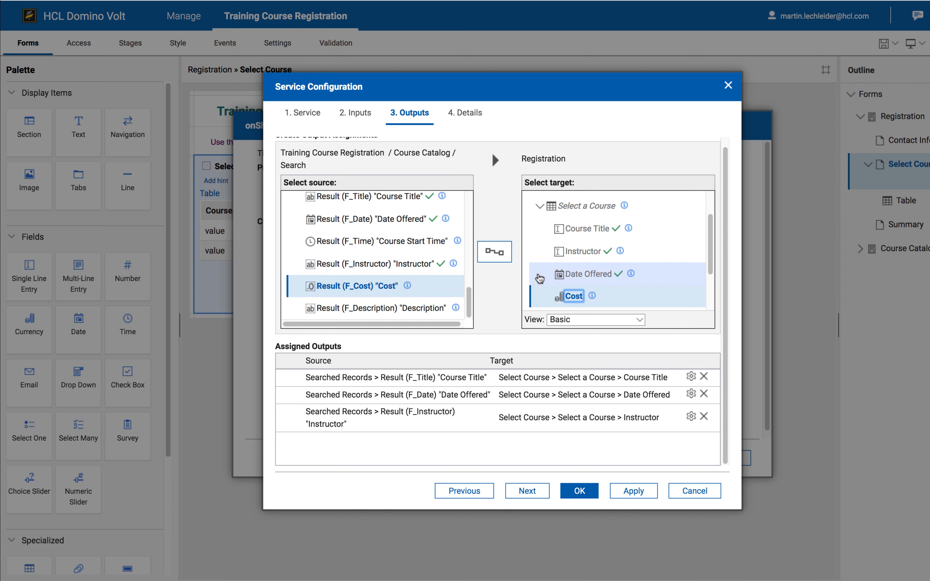
{"action": "left_click", "coordinate": [503, 257]}
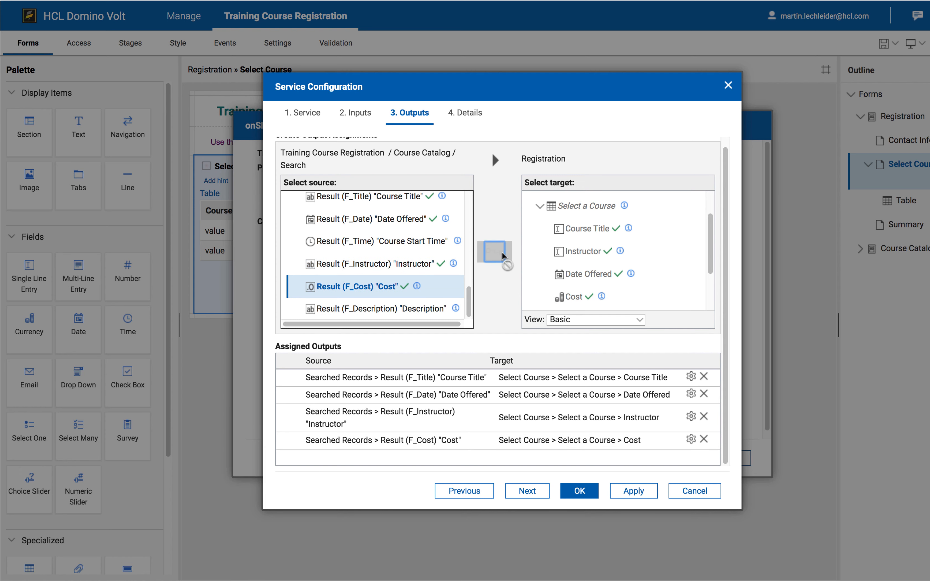
- Assign the Description result to the table's Description field and save the service configuration, onShow event and table properties
{"action": "left_click", "coordinate": [430, 308]}
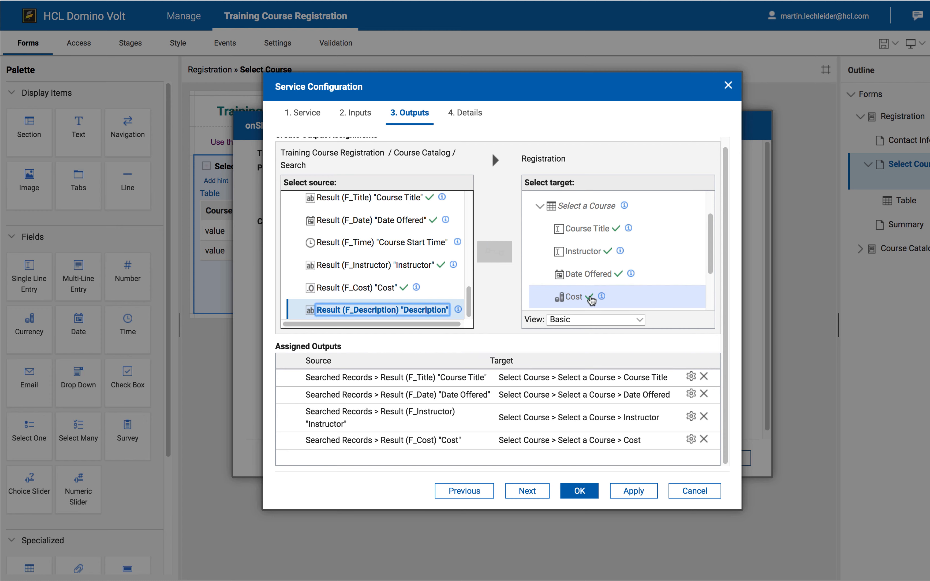
{"action": "scroll", "coordinate": [600, 298], "scroll_direction": "down", "scroll_amount": 3}
{"action": "left_click", "coordinate": [587, 262]}
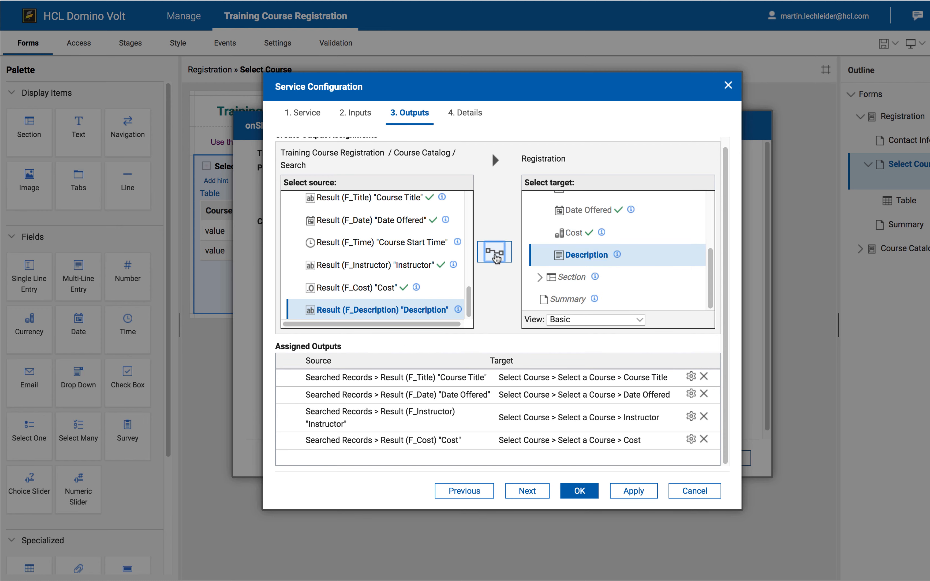
{"action": "left_click", "coordinate": [494, 253]}
{"action": "left_click", "coordinate": [580, 491]}
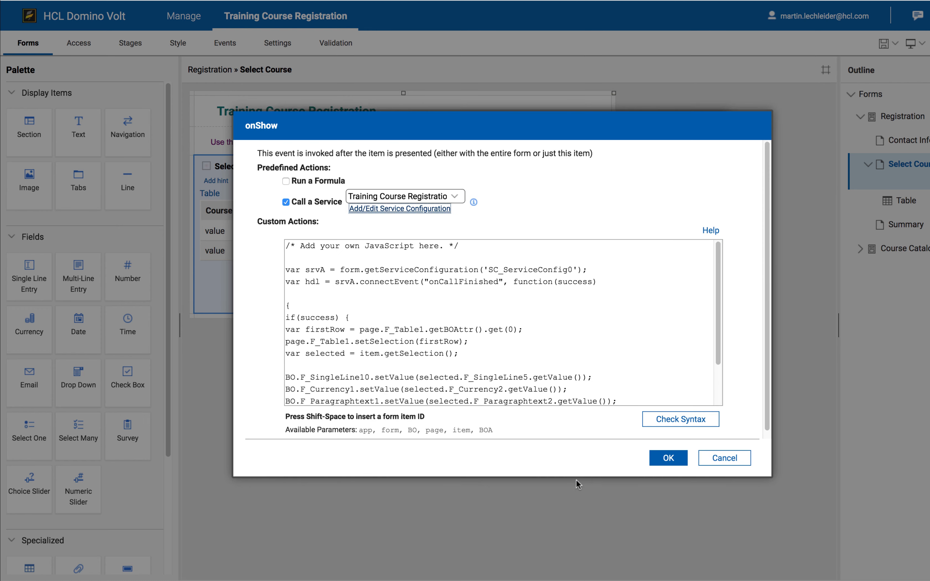
{"action": "left_click", "coordinate": [658, 466]}
{"action": "left_click", "coordinate": [574, 441]}
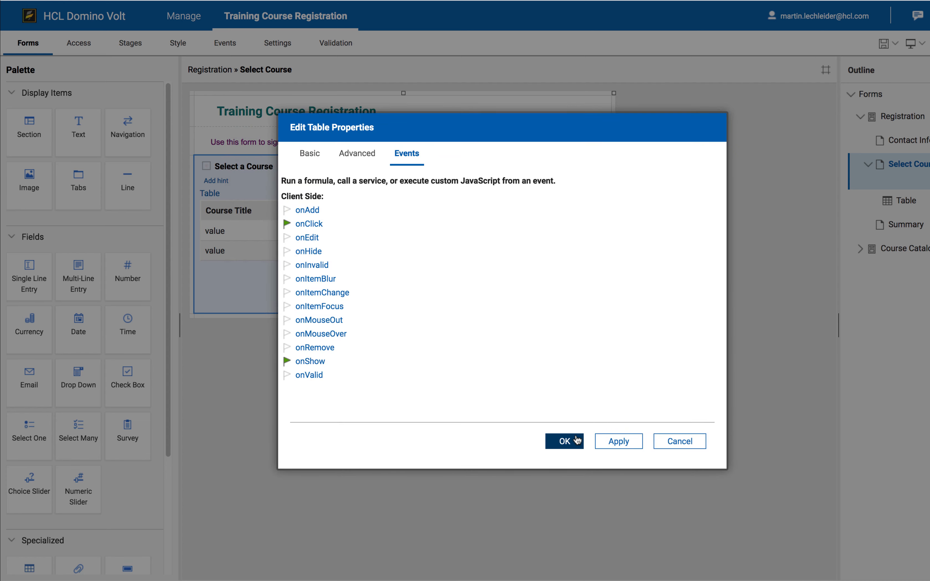
- Preview the form, go to the Select Course page, and select several courses through Intro to Domino to check their details
{"action": "left_click", "coordinate": [911, 44]}
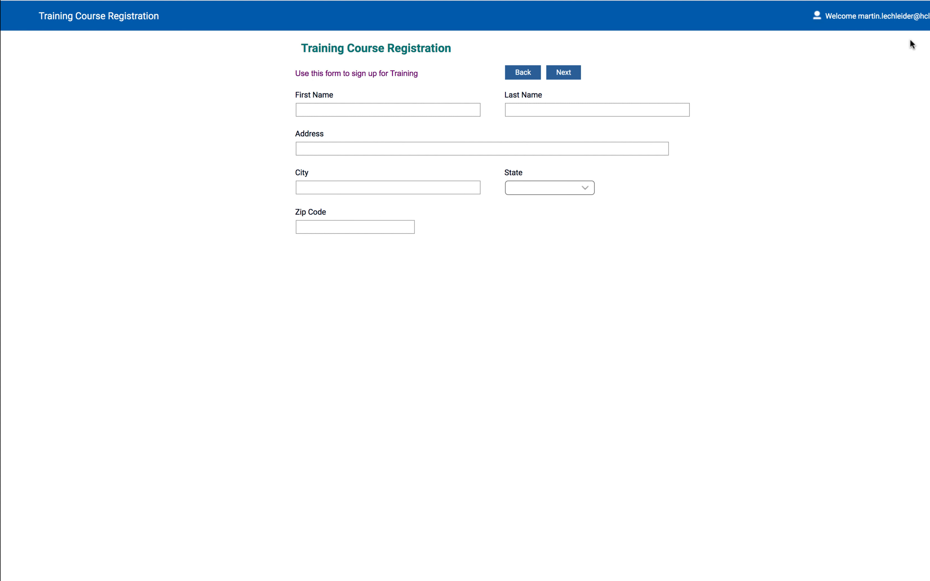
{"action": "left_click", "coordinate": [572, 78]}
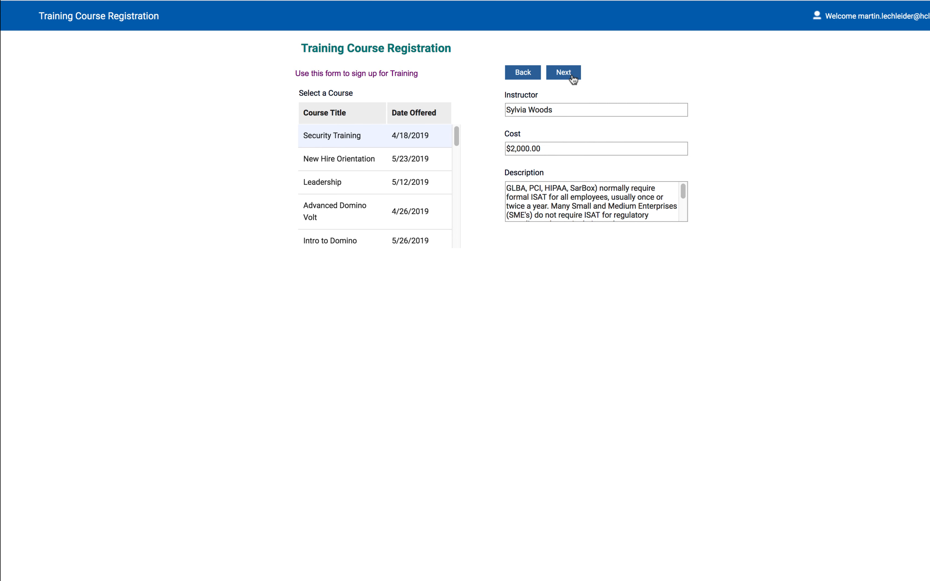
{"action": "left_click", "coordinate": [395, 160]}
{"action": "left_click", "coordinate": [373, 191]}
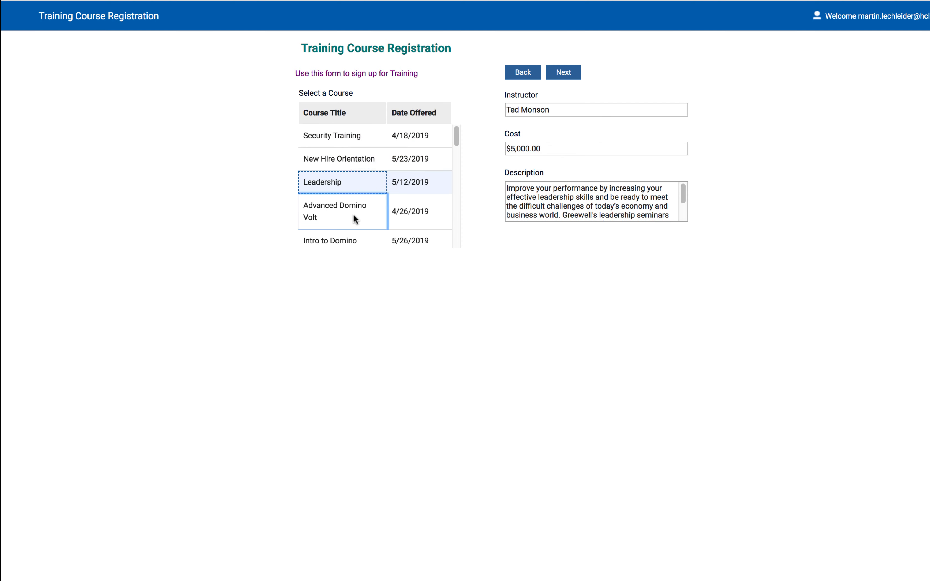
{"action": "left_click", "coordinate": [353, 214]}
{"action": "left_click", "coordinate": [347, 242]}
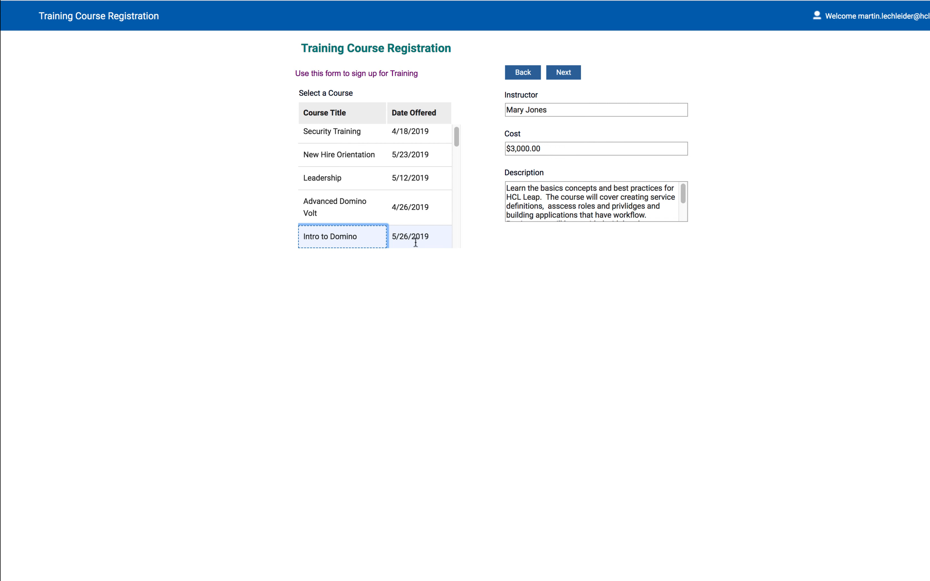
- Sort the previewed course table by Course Title and try sorting it by Date Offered
{"action": "left_click", "coordinate": [334, 112]}
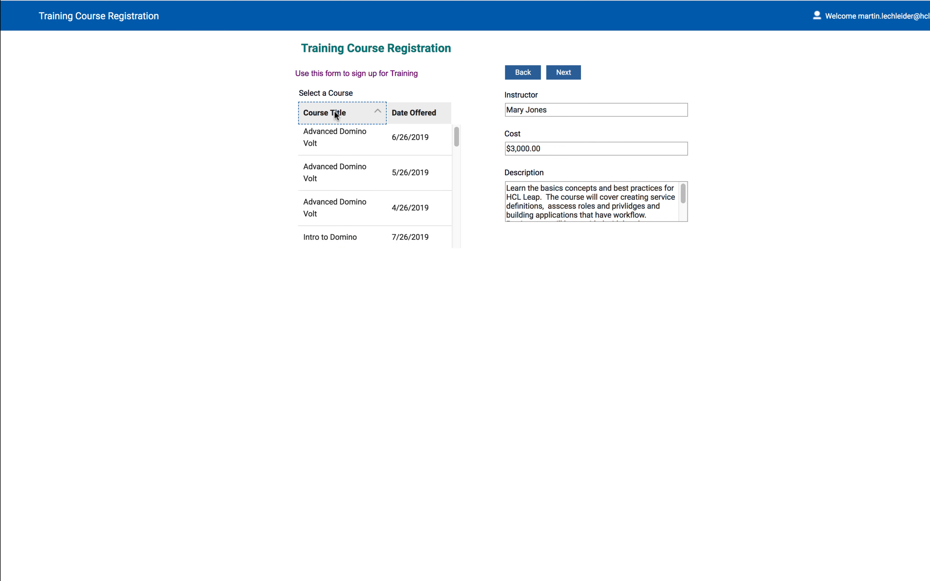
{"action": "left_click", "coordinate": [425, 115]}
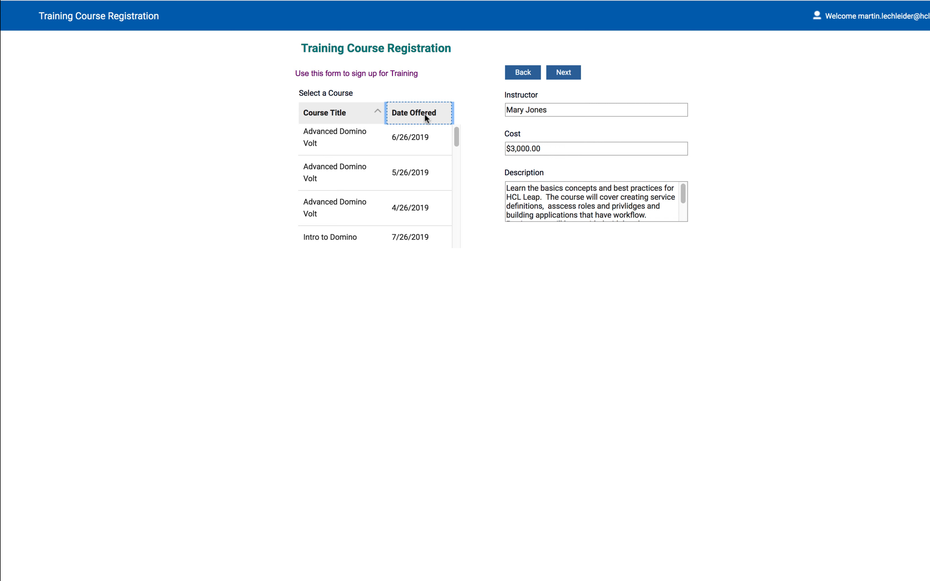
{"action": "left_click", "coordinate": [322, 112]}
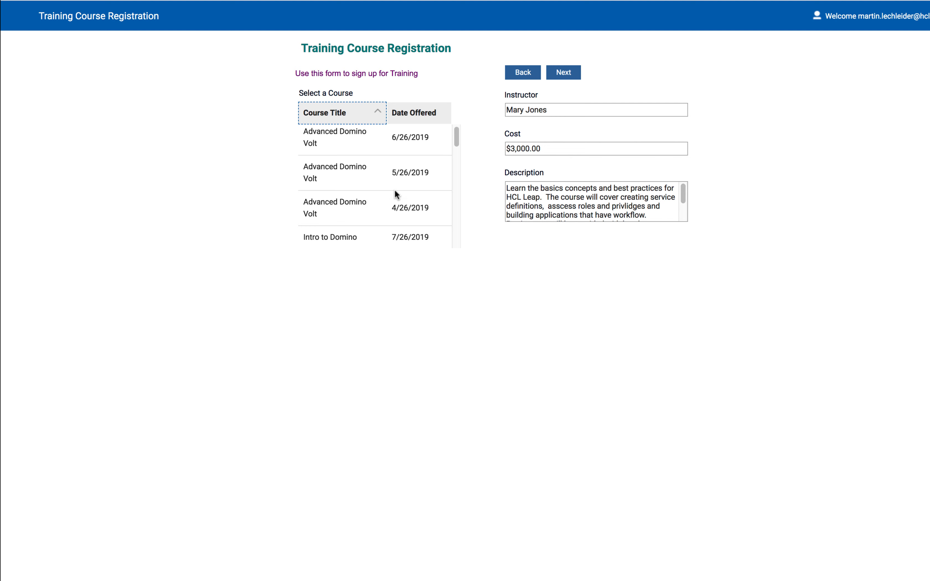
{"action": "left_click", "coordinate": [393, 208]}
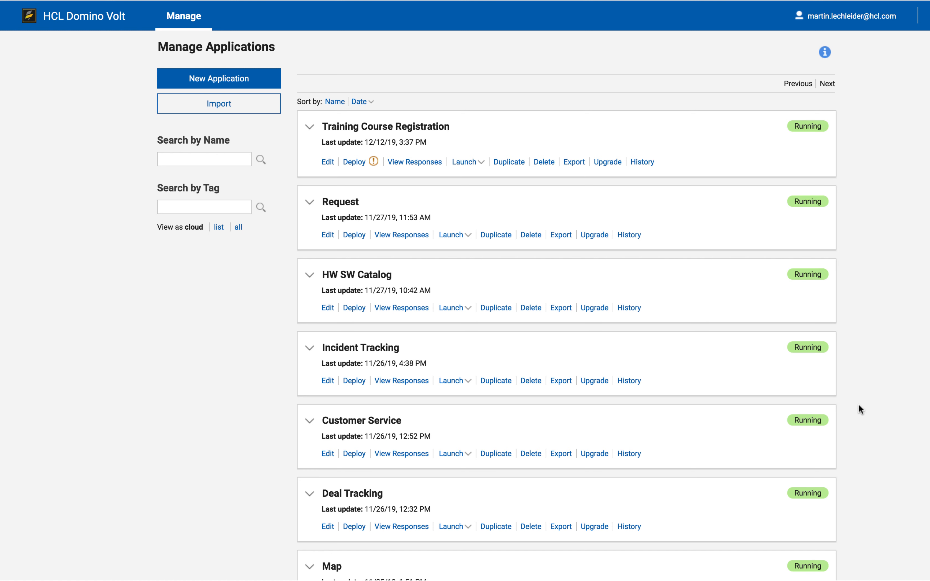
- Create a new application named "Demo" from the application management page
{"action": "mouse_move", "coordinate": [371, 164]}
{"action": "left_click", "coordinate": [249, 77]}
{"action": "left_click", "coordinate": [389, 320]}
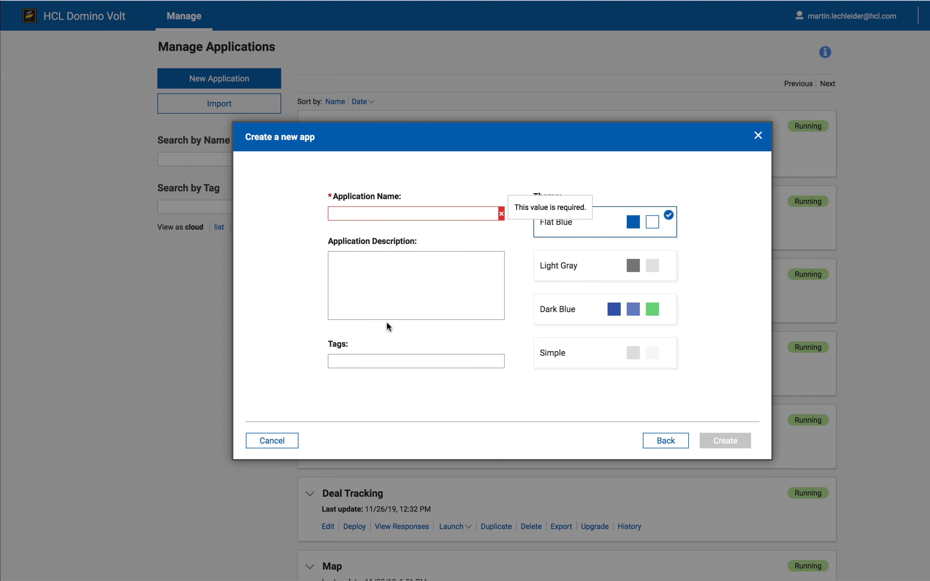
{"action": "type", "text": "Demo"}
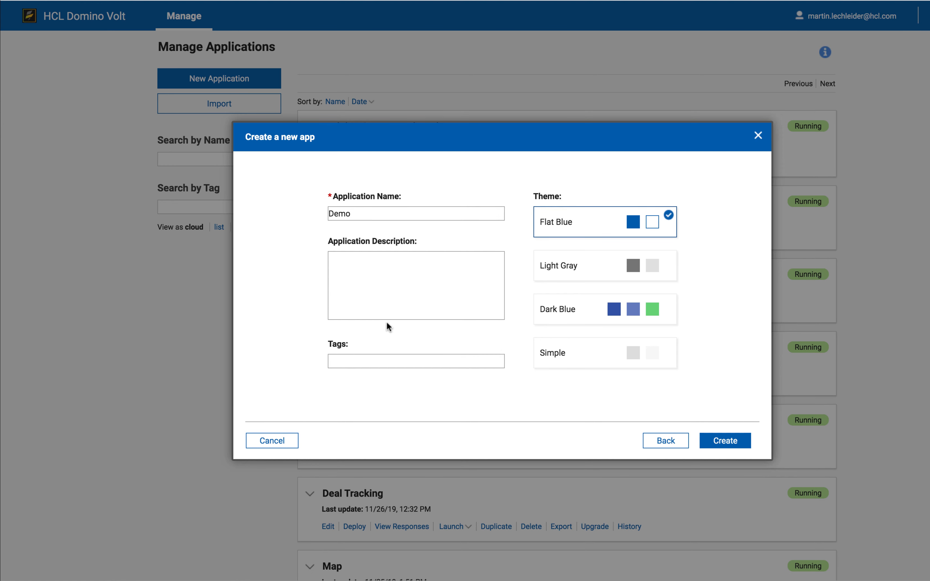
{"action": "left_click", "coordinate": [722, 448]}
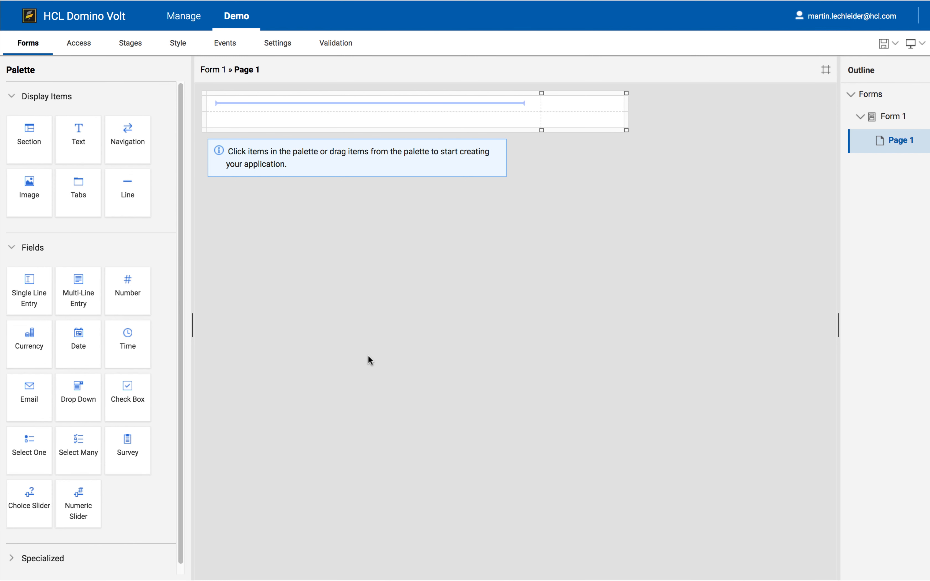
- Add two single line entry fields to Page 1 of the Demo application and save it
{"action": "left_click", "coordinate": [37, 293]}
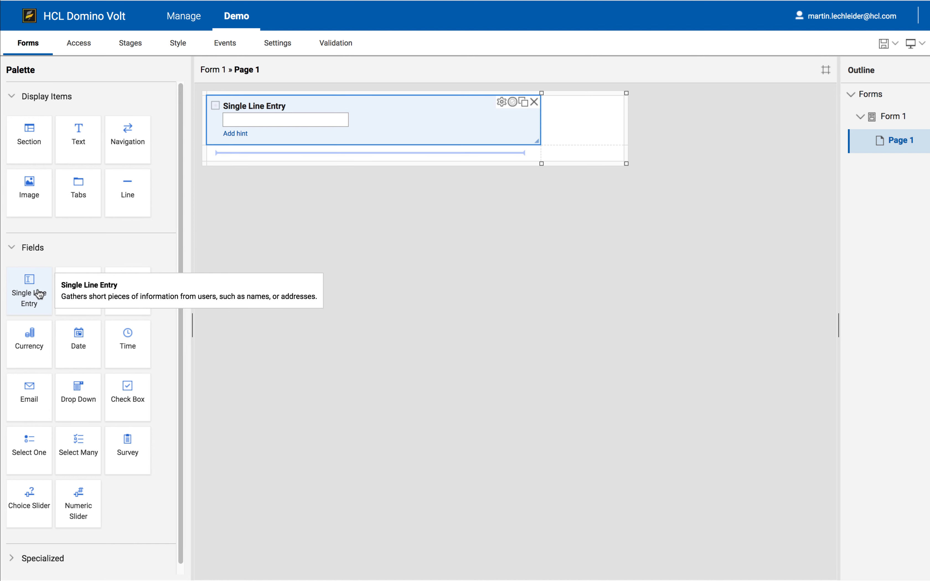
{"action": "left_click", "coordinate": [38, 294]}
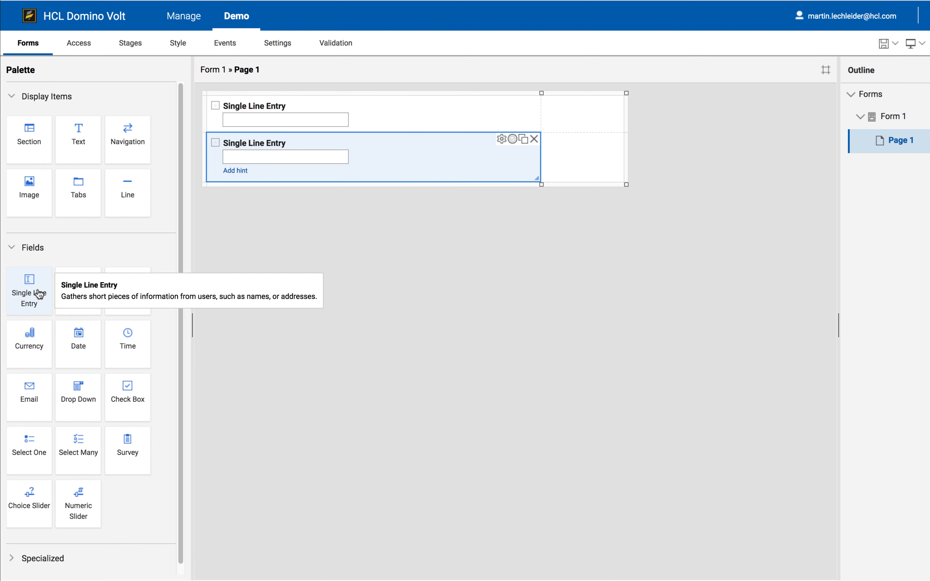
{"action": "left_click", "coordinate": [882, 44]}
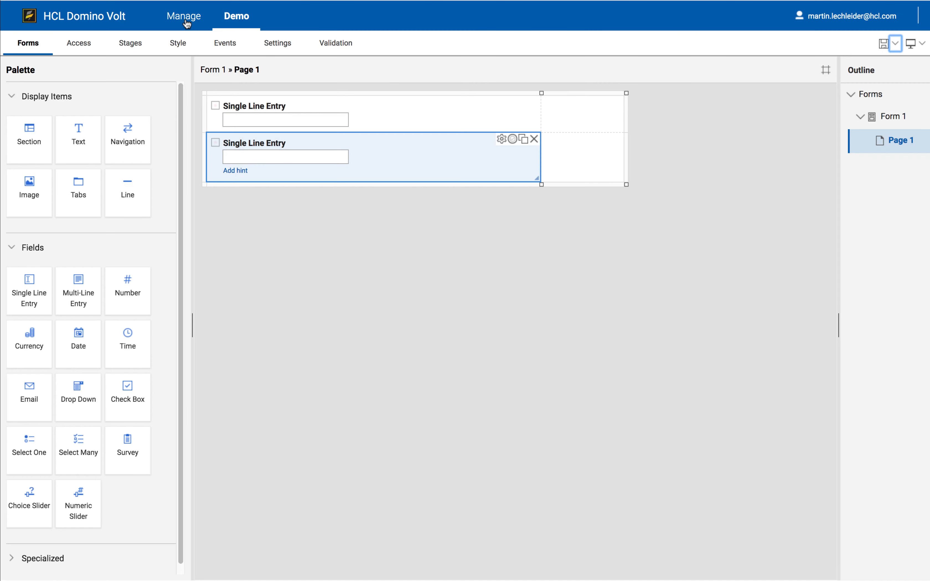
- Return to application management and deploy the Demo application with the default deployment settings
{"action": "left_click", "coordinate": [187, 24]}
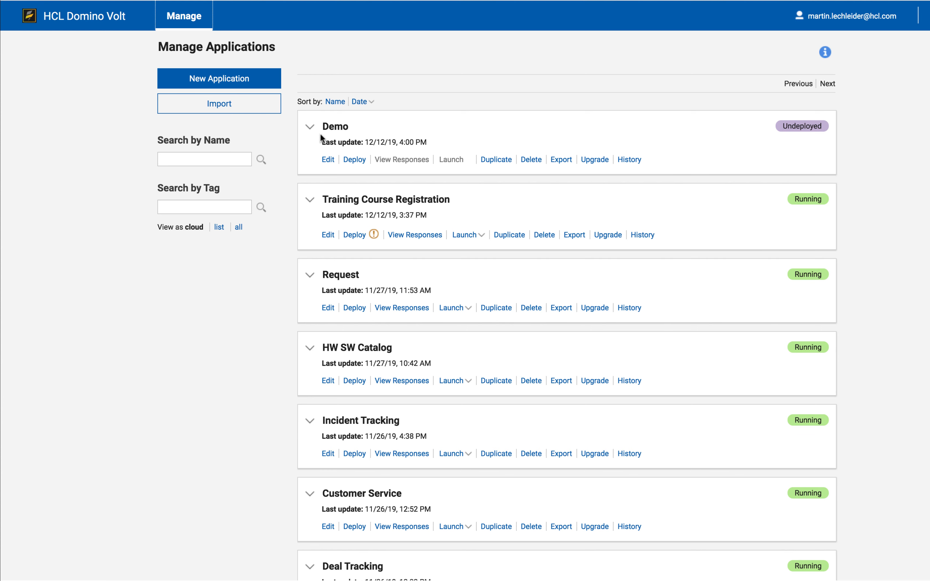
{"action": "left_click", "coordinate": [310, 128]}
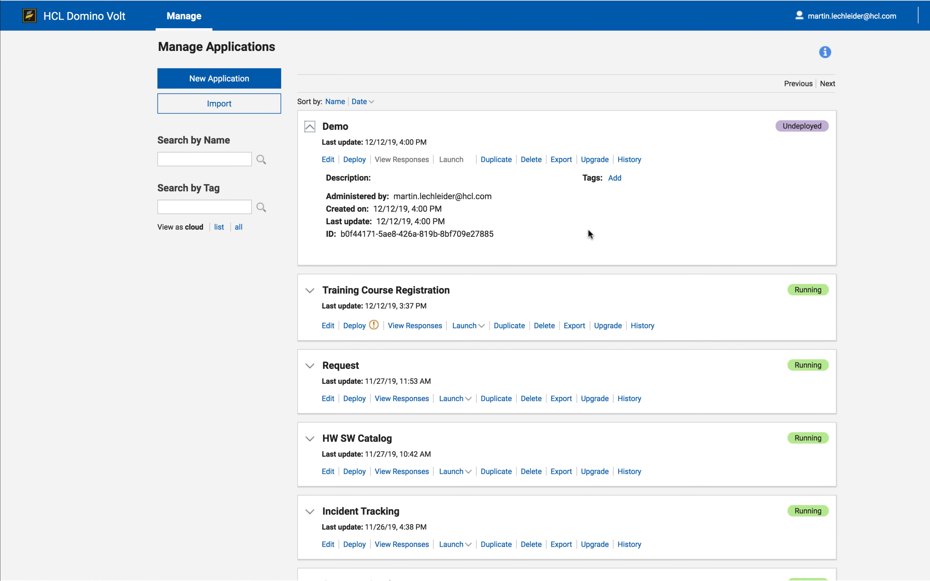
{"action": "left_click", "coordinate": [355, 160]}
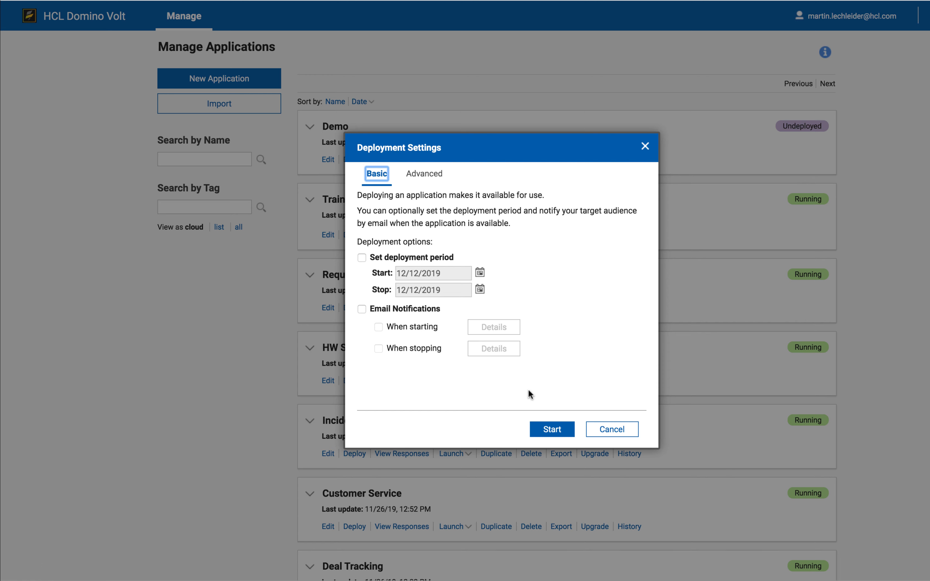
{"action": "left_click", "coordinate": [552, 429]}
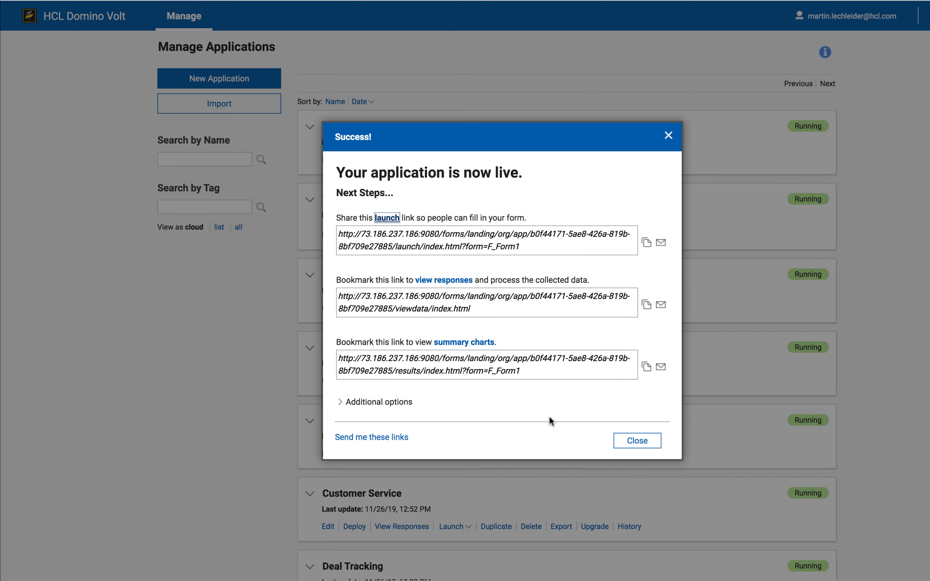
{"action": "left_click", "coordinate": [650, 441]}
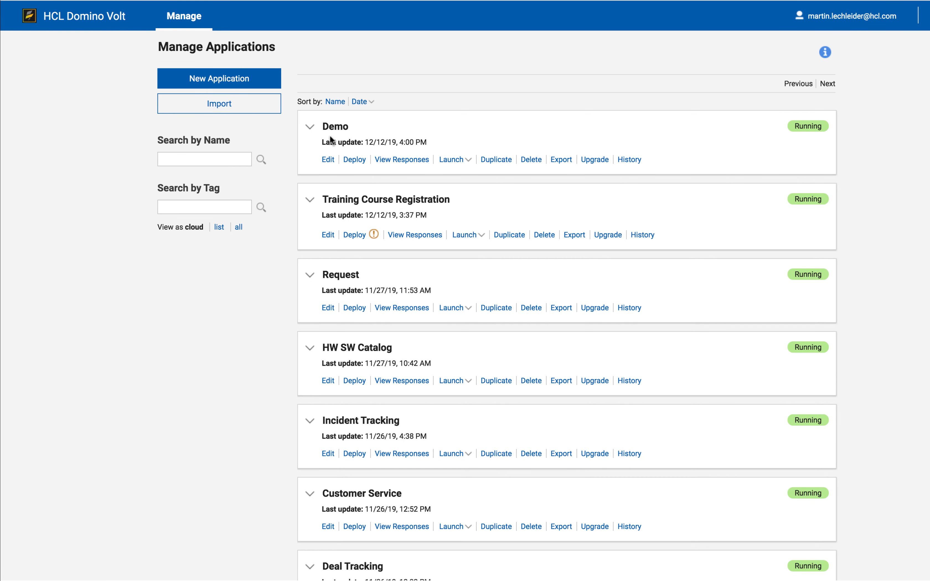
- Examine the deployed Demo application's details and its launch URL for Form 1
{"action": "left_click", "coordinate": [310, 126]}
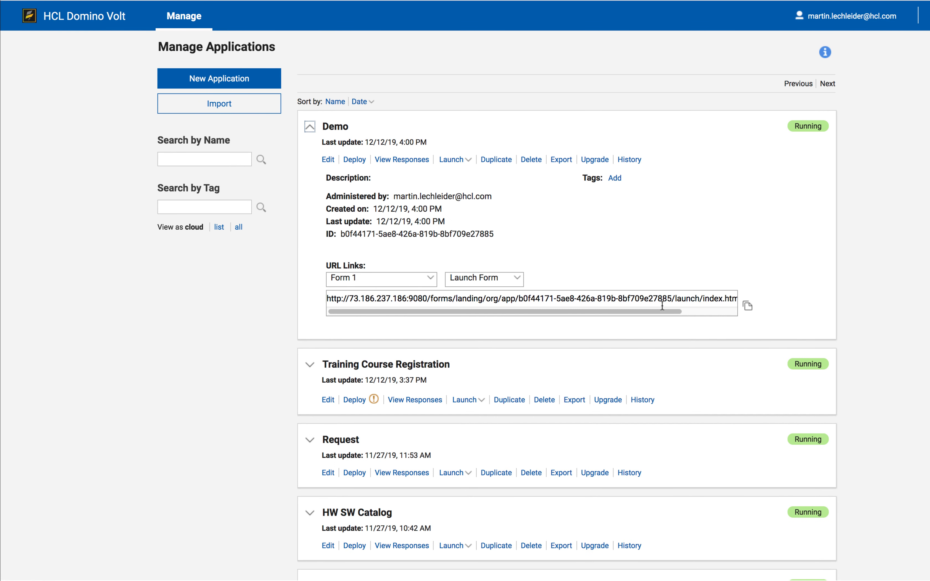
{"action": "left_click_drag", "start_coordinate": [639, 310], "coordinate": [550, 298]}
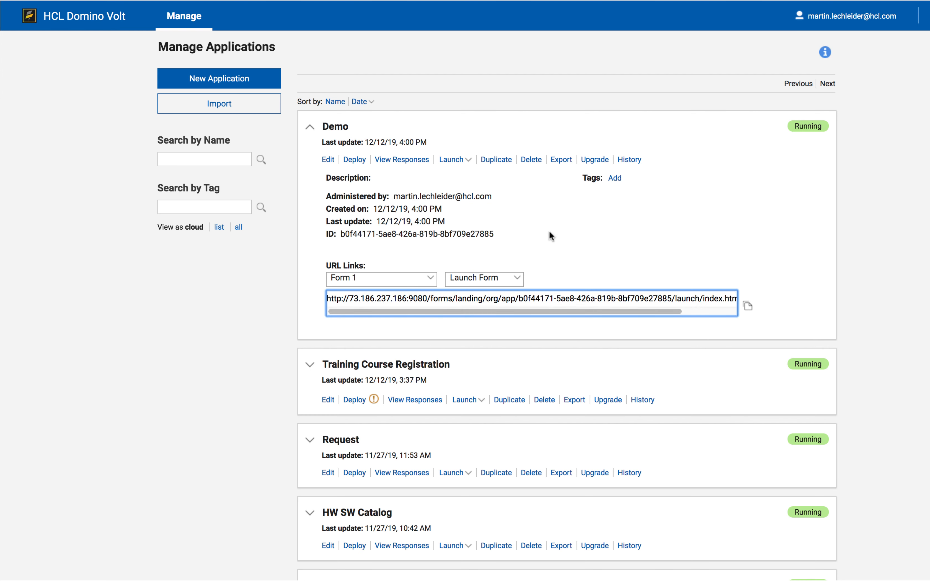
{"action": "left_click", "coordinate": [556, 230]}
- Edit the deployed Demo application to add a multi-line entry field beside the first single line entry, and save it
{"action": "left_click", "coordinate": [329, 160]}
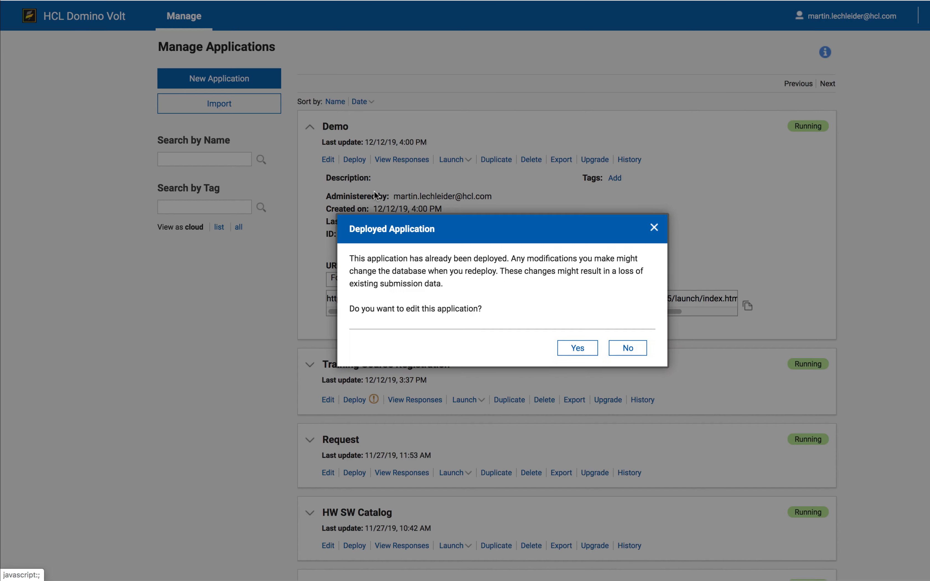
{"action": "left_click", "coordinate": [575, 347]}
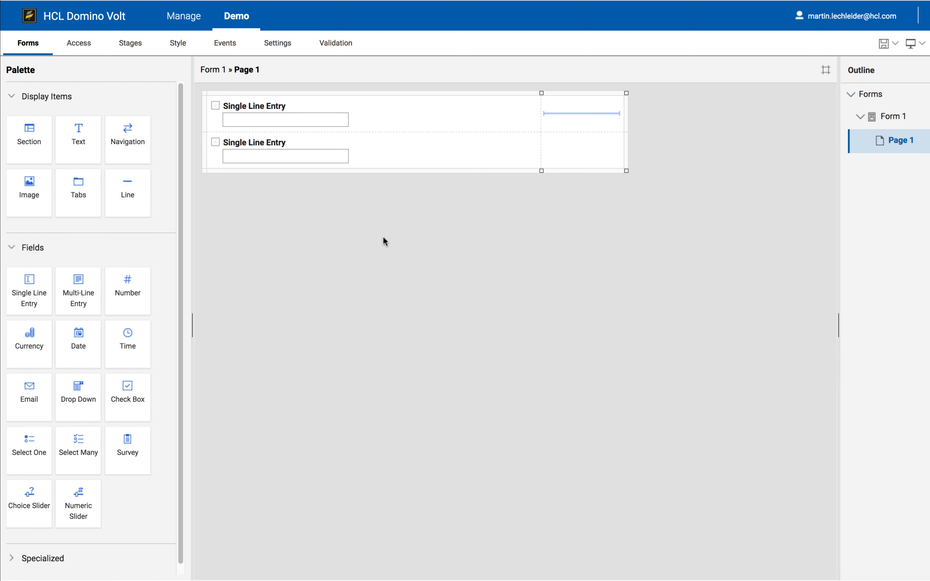
{"action": "left_click", "coordinate": [92, 288]}
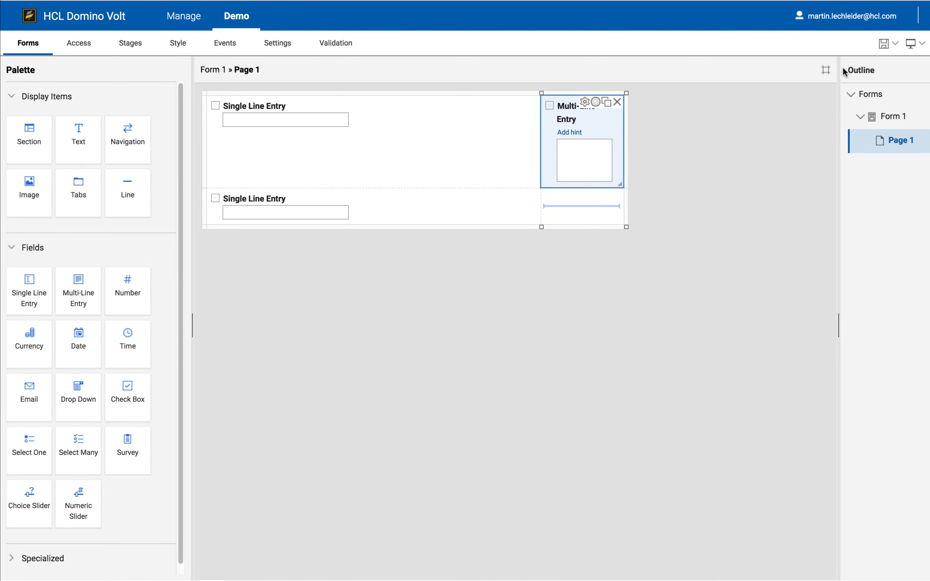
{"action": "left_click", "coordinate": [885, 44]}
{"action": "left_click", "coordinate": [184, 15]}
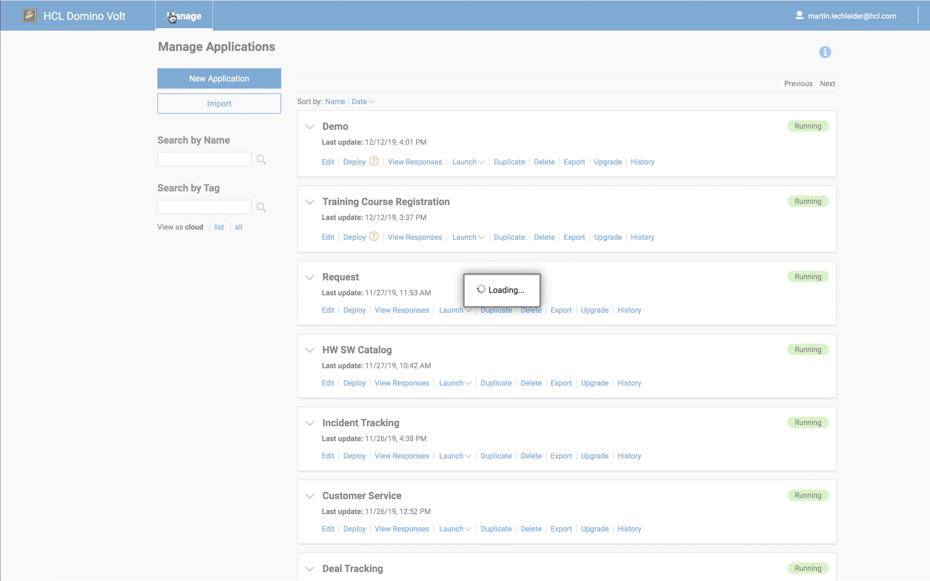
{"action": "mouse_move", "coordinate": [375, 163]}
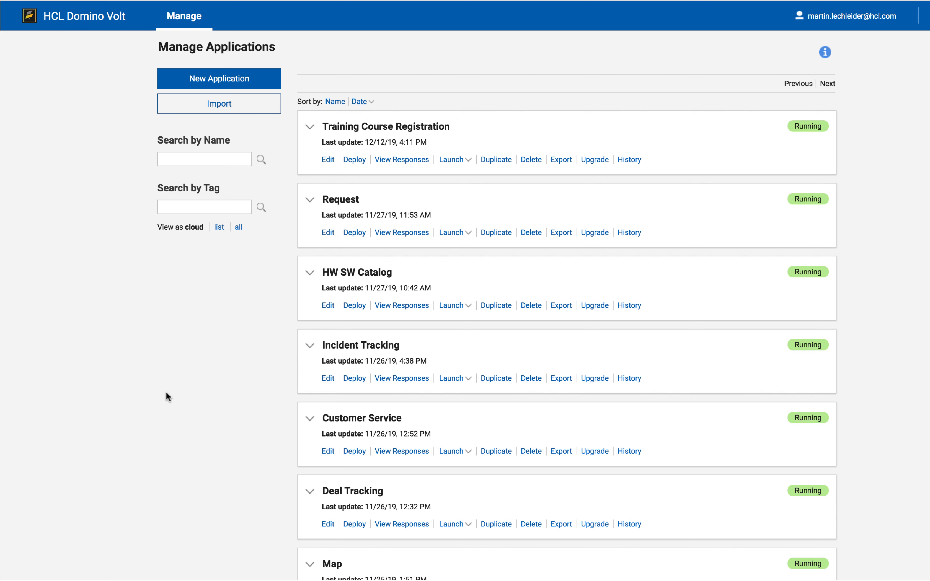
- Add another individual user's e-mail to the Administrator role of the Training Course Registration application and save it
{"action": "left_click", "coordinate": [328, 161]}
{"action": "left_click", "coordinate": [571, 348]}
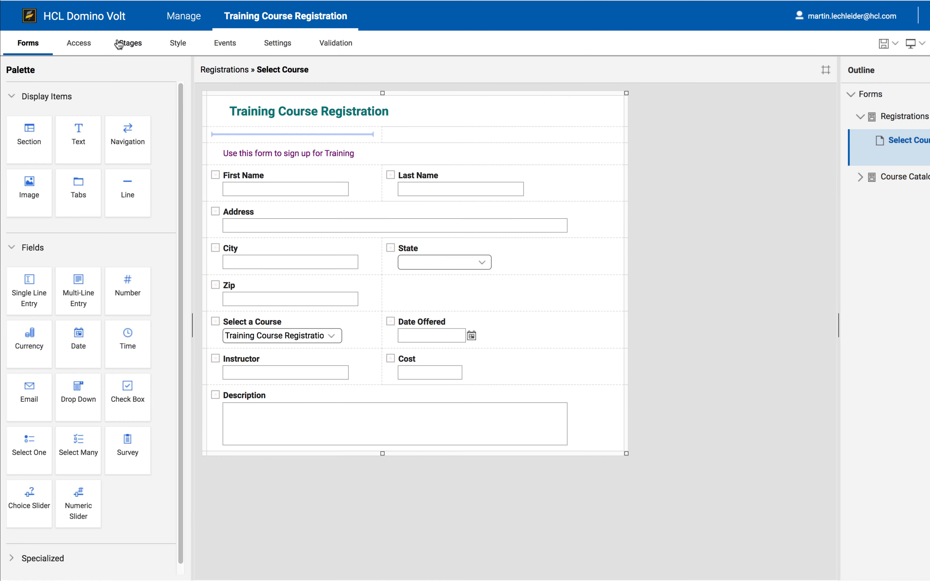
{"action": "left_click", "coordinate": [72, 43]}
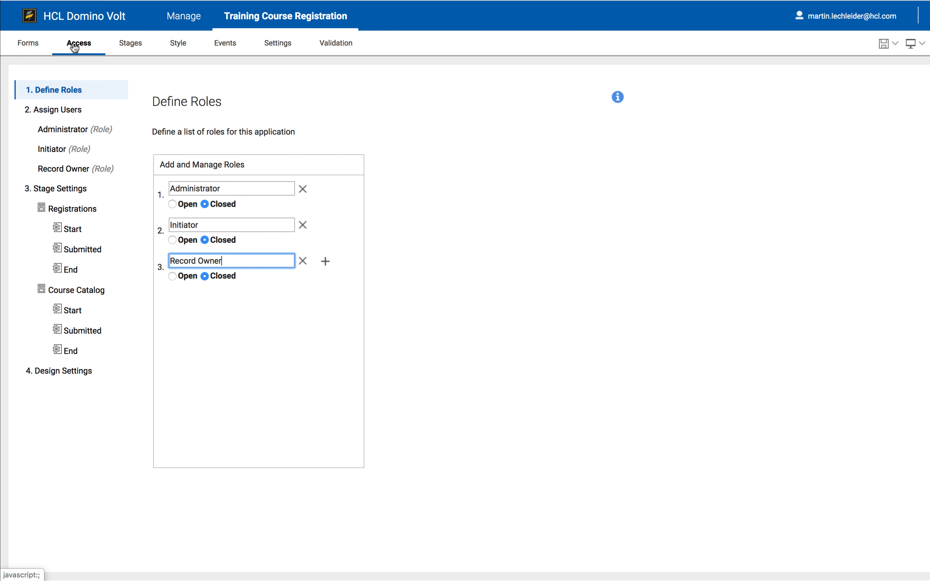
{"action": "left_click", "coordinate": [80, 133]}
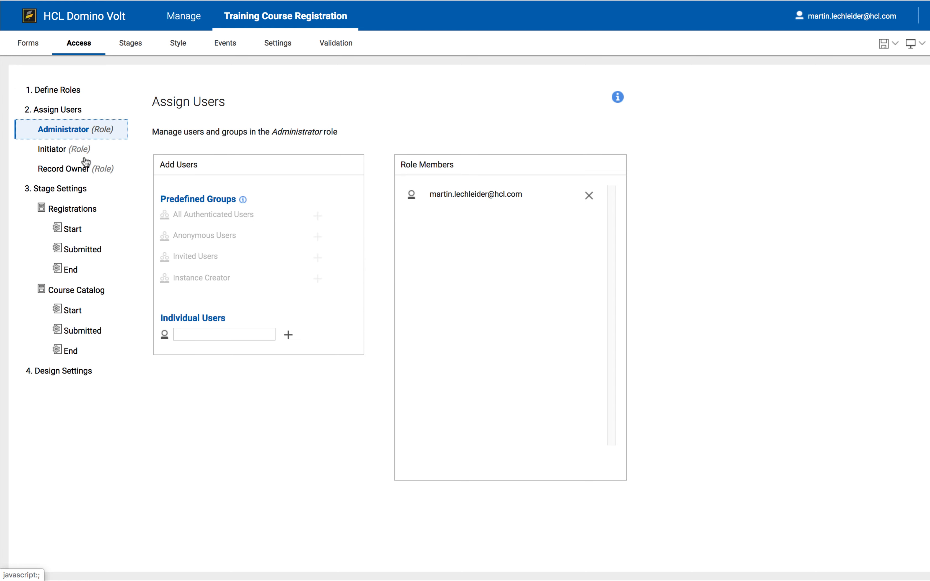
{"action": "left_click", "coordinate": [206, 329]}
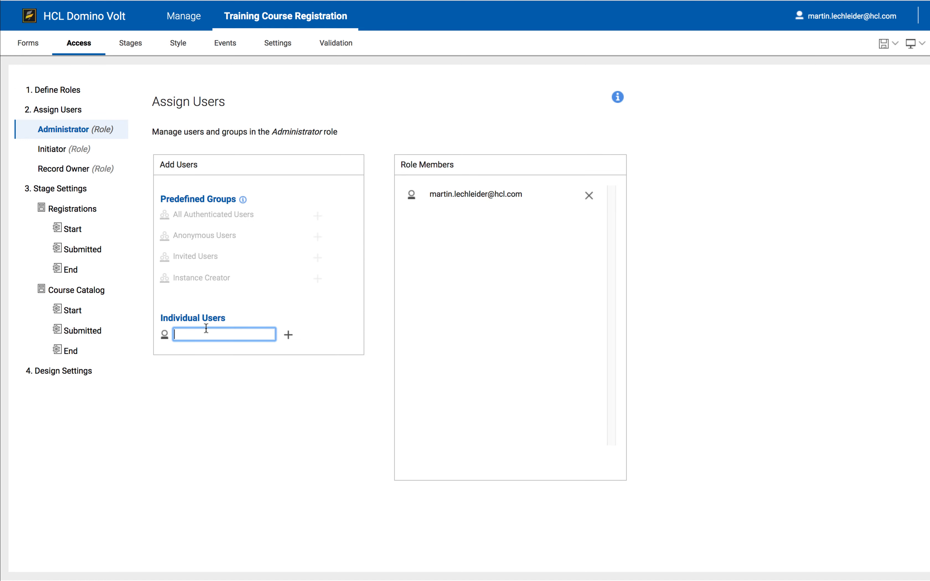
{"action": "key", "text": "ctrl+v"}
{"action": "left_click", "coordinate": [288, 335]}
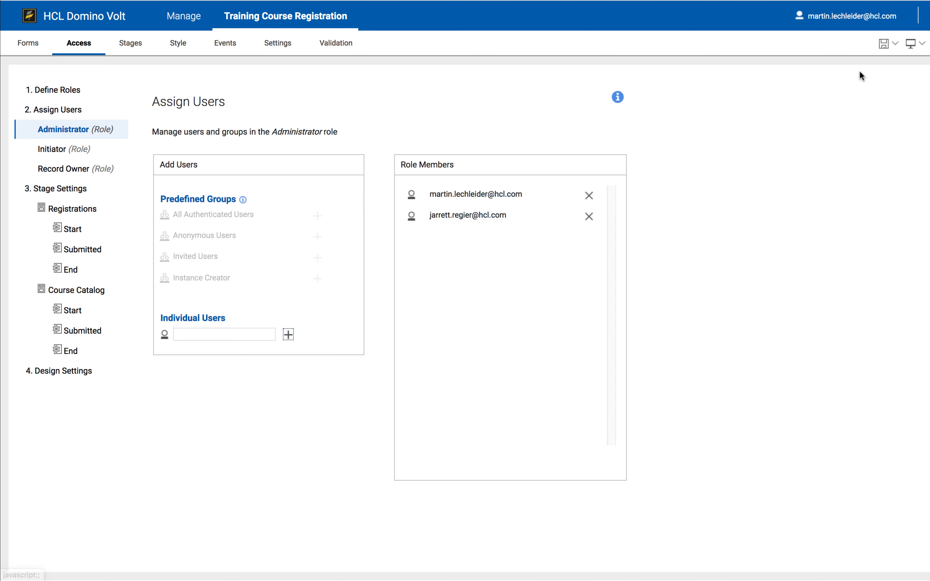
{"action": "left_click", "coordinate": [883, 43]}
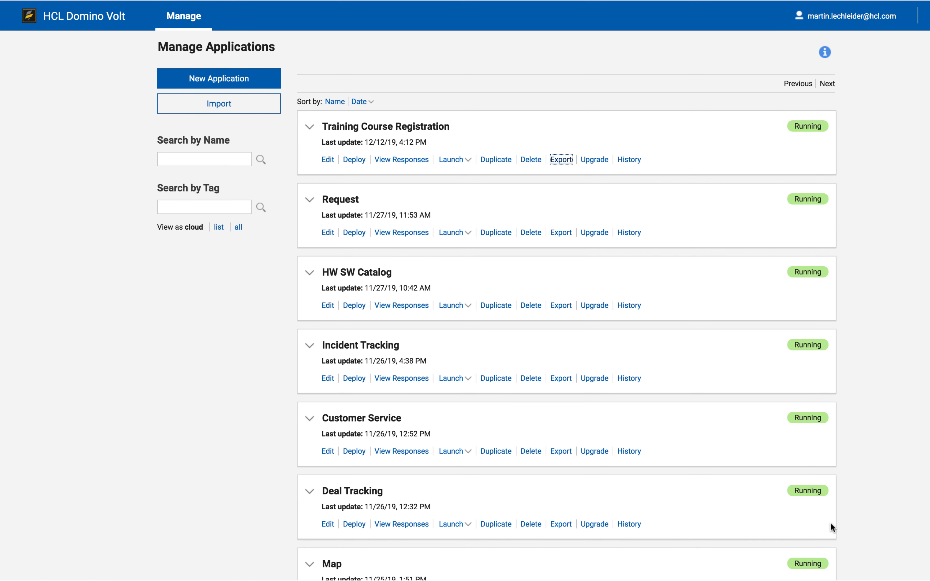
- Export the Training Course Registration application definition
{"action": "left_click", "coordinate": [561, 161]}
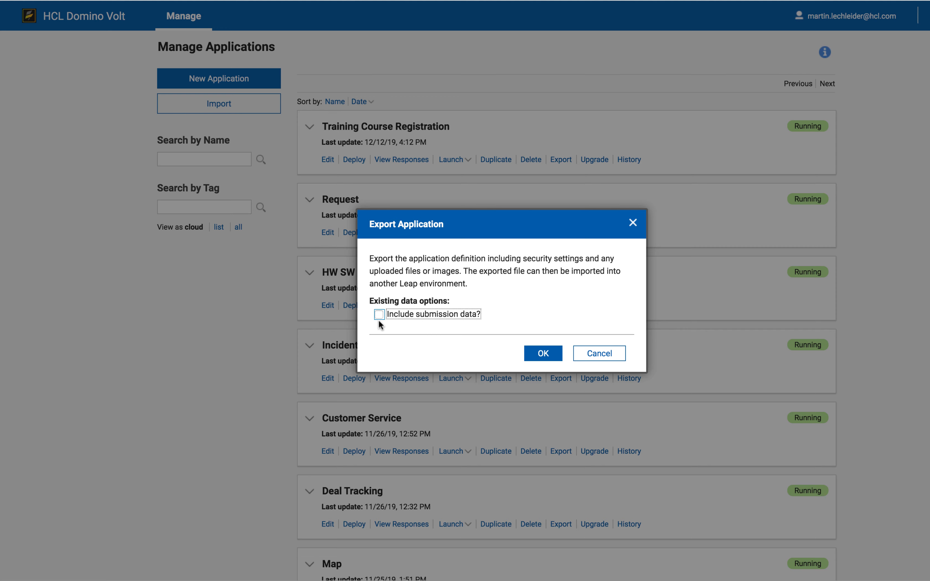
{"action": "left_click", "coordinate": [538, 352]}
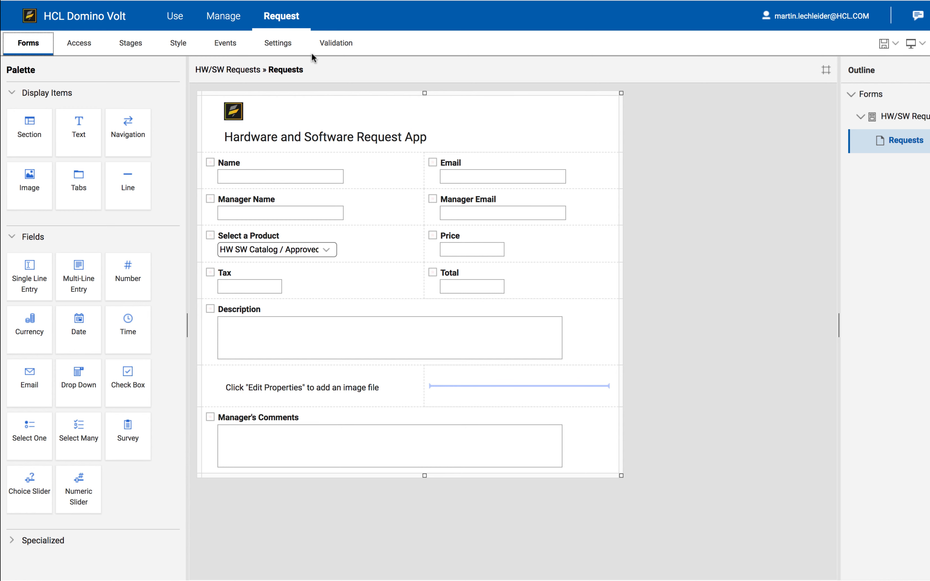
- Examine the Request application's access roles and its Start, Submitted and End stages
{"action": "left_click", "coordinate": [131, 44]}
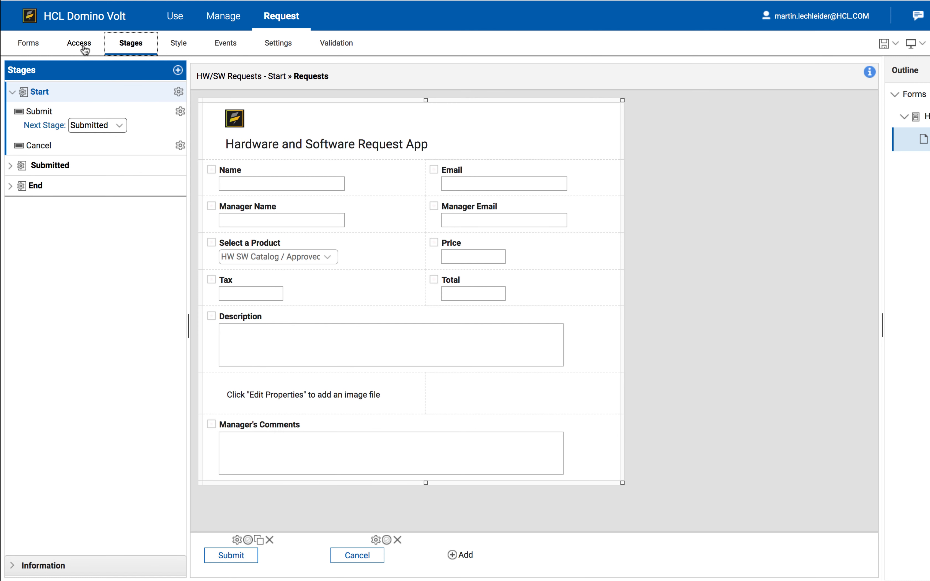
{"action": "left_click", "coordinate": [83, 44]}
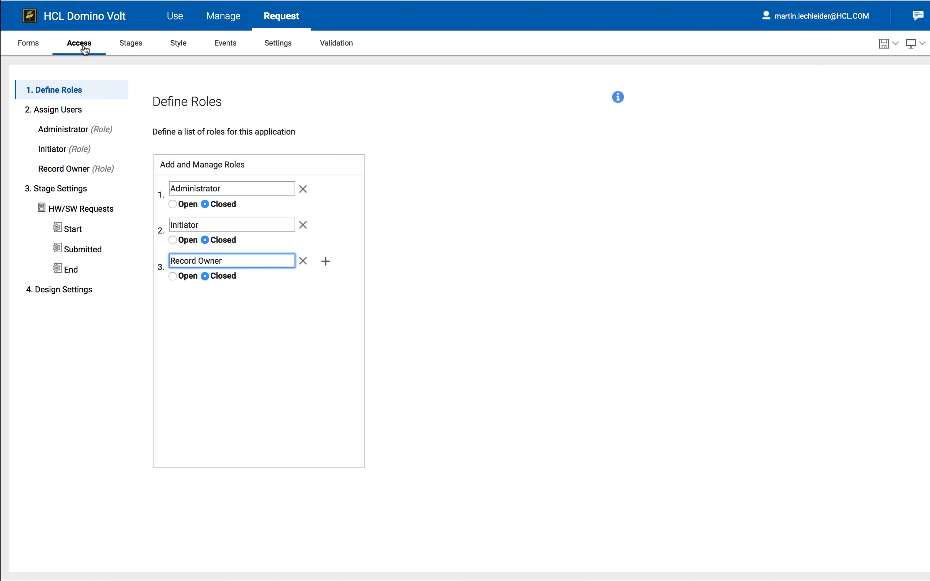
{"action": "left_click", "coordinate": [127, 44]}
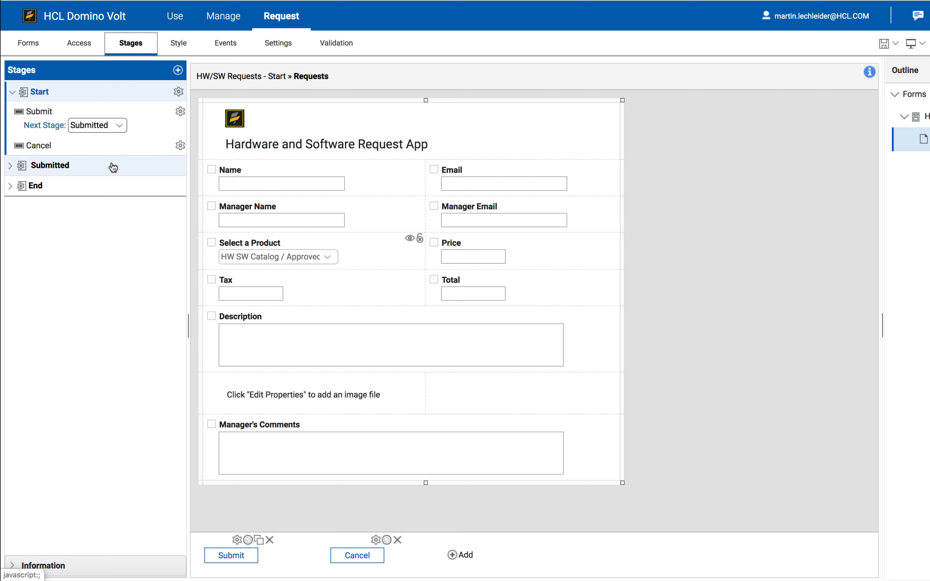
{"action": "left_click", "coordinate": [12, 168]}
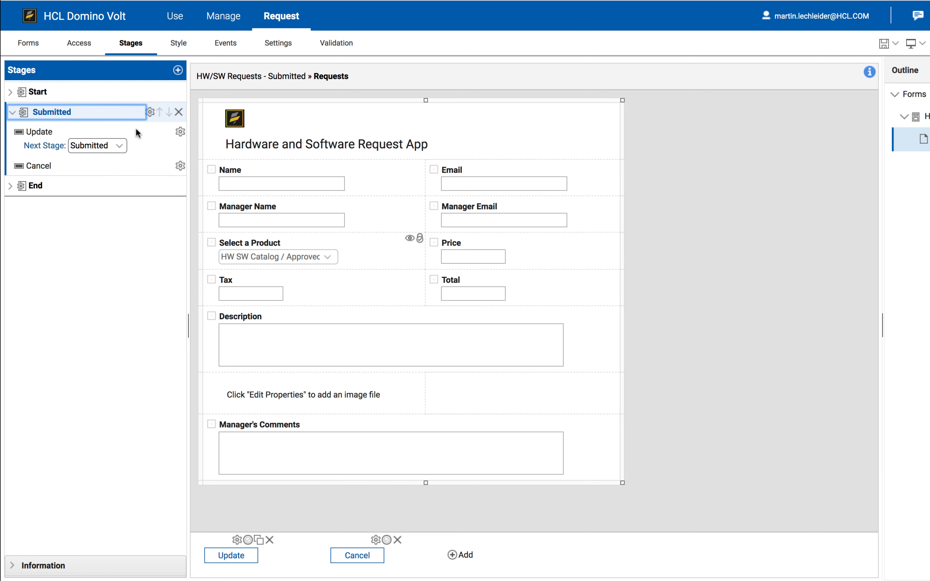
{"action": "left_click", "coordinate": [12, 112]}
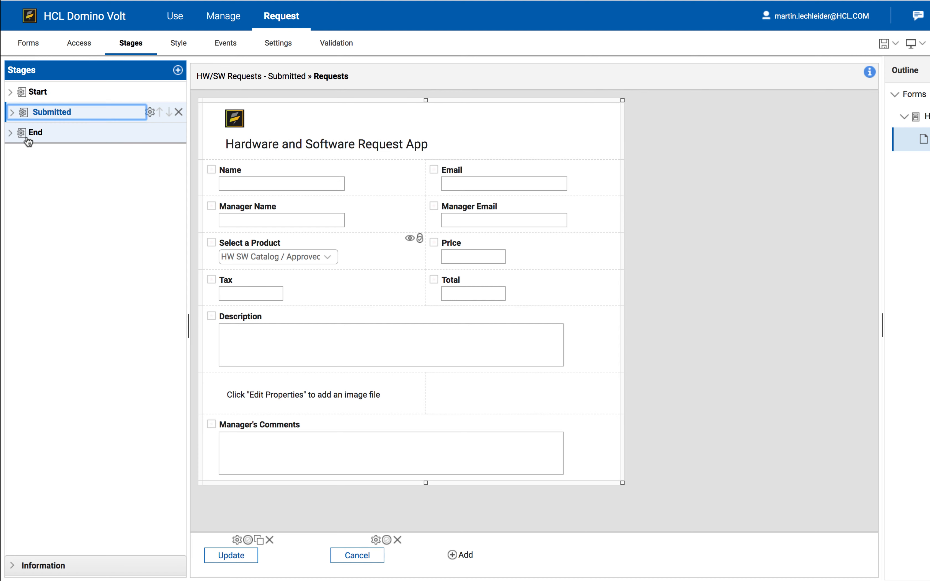
{"action": "left_click", "coordinate": [12, 135]}
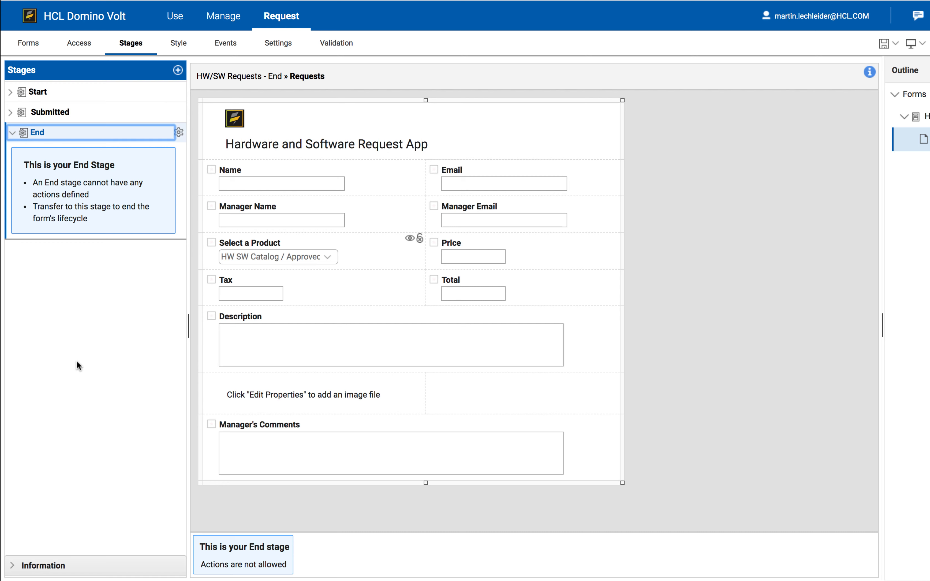
{"action": "left_click", "coordinate": [12, 133]}
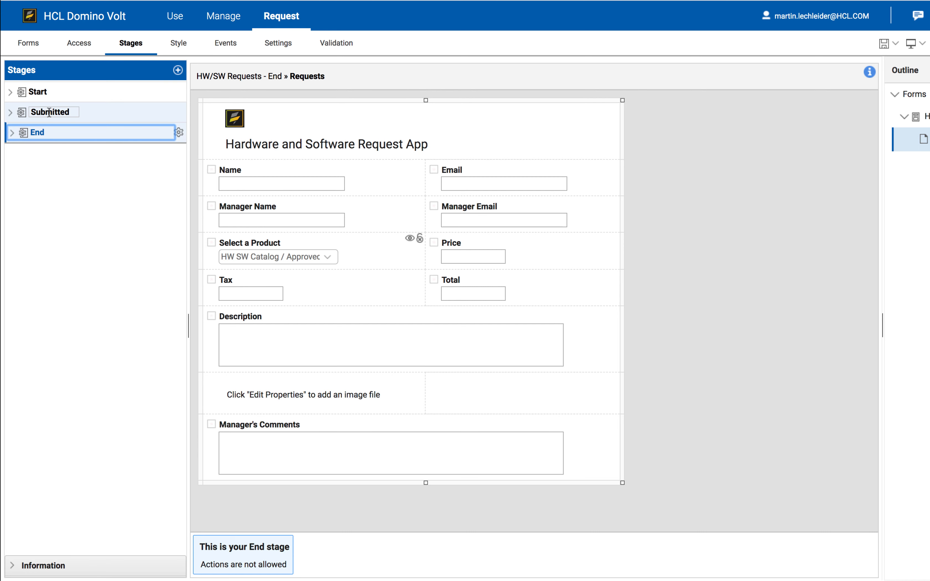
- Add two stages named Approved and Denied after the Submitted stage of the Request application
{"action": "left_click", "coordinate": [49, 112]}
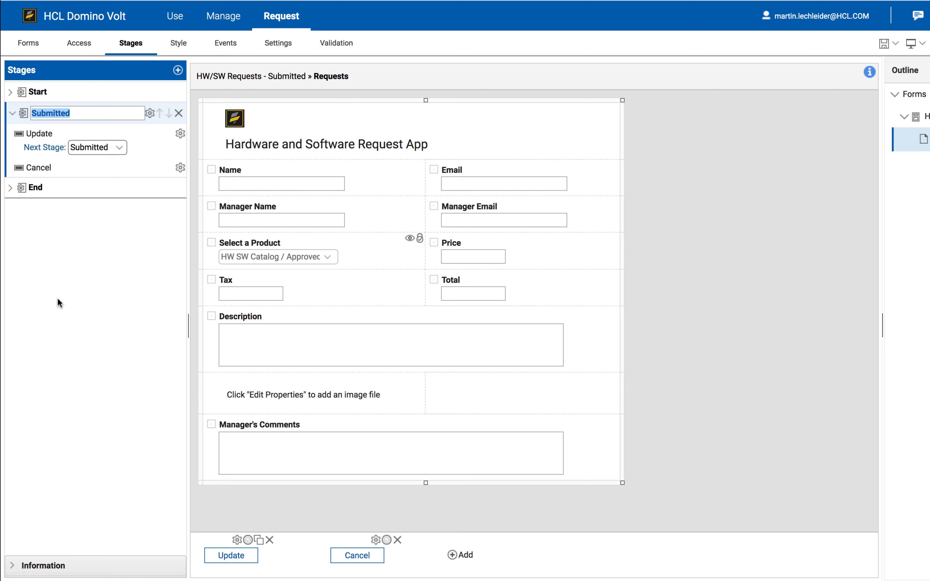
{"action": "left_click", "coordinate": [178, 71]}
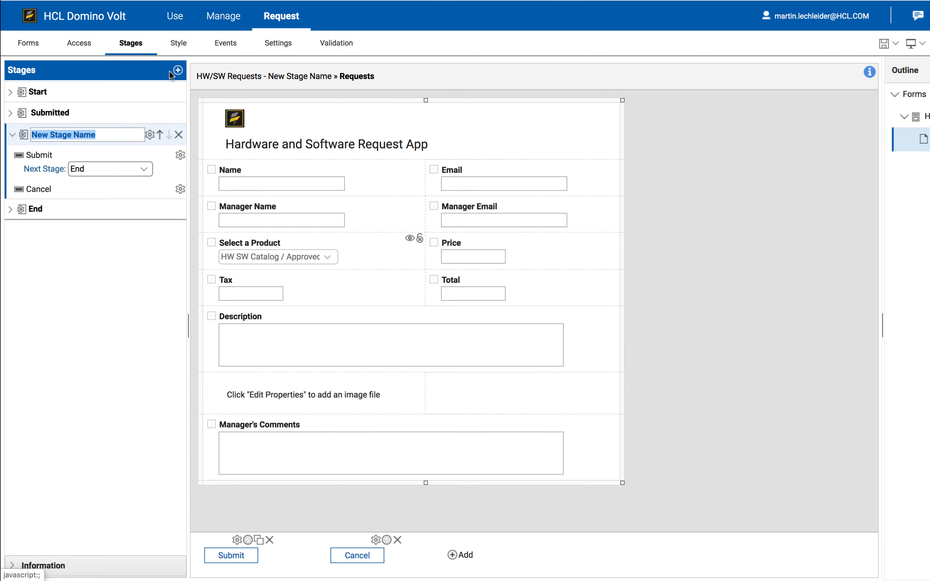
{"action": "type", "text": "A"}
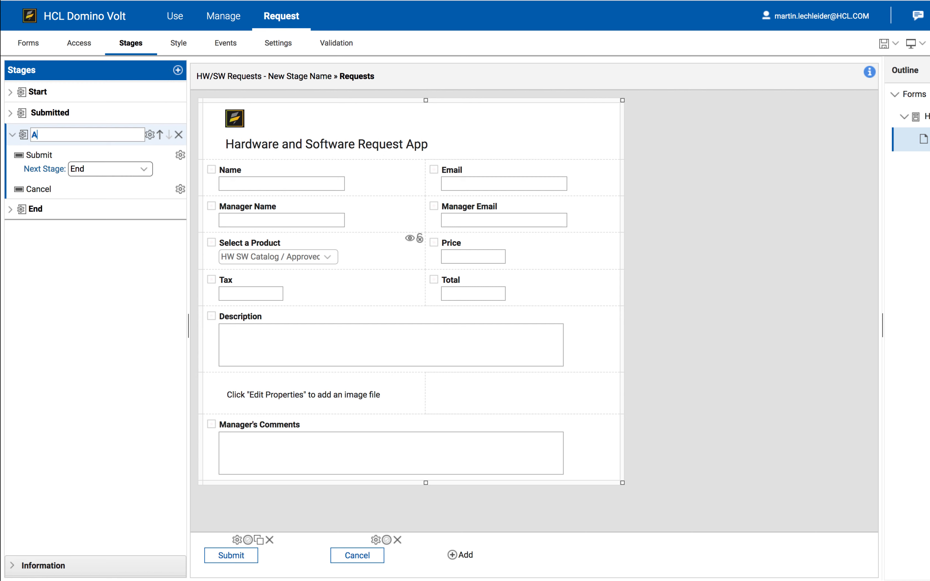
{"action": "type", "text": "pproved"}
{"action": "left_click", "coordinate": [178, 71]}
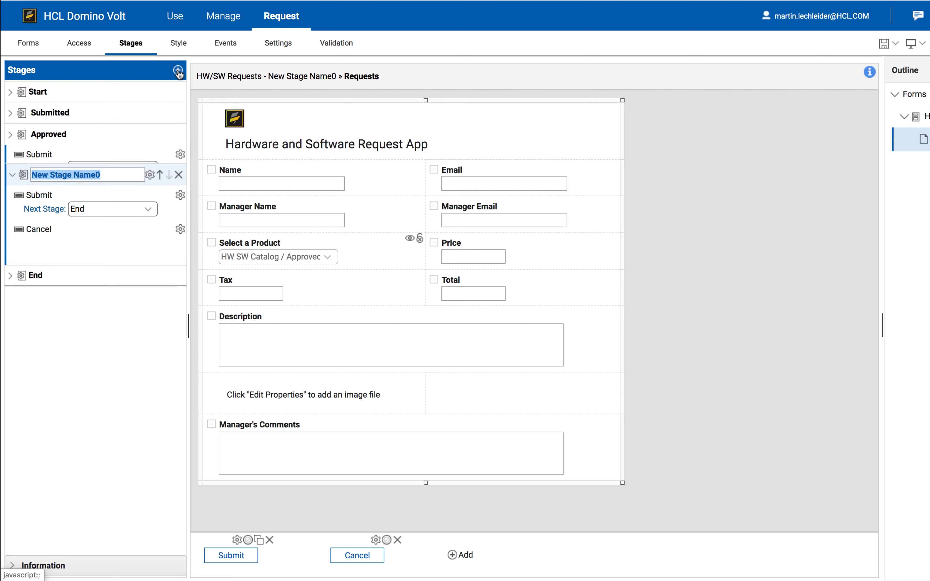
{"action": "type", "text": "Denied"}
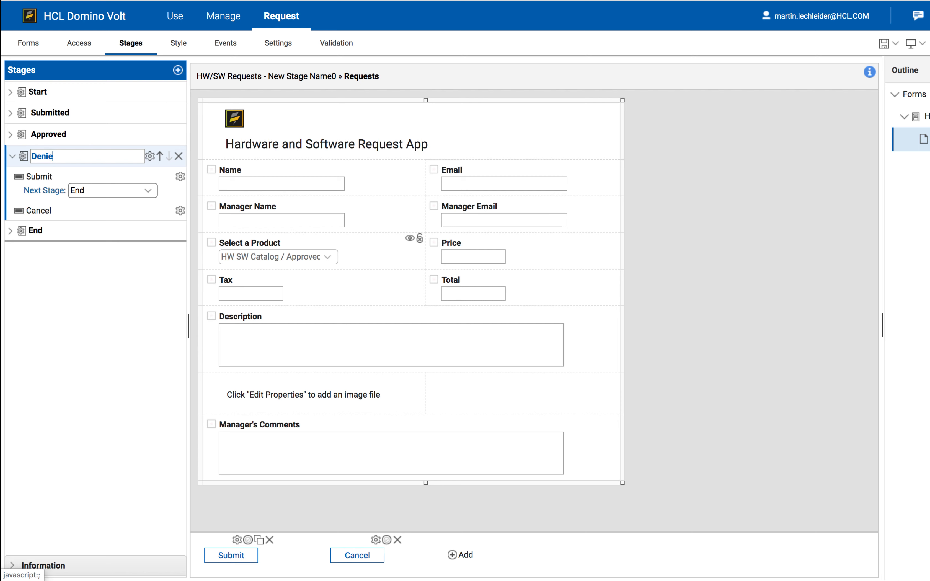
- Rename the Submitted stage's Update action to Approve and set its next stage to Approved
{"action": "left_click", "coordinate": [135, 115]}
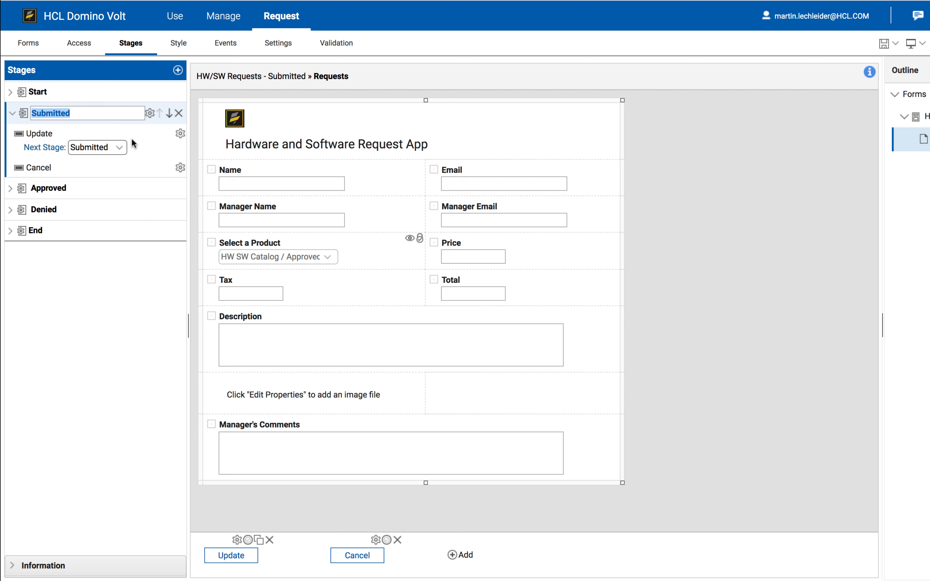
{"action": "left_click", "coordinate": [47, 134]}
{"action": "double_click", "coordinate": [47, 135]}
{"action": "type", "text": "Approve"}
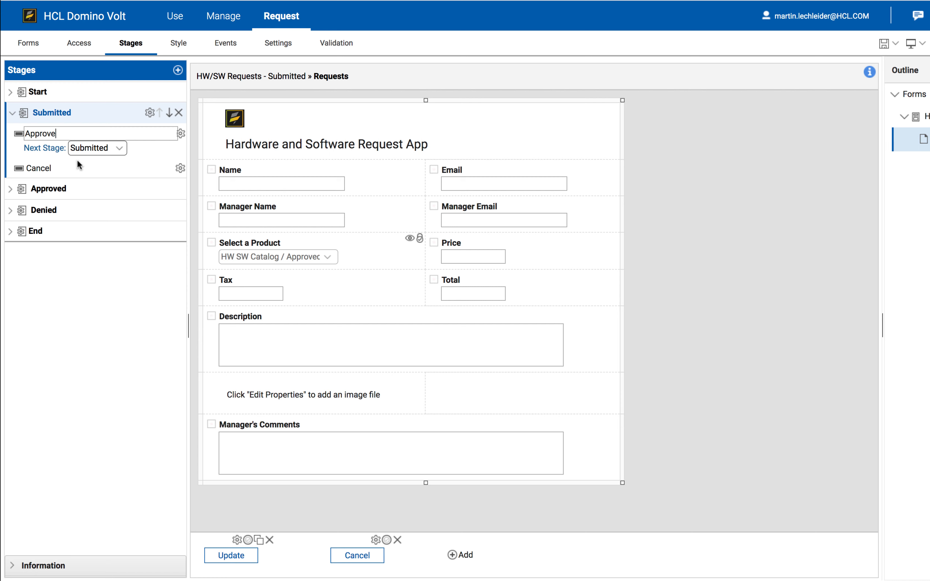
{"action": "left_click", "coordinate": [100, 149]}
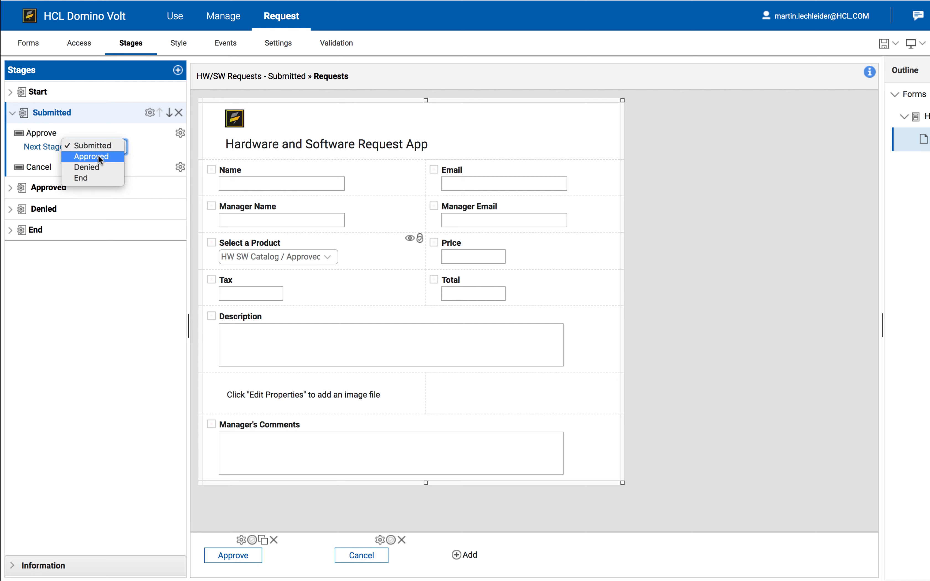
{"action": "left_click", "coordinate": [98, 155]}
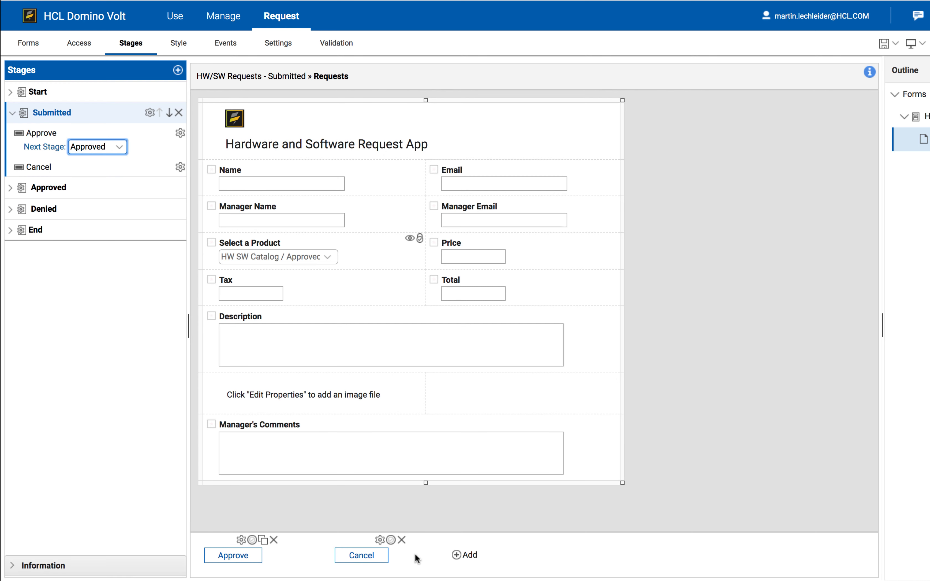
- Replace the Submitted stage's Cancel action with a new submit action named Deny that leads to the Denied stage
{"action": "left_click", "coordinate": [402, 540]}
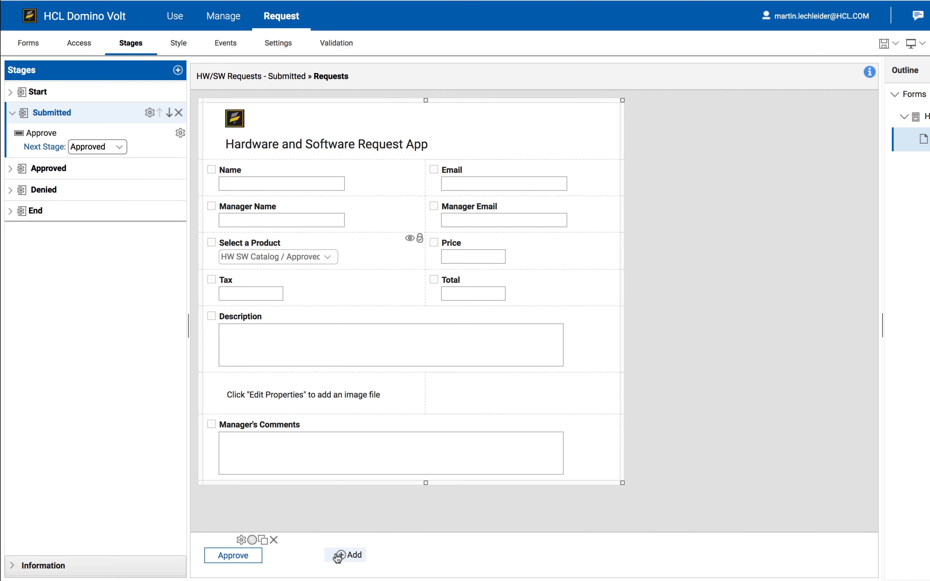
{"action": "left_click", "coordinate": [346, 555]}
{"action": "left_click", "coordinate": [364, 506]}
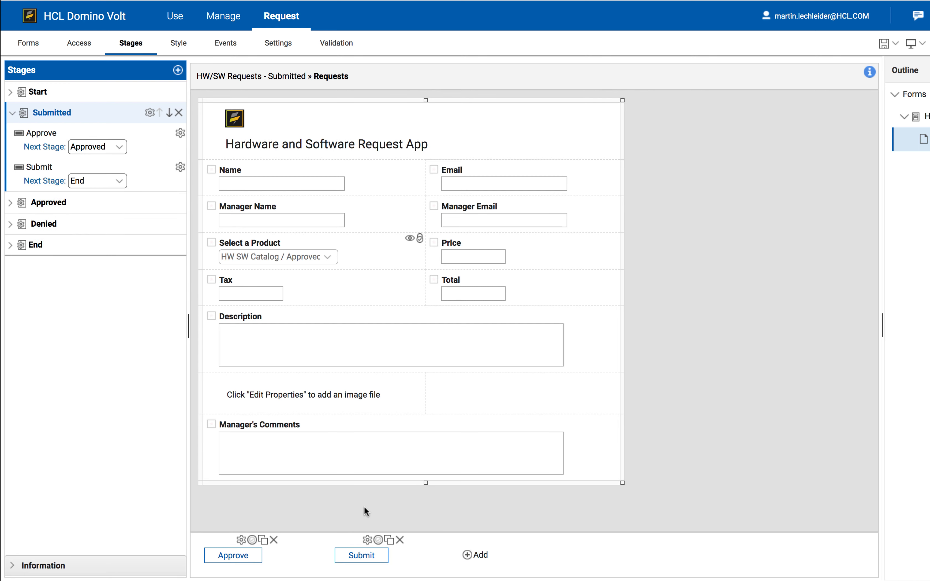
{"action": "double_click", "coordinate": [34, 166]}
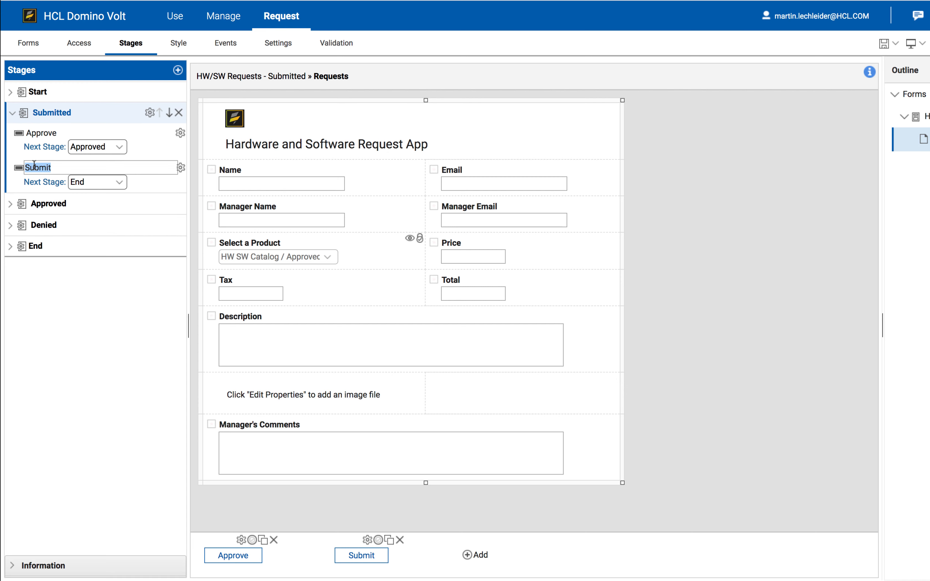
{"action": "type", "text": "Deny"}
{"action": "left_click", "coordinate": [98, 180]}
{"action": "left_click", "coordinate": [99, 171]}
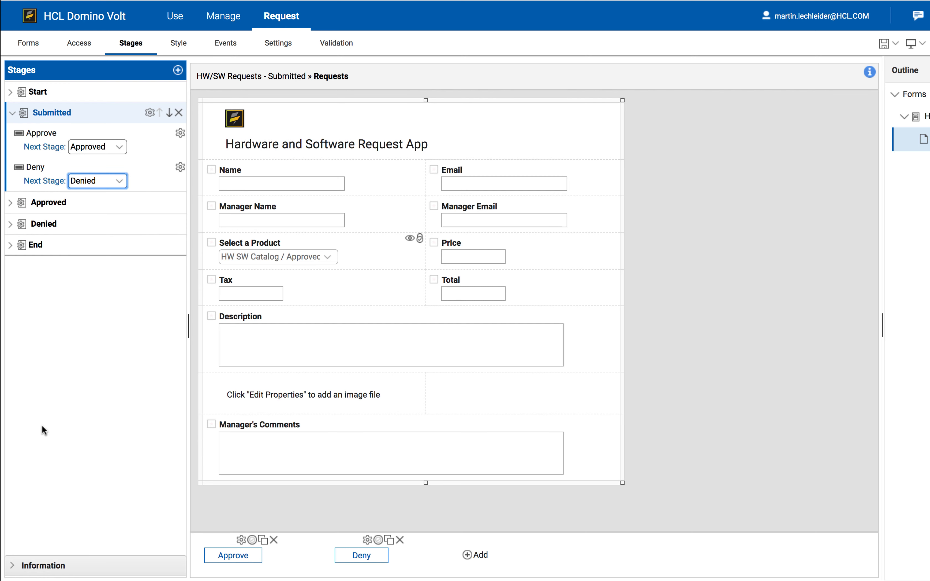
- Add a Send an Email activity to the Submit action of the Start stage
{"action": "left_click", "coordinate": [110, 93]}
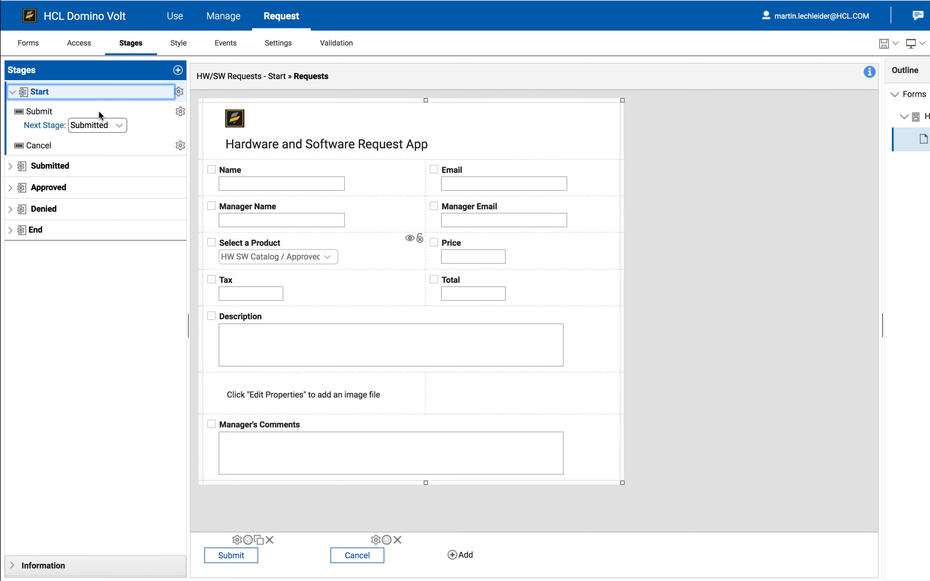
{"action": "left_click", "coordinate": [99, 166]}
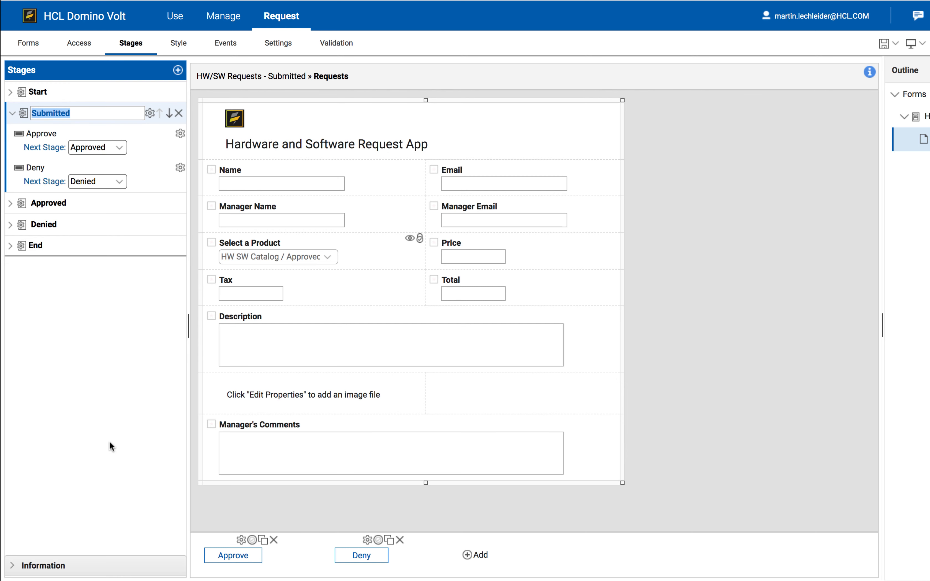
{"action": "left_click", "coordinate": [126, 85]}
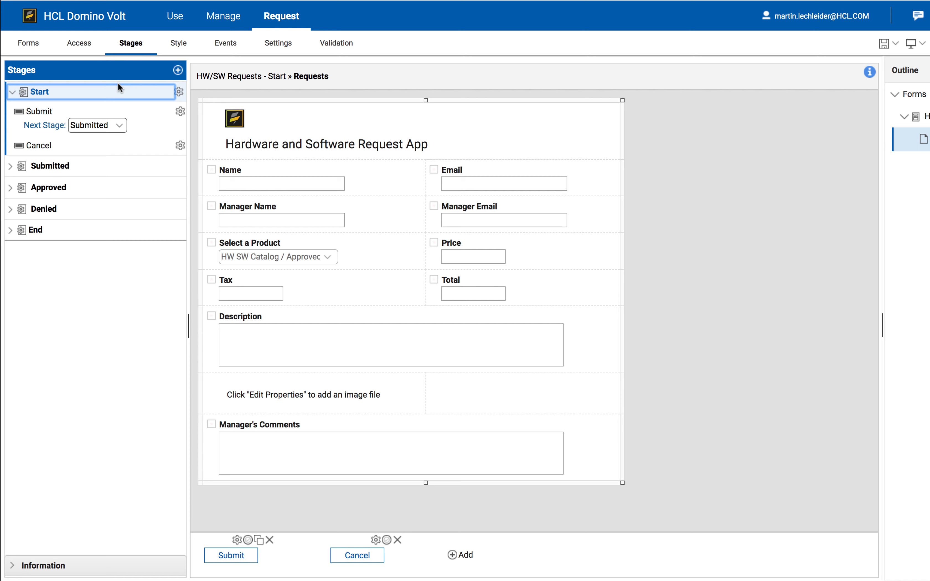
{"action": "left_click", "coordinate": [179, 114]}
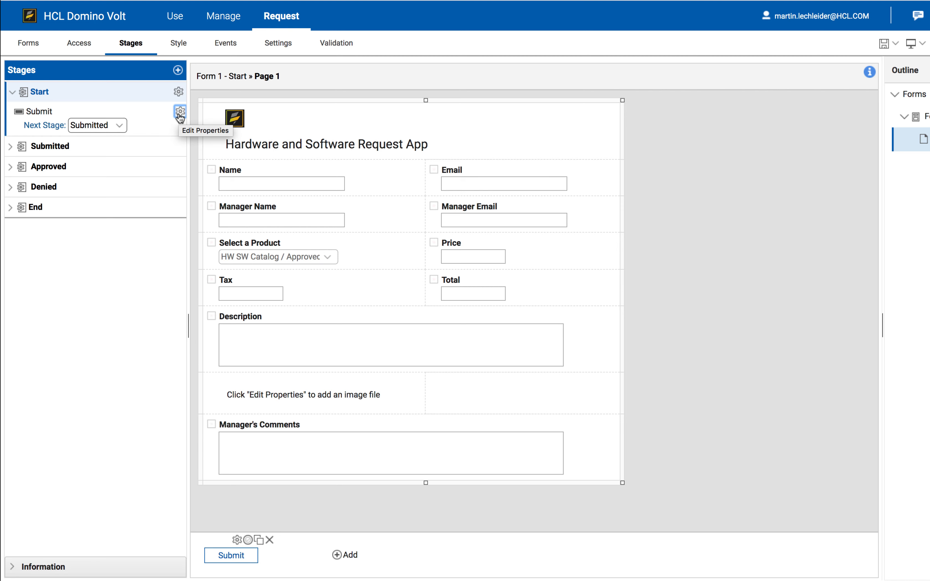
{"action": "left_click", "coordinate": [179, 113]}
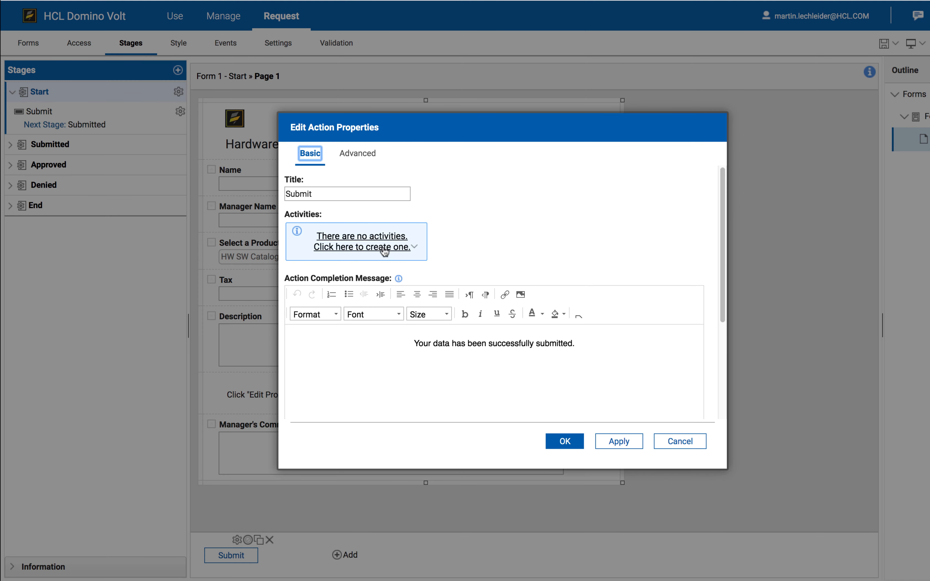
{"action": "left_click", "coordinate": [415, 251]}
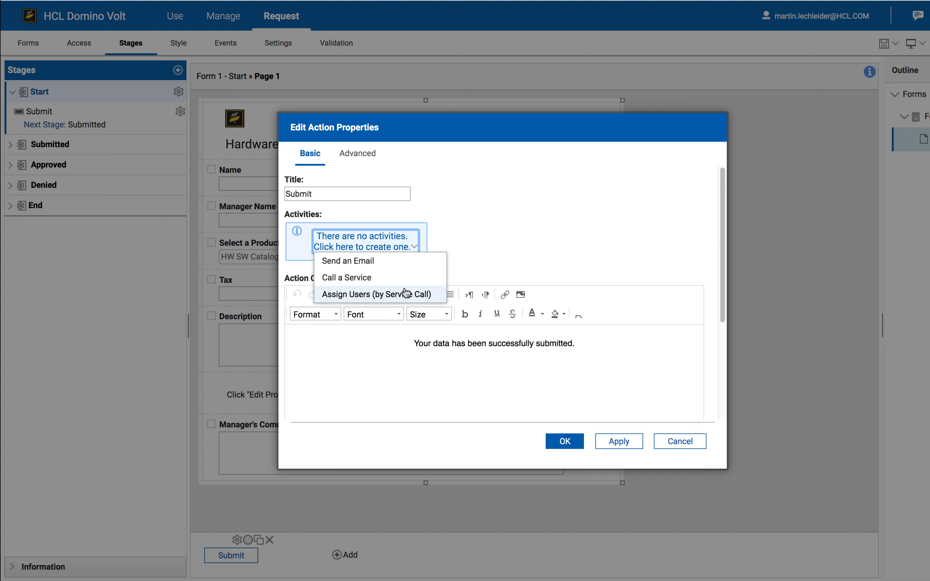
{"action": "left_click", "coordinate": [407, 260]}
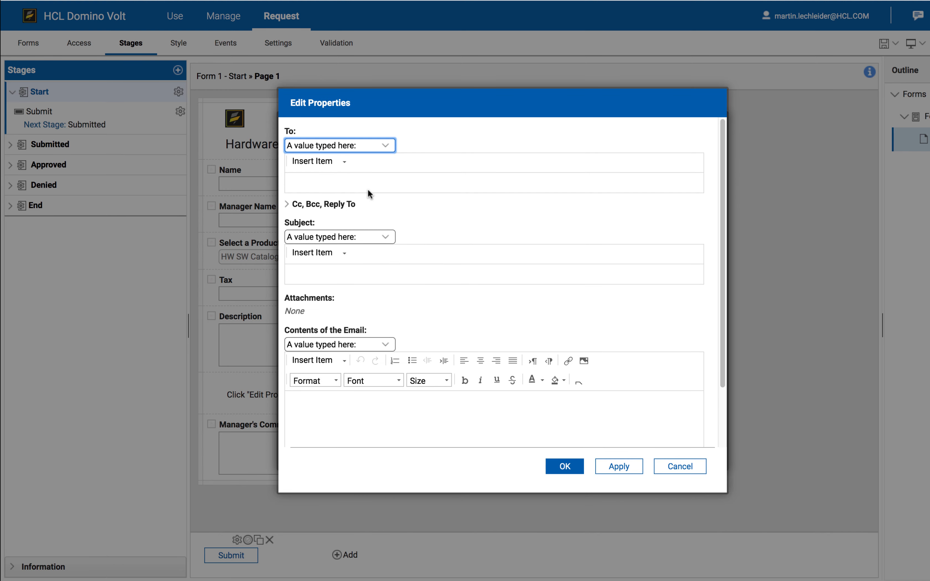
- Address the email to the Manager Email form item and copy the Email form item in Cc
{"action": "left_click", "coordinate": [344, 162]}
{"action": "mouse_move", "coordinate": [375, 196]}
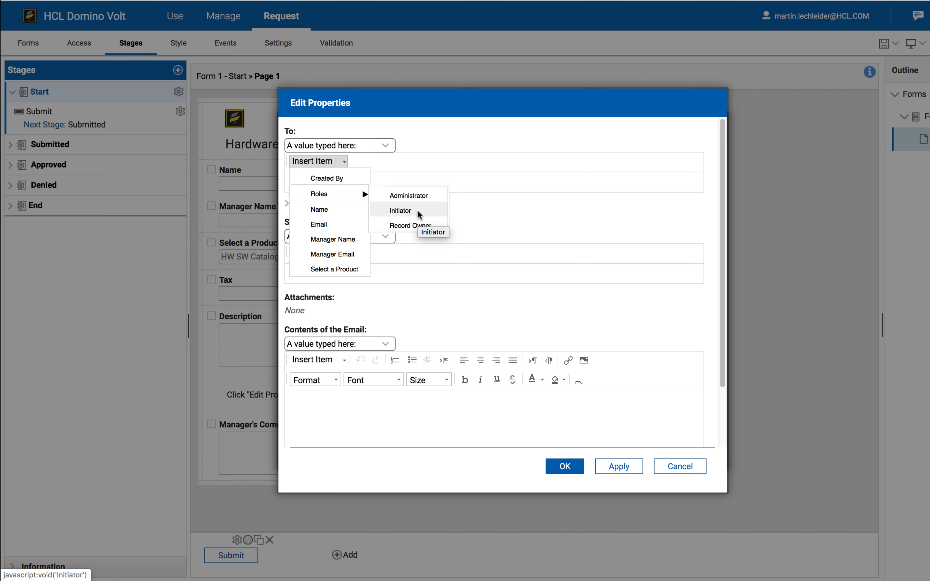
{"action": "left_click", "coordinate": [554, 141]}
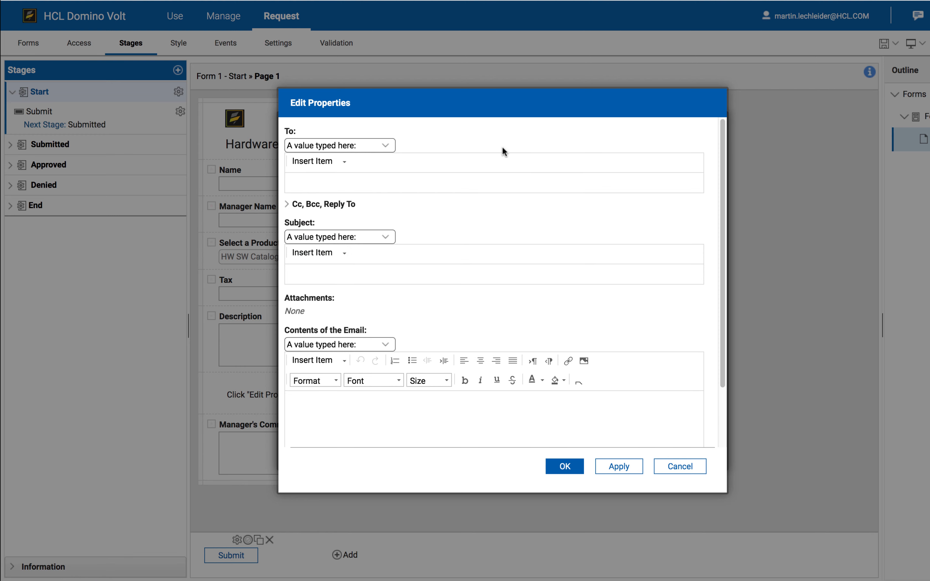
{"action": "left_click", "coordinate": [345, 161]}
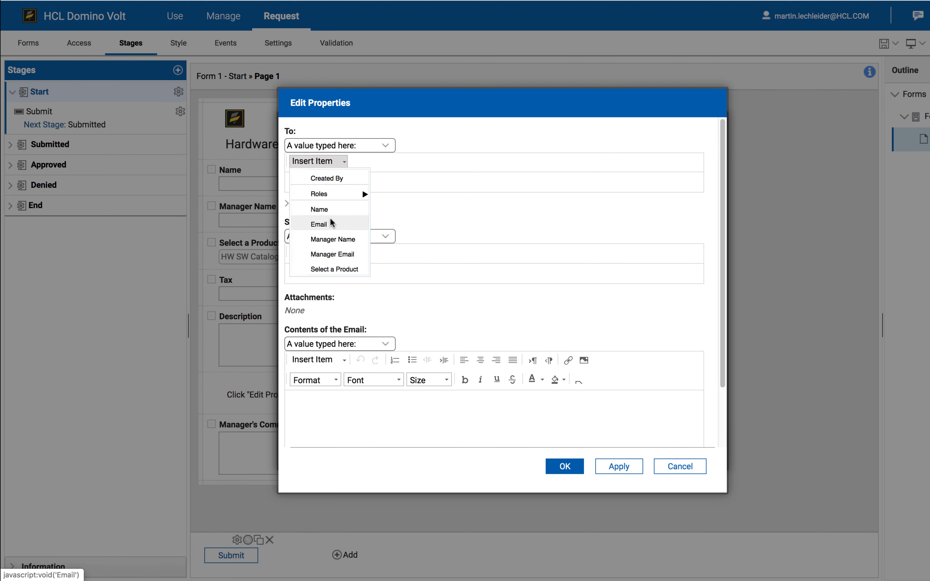
{"action": "left_click", "coordinate": [337, 254]}
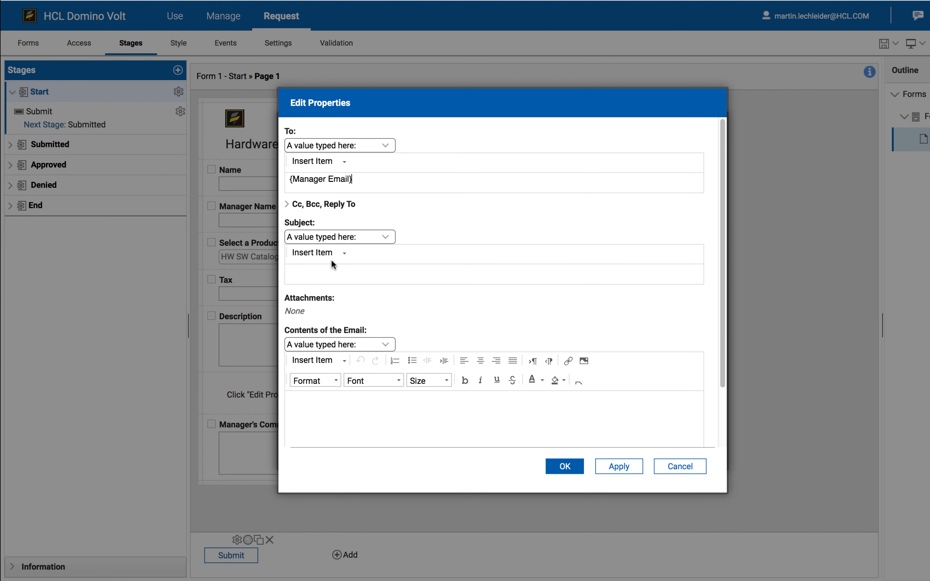
{"action": "left_click", "coordinate": [284, 206]}
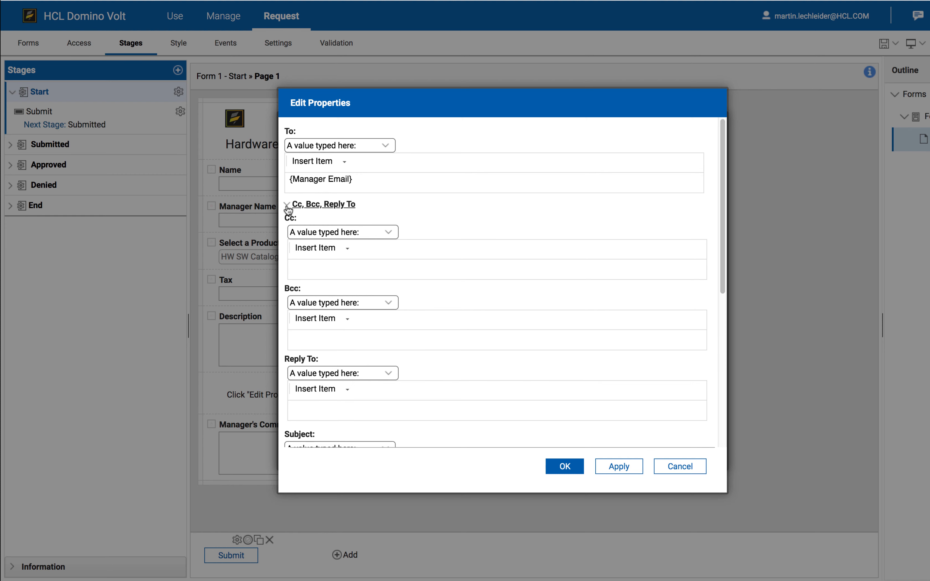
{"action": "left_click", "coordinate": [348, 248]}
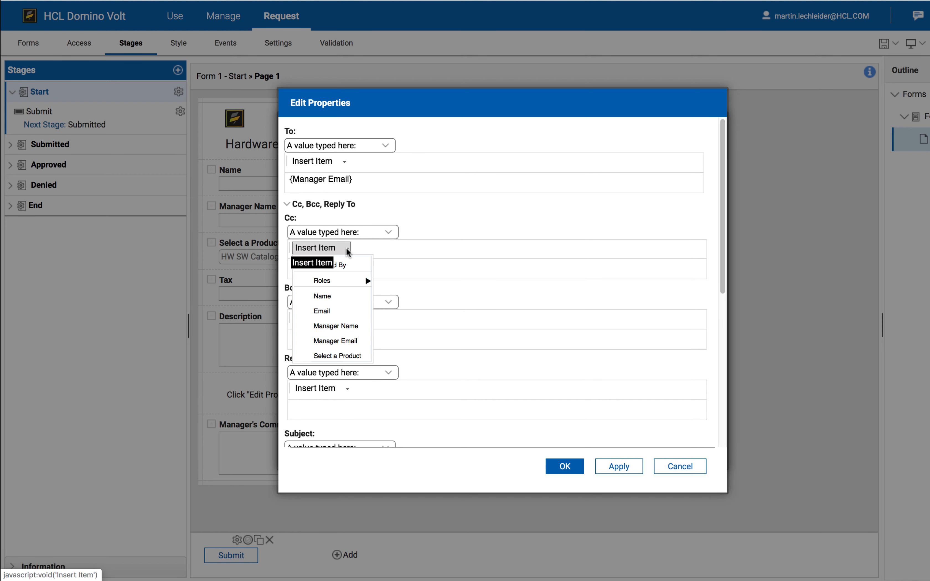
{"action": "left_click", "coordinate": [337, 311]}
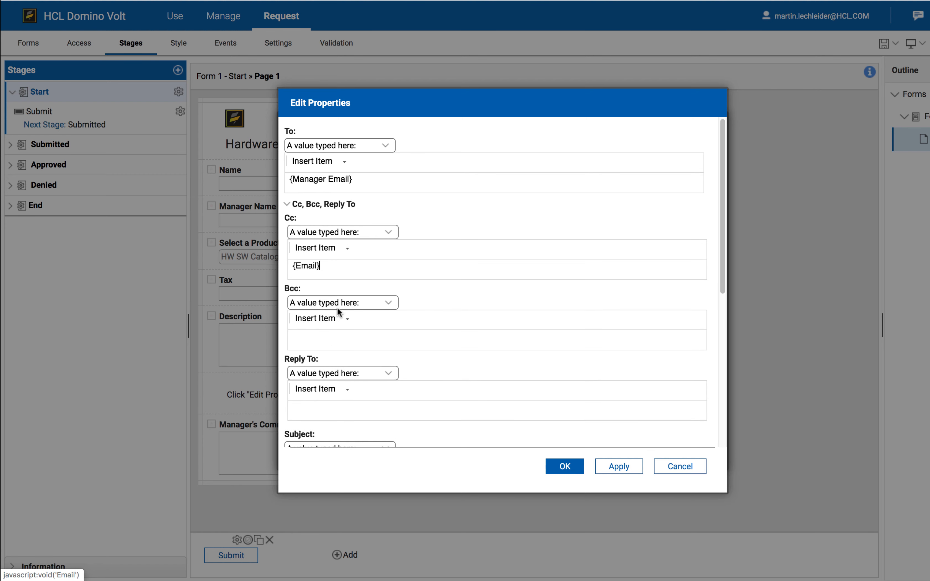
- Set the email subject to "Request" and write the contents "Your employee has requested . Please approve or deny this request"
{"action": "scroll", "coordinate": [394, 332], "scroll_direction": "down", "scroll_amount": 5}
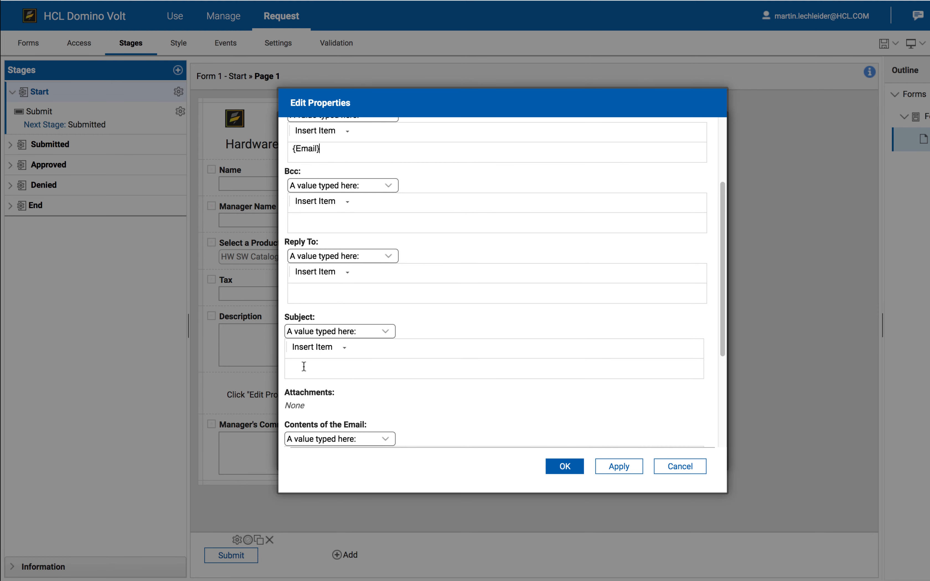
{"action": "type", "text": "Request"}
{"action": "scroll", "coordinate": [406, 361], "scroll_direction": "down", "scroll_amount": 4}
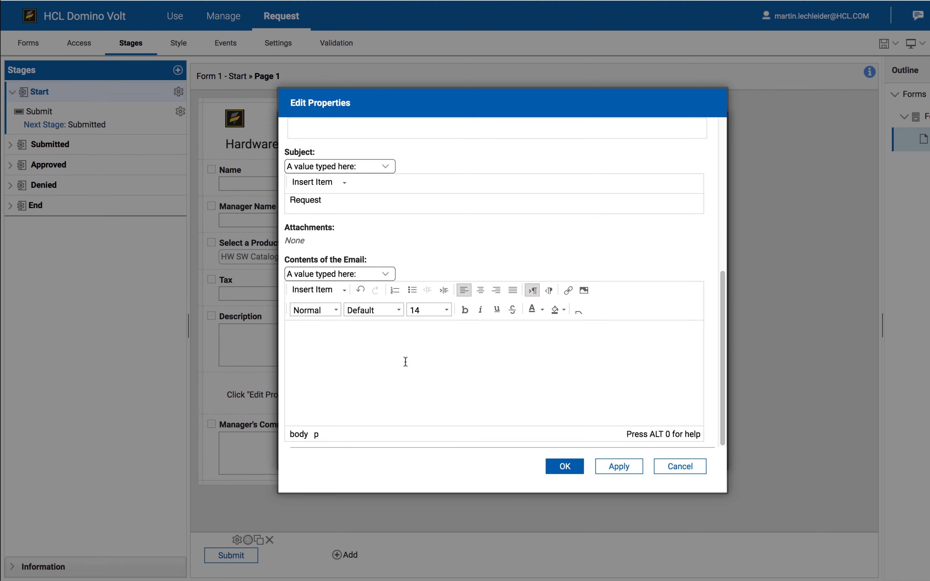
{"action": "left_click", "coordinate": [405, 362]}
{"action": "type", "text": "Your employee  has requested .  Please approve or deny this request"}
- Insert the Name item after "Your employee" and the Select a Product item after "has requested" in the email contents
{"action": "left_click", "coordinate": [349, 326]}
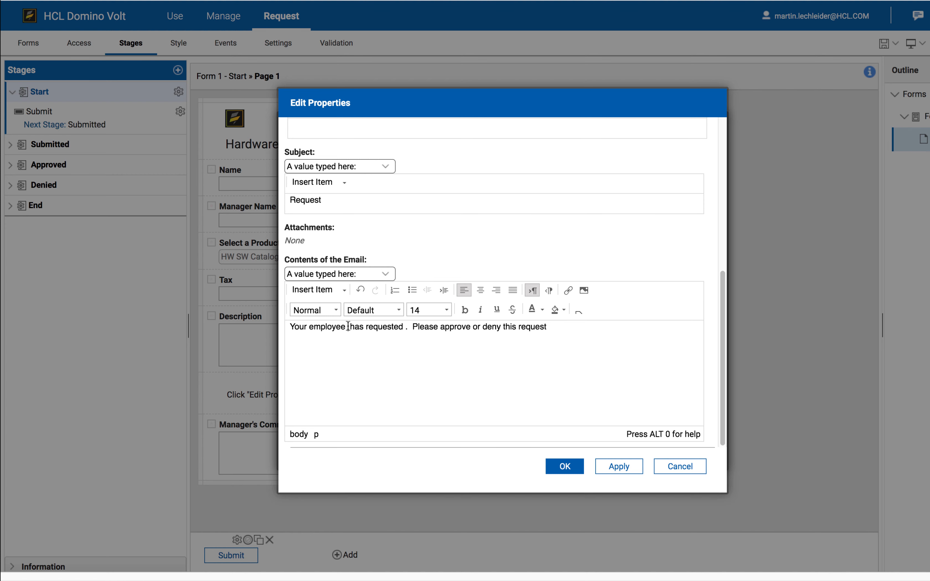
{"action": "left_click", "coordinate": [344, 291]}
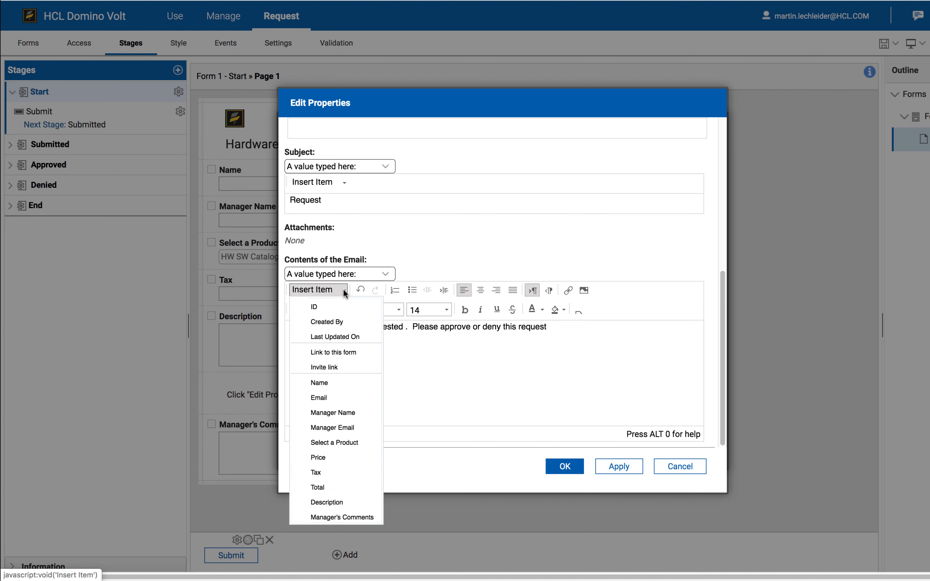
{"action": "left_click", "coordinate": [335, 383]}
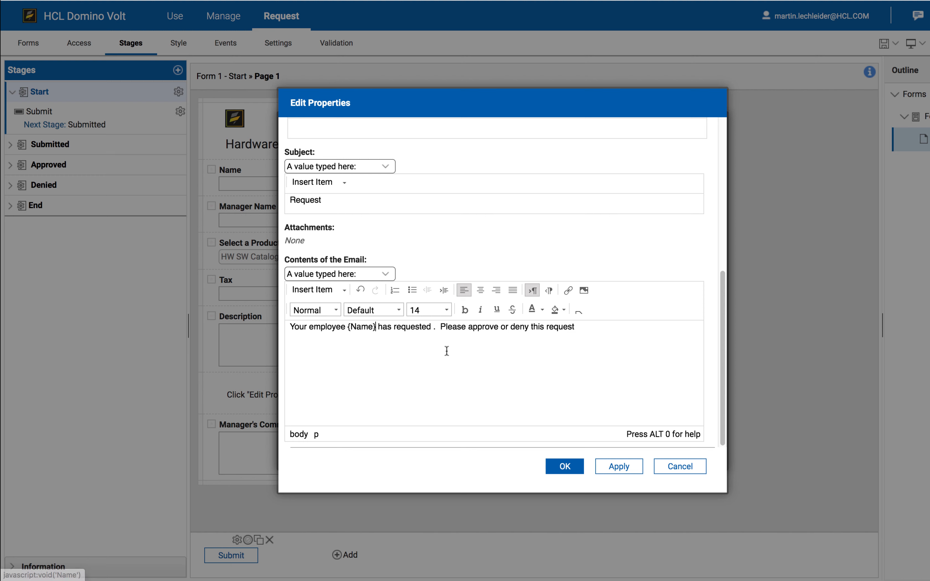
{"action": "left_click", "coordinate": [433, 327]}
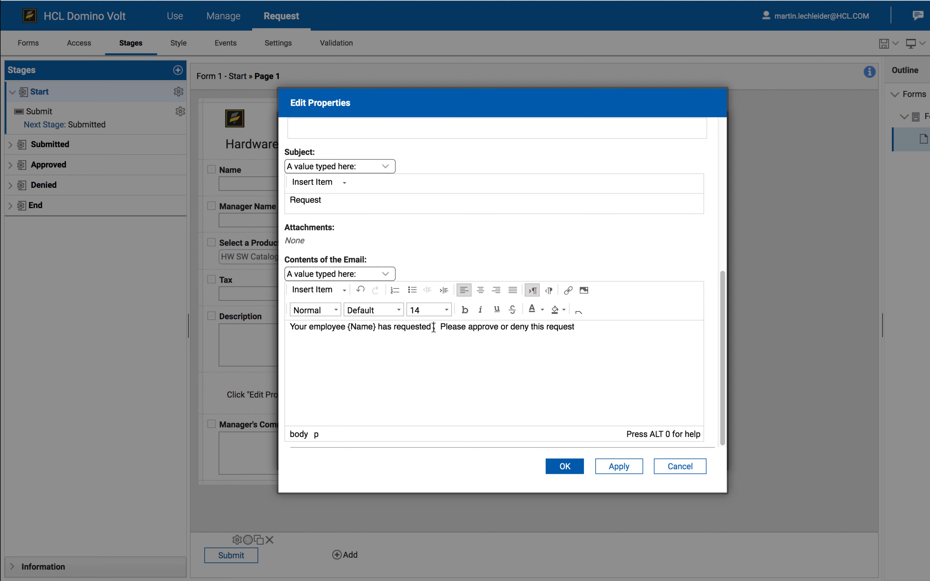
{"action": "left_click", "coordinate": [343, 292]}
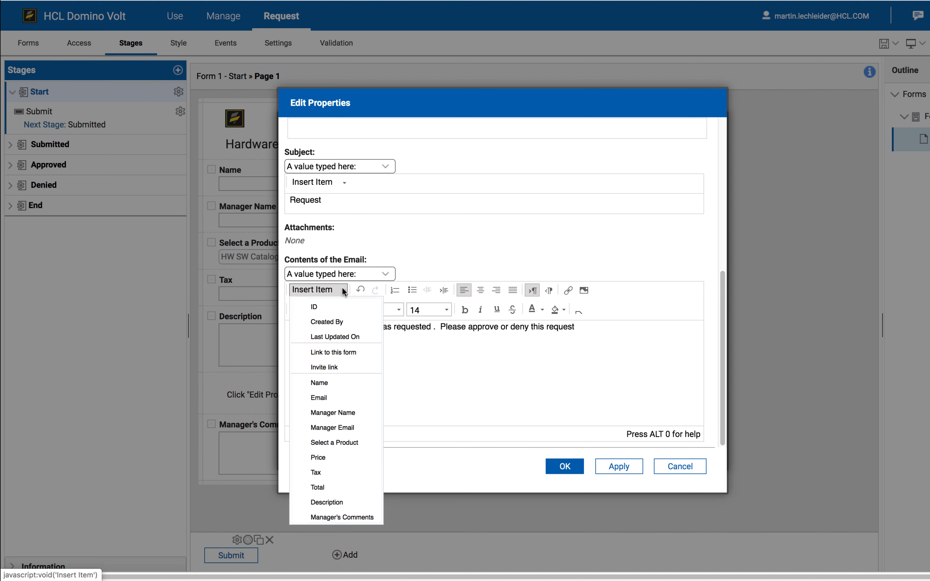
{"action": "left_click", "coordinate": [336, 442]}
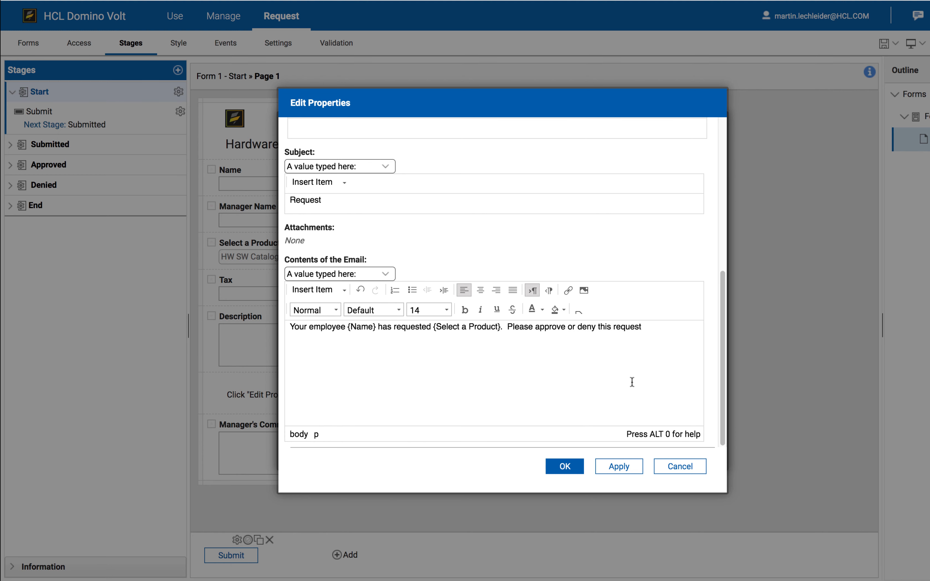
- Append the Link to this form item at the end of the email contents and accept the email's properties
{"action": "left_click", "coordinate": [657, 326]}
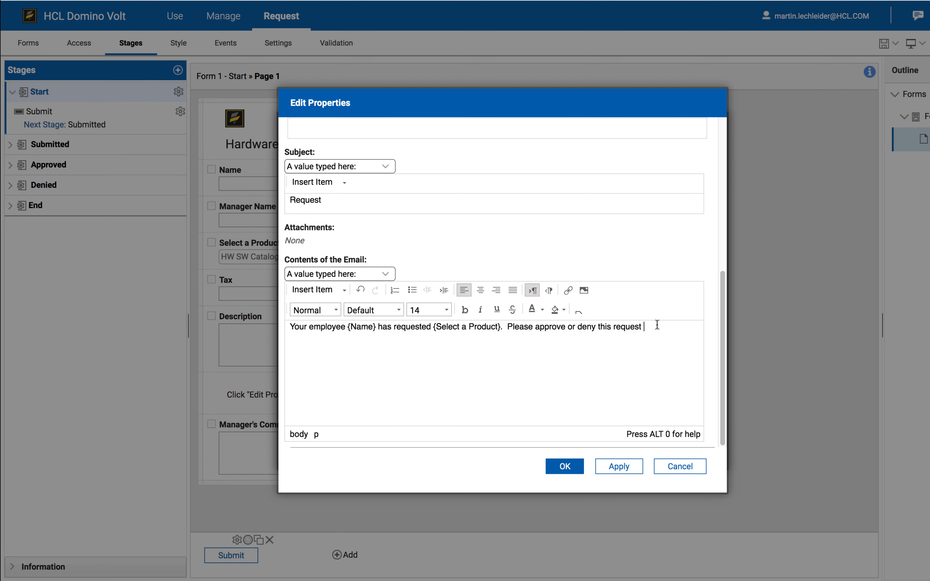
{"action": "left_click", "coordinate": [336, 289]}
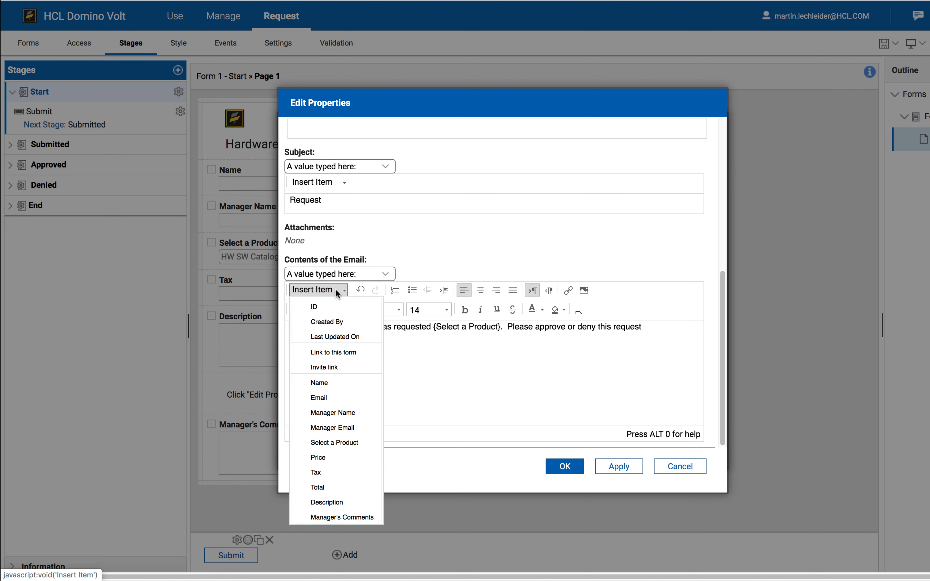
{"action": "left_click", "coordinate": [334, 353]}
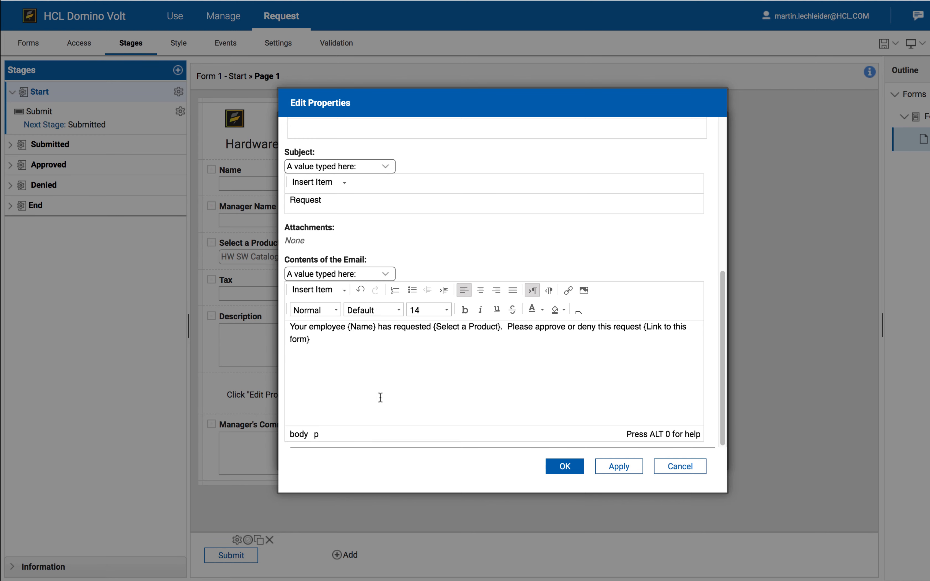
{"action": "left_click", "coordinate": [567, 467]}
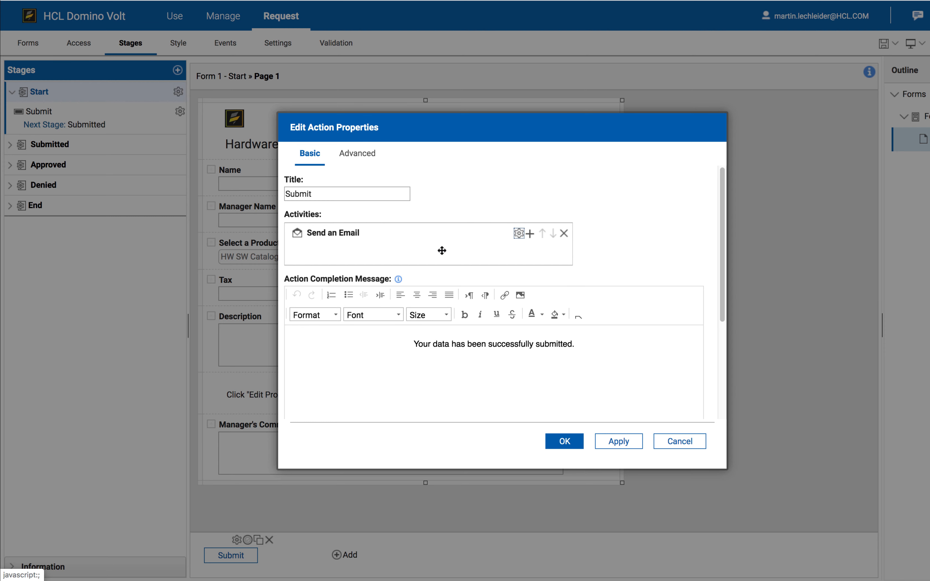
- Clear the Submit action's completion message and start editing its optional completion redirect URL
{"action": "left_click_drag", "start_coordinate": [588, 346], "coordinate": [410, 346]}
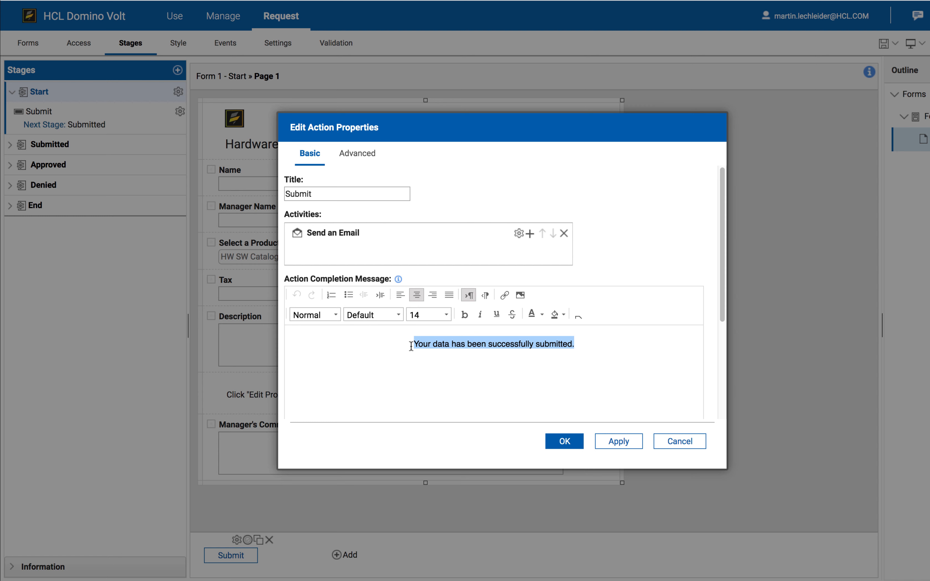
{"action": "key", "text": "BackSpace"}
{"action": "key", "text": "BackSpace"}
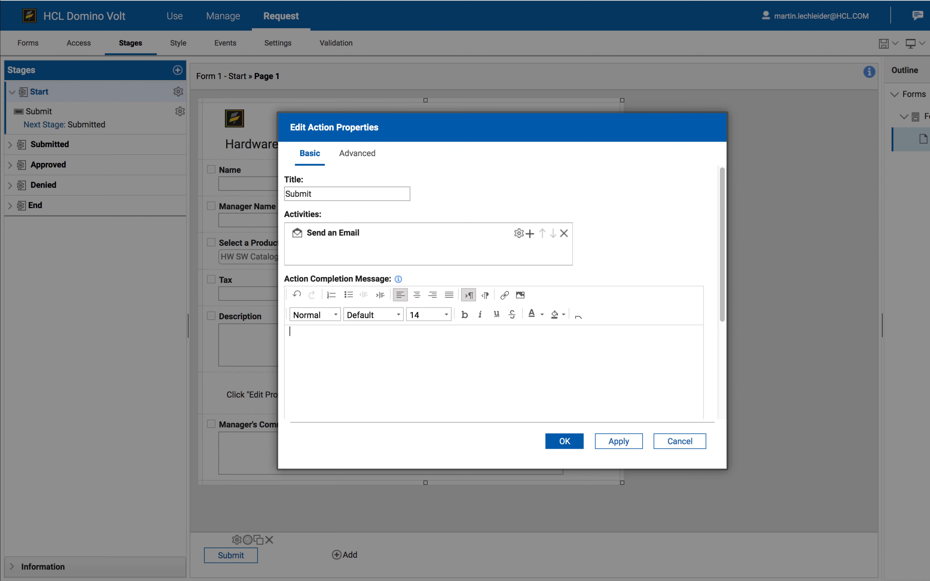
{"action": "scroll", "coordinate": [505, 293], "scroll_direction": "down", "scroll_amount": 5}
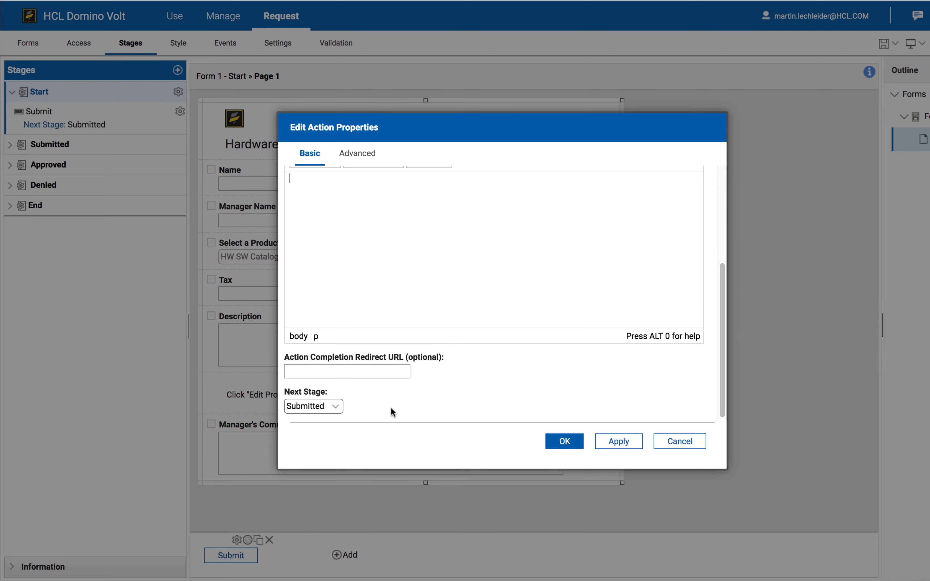
{"action": "left_click", "coordinate": [368, 368]}
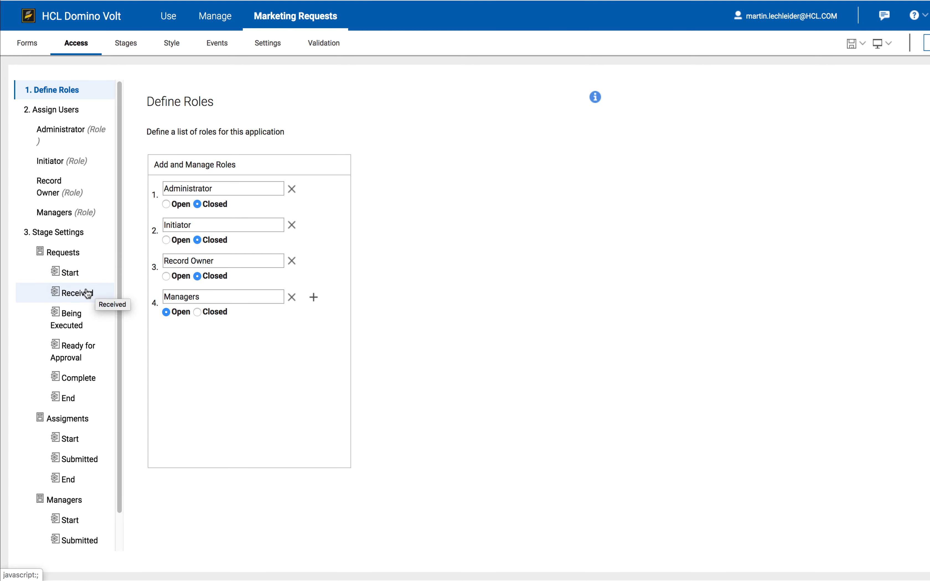
- In the Marketing Requests app, review the Received stage's role permissions and the activities of the Start stage's Submit action
{"action": "left_click", "coordinate": [76, 297]}
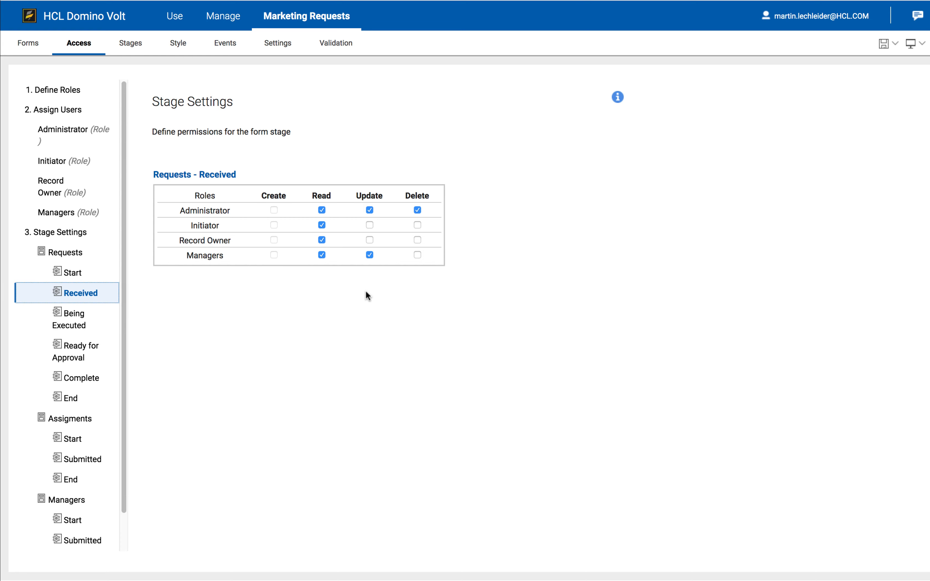
{"action": "left_click", "coordinate": [129, 44]}
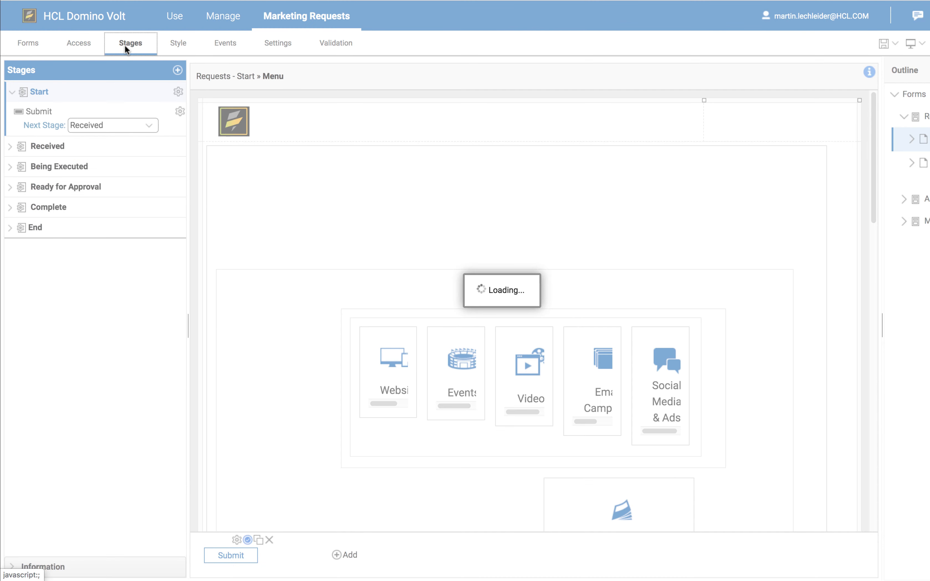
{"action": "left_click", "coordinate": [180, 112]}
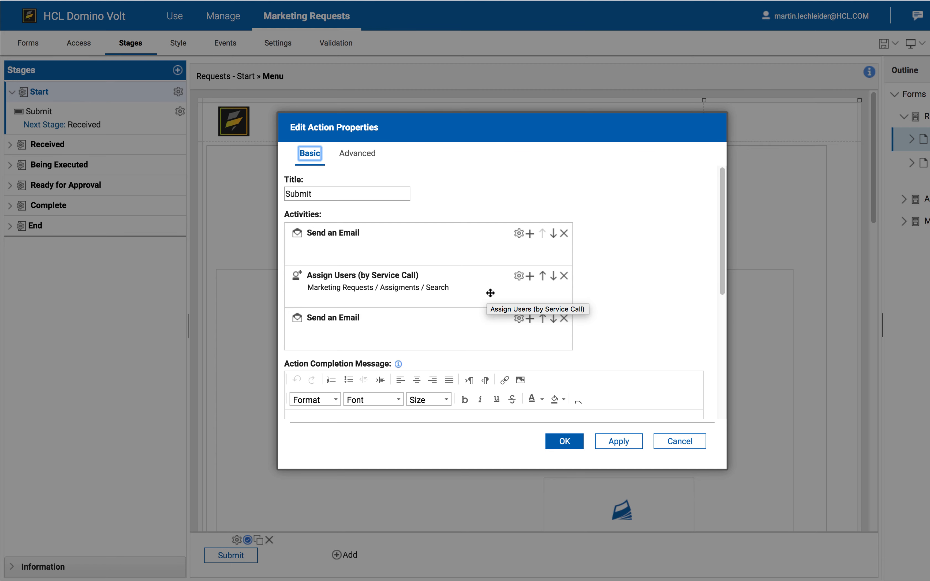
- Examine the input and output assignments of the Assign Users service call, including the Searched Records items, and leave without saving
{"action": "left_click", "coordinate": [519, 276]}
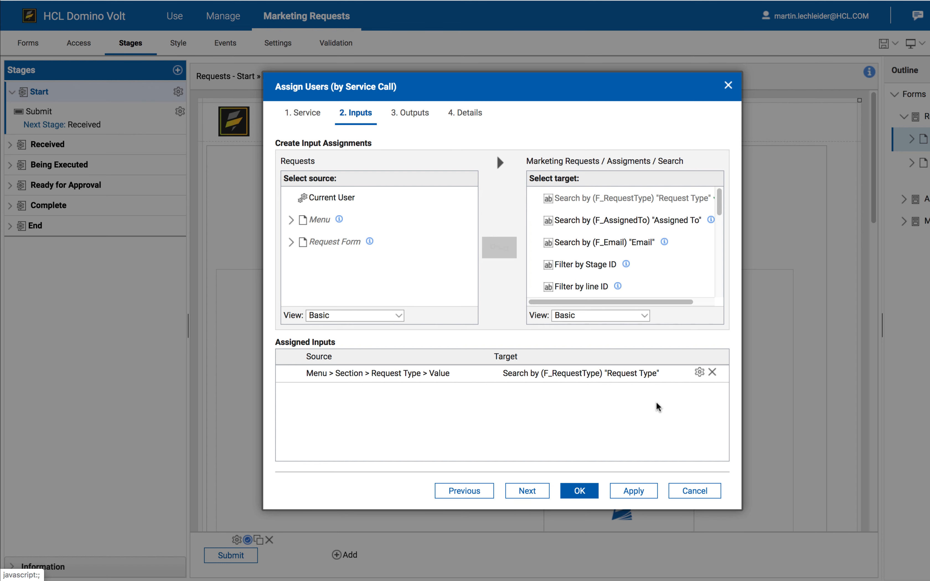
{"action": "left_click", "coordinate": [403, 112]}
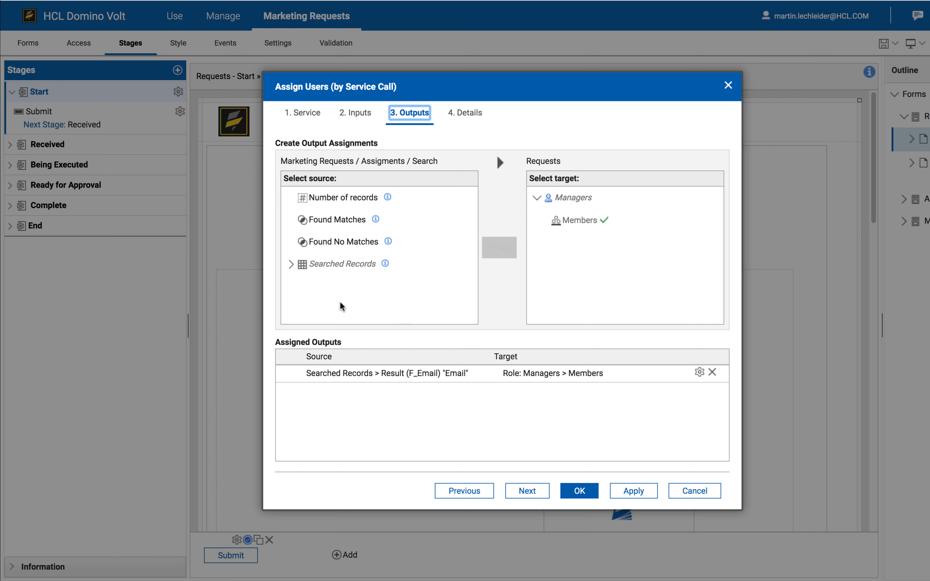
{"action": "left_click", "coordinate": [291, 264]}
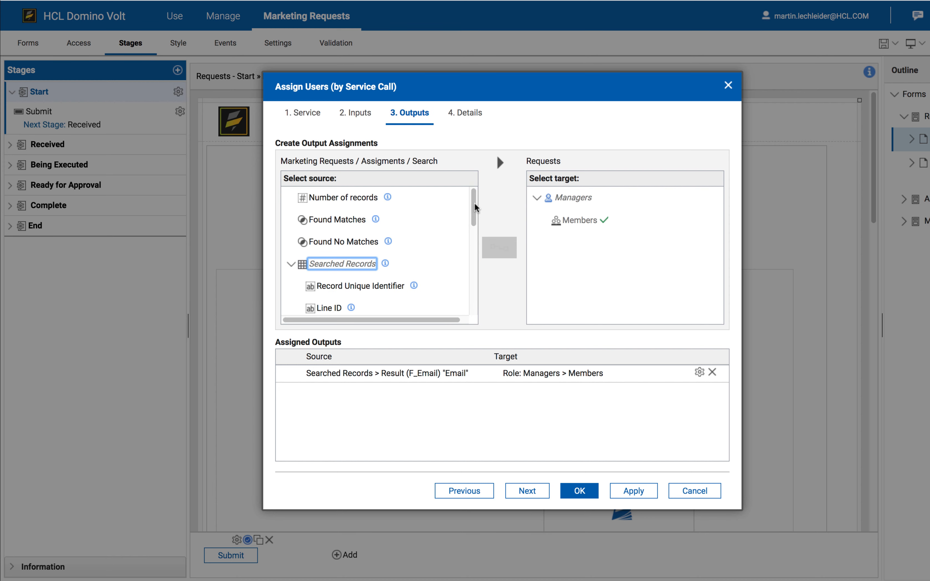
{"action": "left_click_drag", "start_coordinate": [474, 203], "coordinate": [475, 296]}
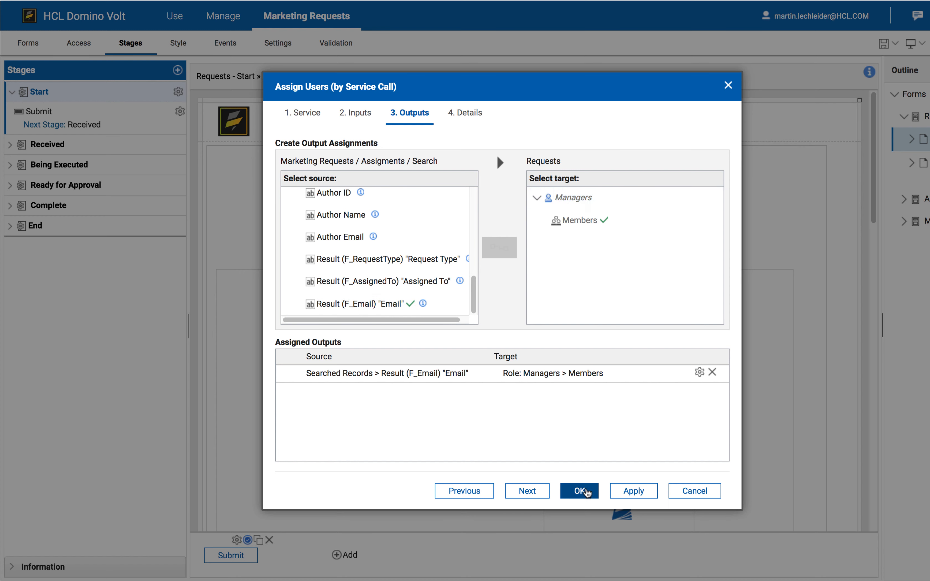
{"action": "left_click", "coordinate": [694, 491]}
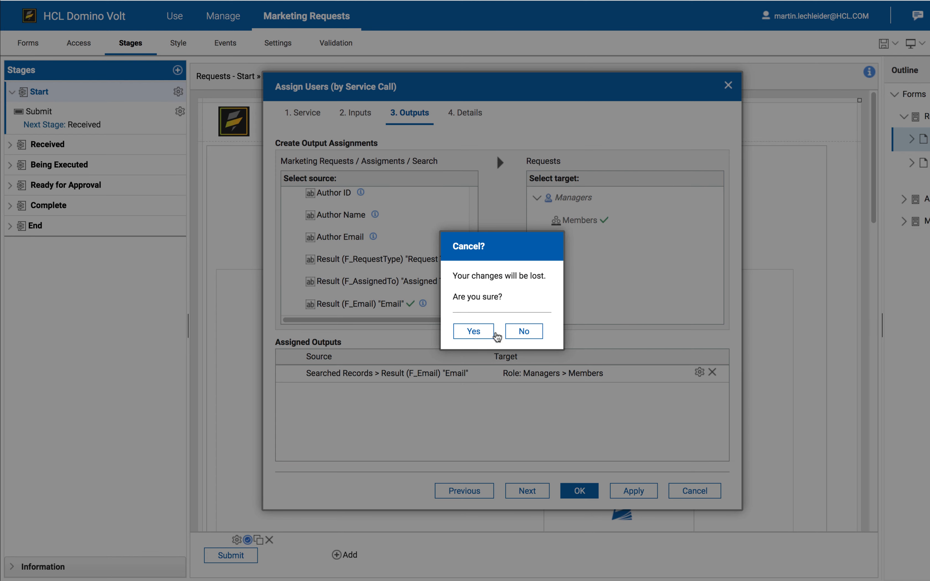
{"action": "left_click", "coordinate": [474, 331]}
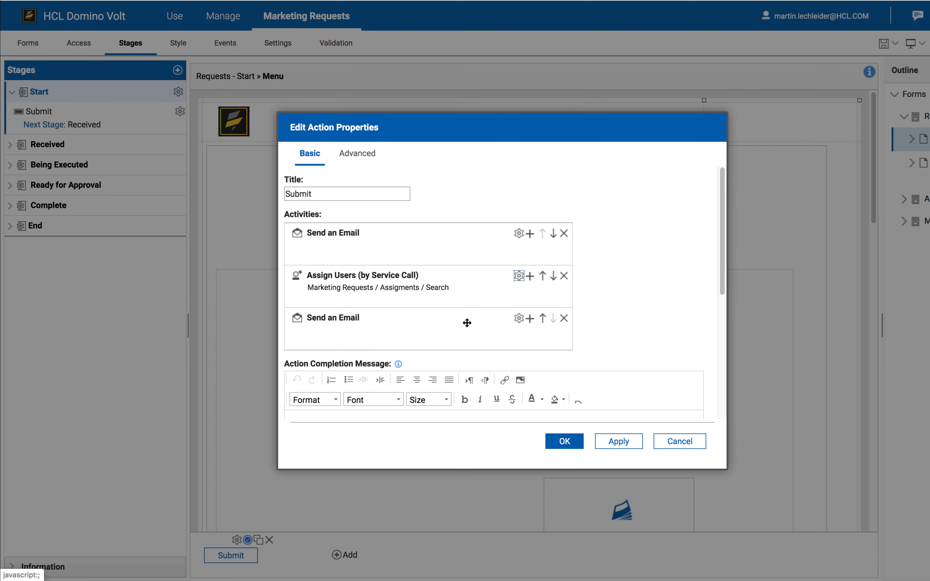
- Try inserting the Managers role as a recipient in the last Send an Email activity, remove it and discard the email's changes
{"action": "left_click", "coordinate": [520, 319]}
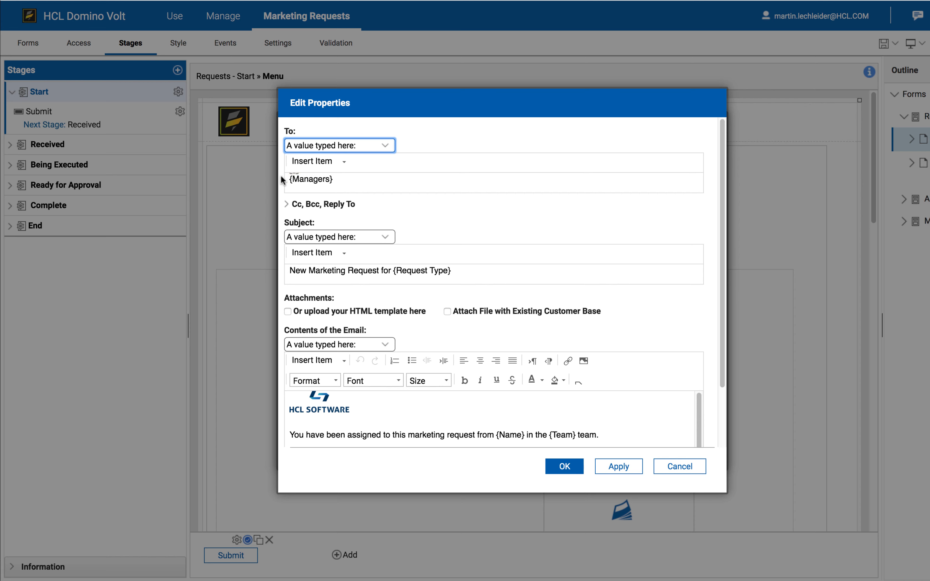
{"action": "left_click", "coordinate": [339, 161]}
{"action": "mouse_move", "coordinate": [336, 194]}
{"action": "left_click", "coordinate": [426, 242]}
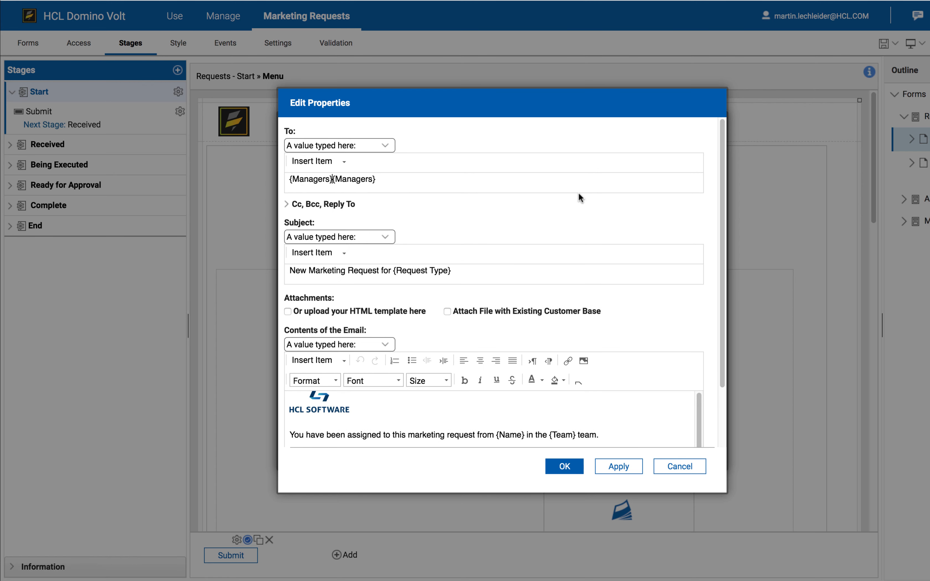
{"action": "left_click", "coordinate": [366, 180]}
{"action": "key", "text": "BackSpace"}
{"action": "left_click", "coordinate": [677, 467]}
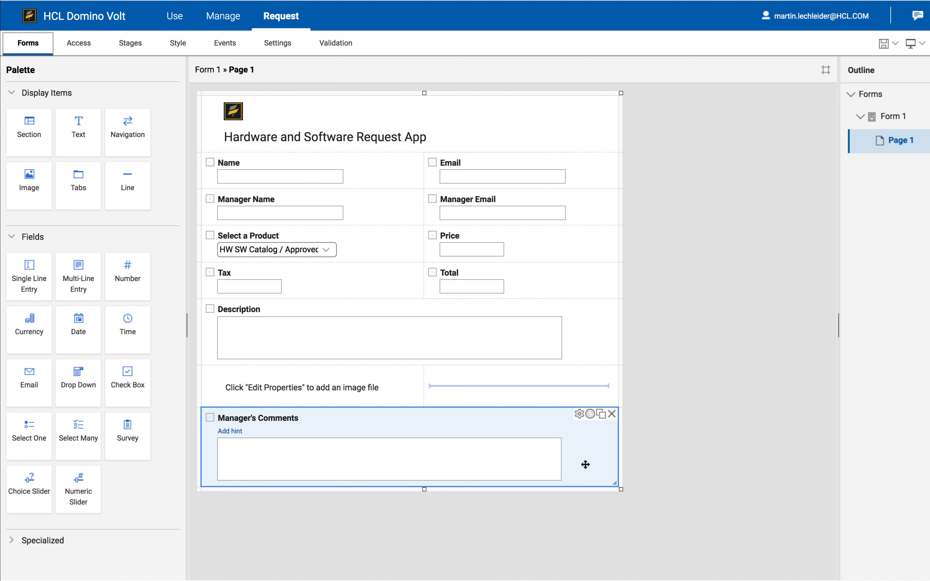
- Hide Manager's Comments in the Request app's Start stage and check the read-only locks of Description and Manager Email in Submitted
{"action": "left_click", "coordinate": [125, 44]}
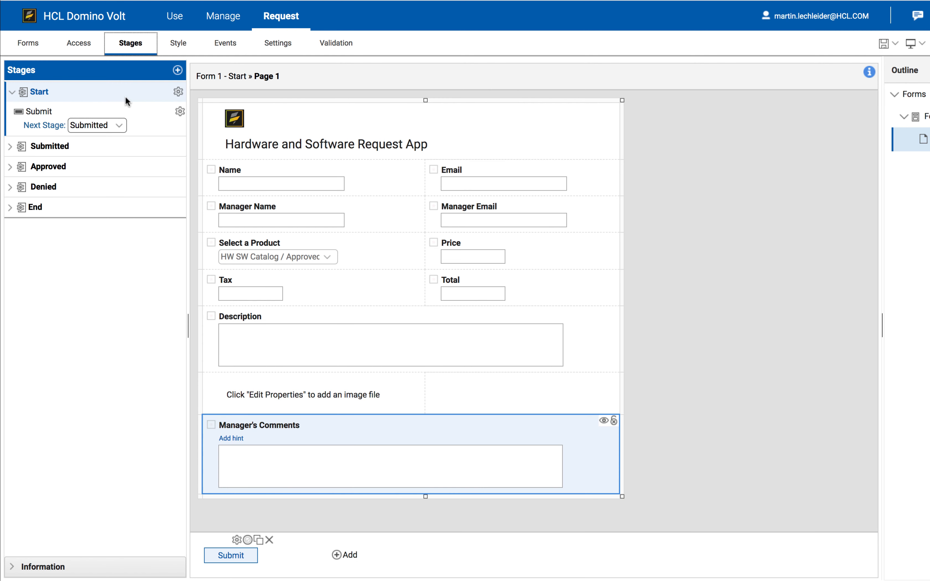
{"action": "left_click", "coordinate": [126, 95]}
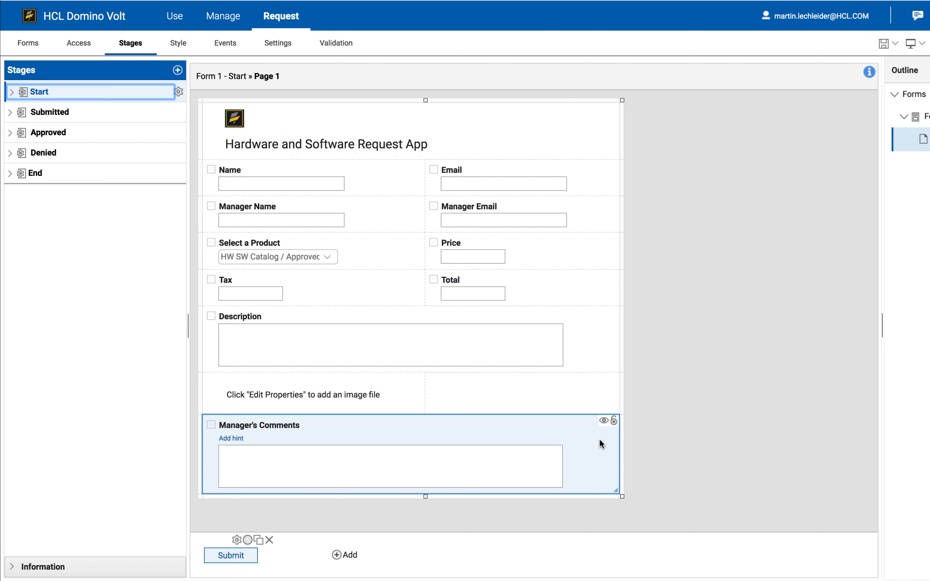
{"action": "left_click", "coordinate": [603, 422]}
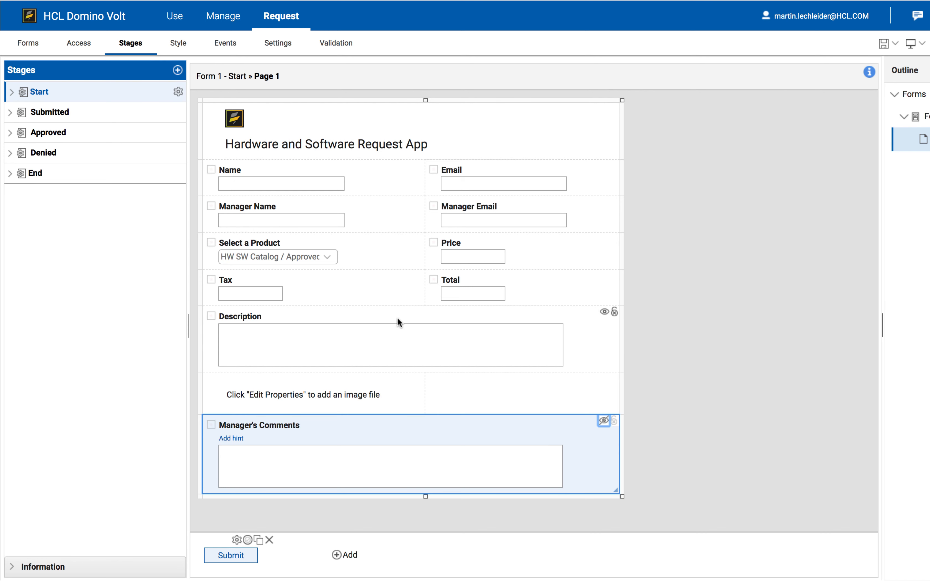
{"action": "left_click", "coordinate": [104, 114]}
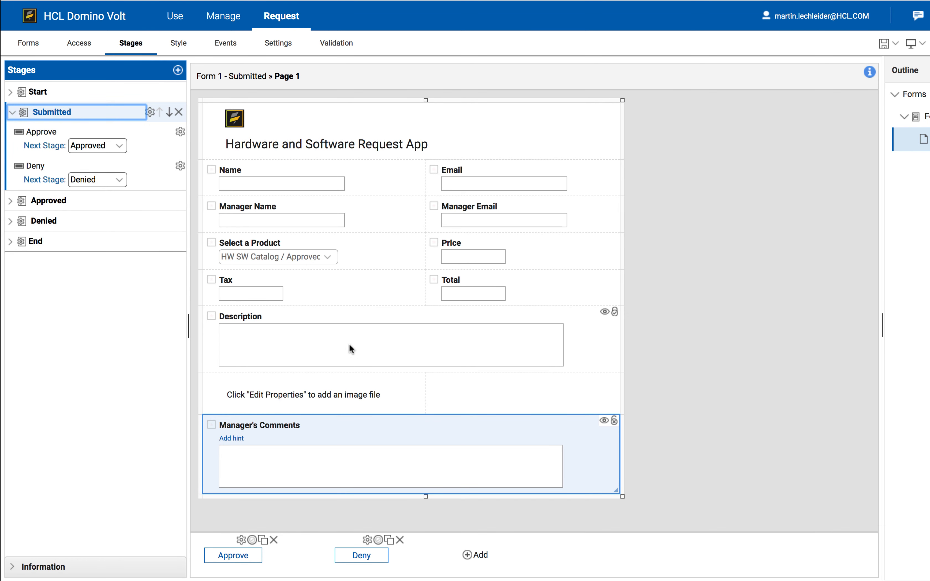
{"action": "left_click", "coordinate": [615, 314]}
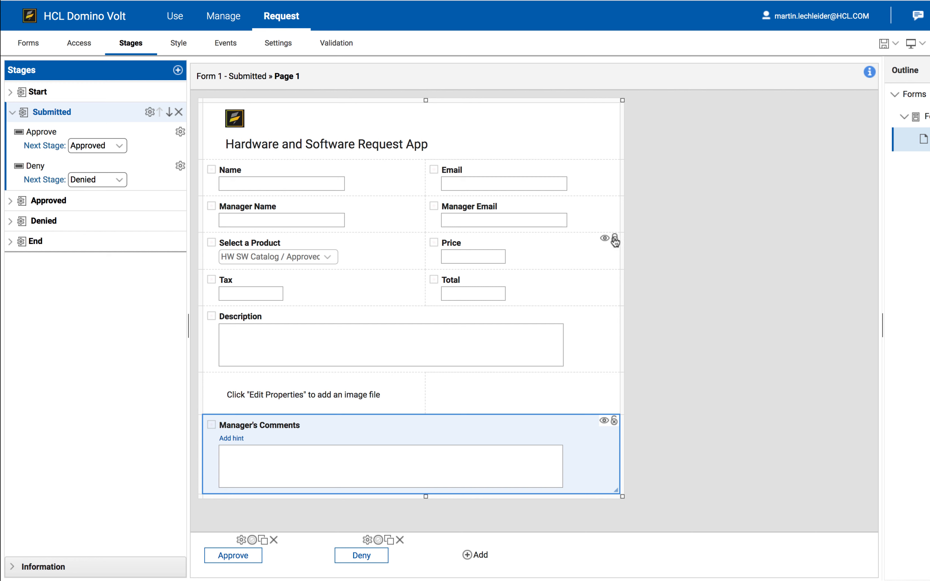
{"action": "left_click", "coordinate": [615, 202]}
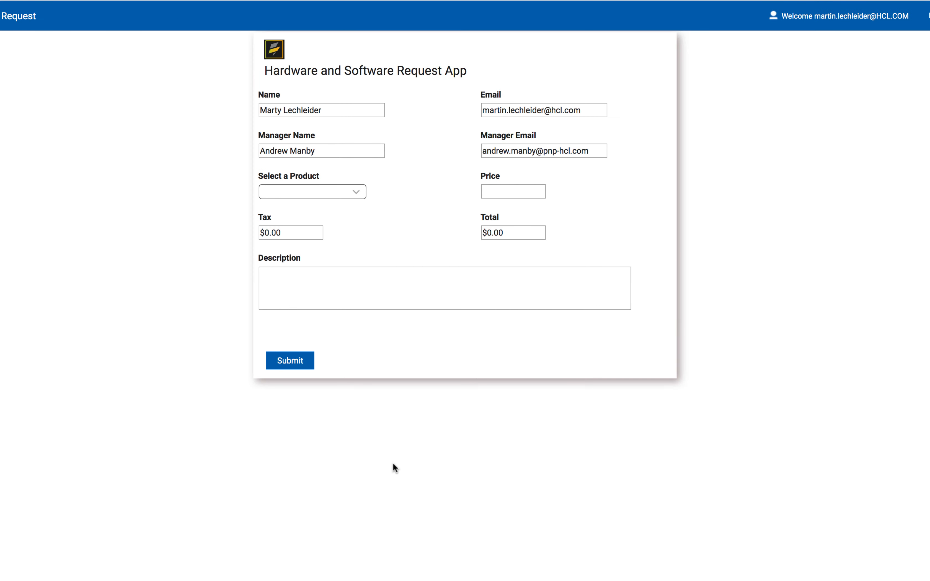
- Select HCL Leap as the product in the running Request form and submit the request
{"action": "left_click", "coordinate": [348, 190]}
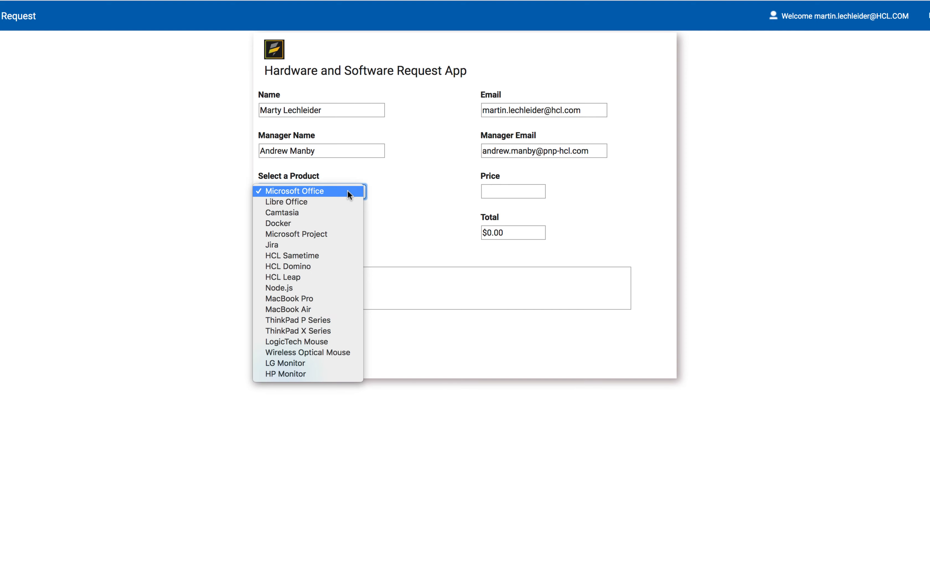
{"action": "left_click", "coordinate": [310, 277]}
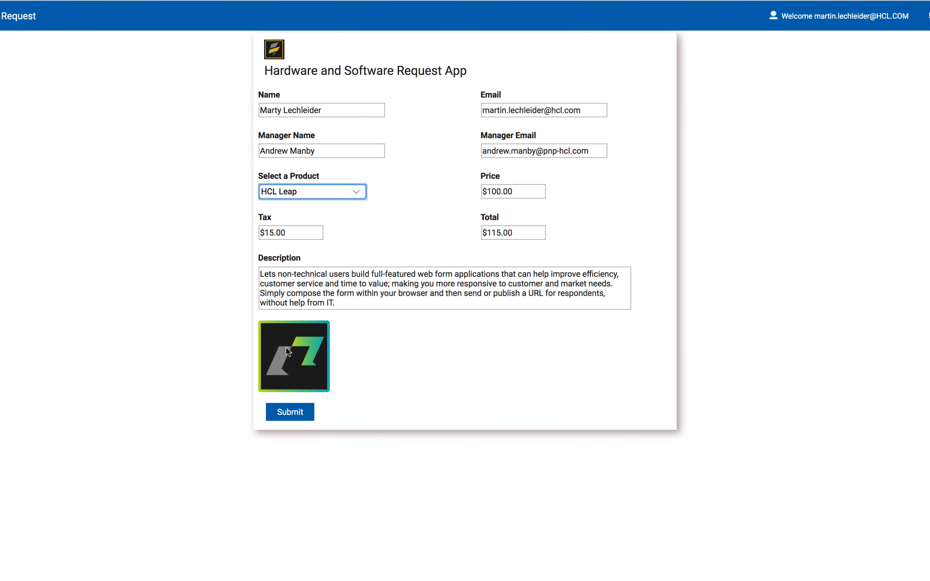
{"action": "left_click", "coordinate": [293, 415]}
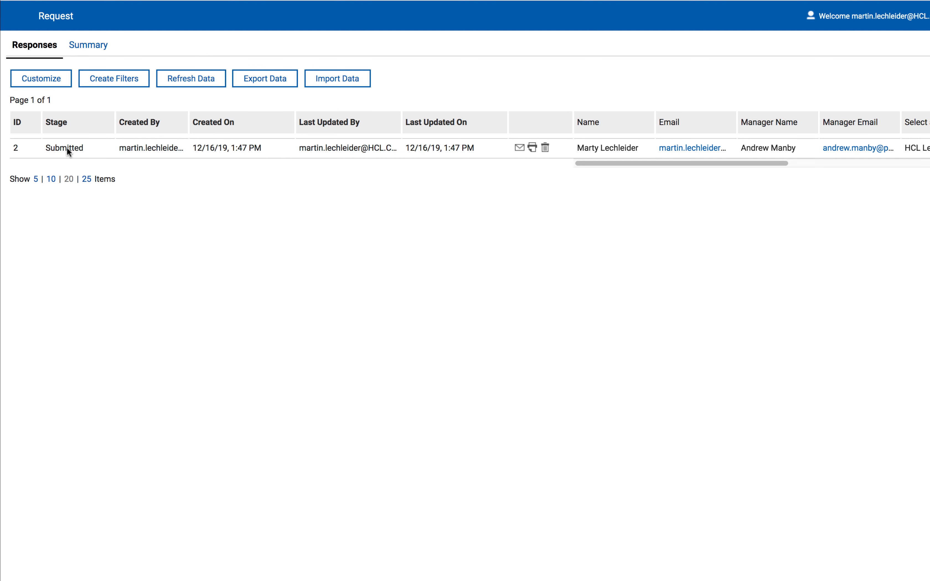
- Open the submitted request's record, enter "I approve" as the manager's comment and approve the request
{"action": "left_click", "coordinate": [67, 147]}
{"action": "left_click", "coordinate": [326, 406]}
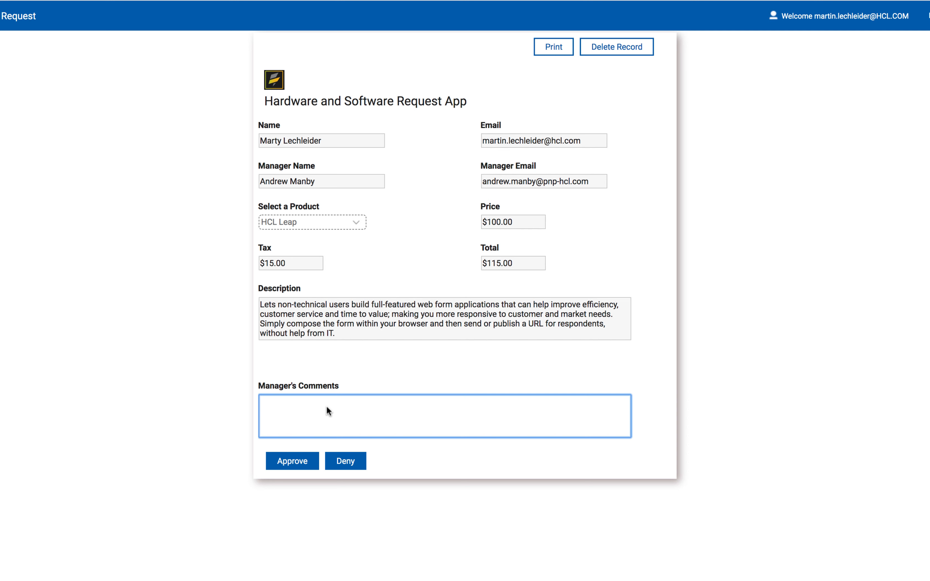
{"action": "type", "text": "I approve"}
{"action": "left_click", "coordinate": [285, 462]}
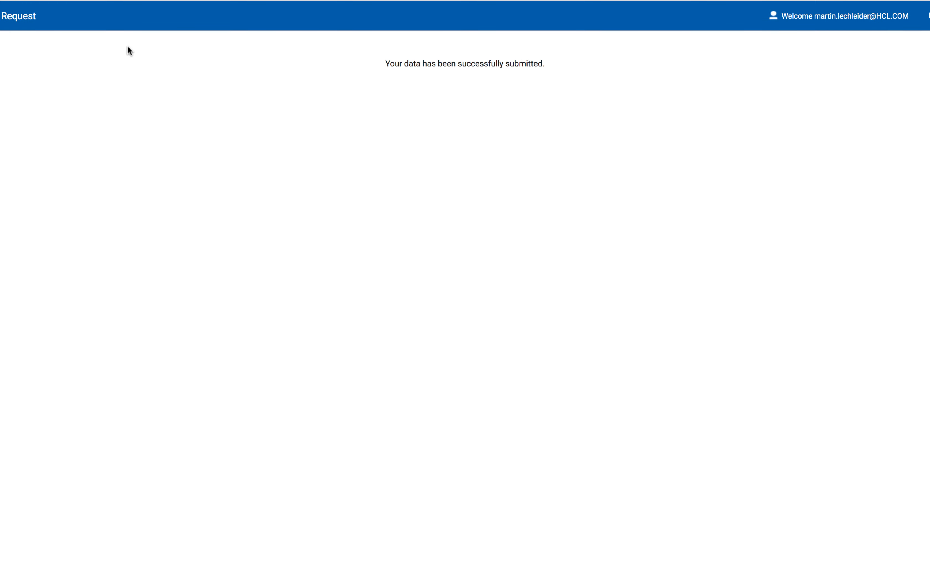